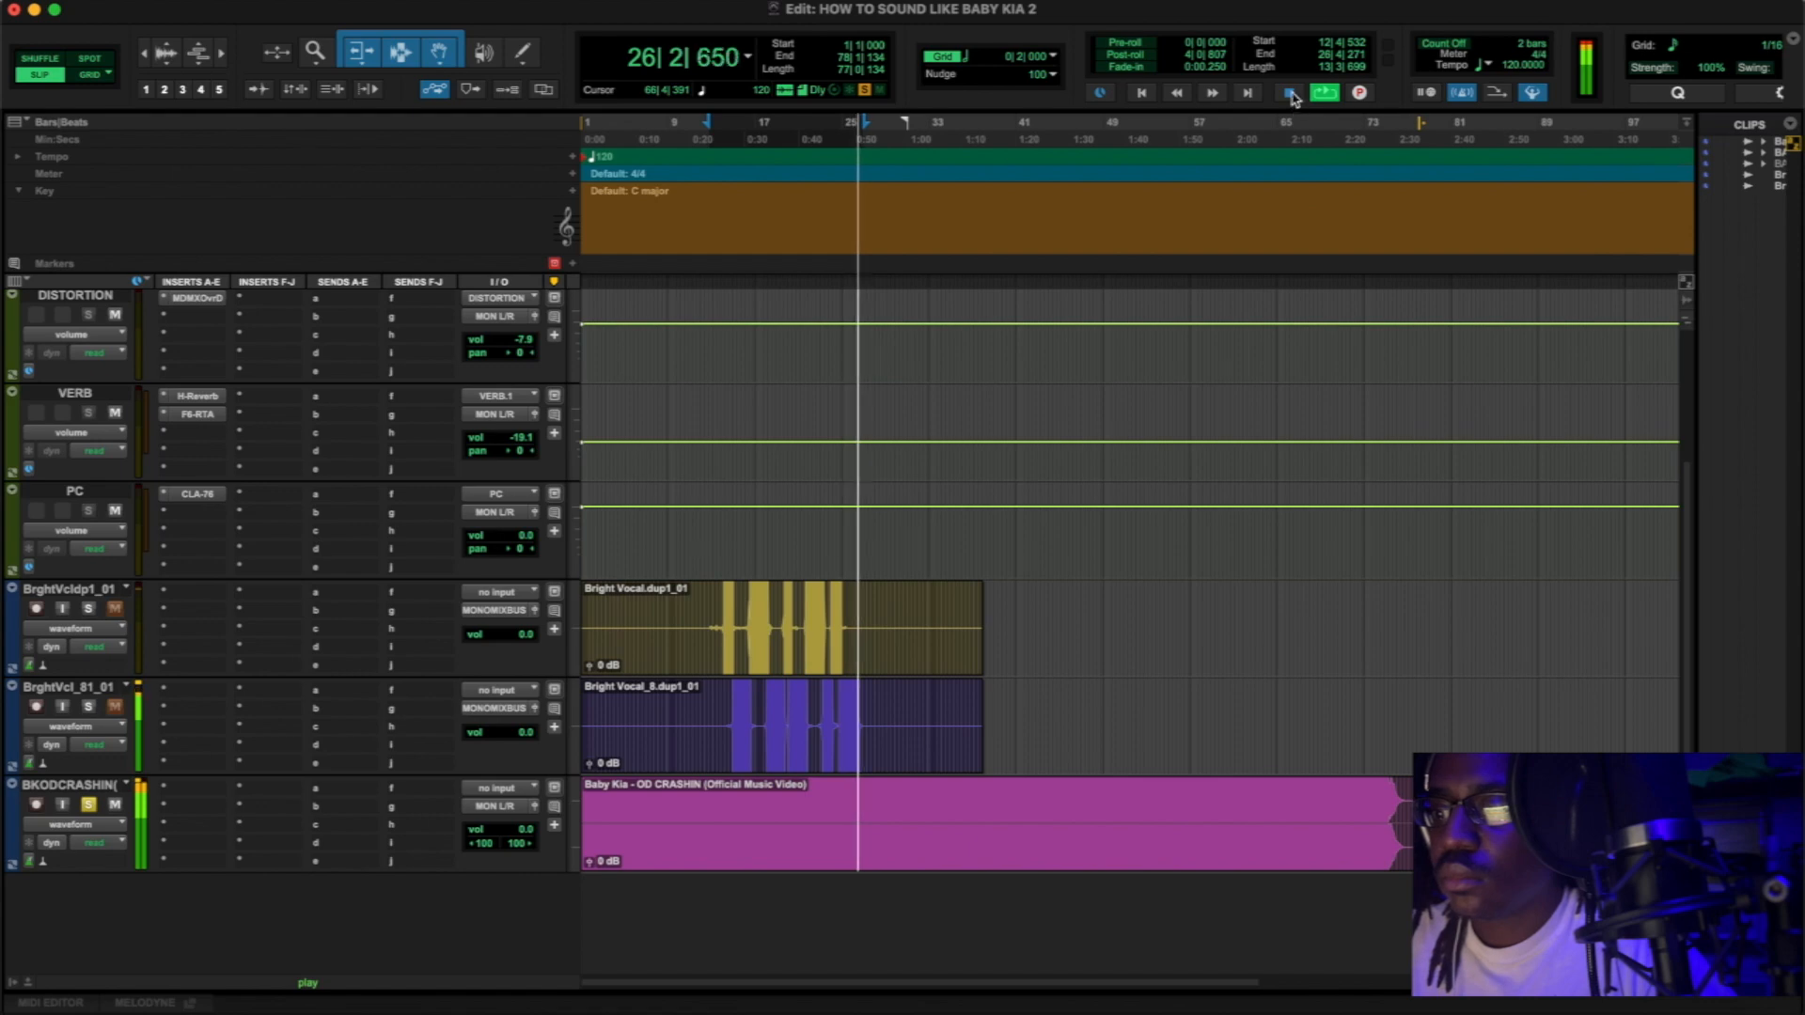
# - Stop the reference song, play the processed vocals over the instrumental with the reference muted, and stop playback
pyautogui.click(1290, 93)
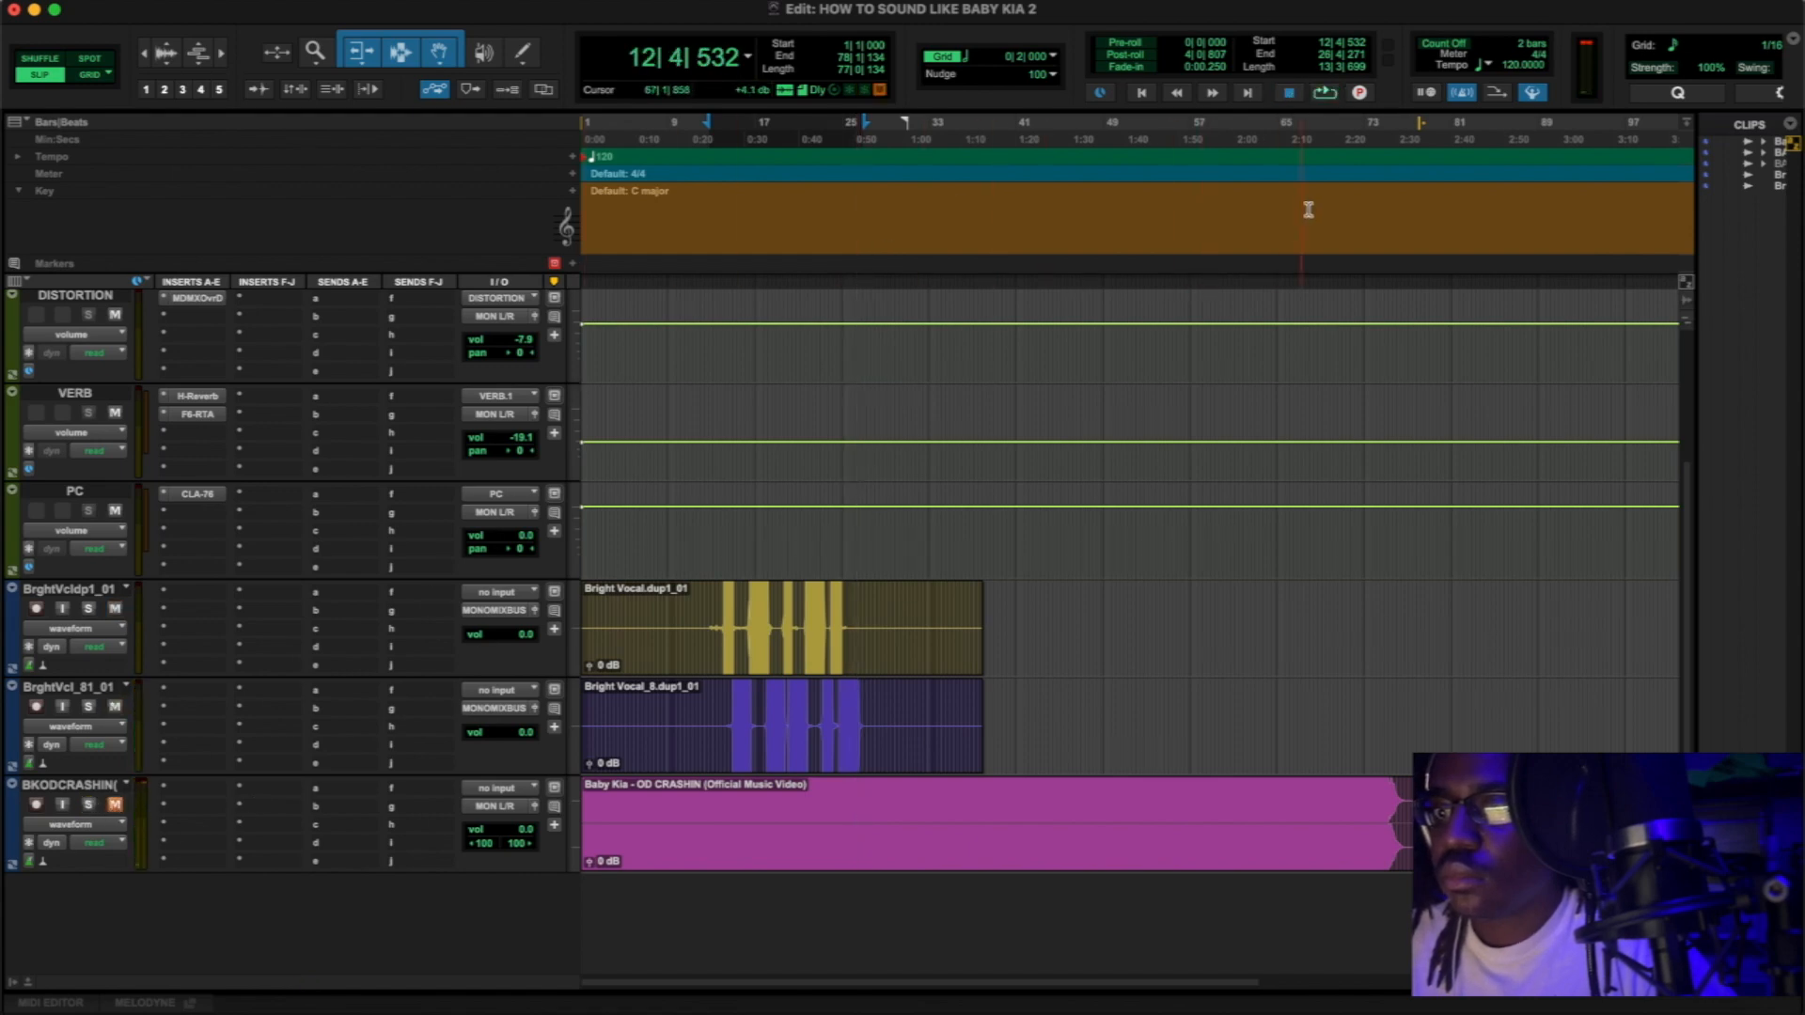
pyautogui.click(1325, 92)
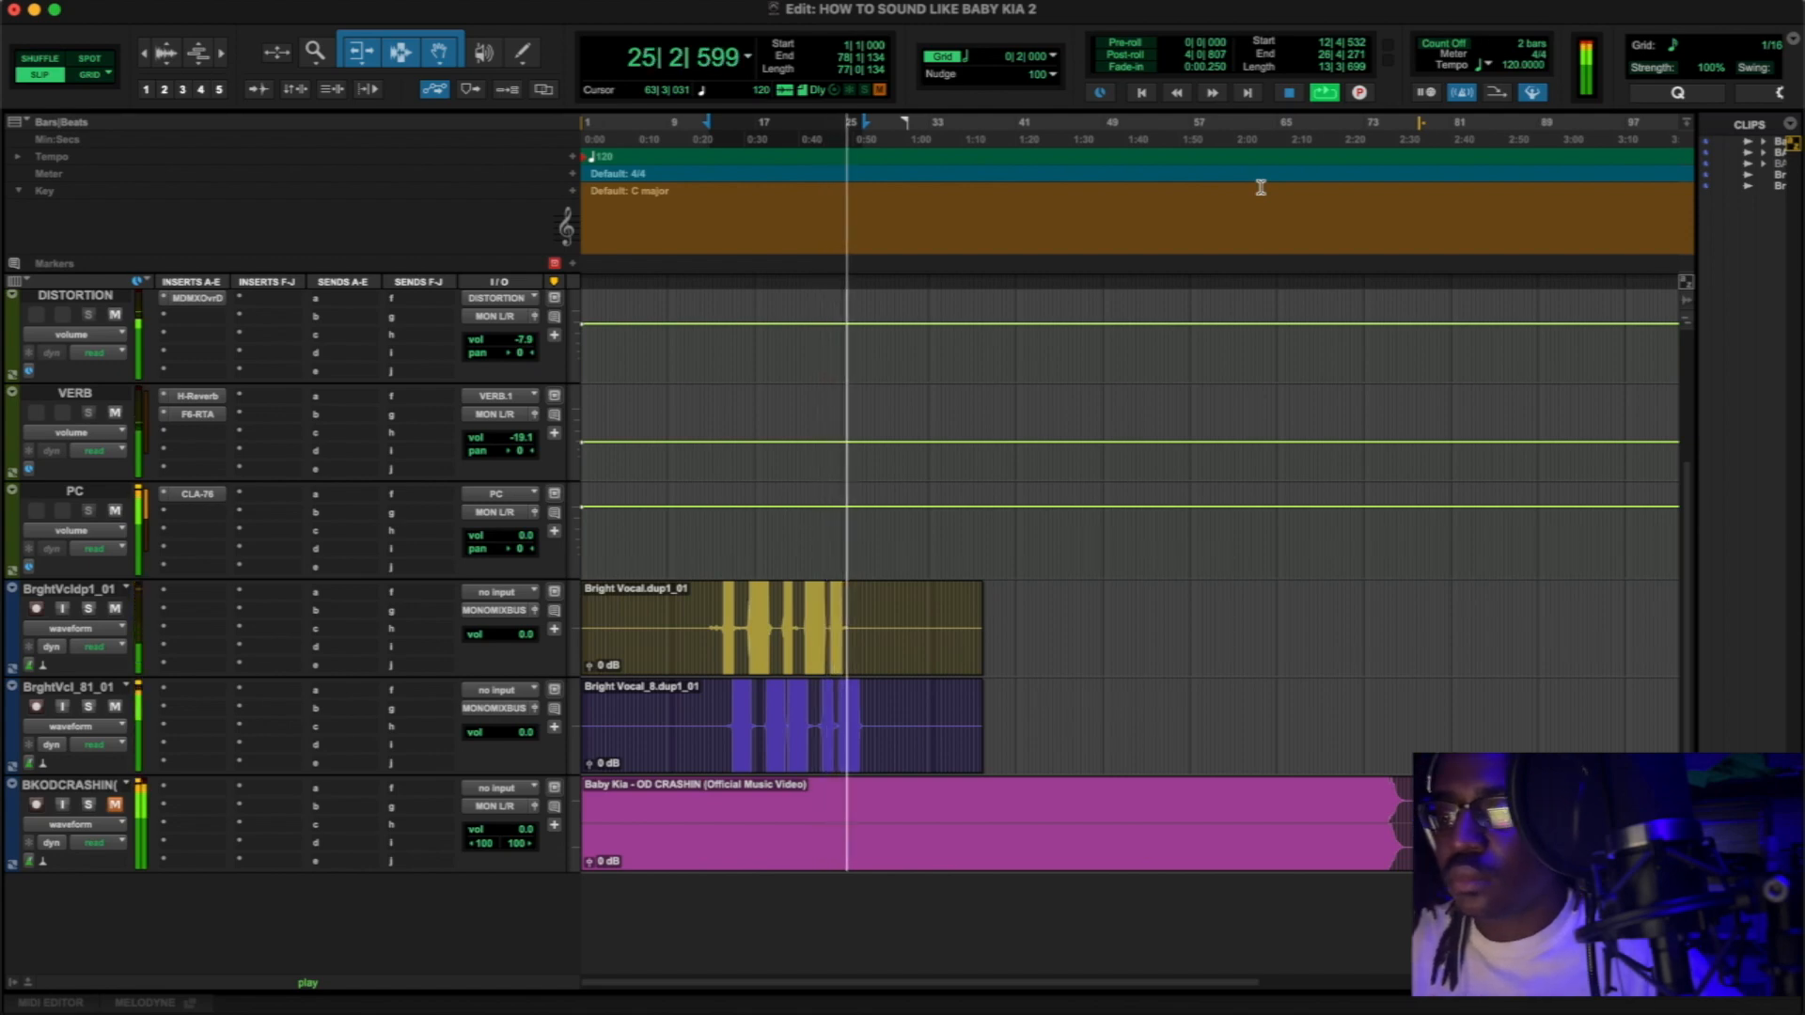
pyautogui.click(1289, 92)
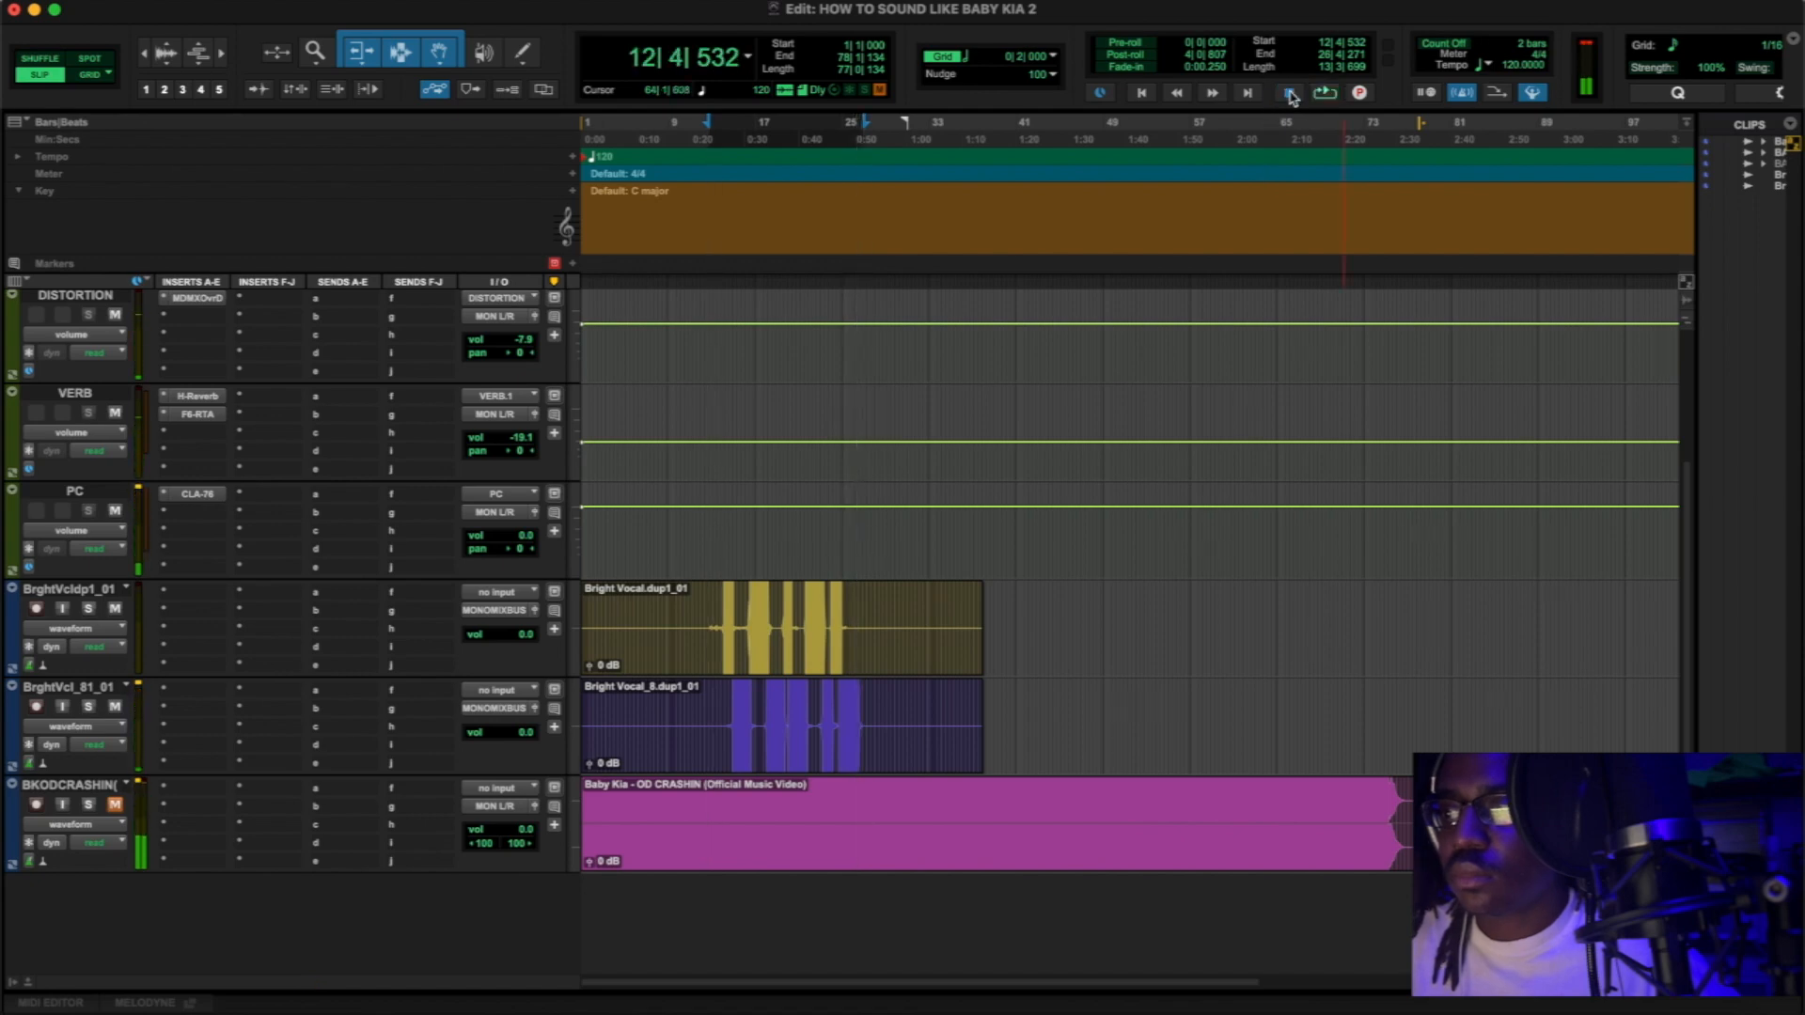
# - Open the CLA-3A compressor inserted on the MONO MIXBUS track
pyautogui.scroll(4, 250, 366)
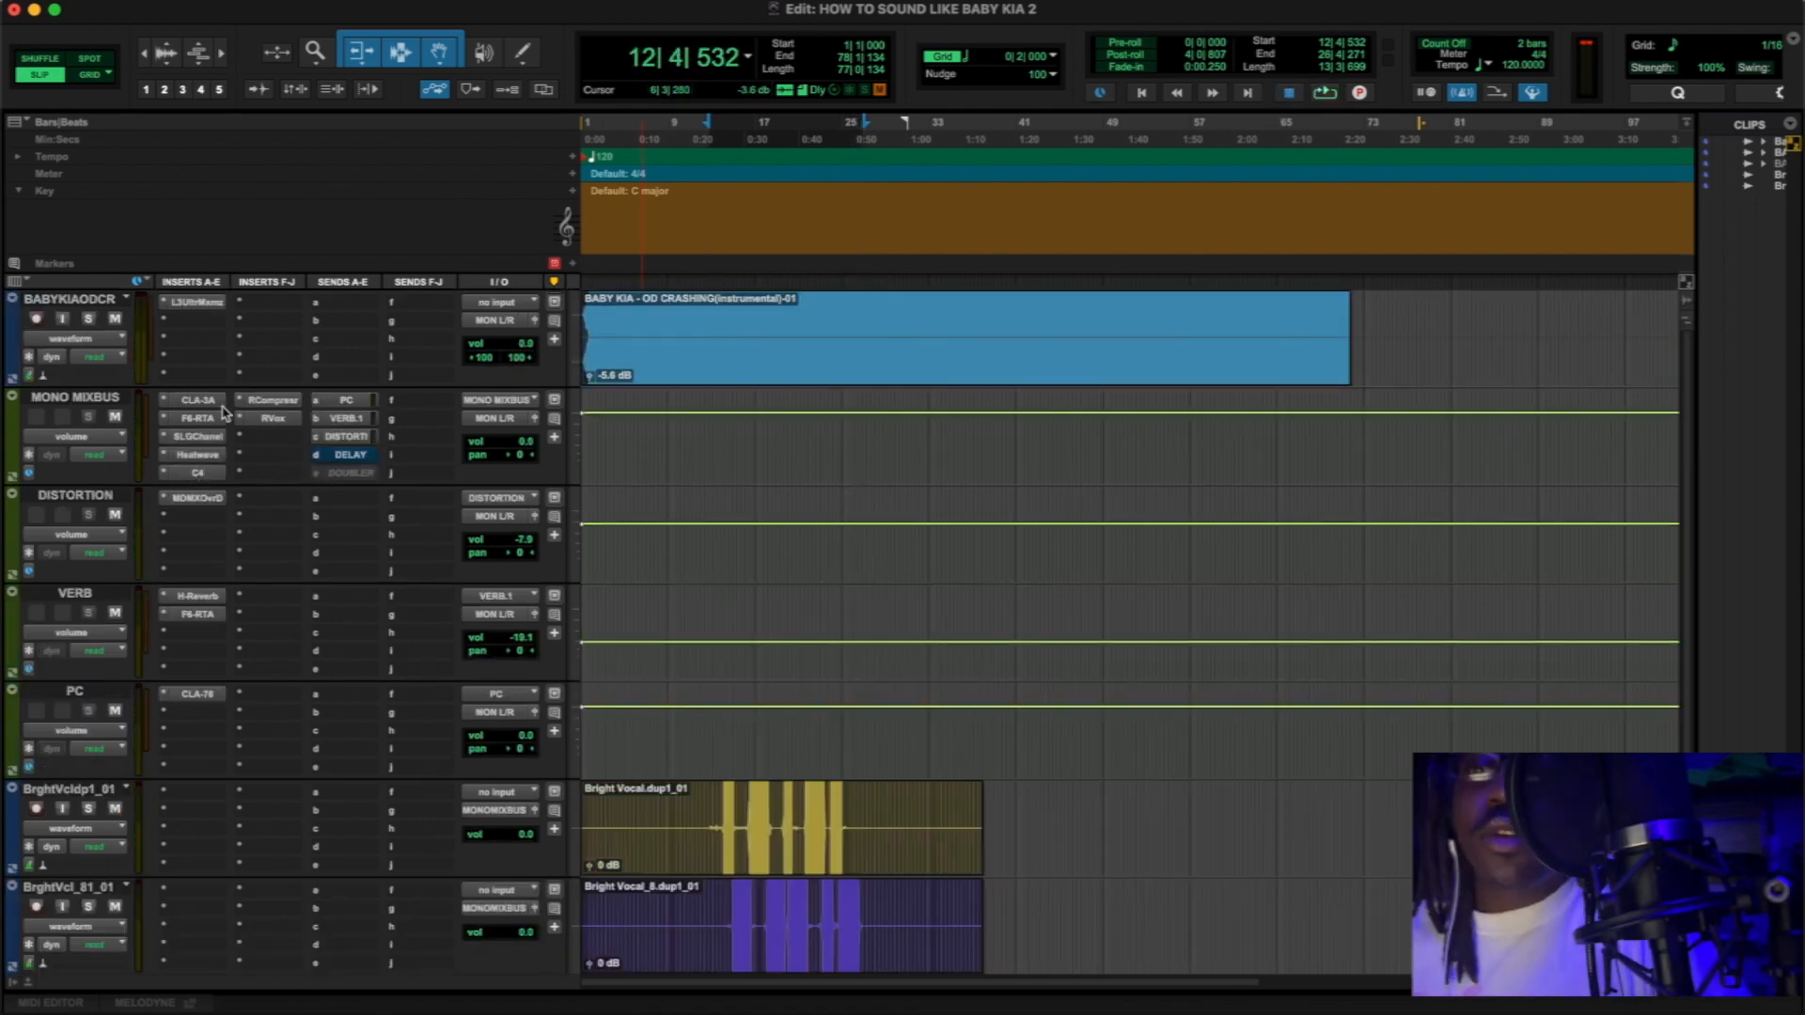
pyautogui.scroll(-2, 242, 357)
pyautogui.scroll(2, 225, 458)
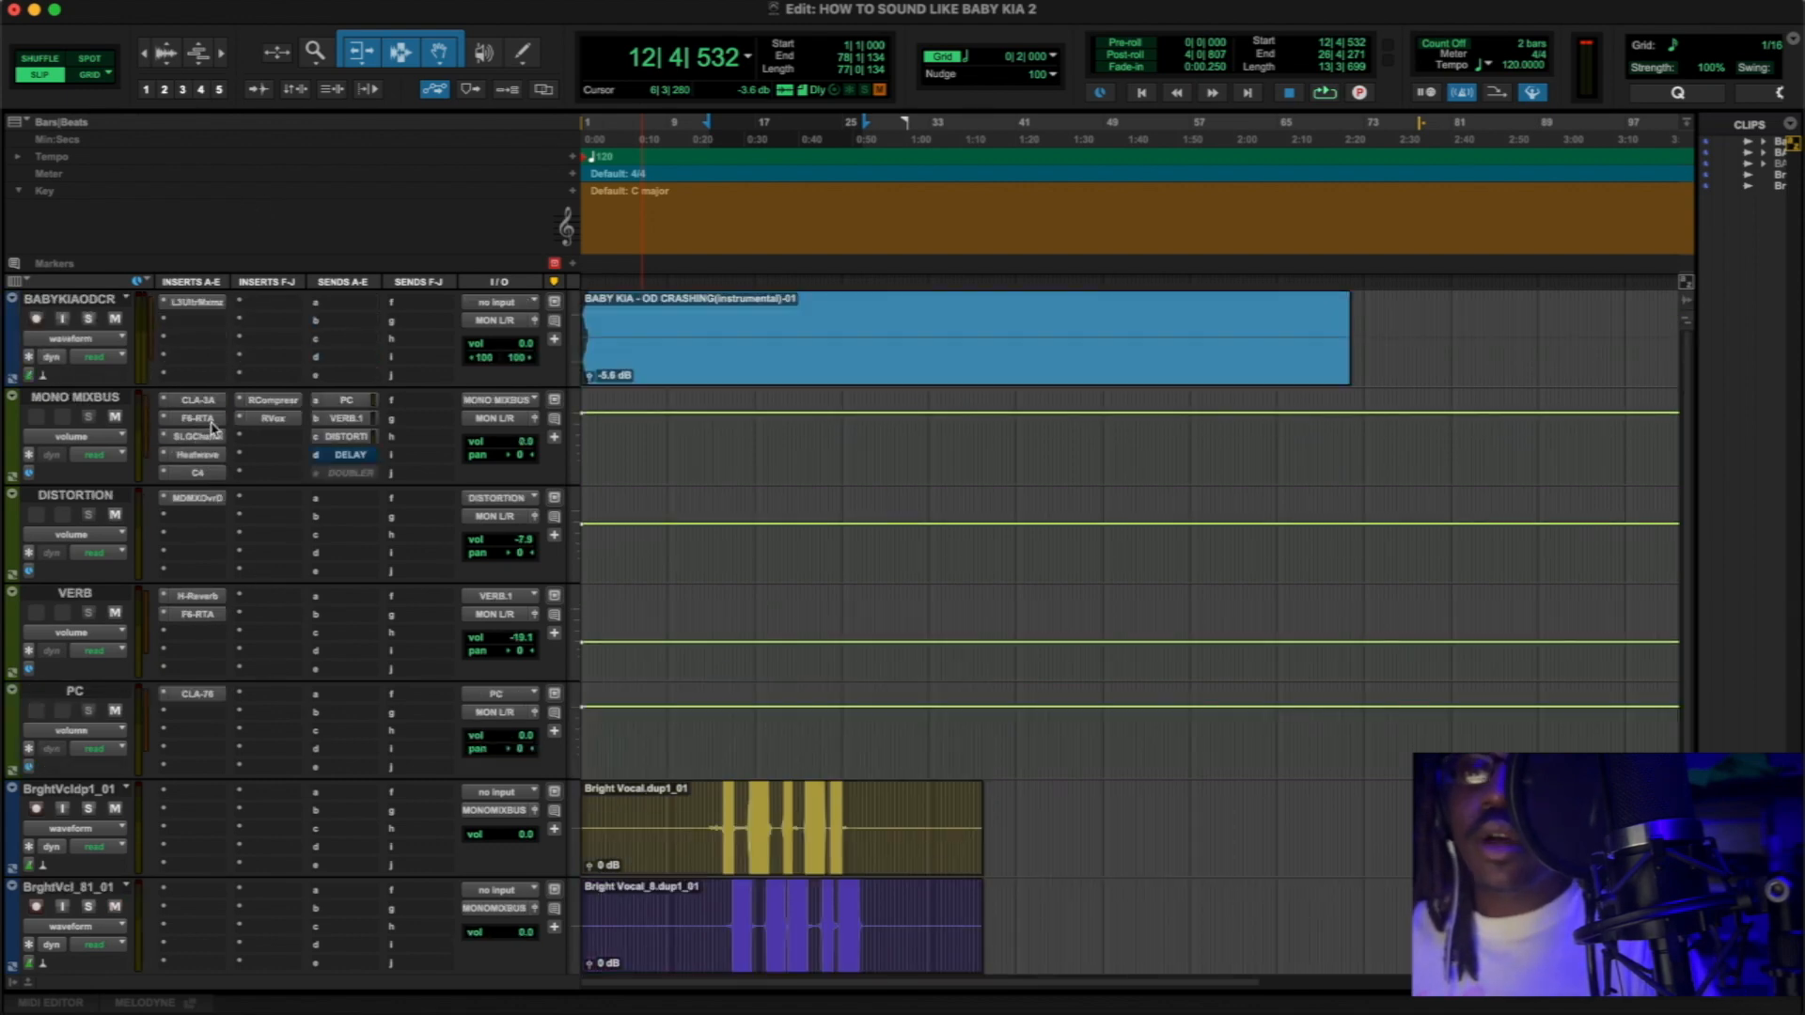
pyautogui.click(217, 420)
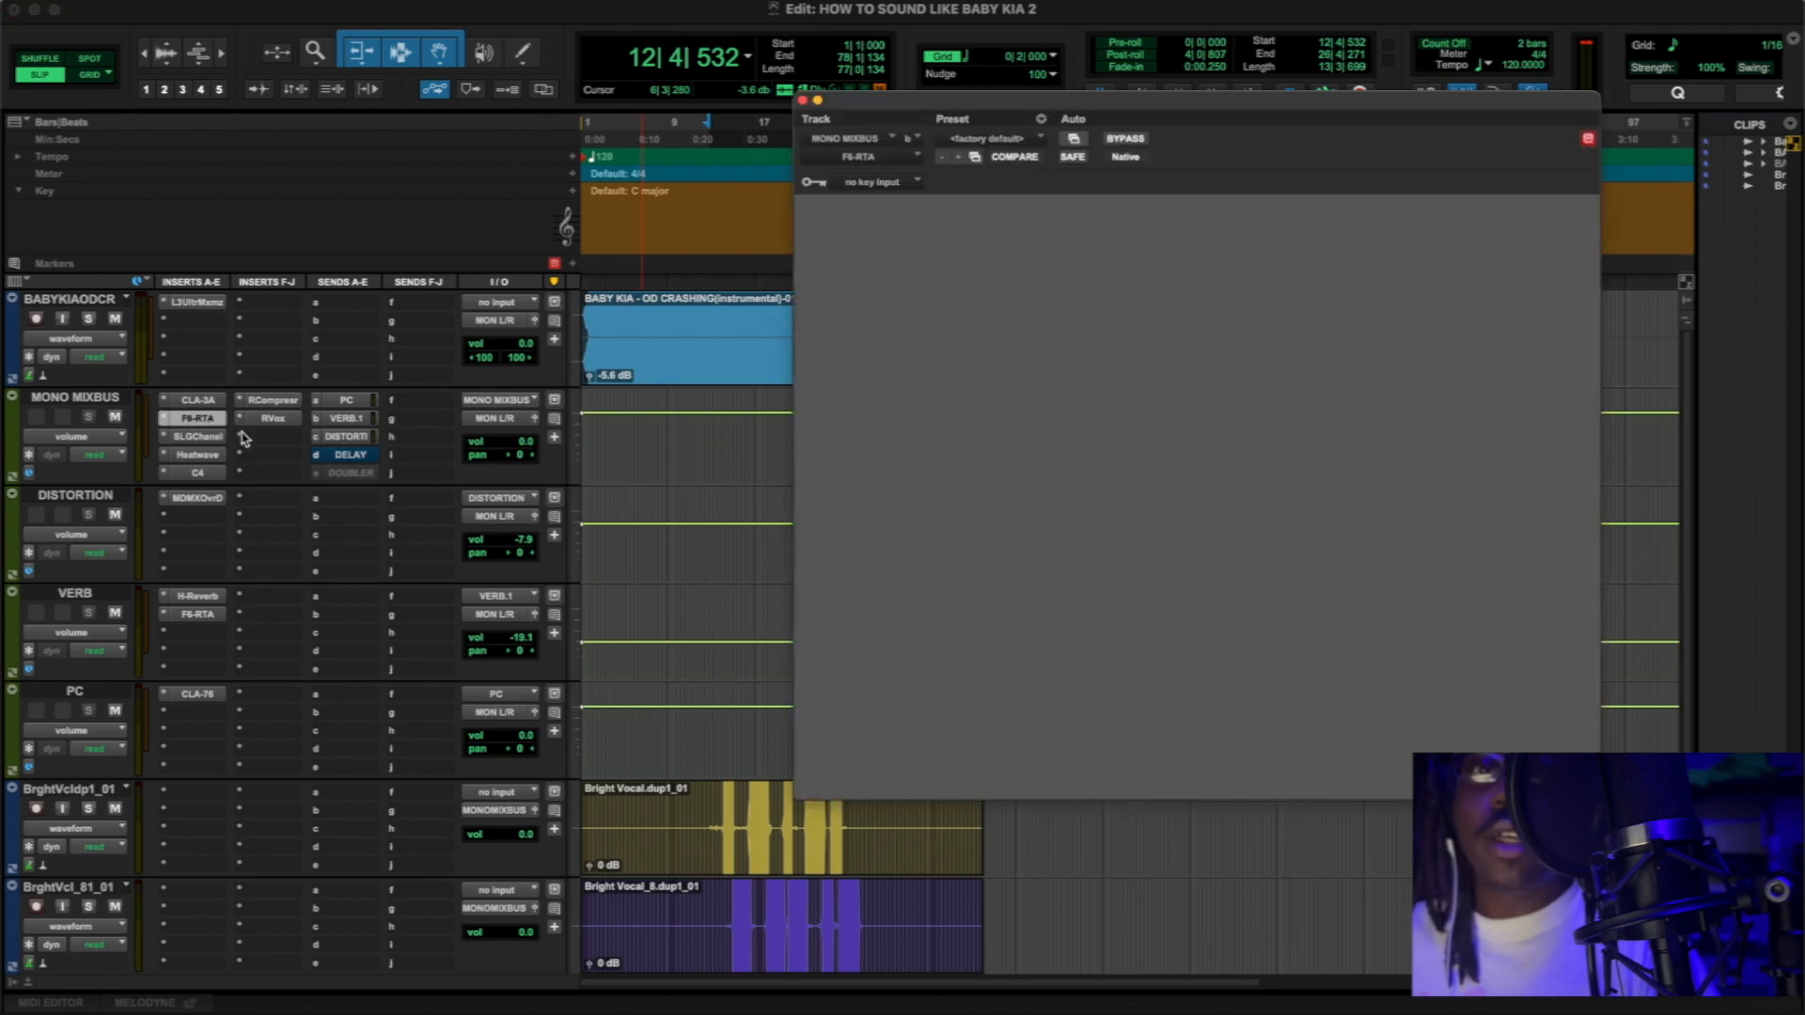
pyautogui.click(196, 402)
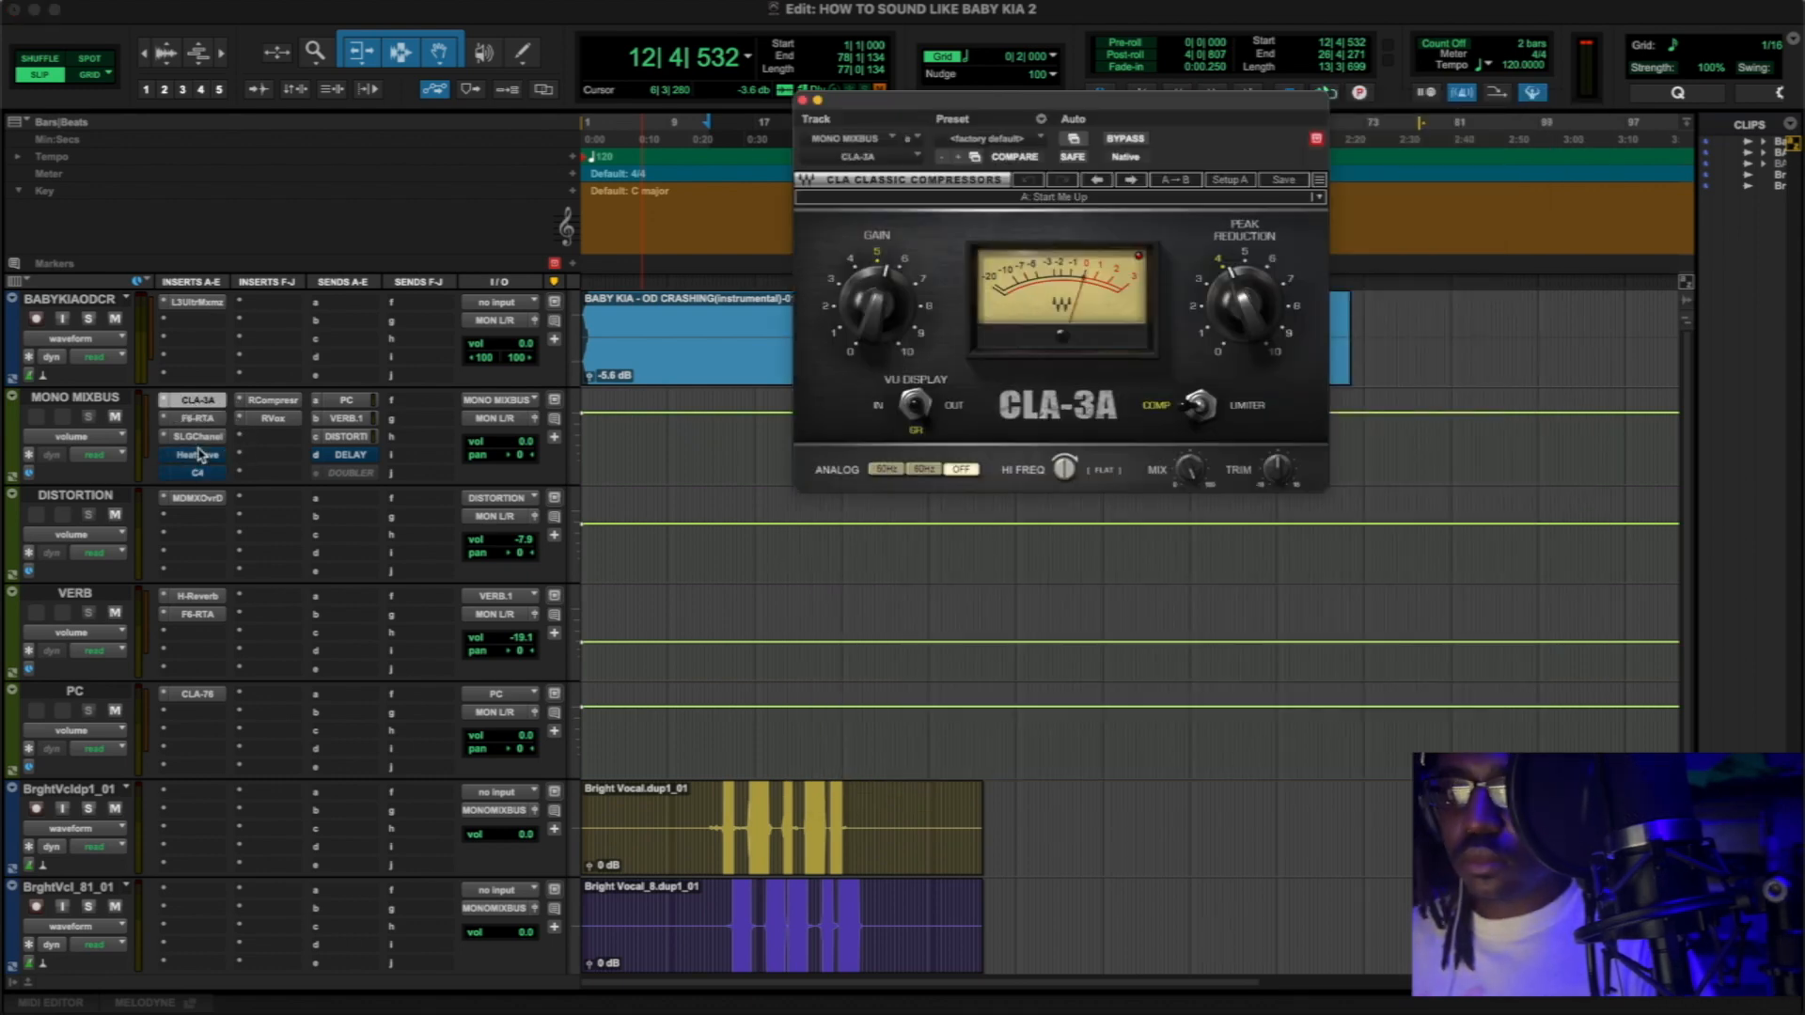
# - Make the DELAY send on MONO MIXBUS inactive and turn off the track's other sends and the inserts following the CLA-3A
pyautogui.rightClick(334, 456)
pyautogui.click(386, 495)
pyautogui.moveTo(1034, 104); pyautogui.dragTo(1079, 304)
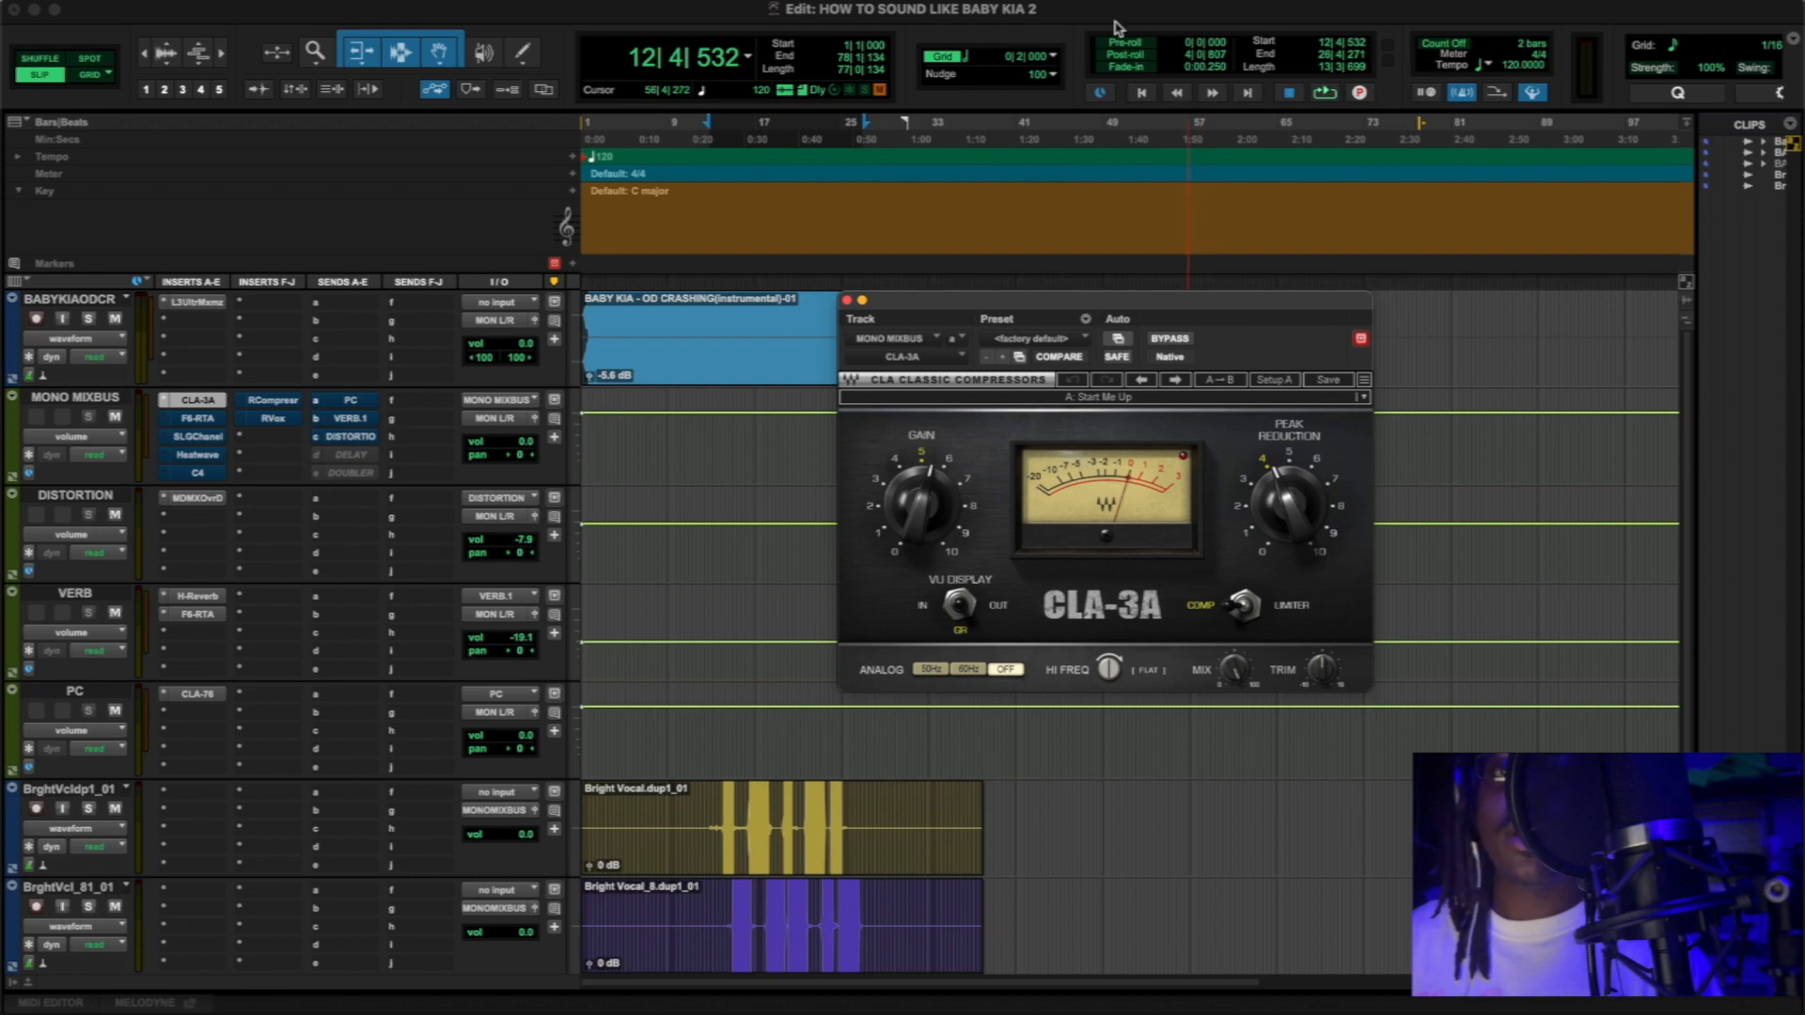
# - Play the vocals while switching the CLA-3A between bypassed and active, leave it active, and stop playback
pyautogui.press('space')
pyautogui.click(1168, 340)
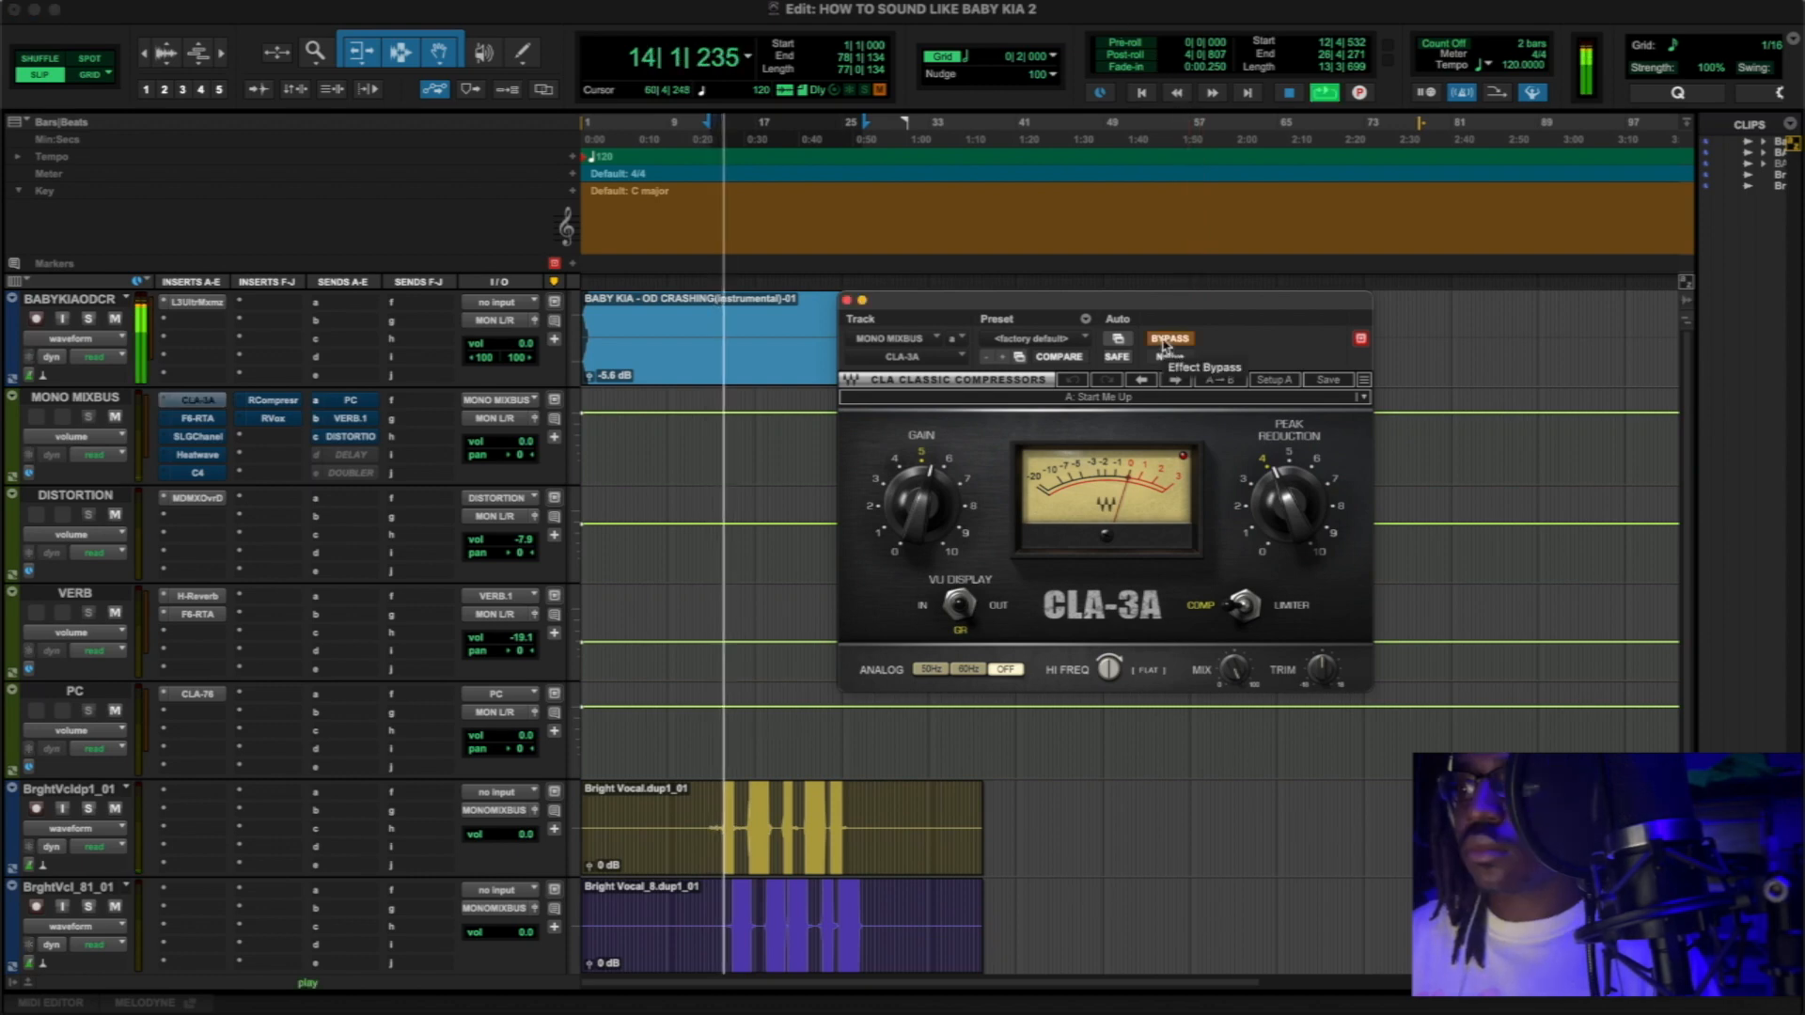
pyautogui.click(1168, 340)
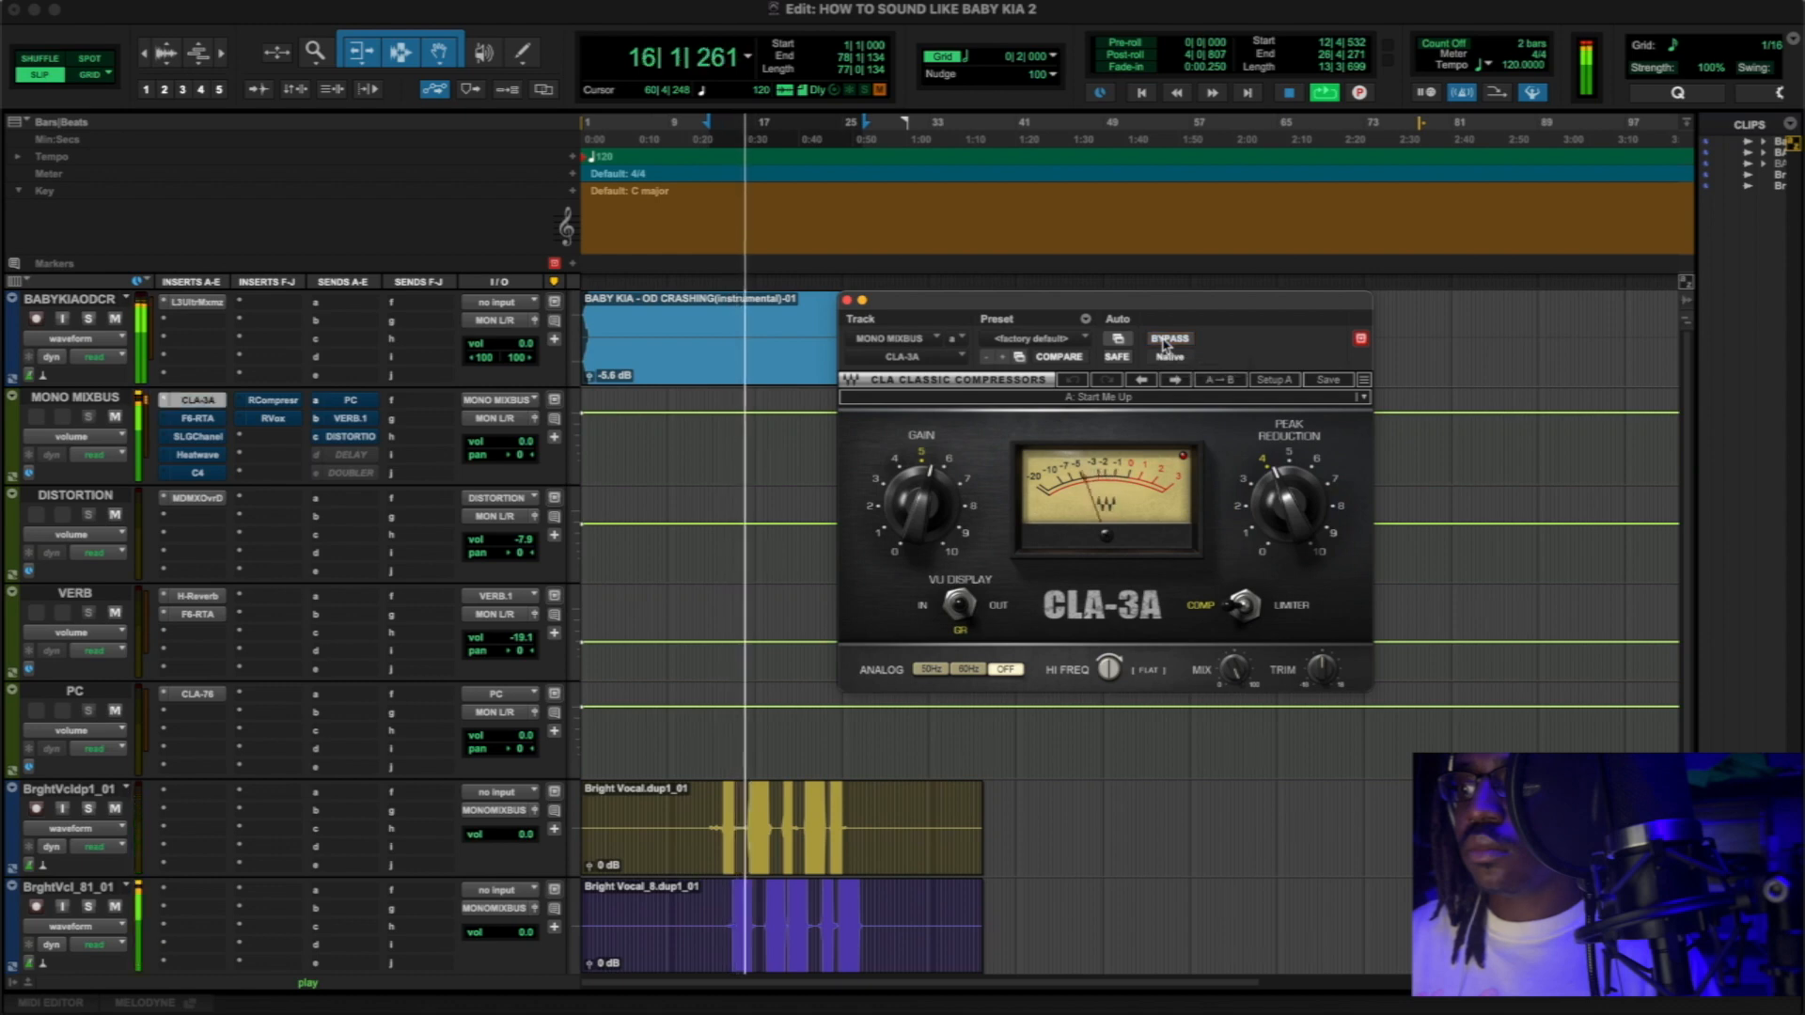
pyautogui.click(1169, 339)
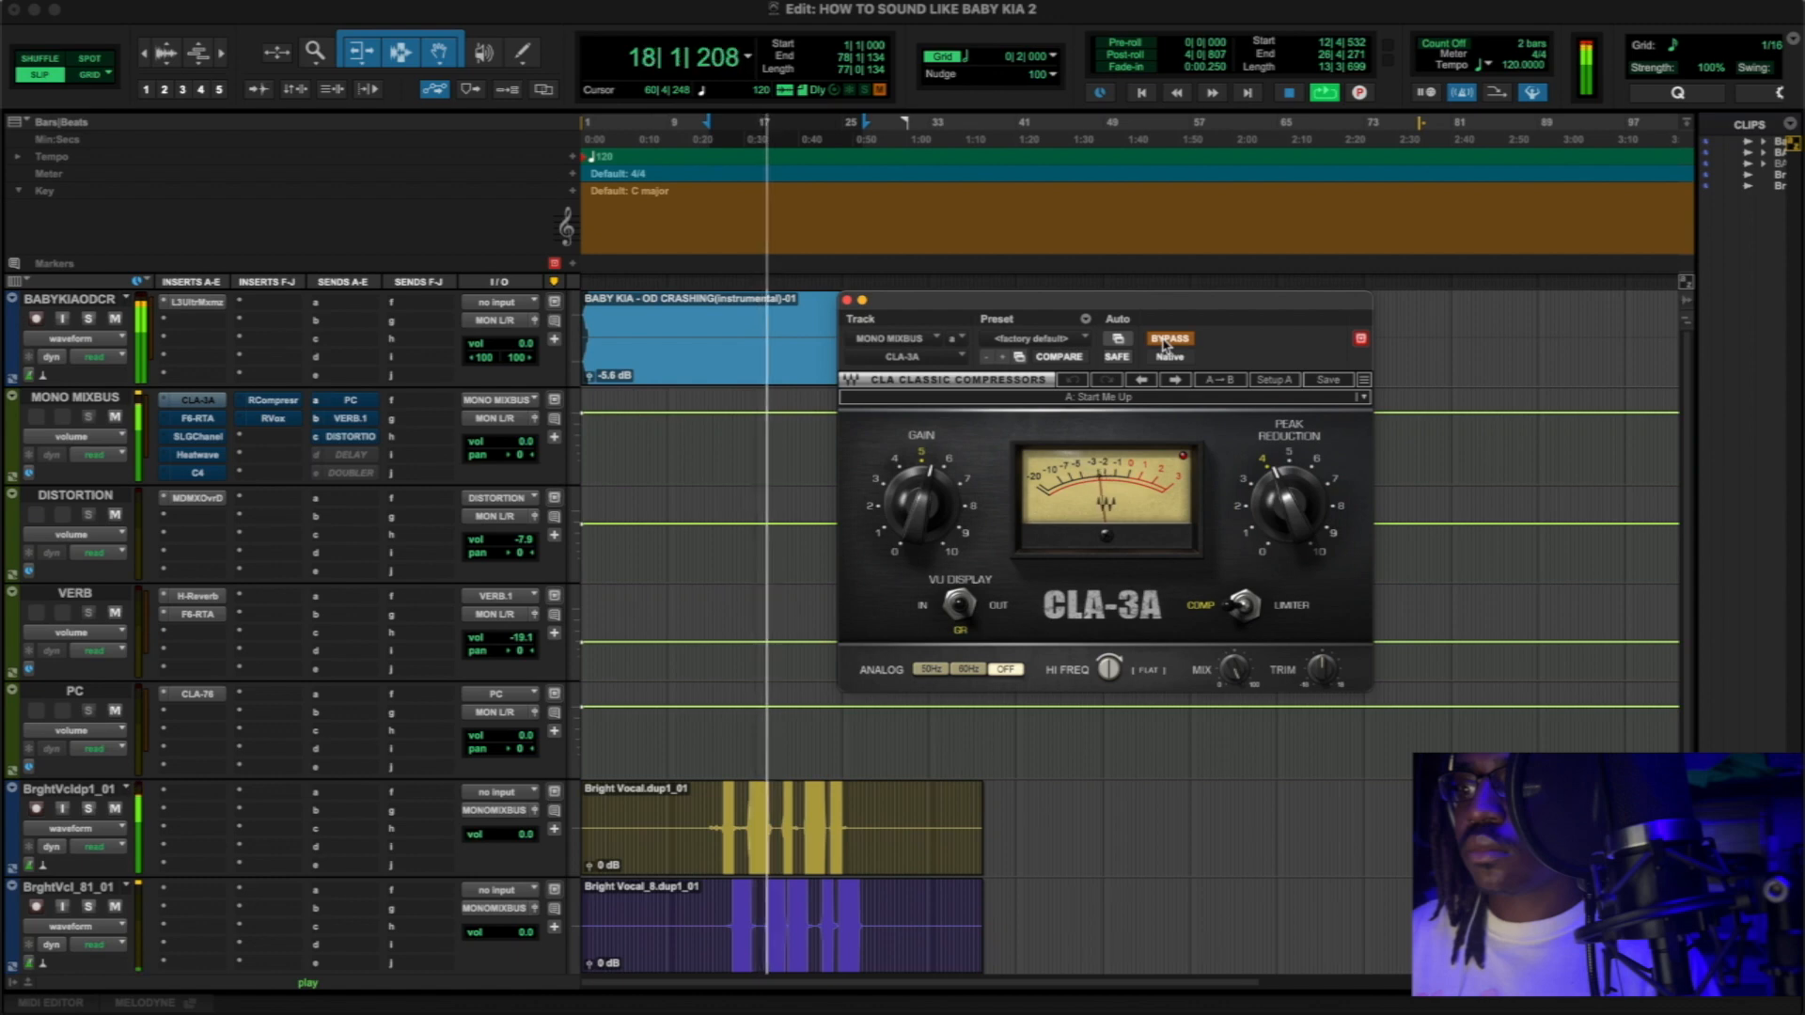
pyautogui.click(1166, 340)
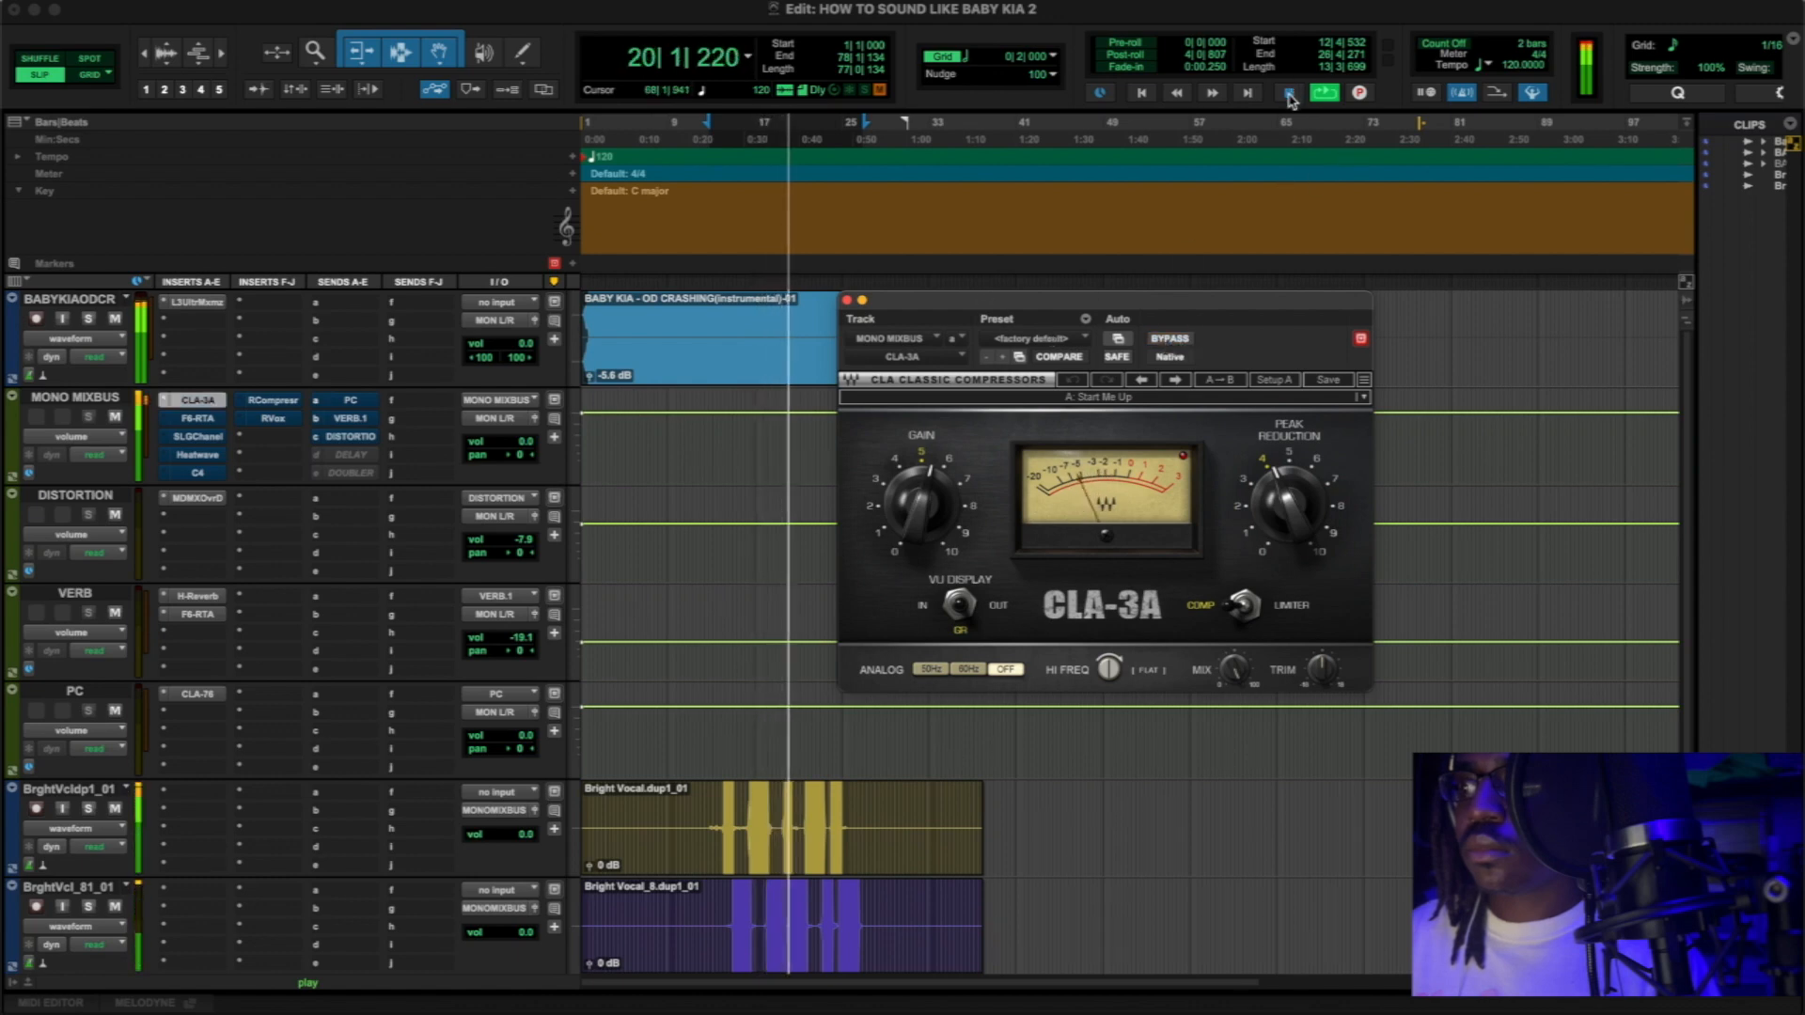
pyautogui.click(1289, 94)
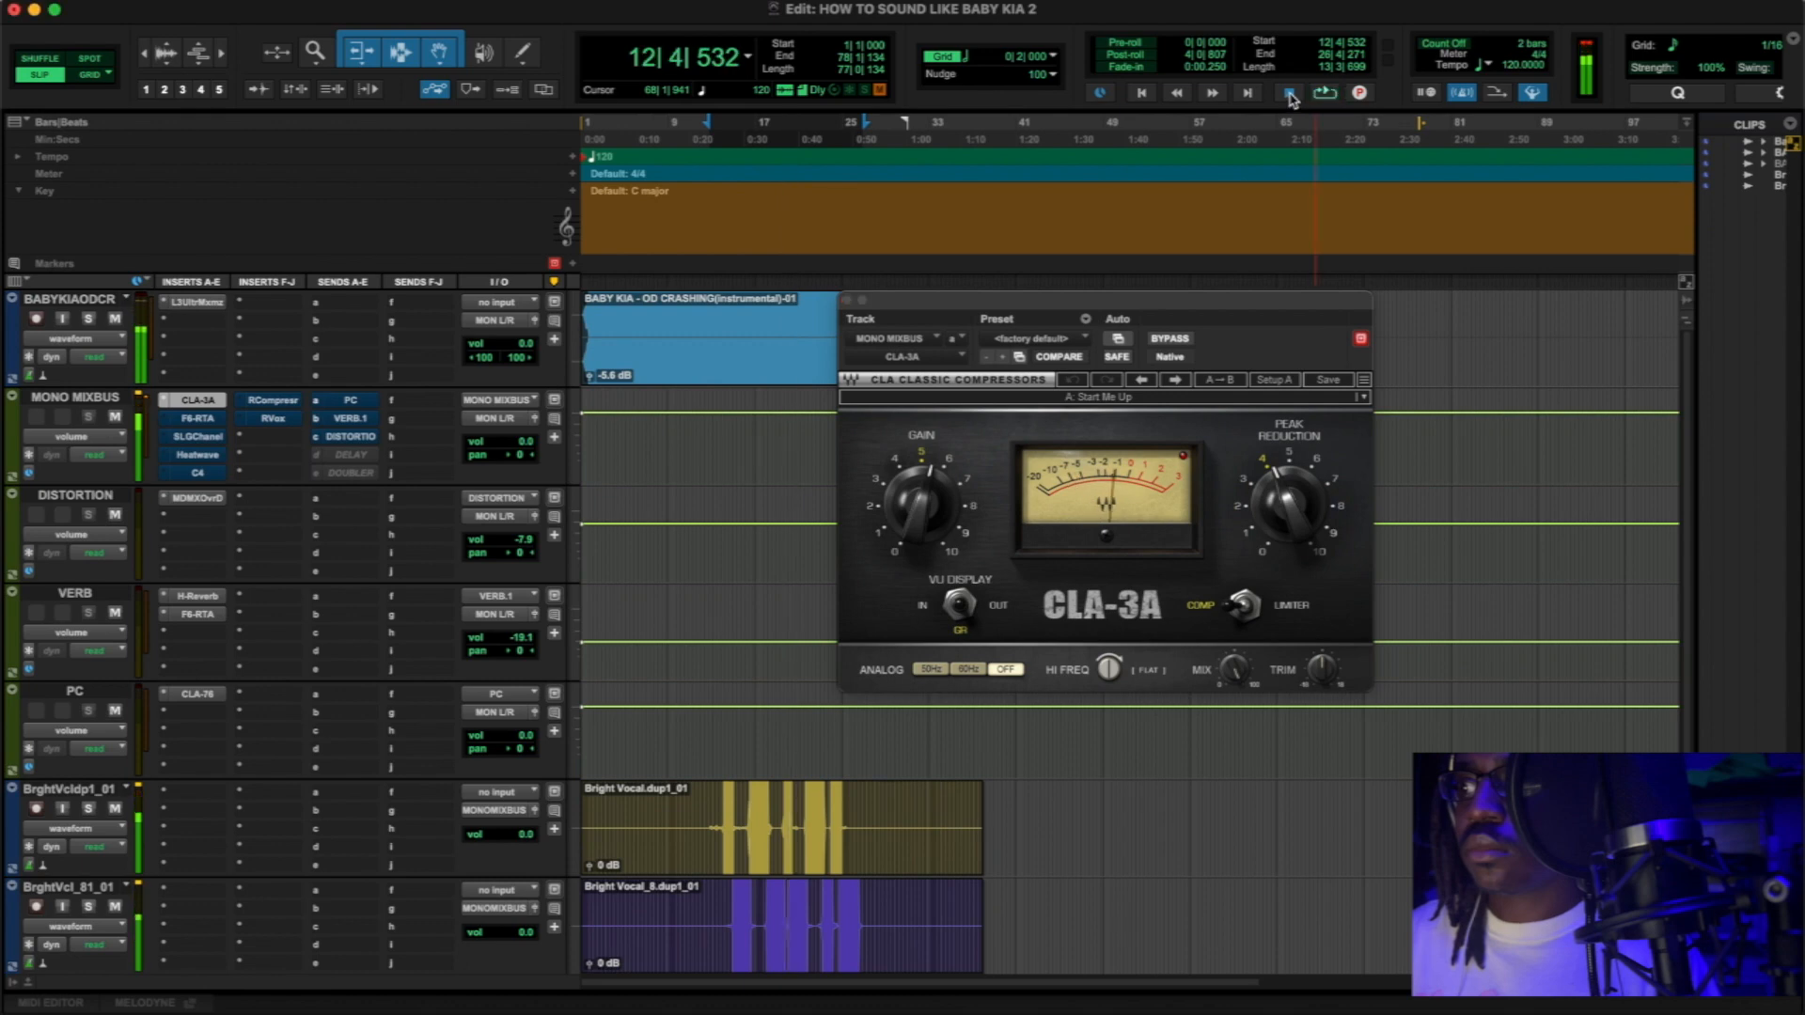
# - Activate the F6-RTA equalizer on MONO MIXBUS, compare the vocals with it bypassed and active during playback, and close it
pyautogui.click(198, 420)
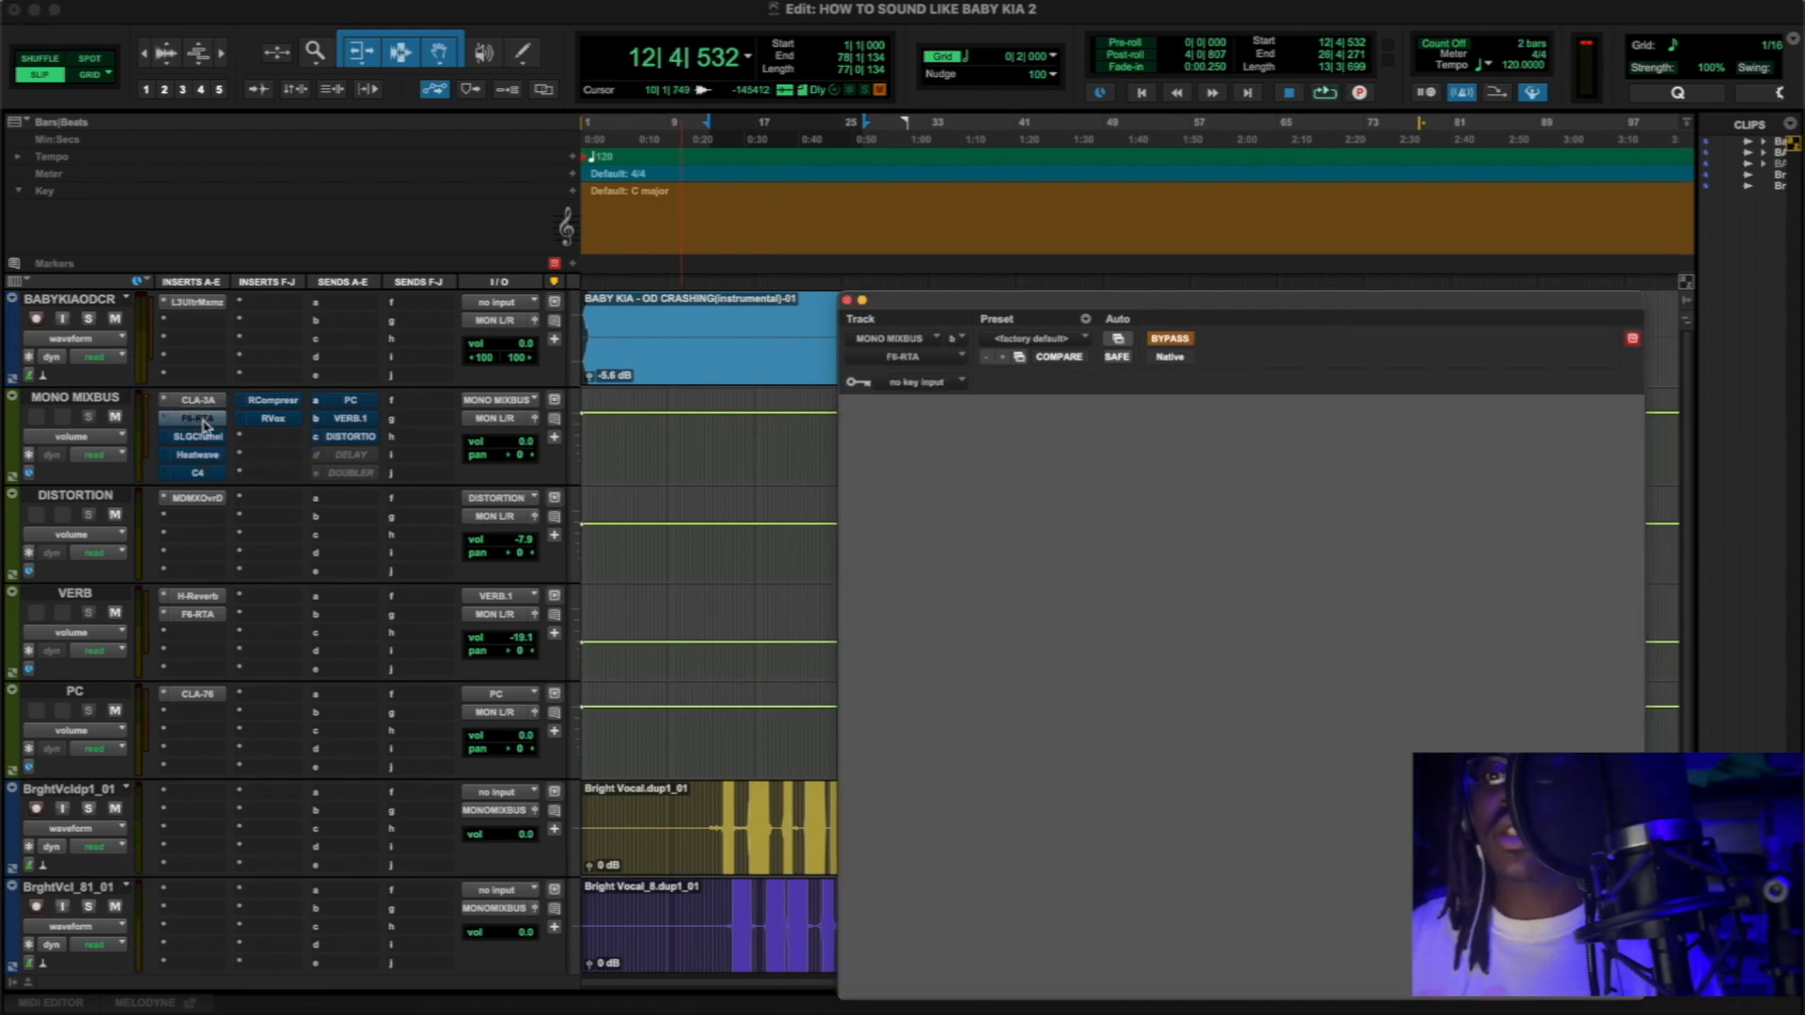
pyautogui.moveTo(849, 293); pyautogui.dragTo(790, 303)
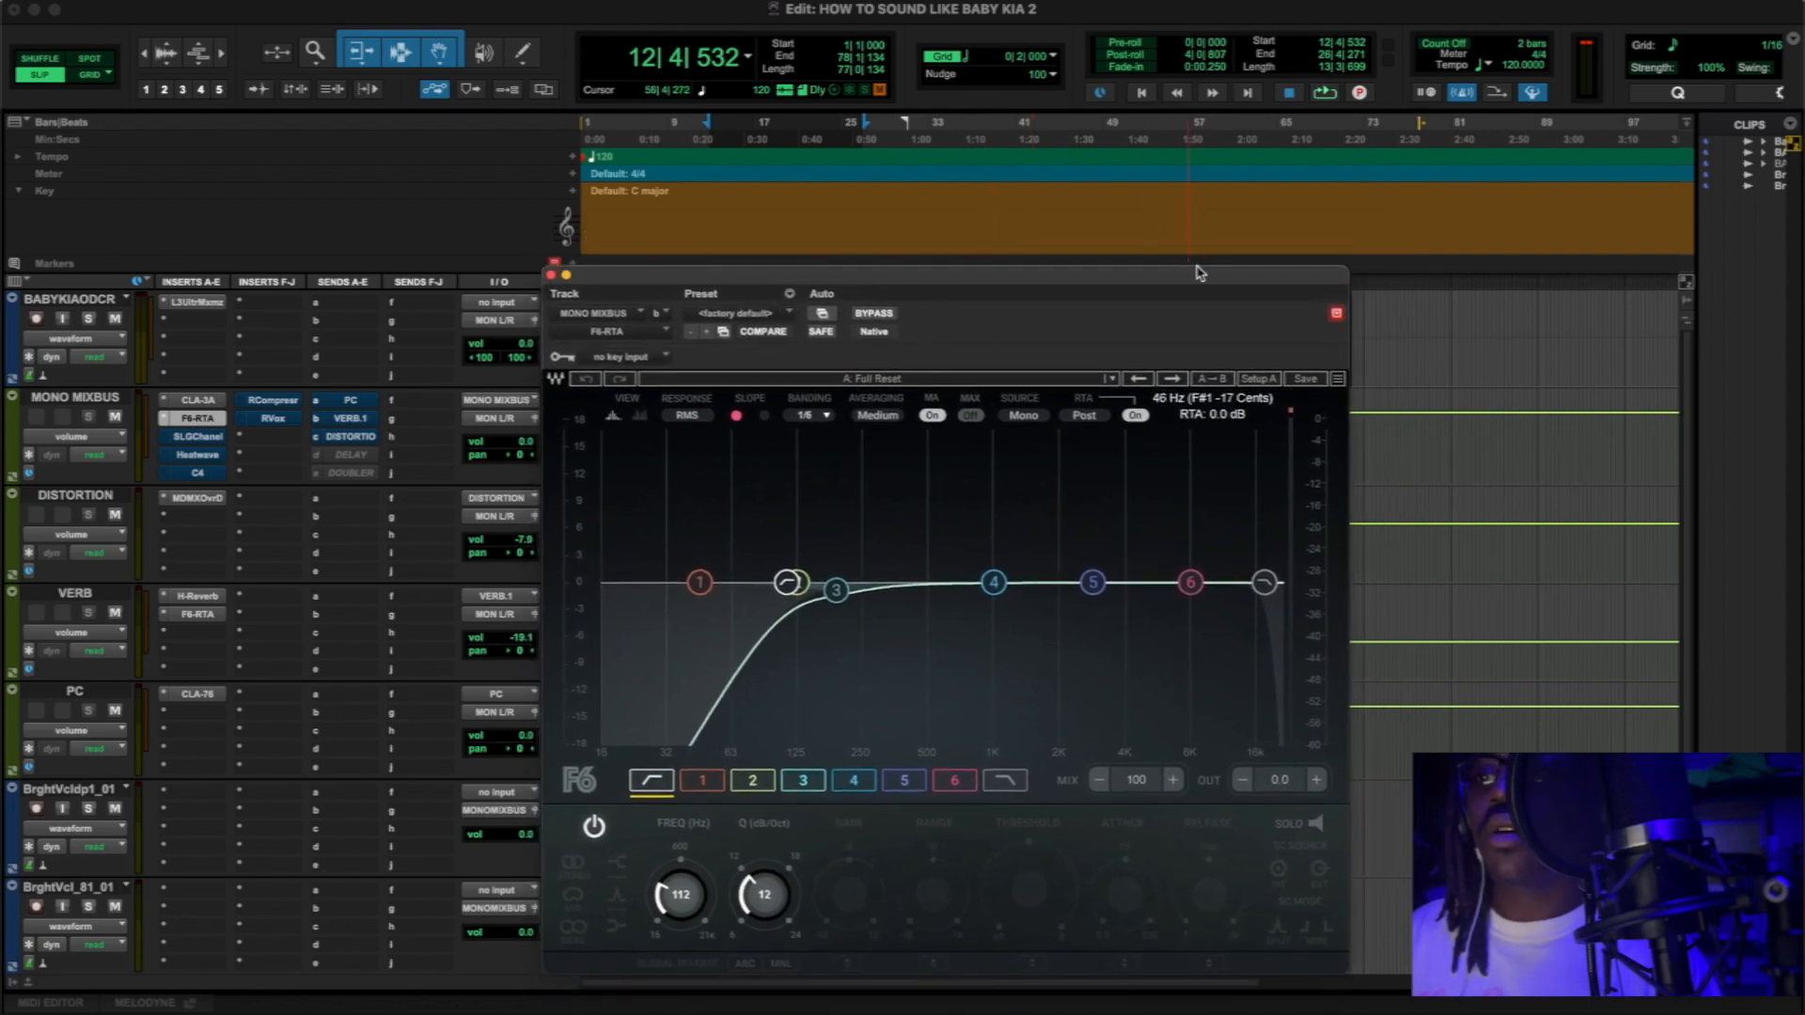
pyautogui.click(1324, 94)
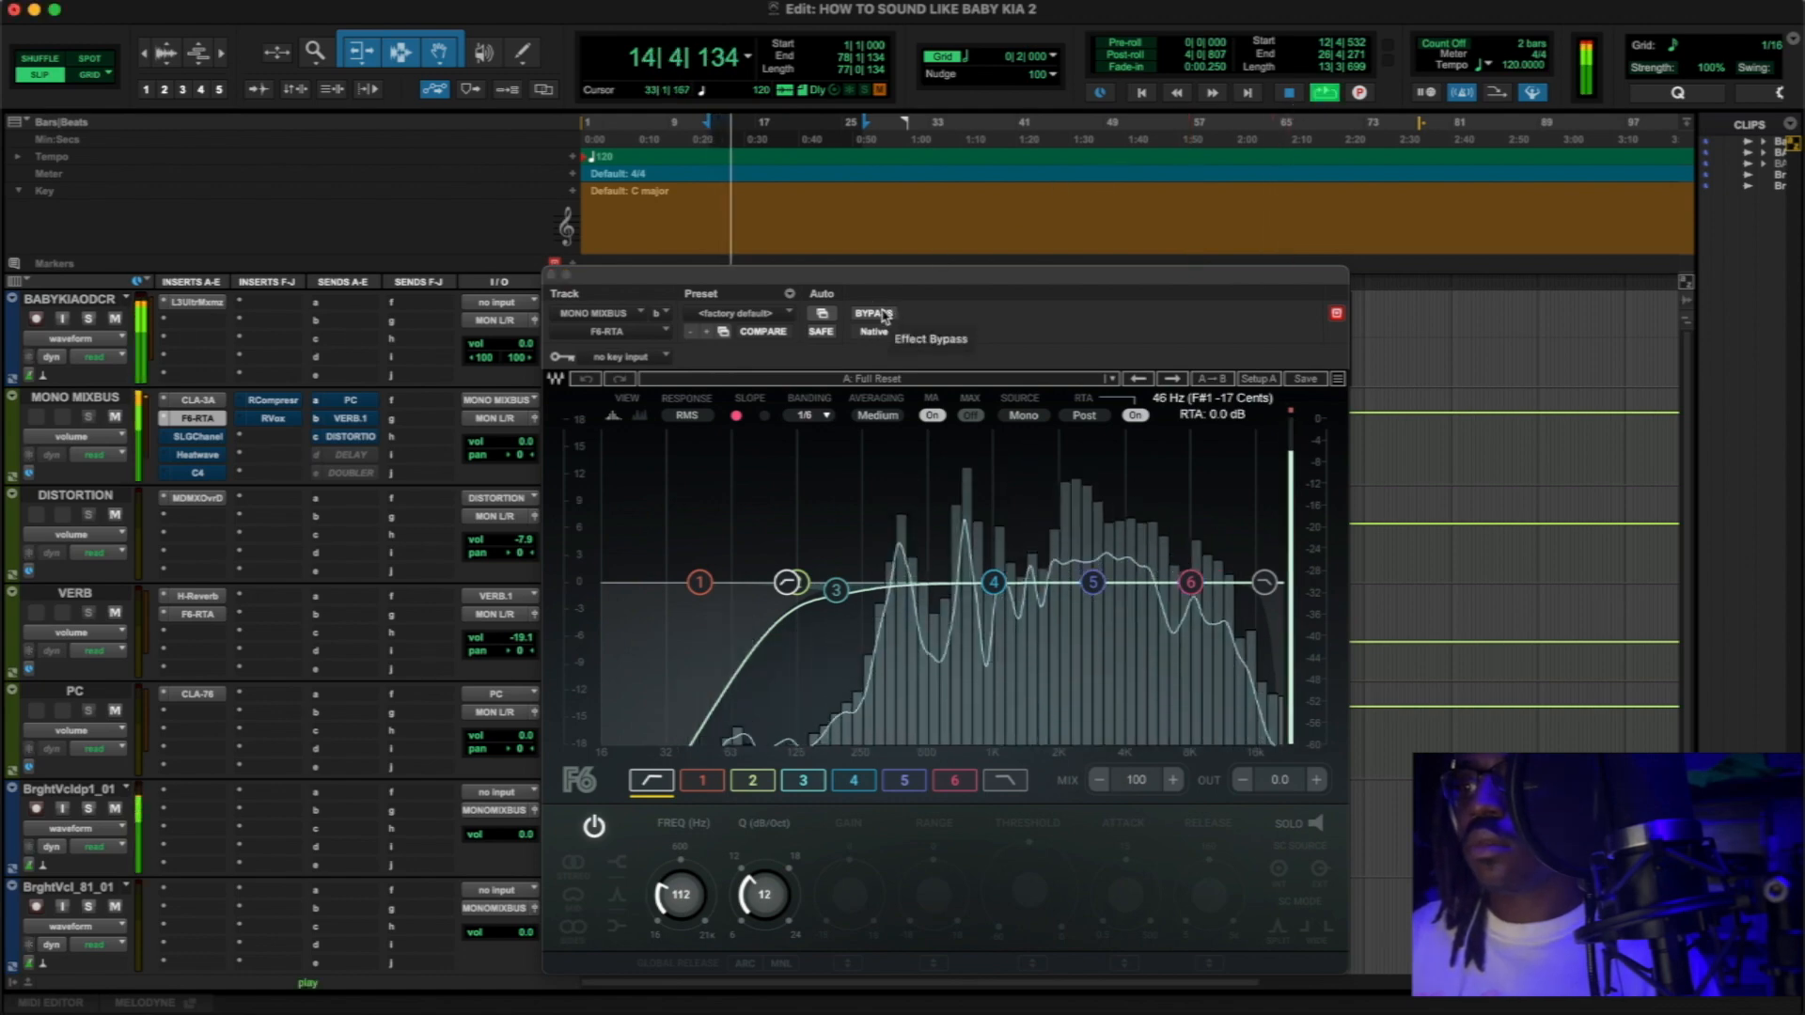
pyautogui.click(882, 317)
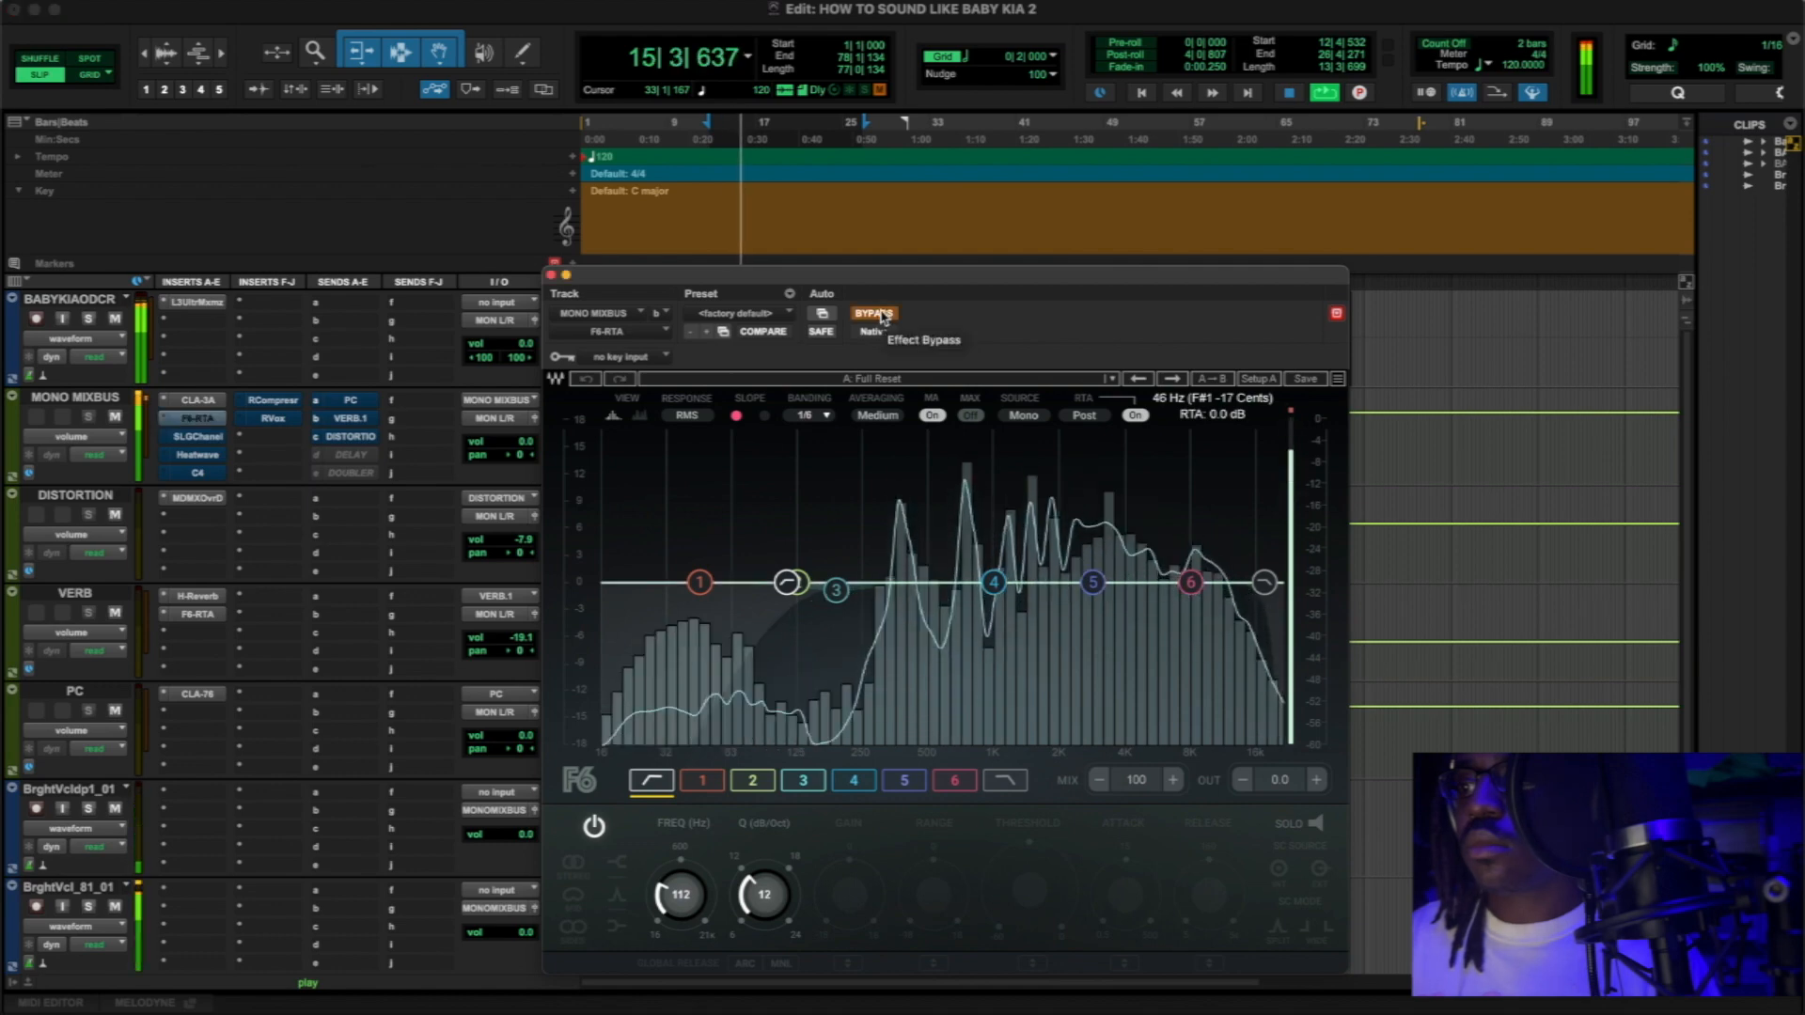
pyautogui.click(882, 317)
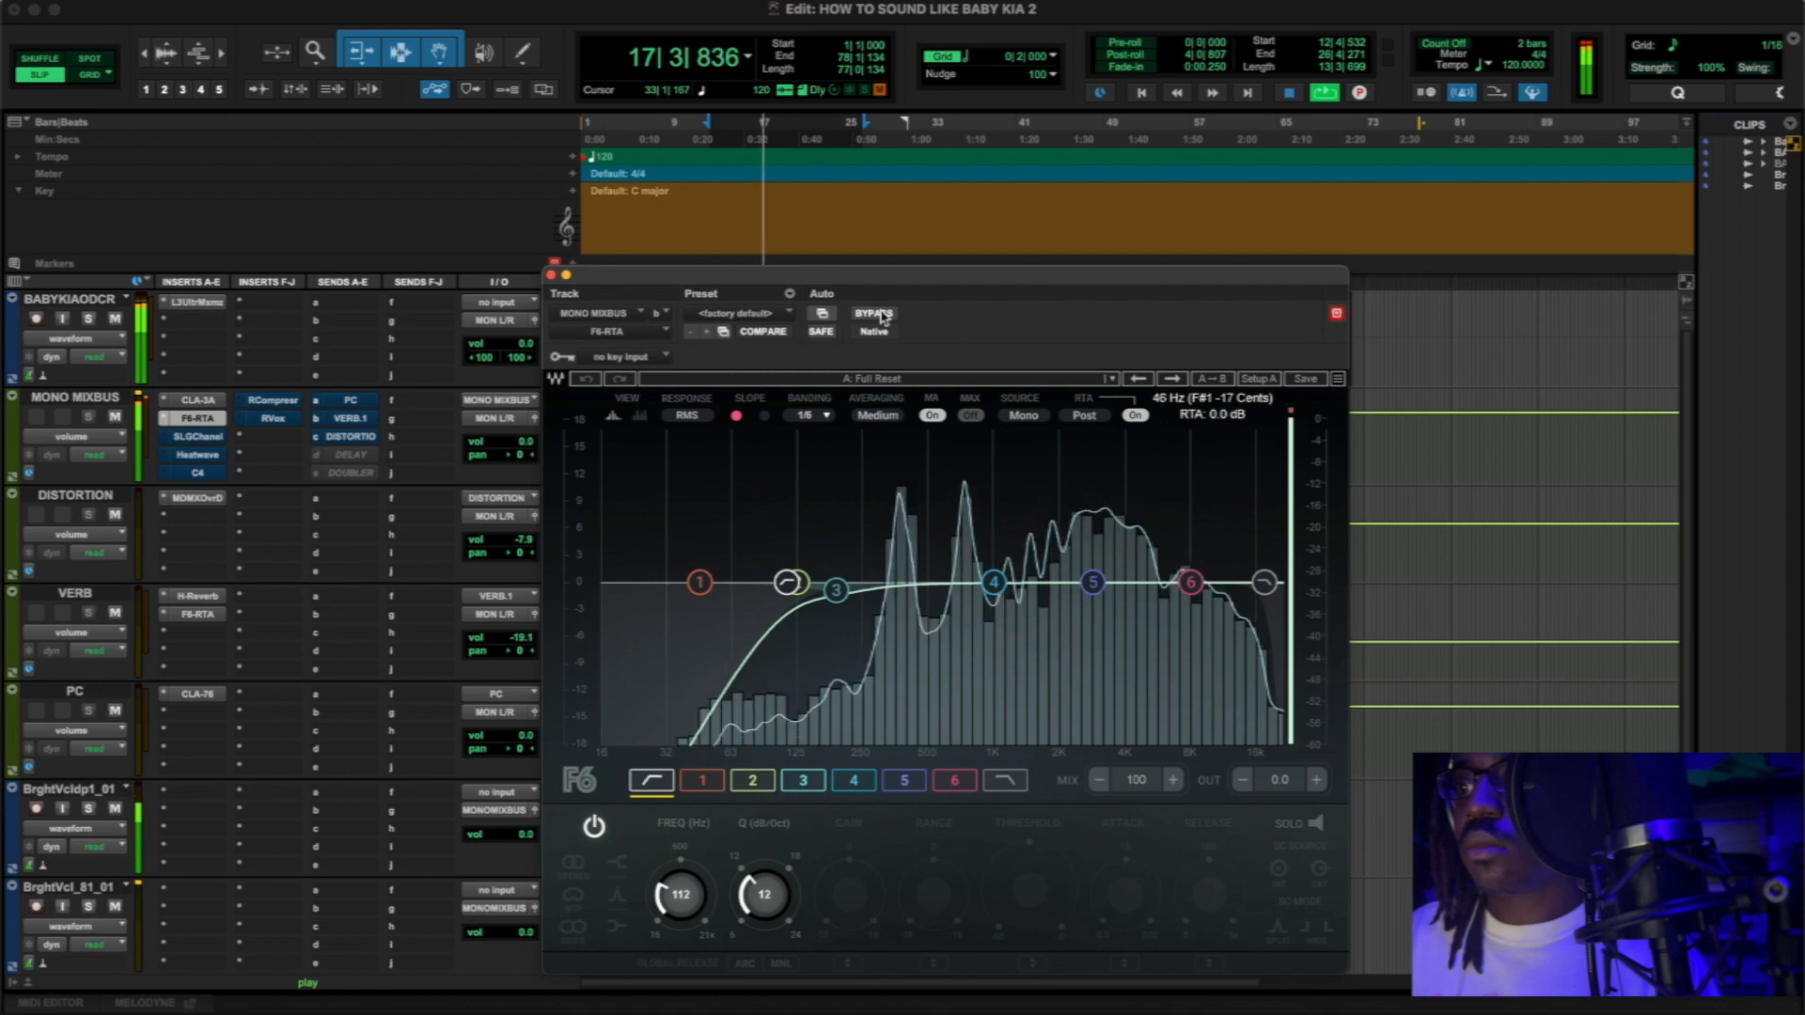
pyautogui.click(881, 317)
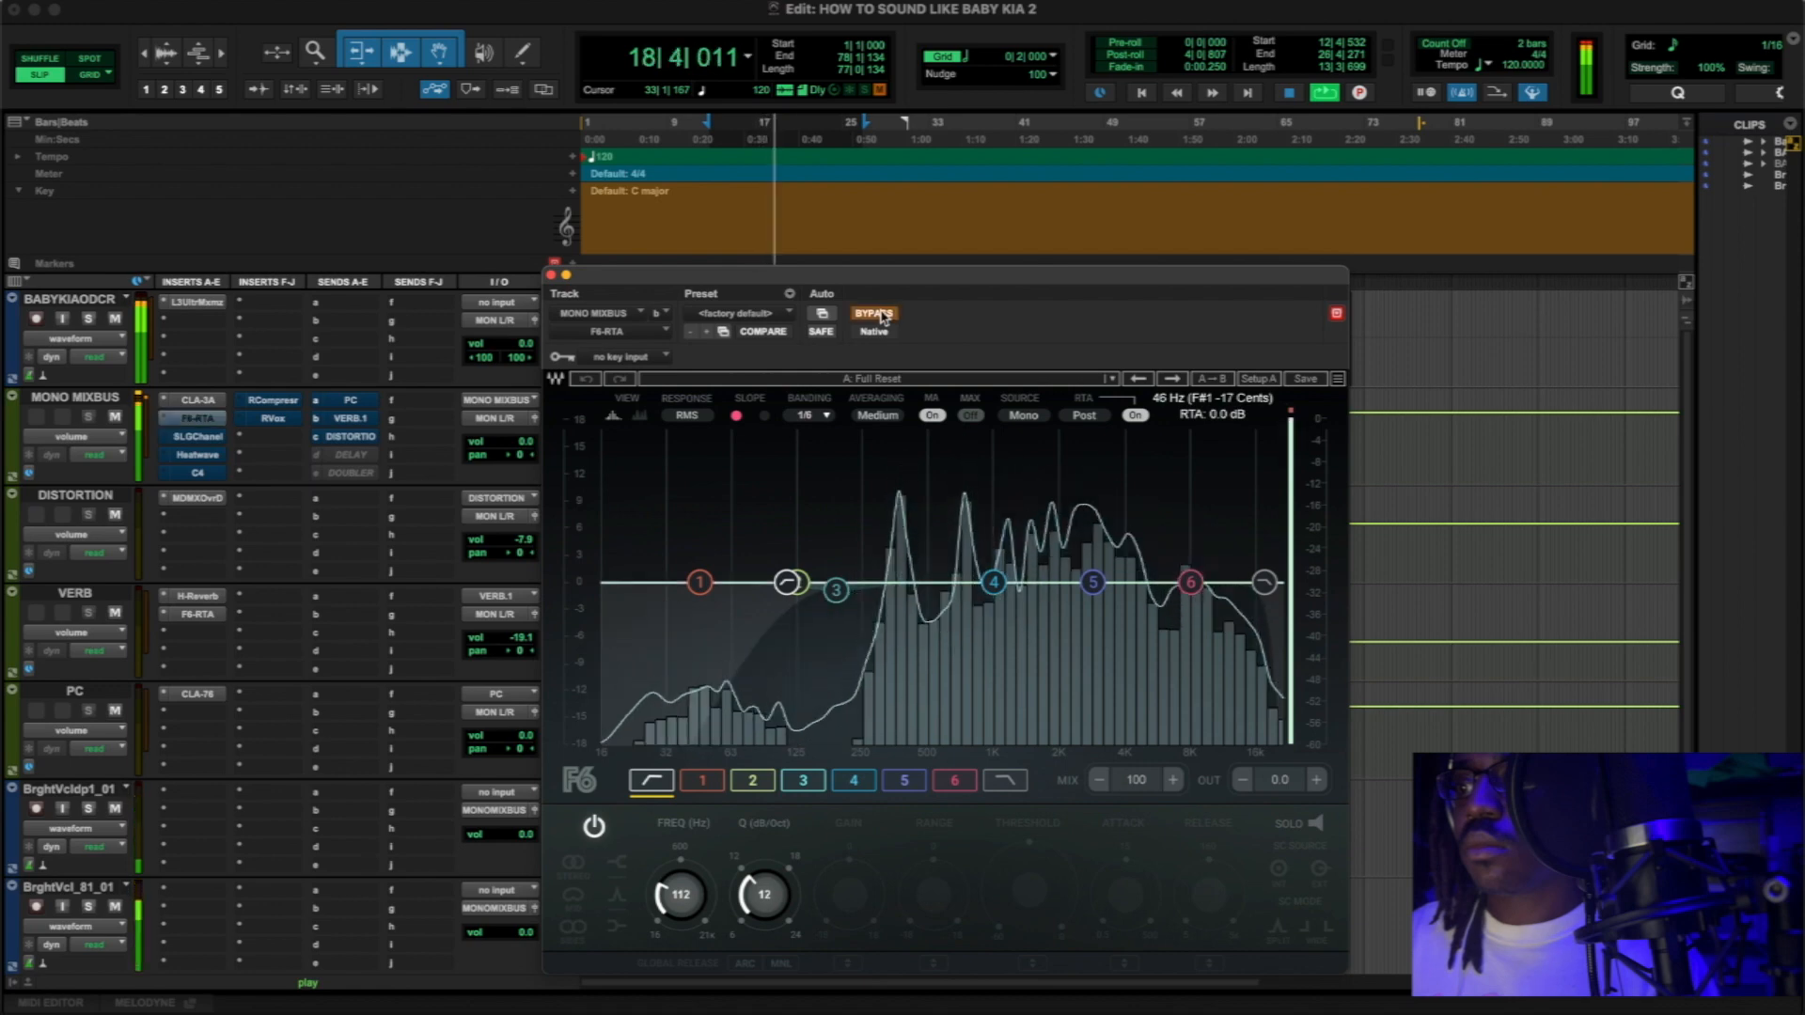
pyautogui.click(881, 316)
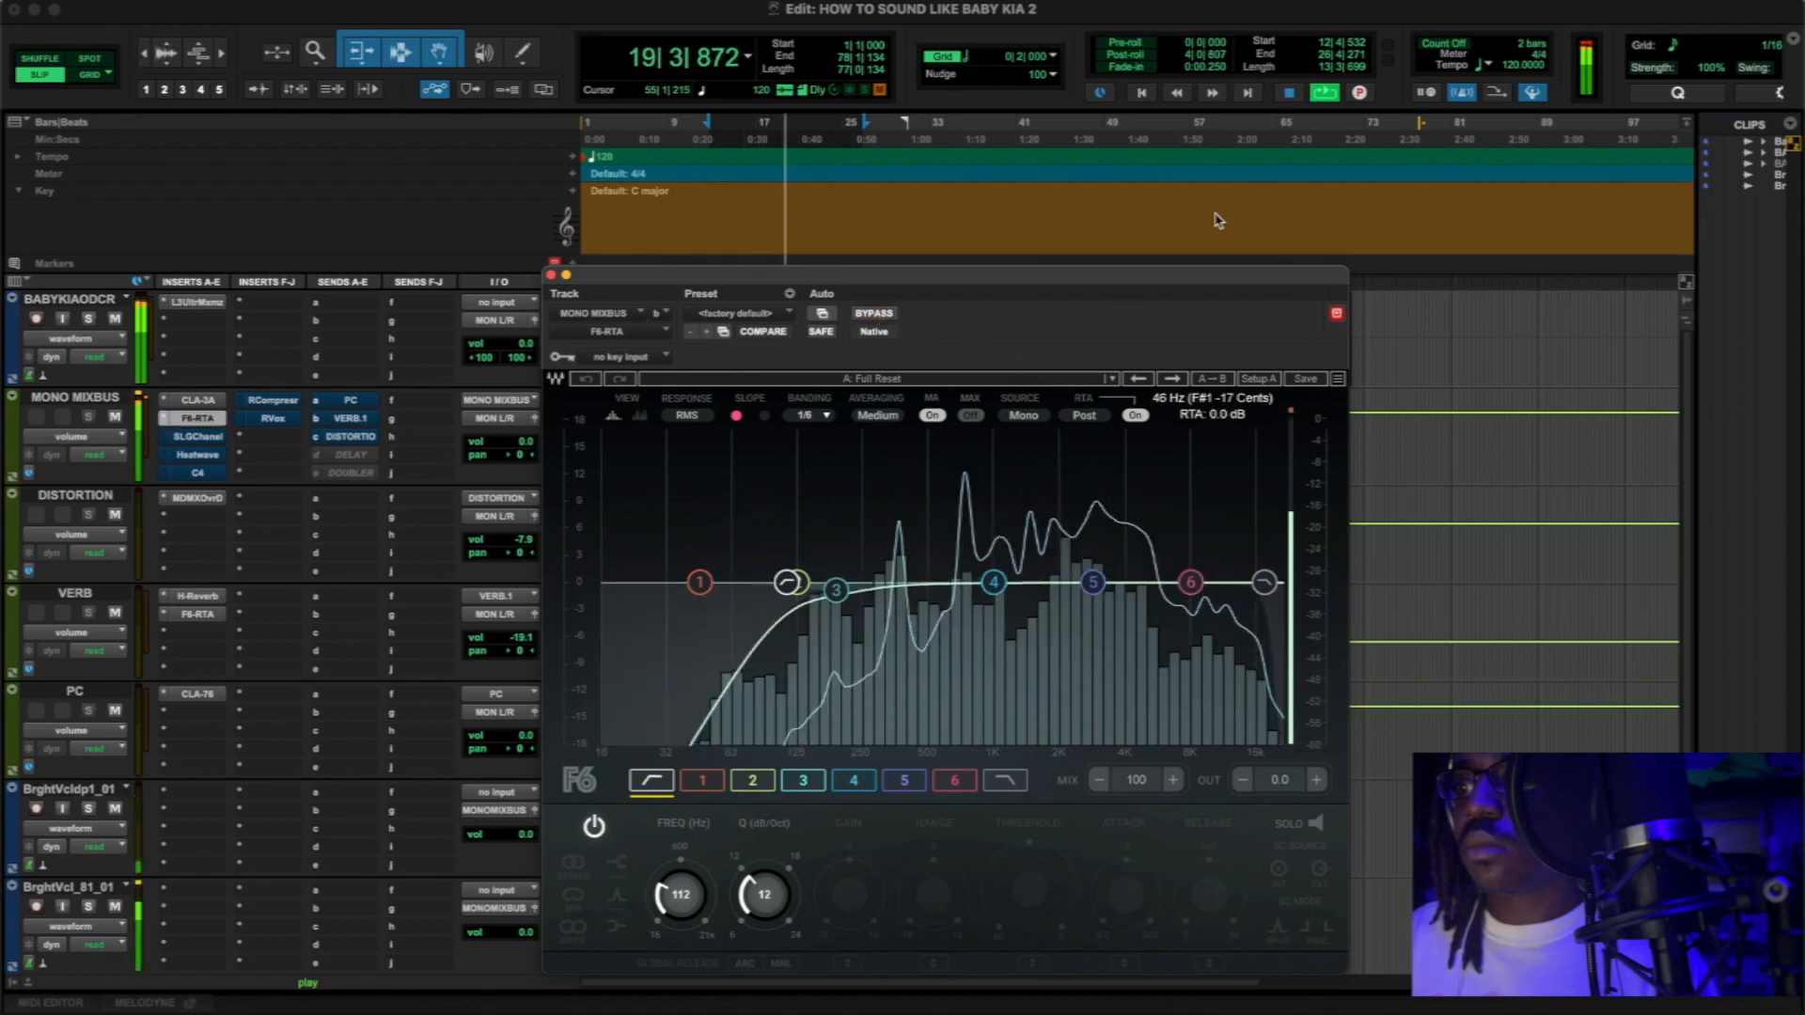
pyautogui.click(1289, 93)
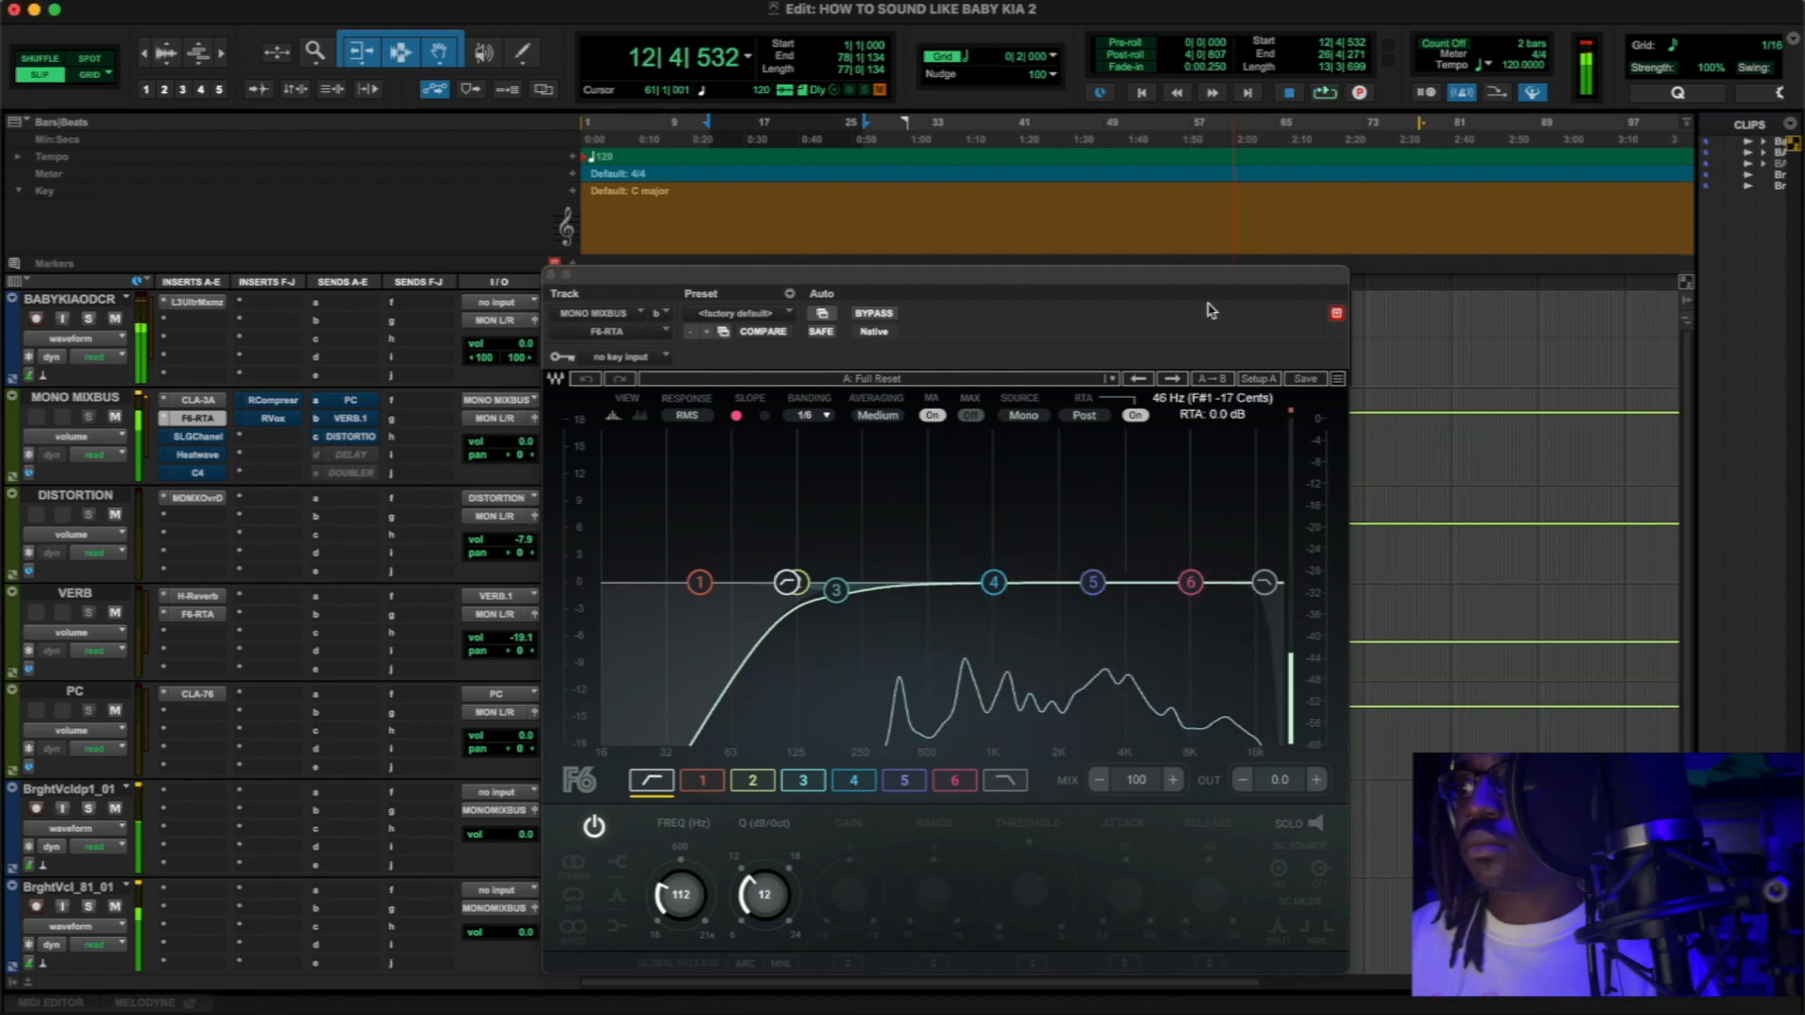
pyautogui.click(566, 274)
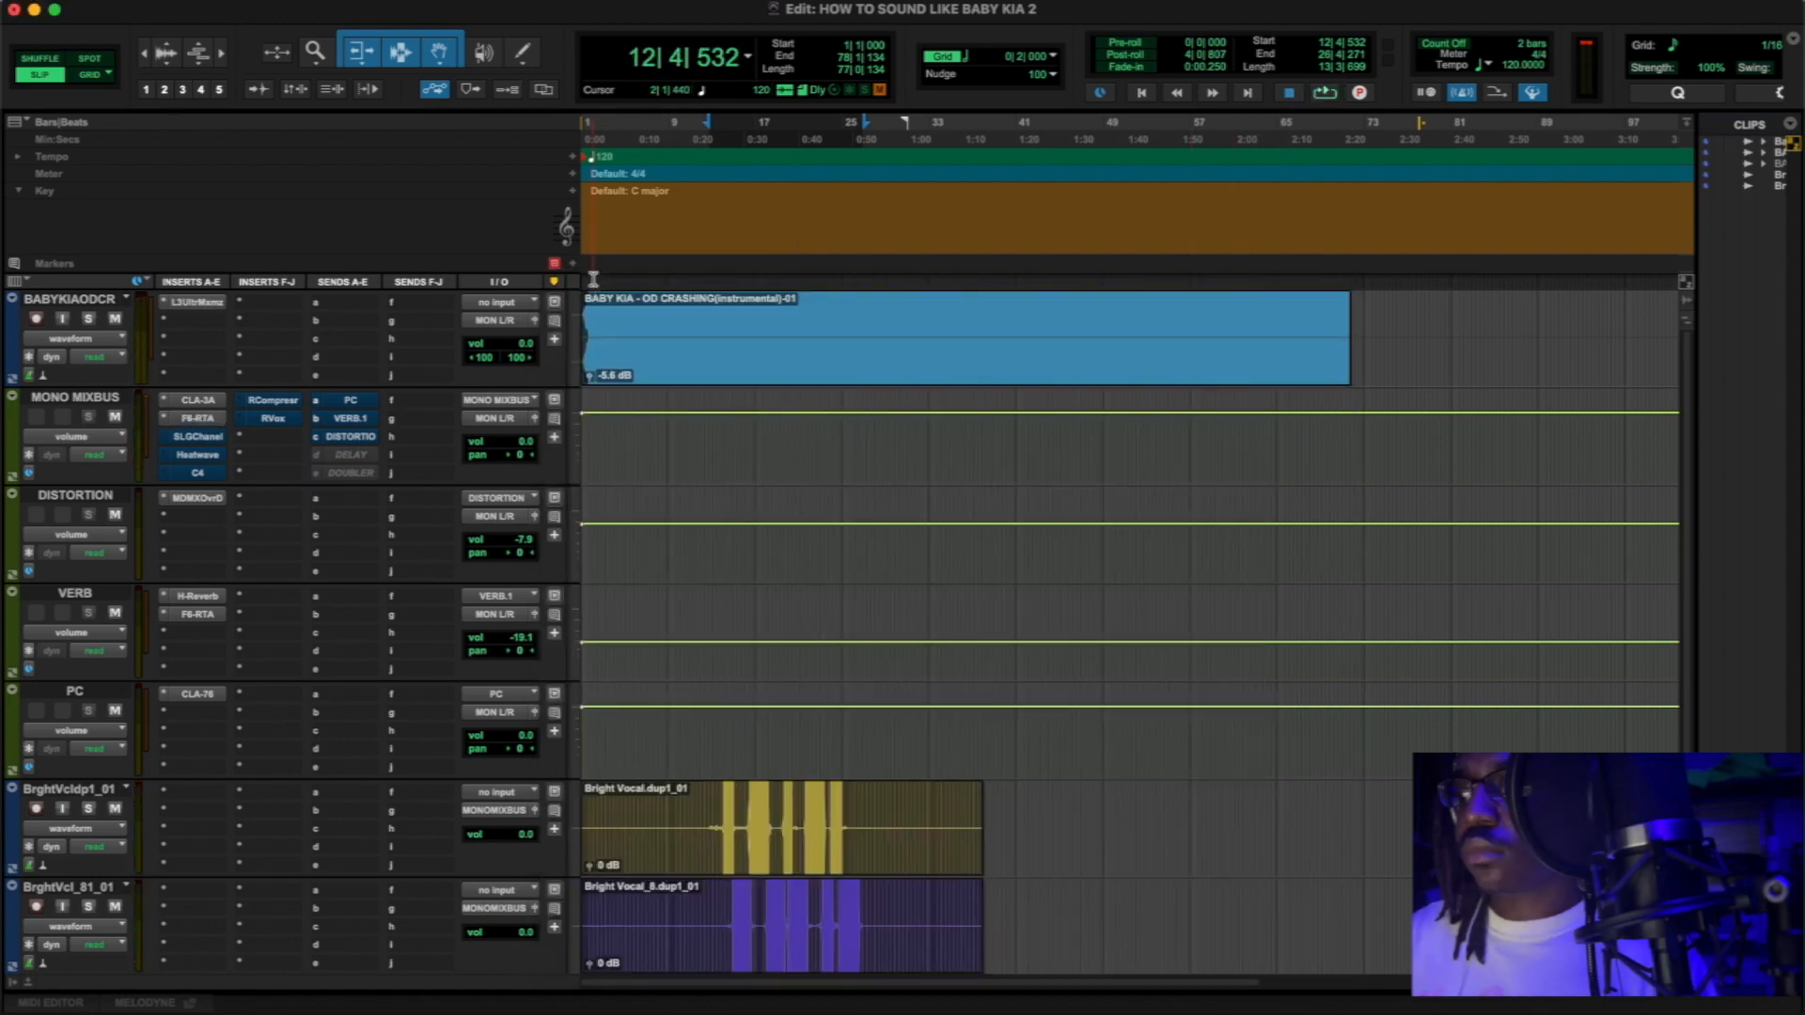
# - Take the SSLGChannel insert on MONO MIXBUS out of bypass and review its compressor and EQ settings
pyautogui.click(190, 439)
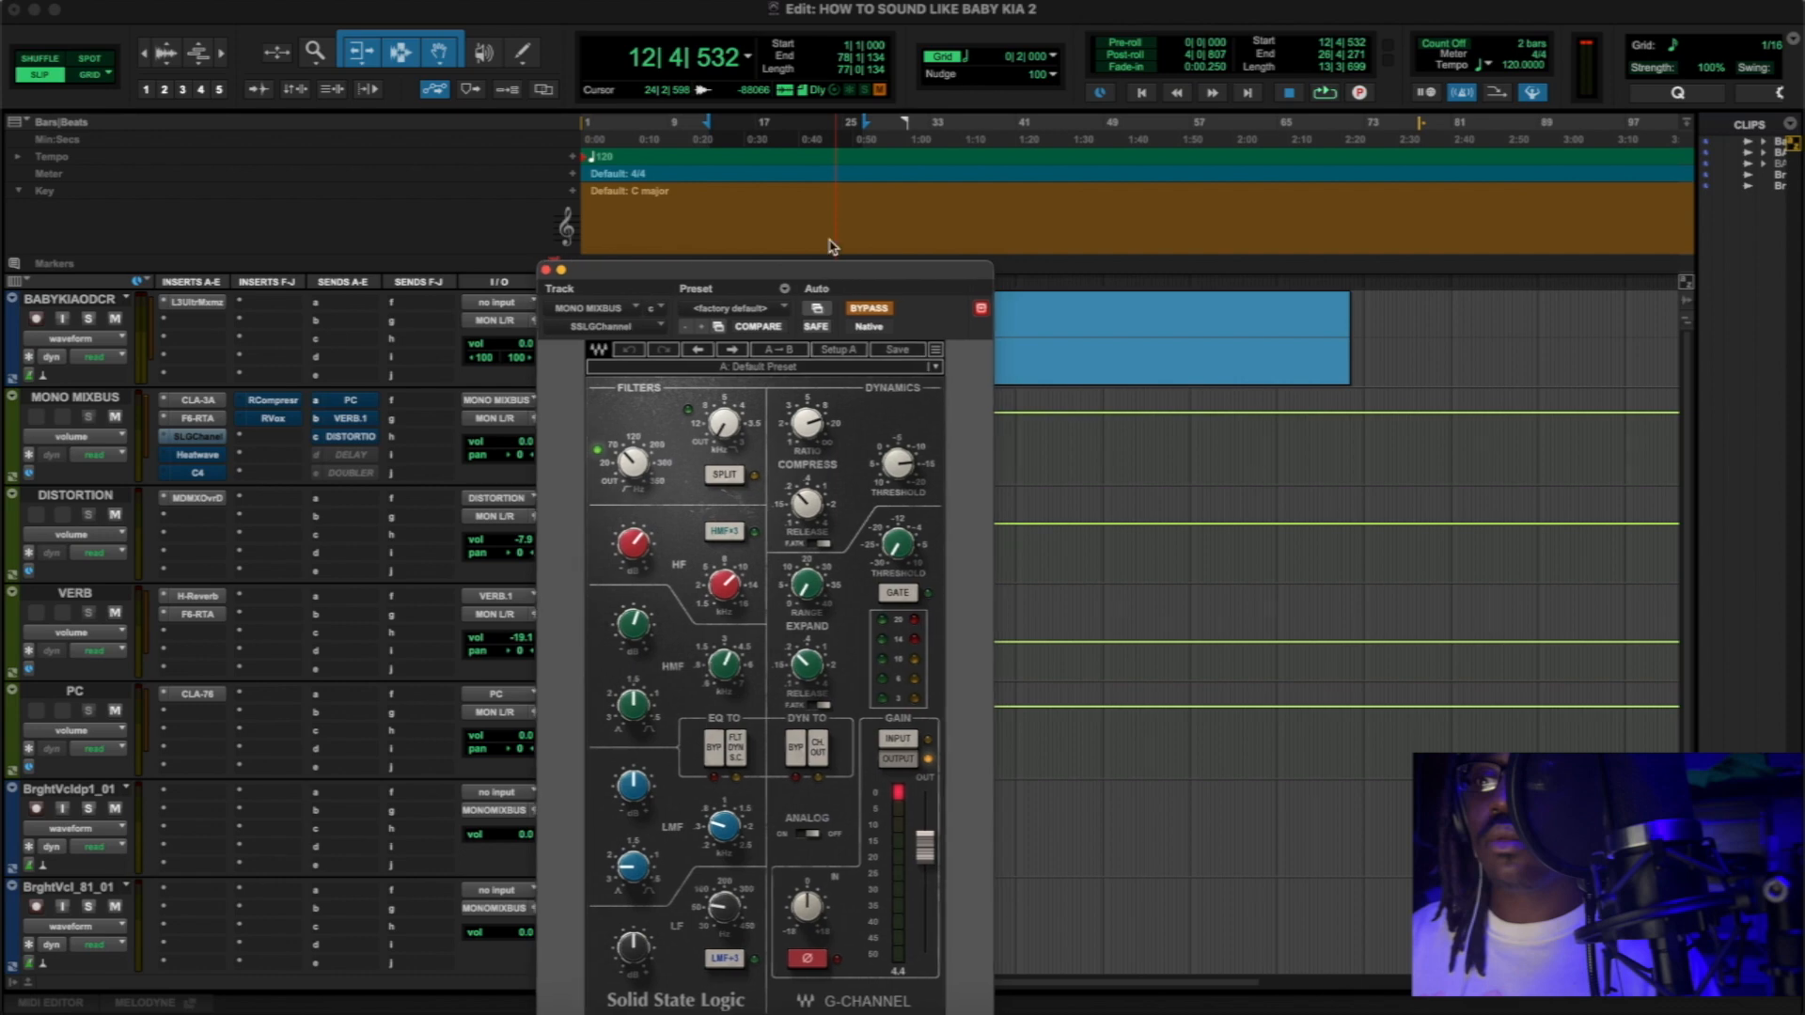
pyautogui.moveTo(833, 282); pyautogui.dragTo(809, 172)
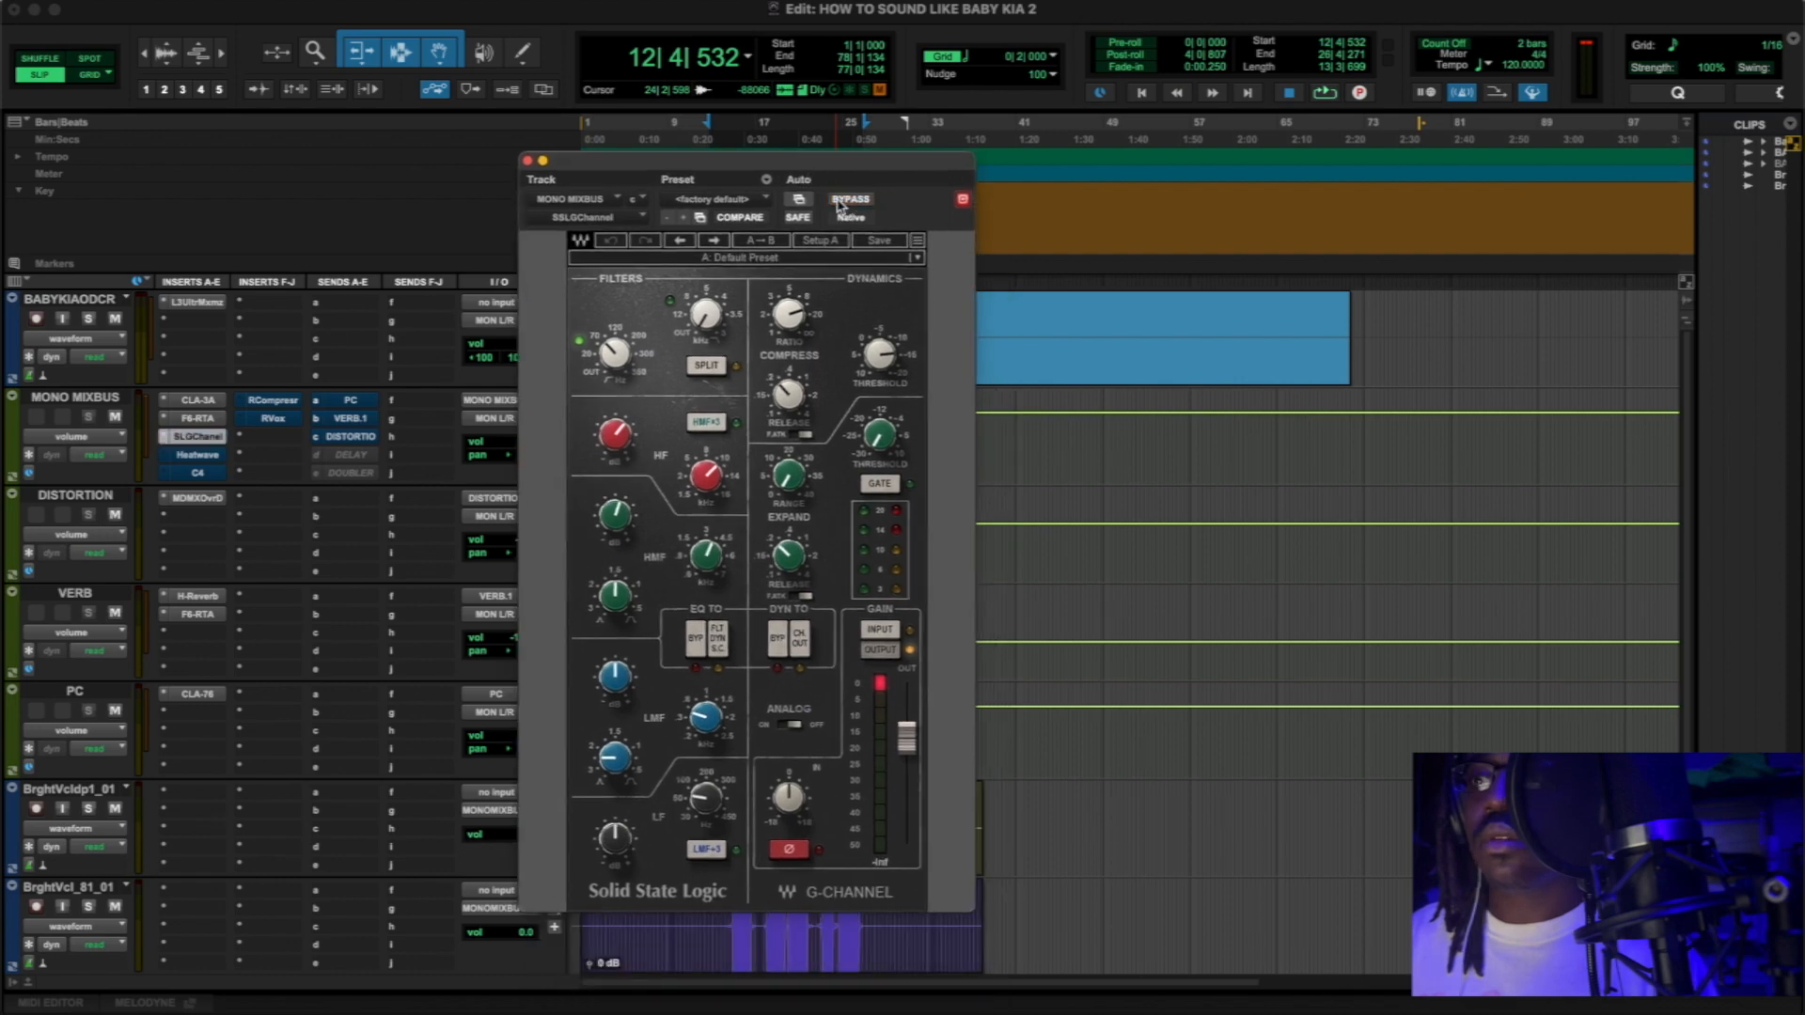
pyautogui.moveTo(795, 311); pyautogui.dragTo(868, 325)
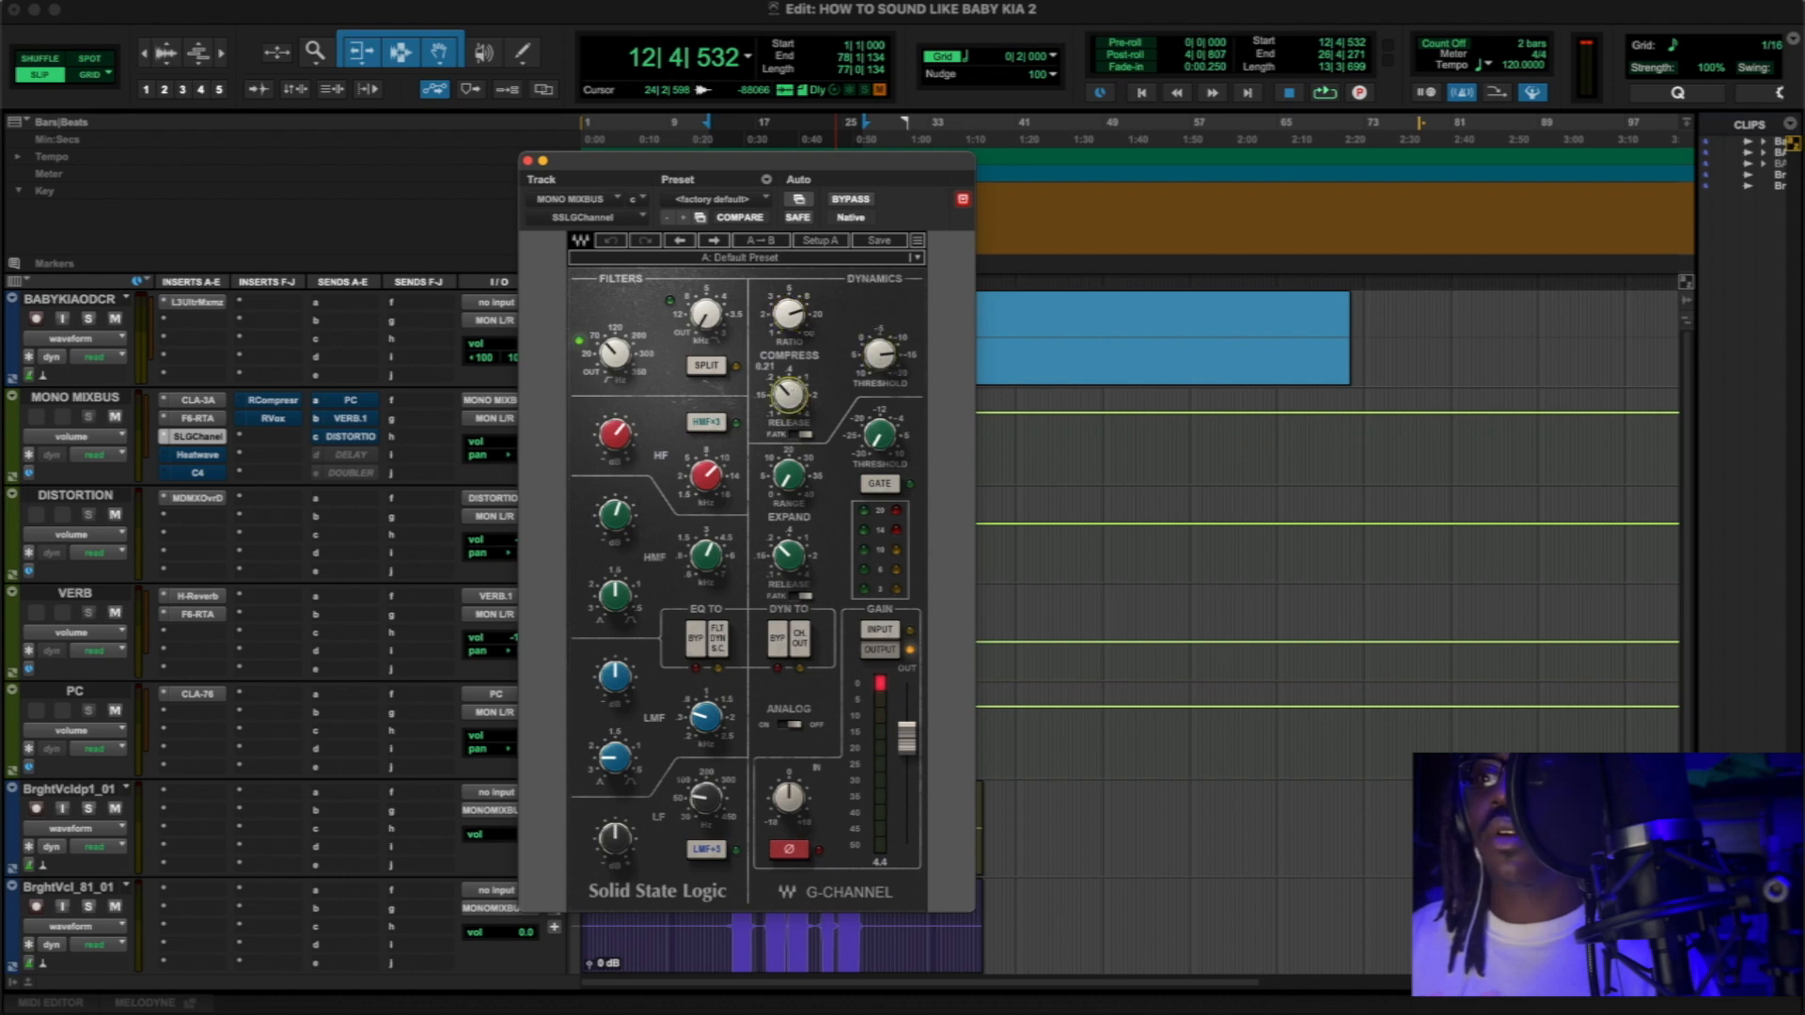
pyautogui.moveTo(700, 481); pyautogui.dragTo(701, 475)
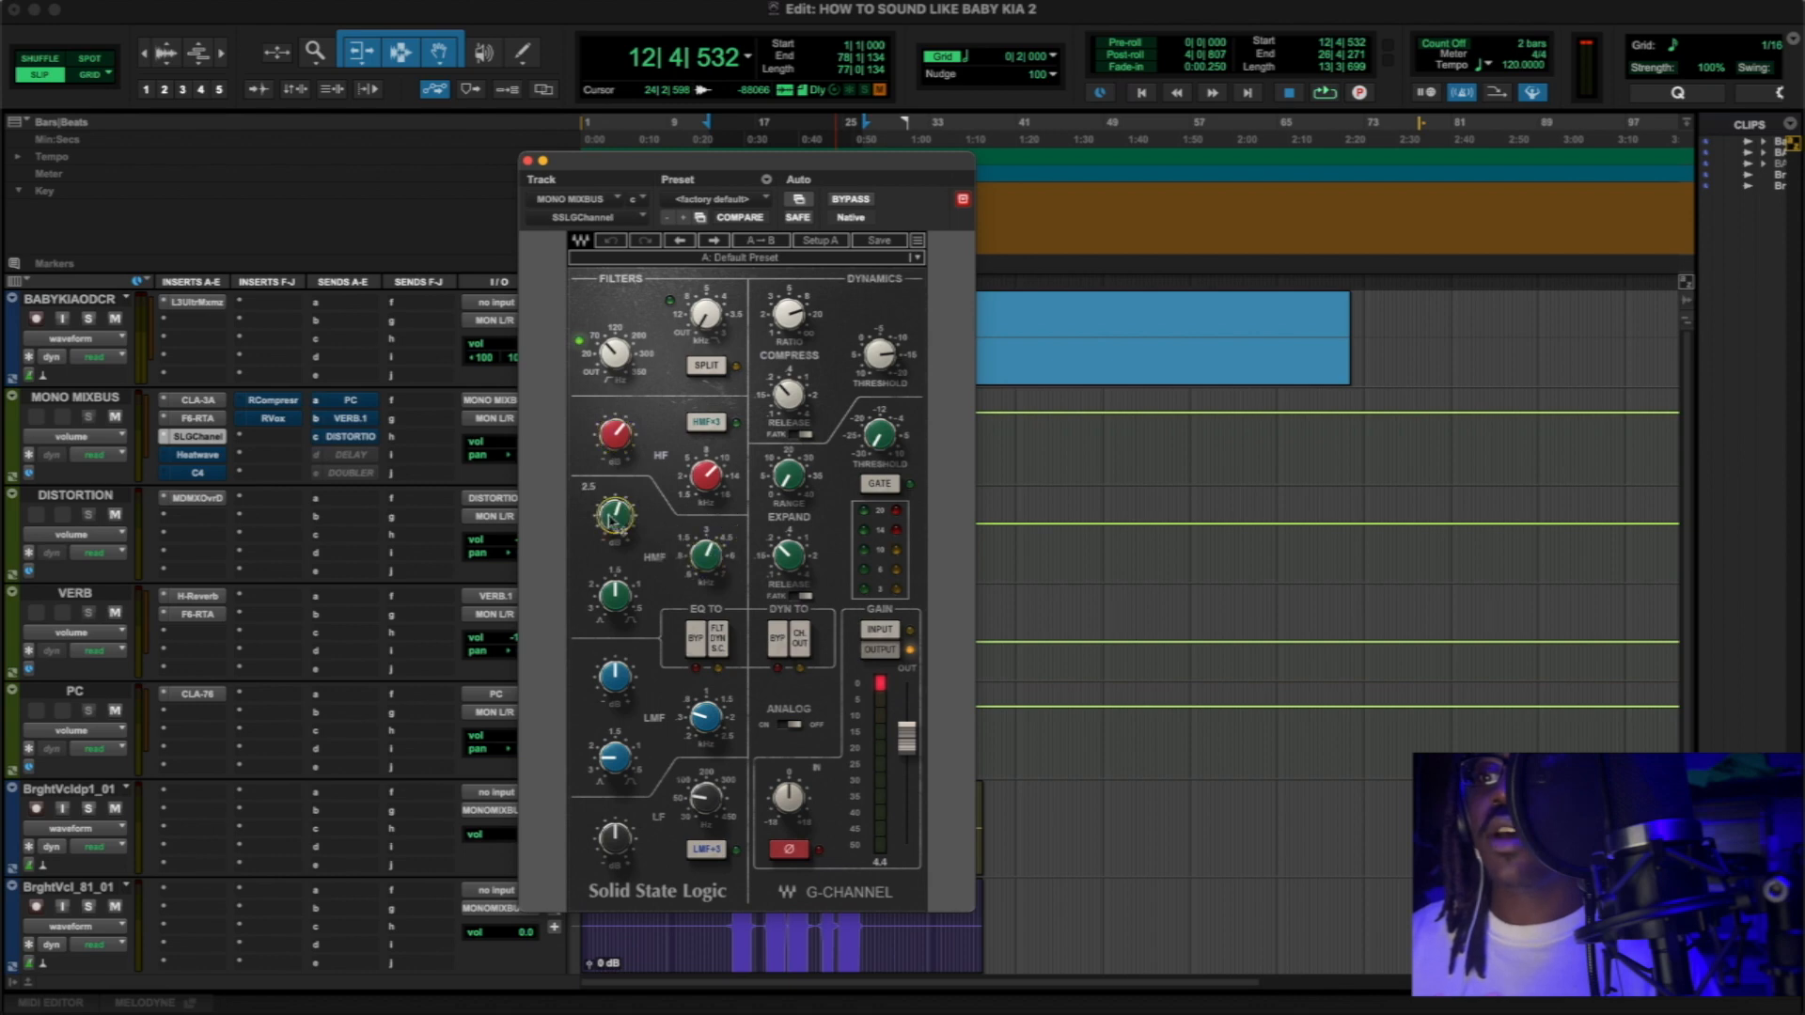
pyautogui.click(712, 723)
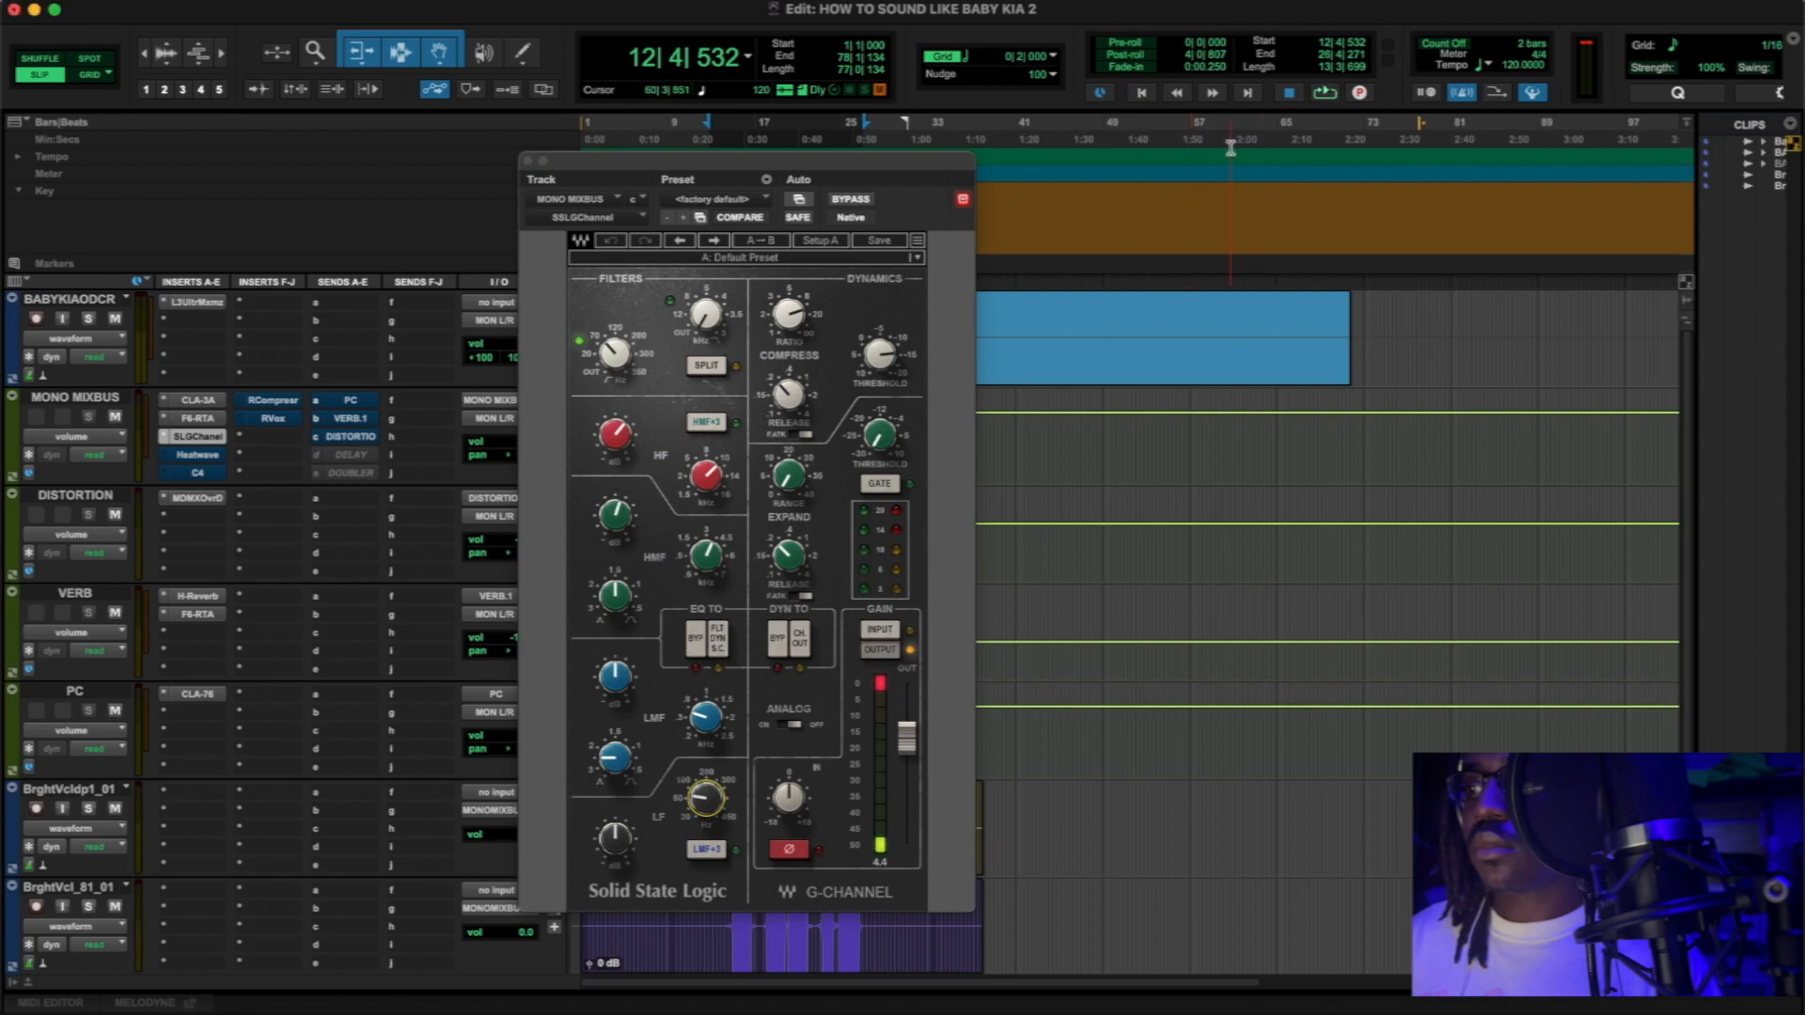
# - Play the vocals while switching the SSLGChannel between bypassed and active, leave it active, stop playback, and close the plug-in
pyautogui.press('space')
pyautogui.click(851, 199)
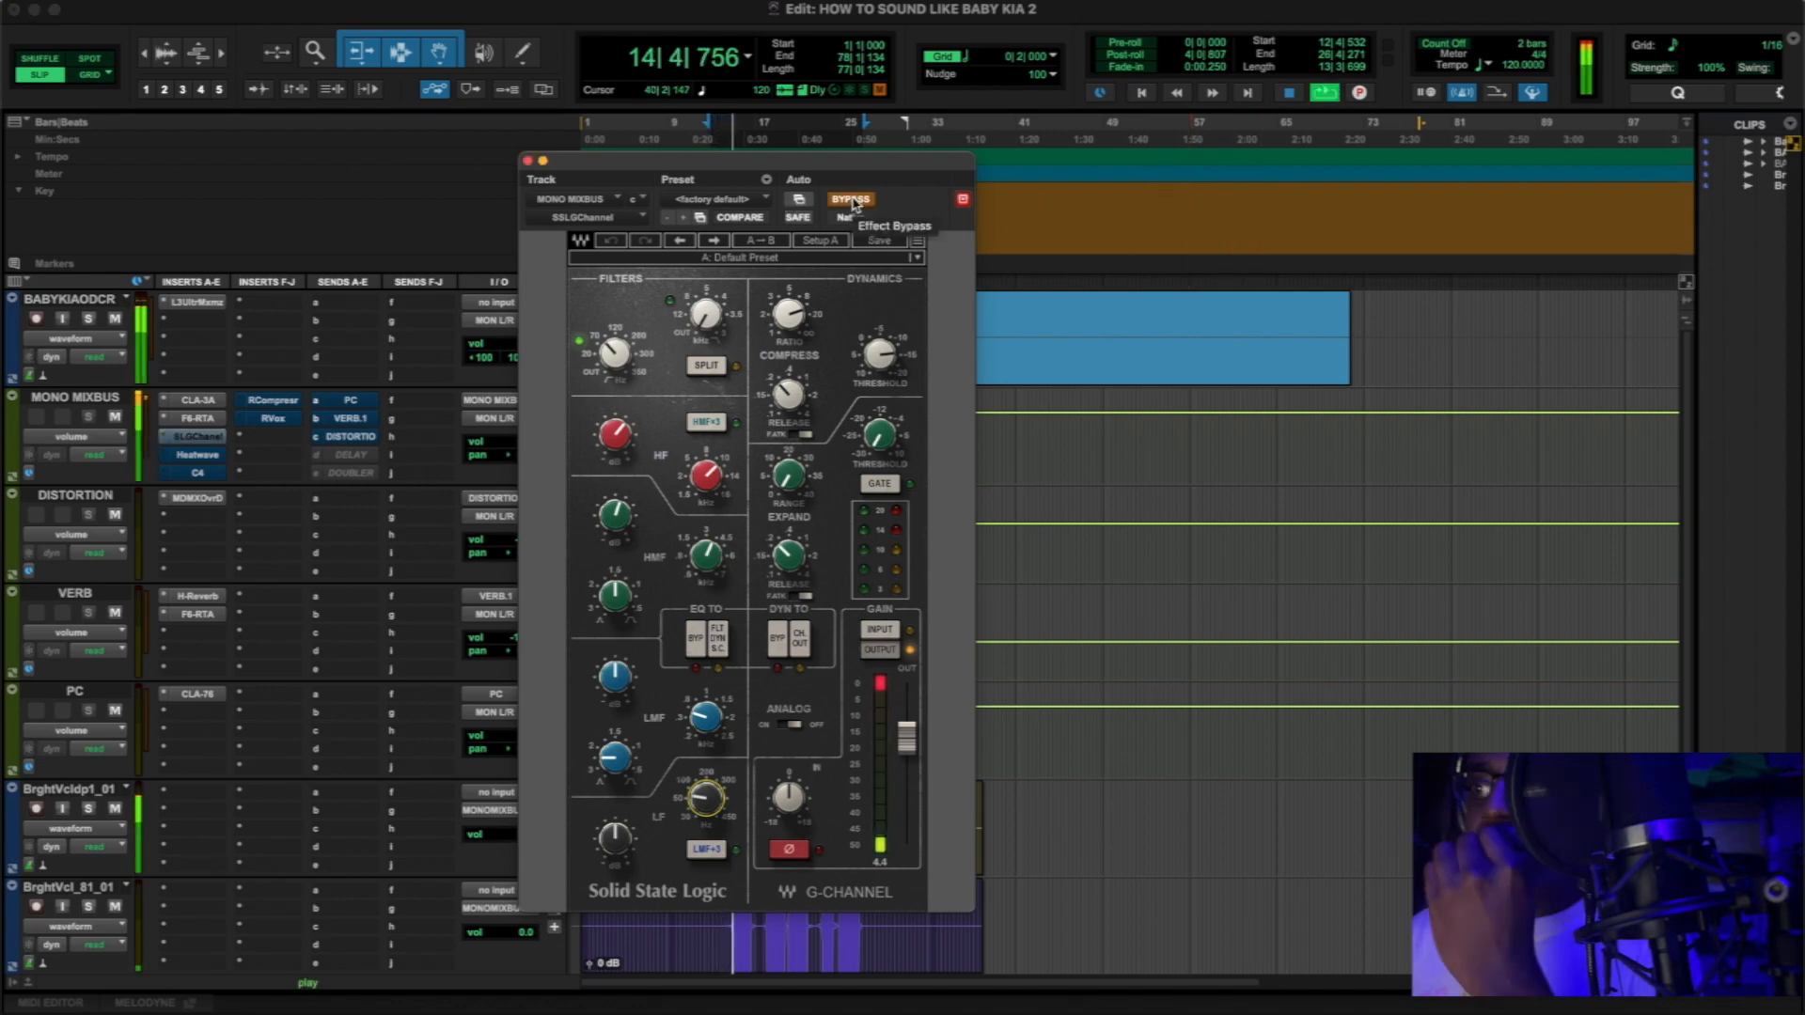
pyautogui.click(851, 199)
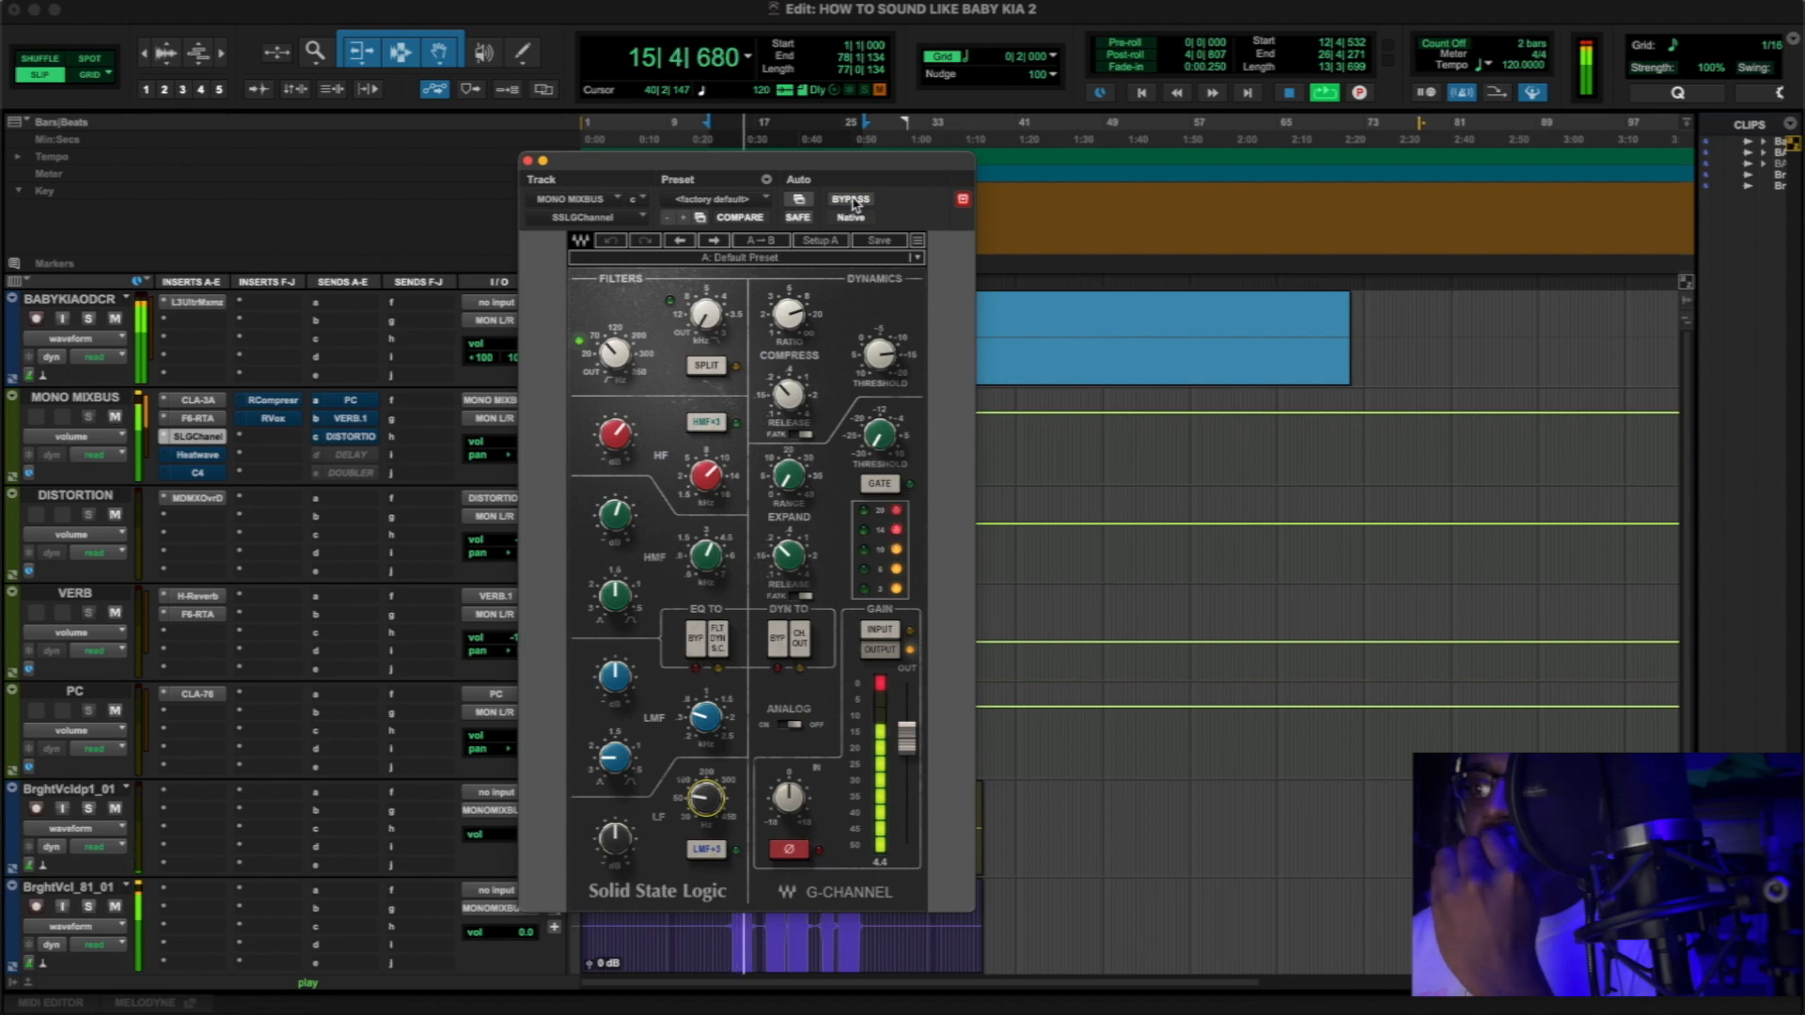
pyautogui.click(851, 199)
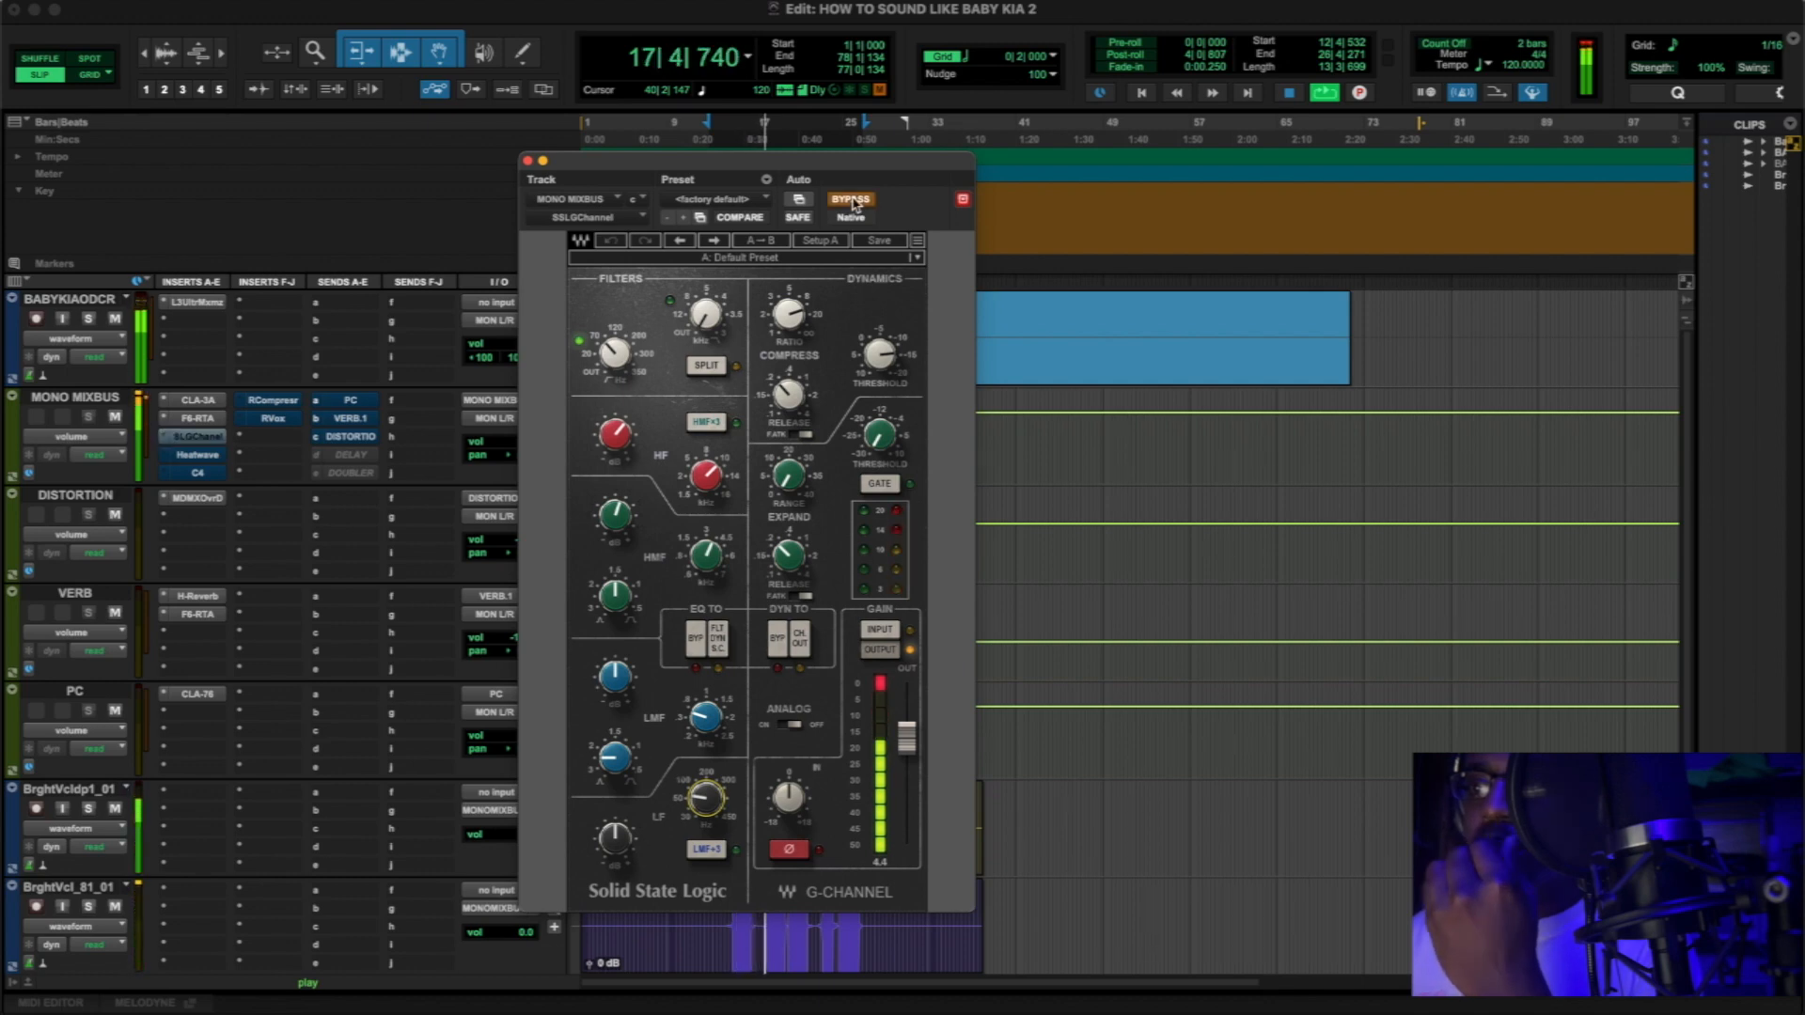
pyautogui.click(851, 199)
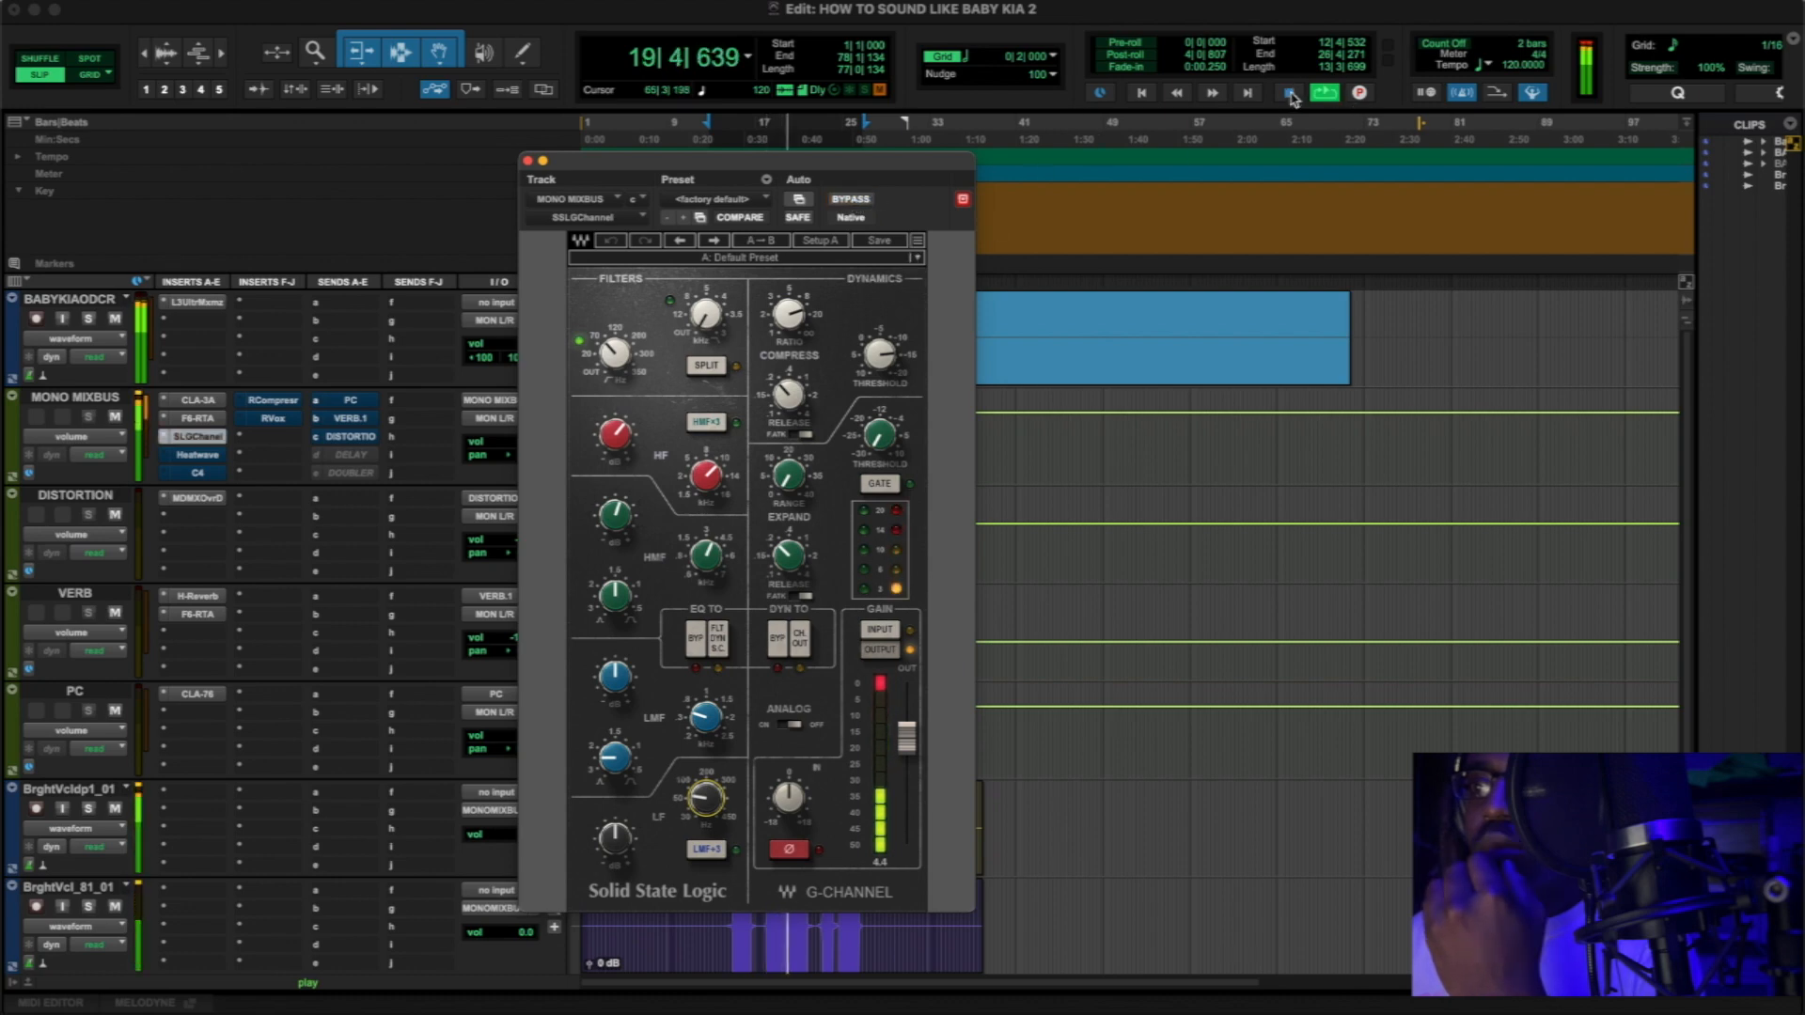
pyautogui.click(1292, 94)
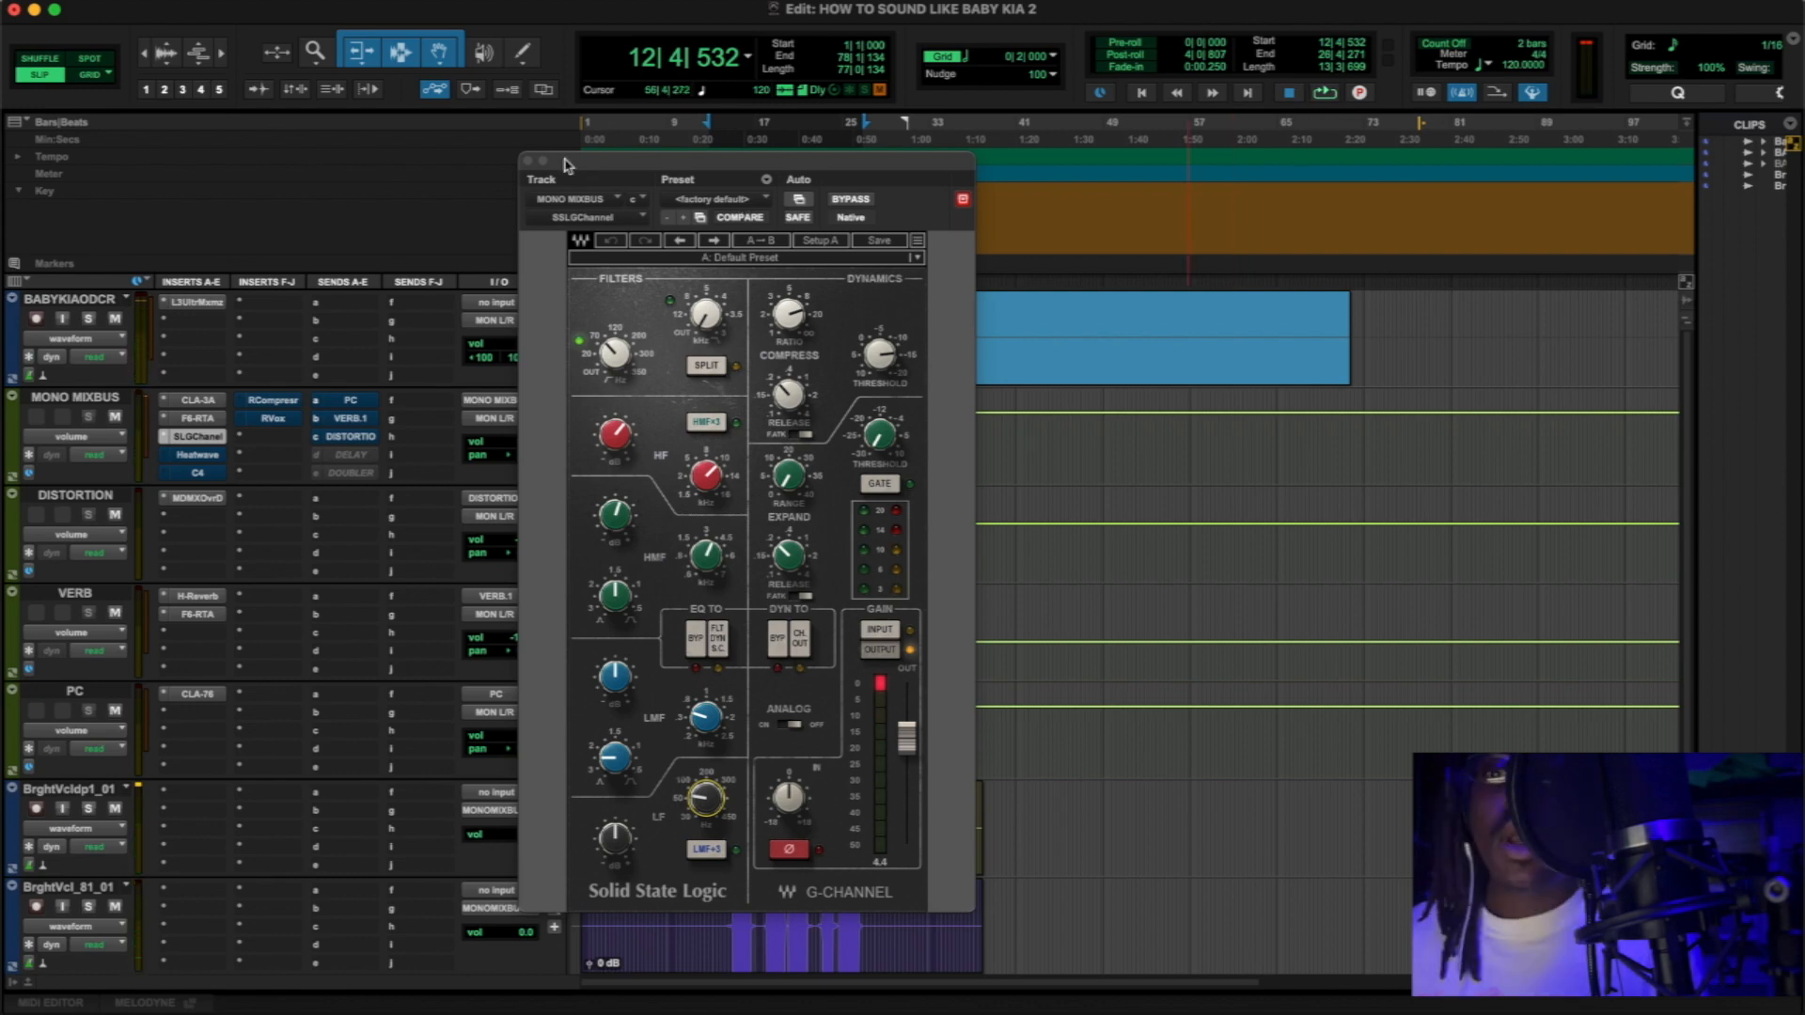
pyautogui.click(528, 162)
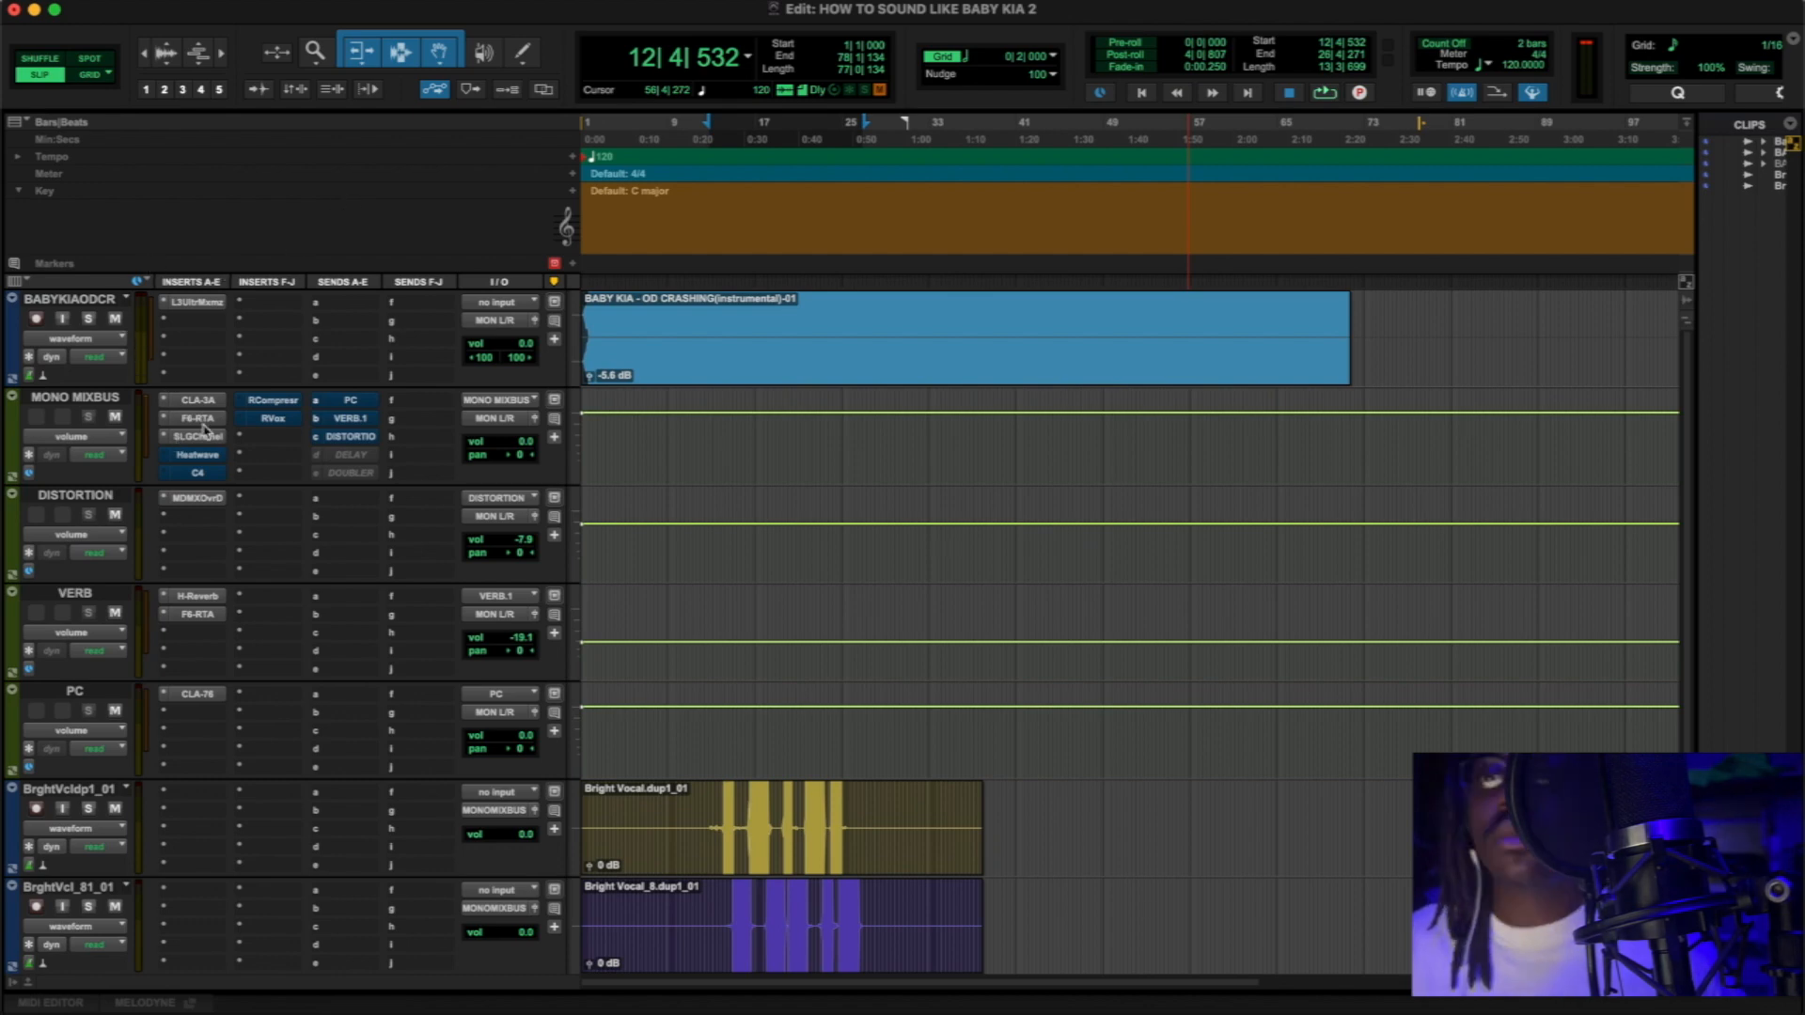
# - Activate the Heatwave insert on MONO MIXBUS, compare the vocals with it bypassed and active during playback, and close it
pyautogui.click(193, 456)
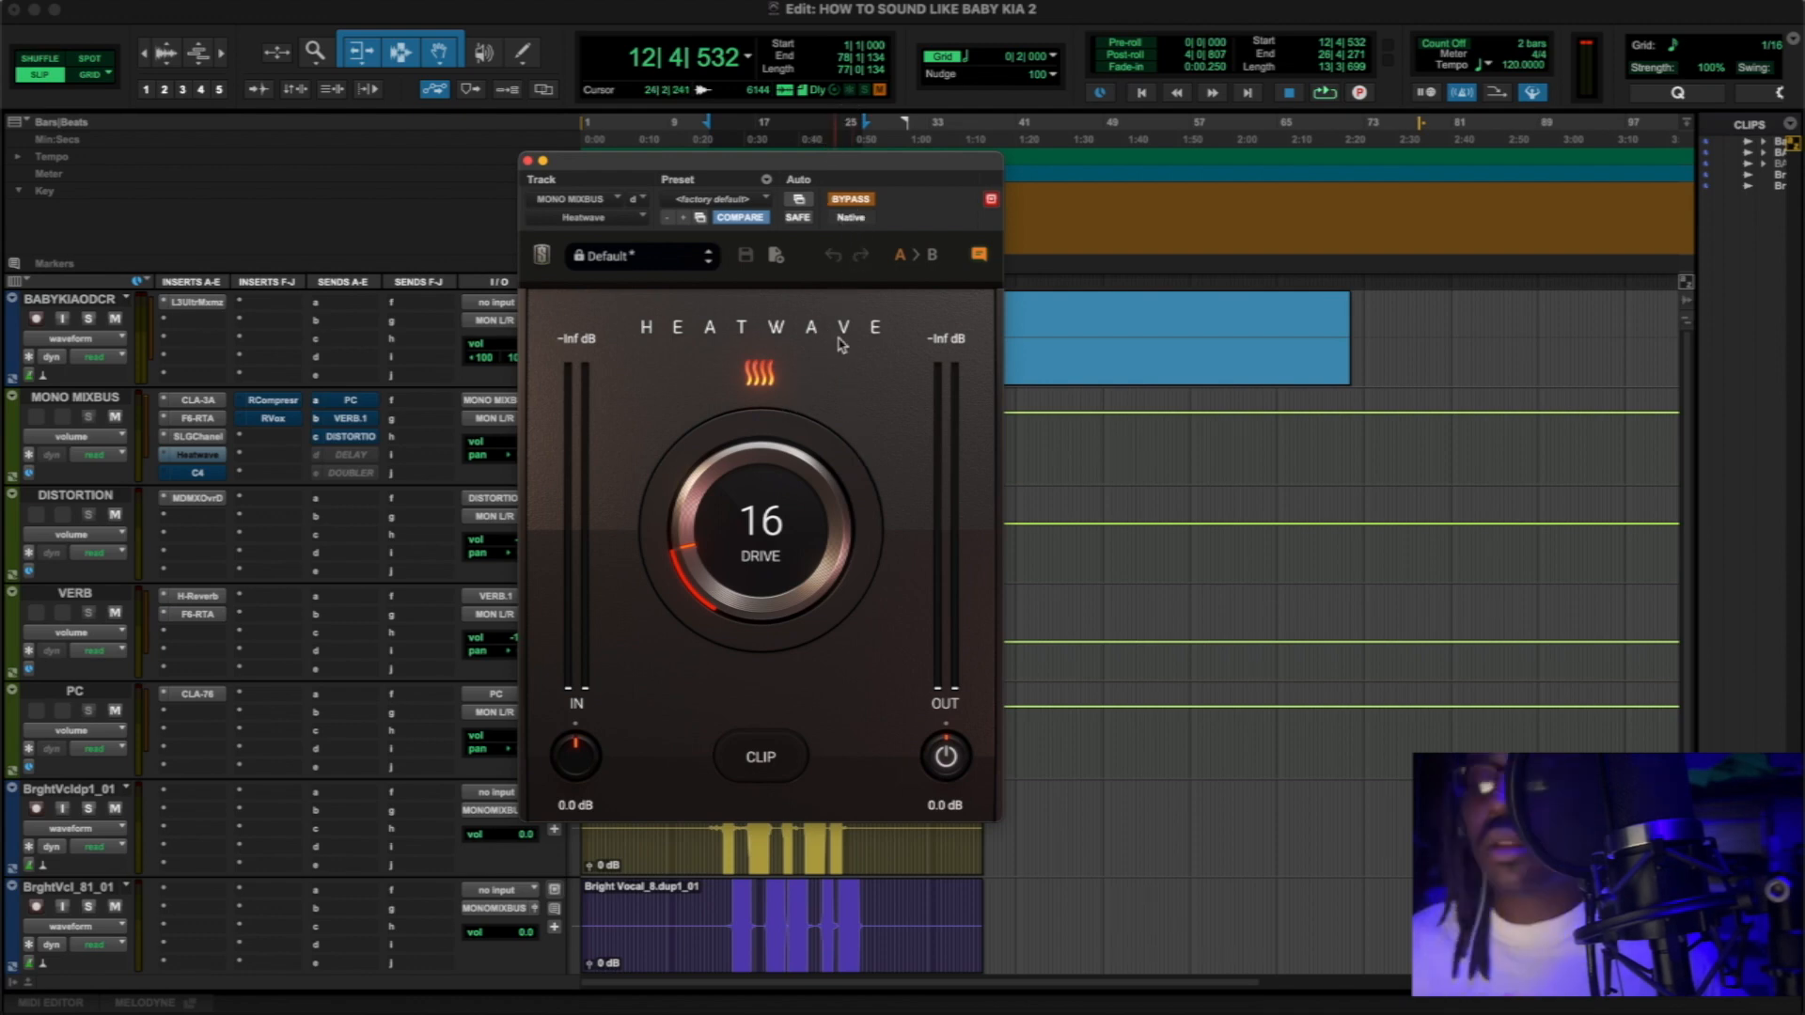
pyautogui.press('space')
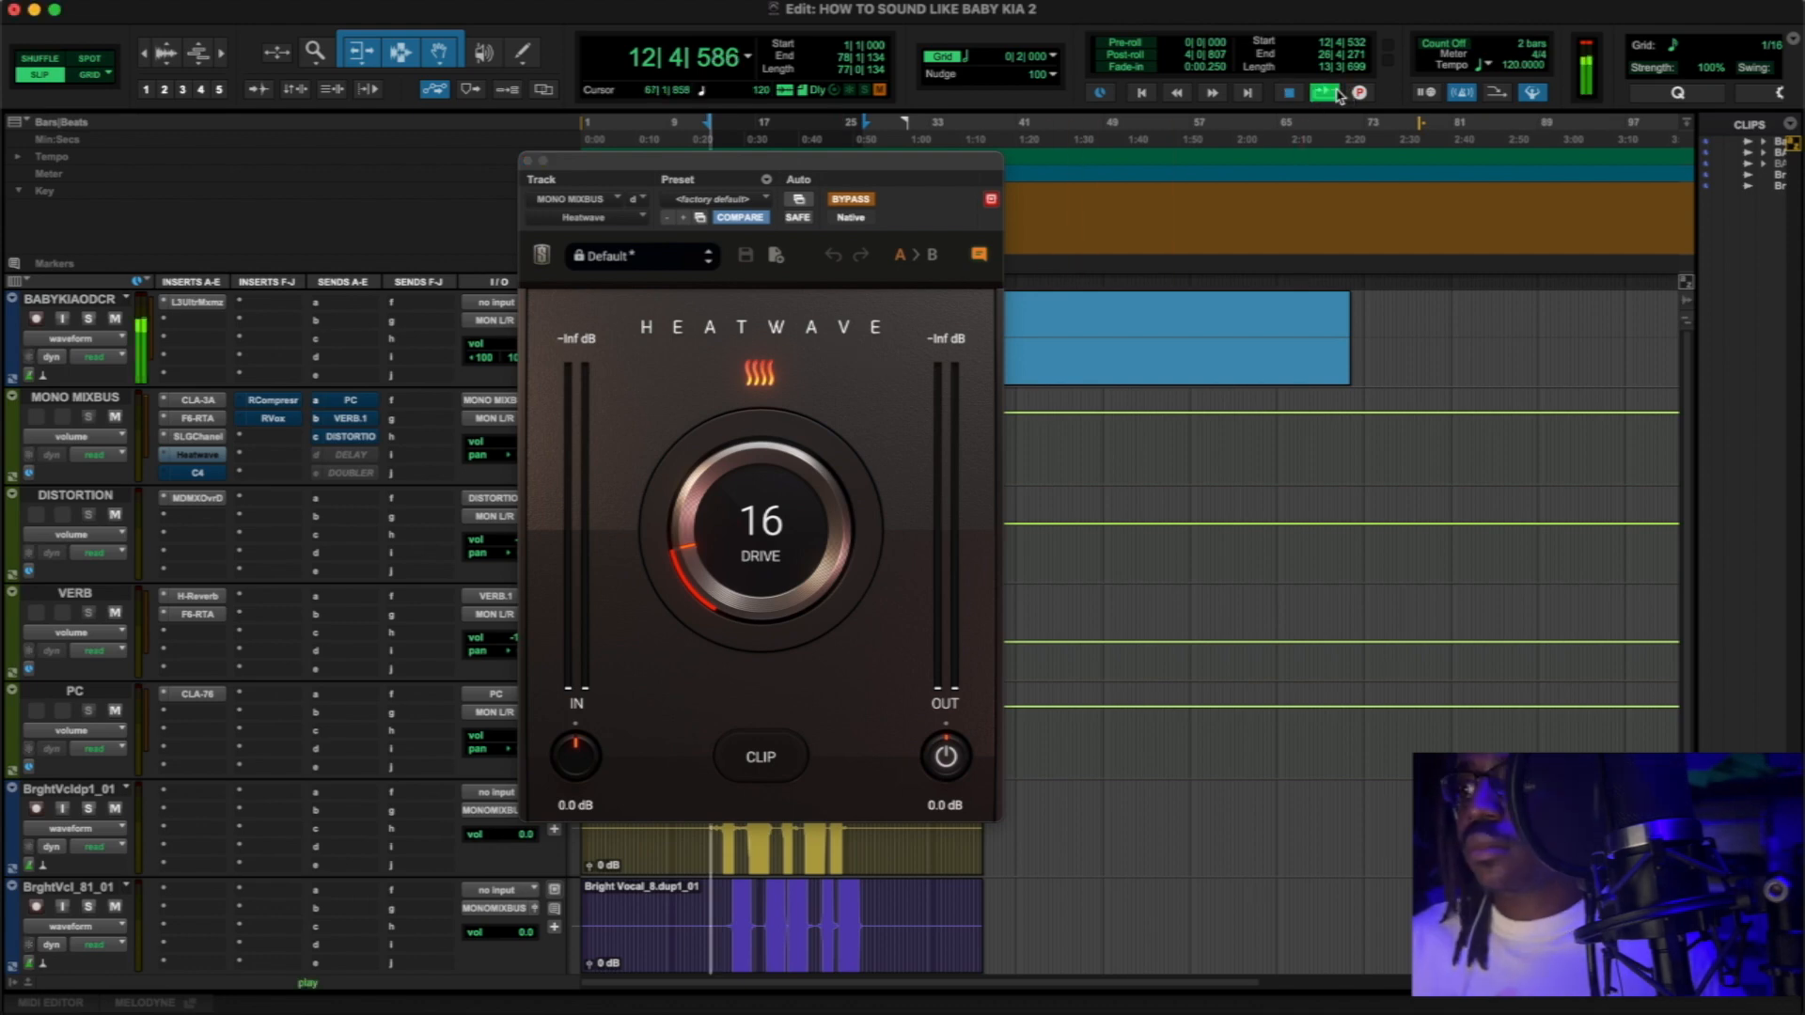
pyautogui.click(849, 200)
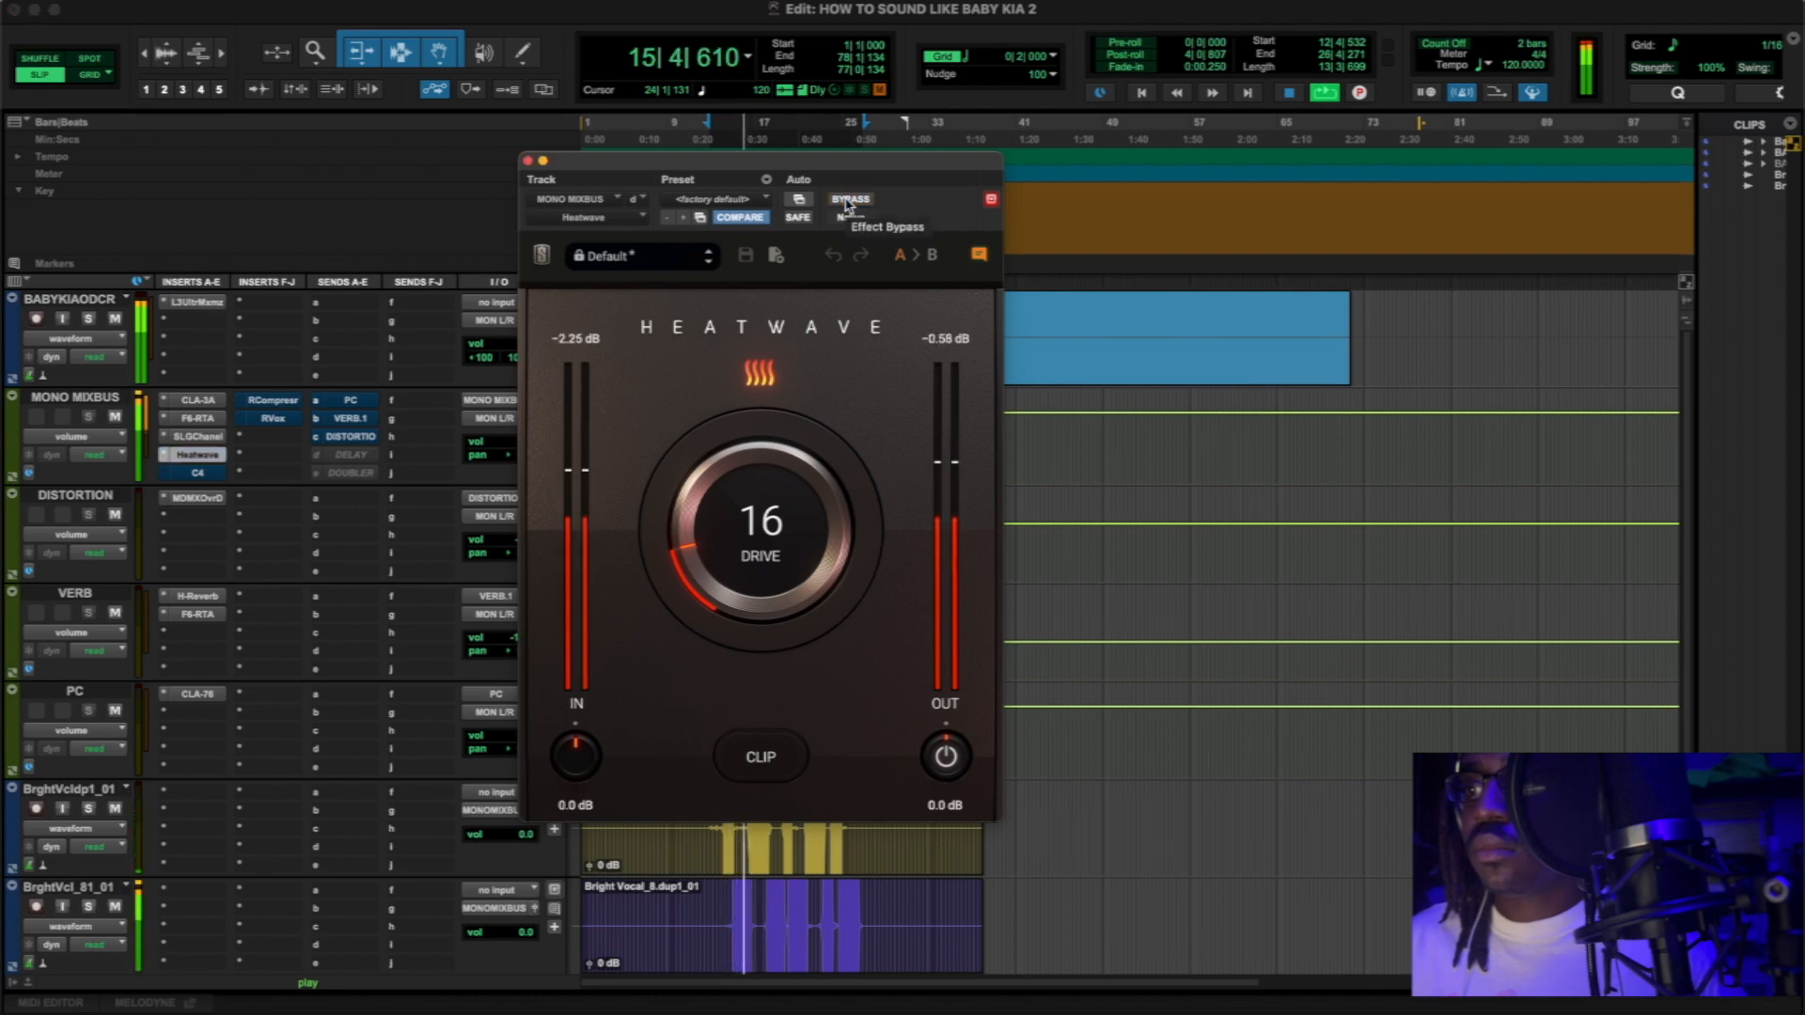
pyautogui.click(849, 200)
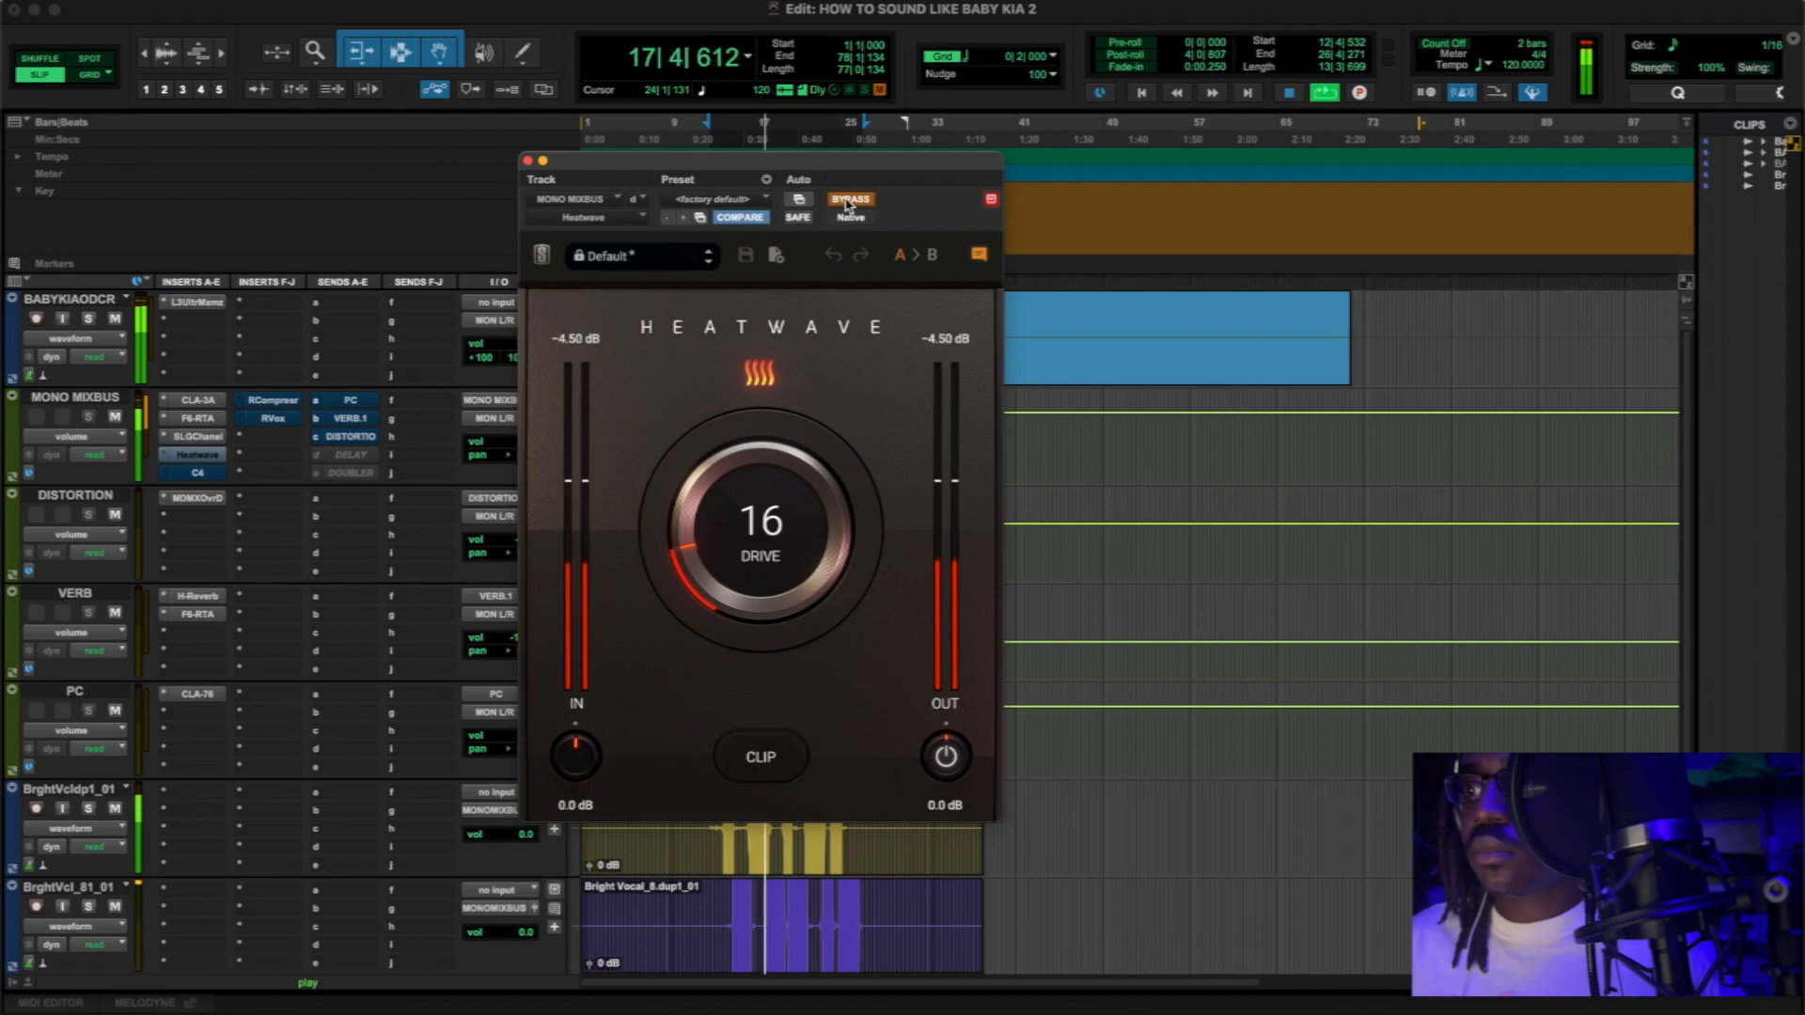
pyautogui.click(849, 200)
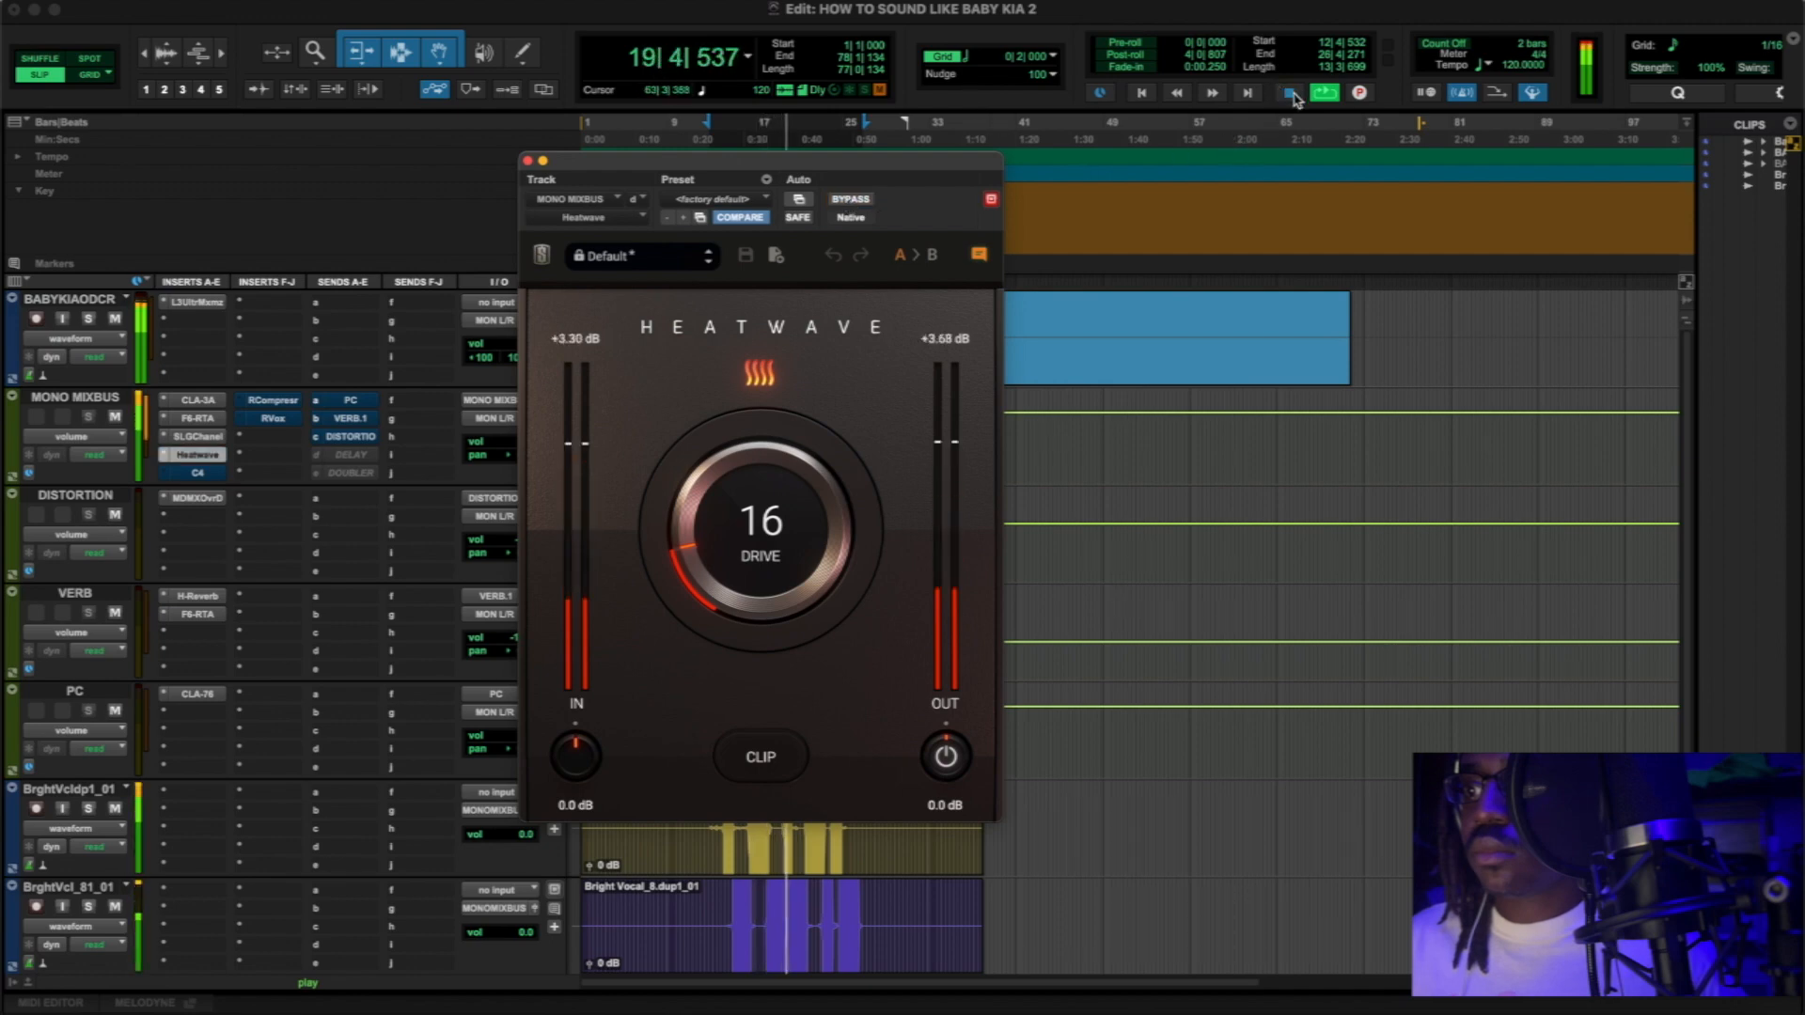
pyautogui.click(1292, 93)
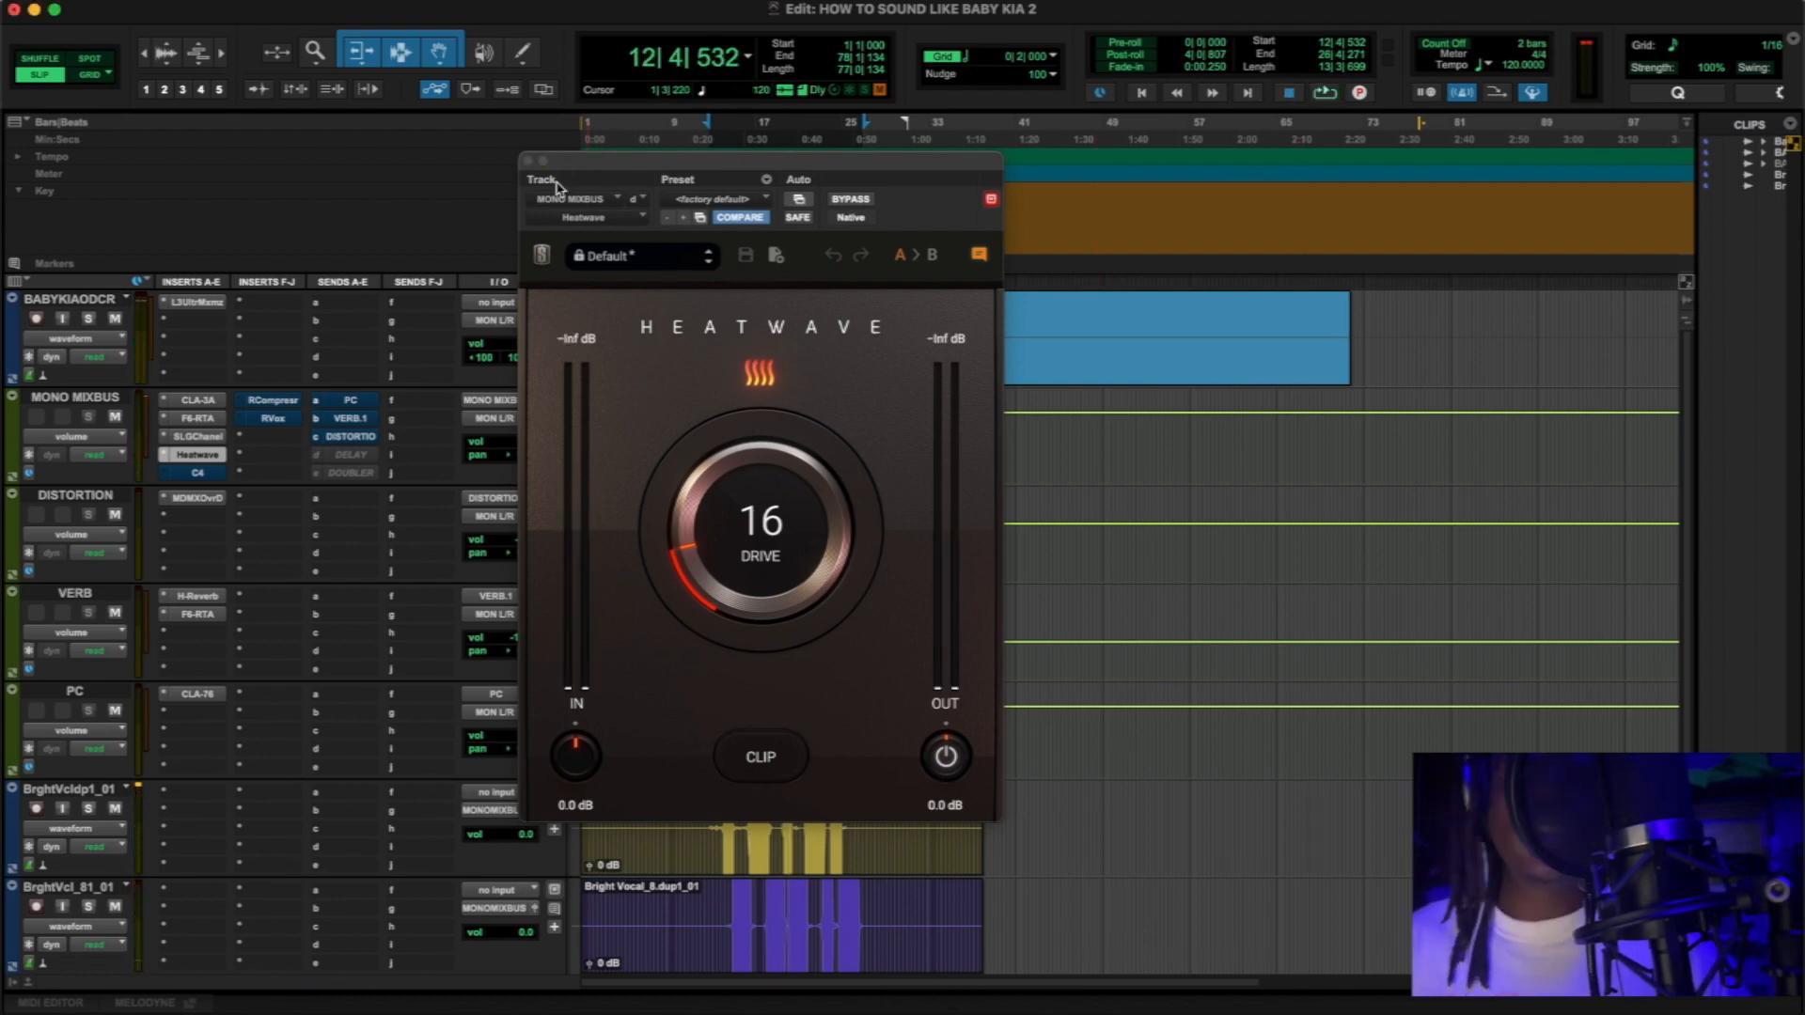
pyautogui.moveTo(576, 165); pyautogui.dragTo(455, 143)
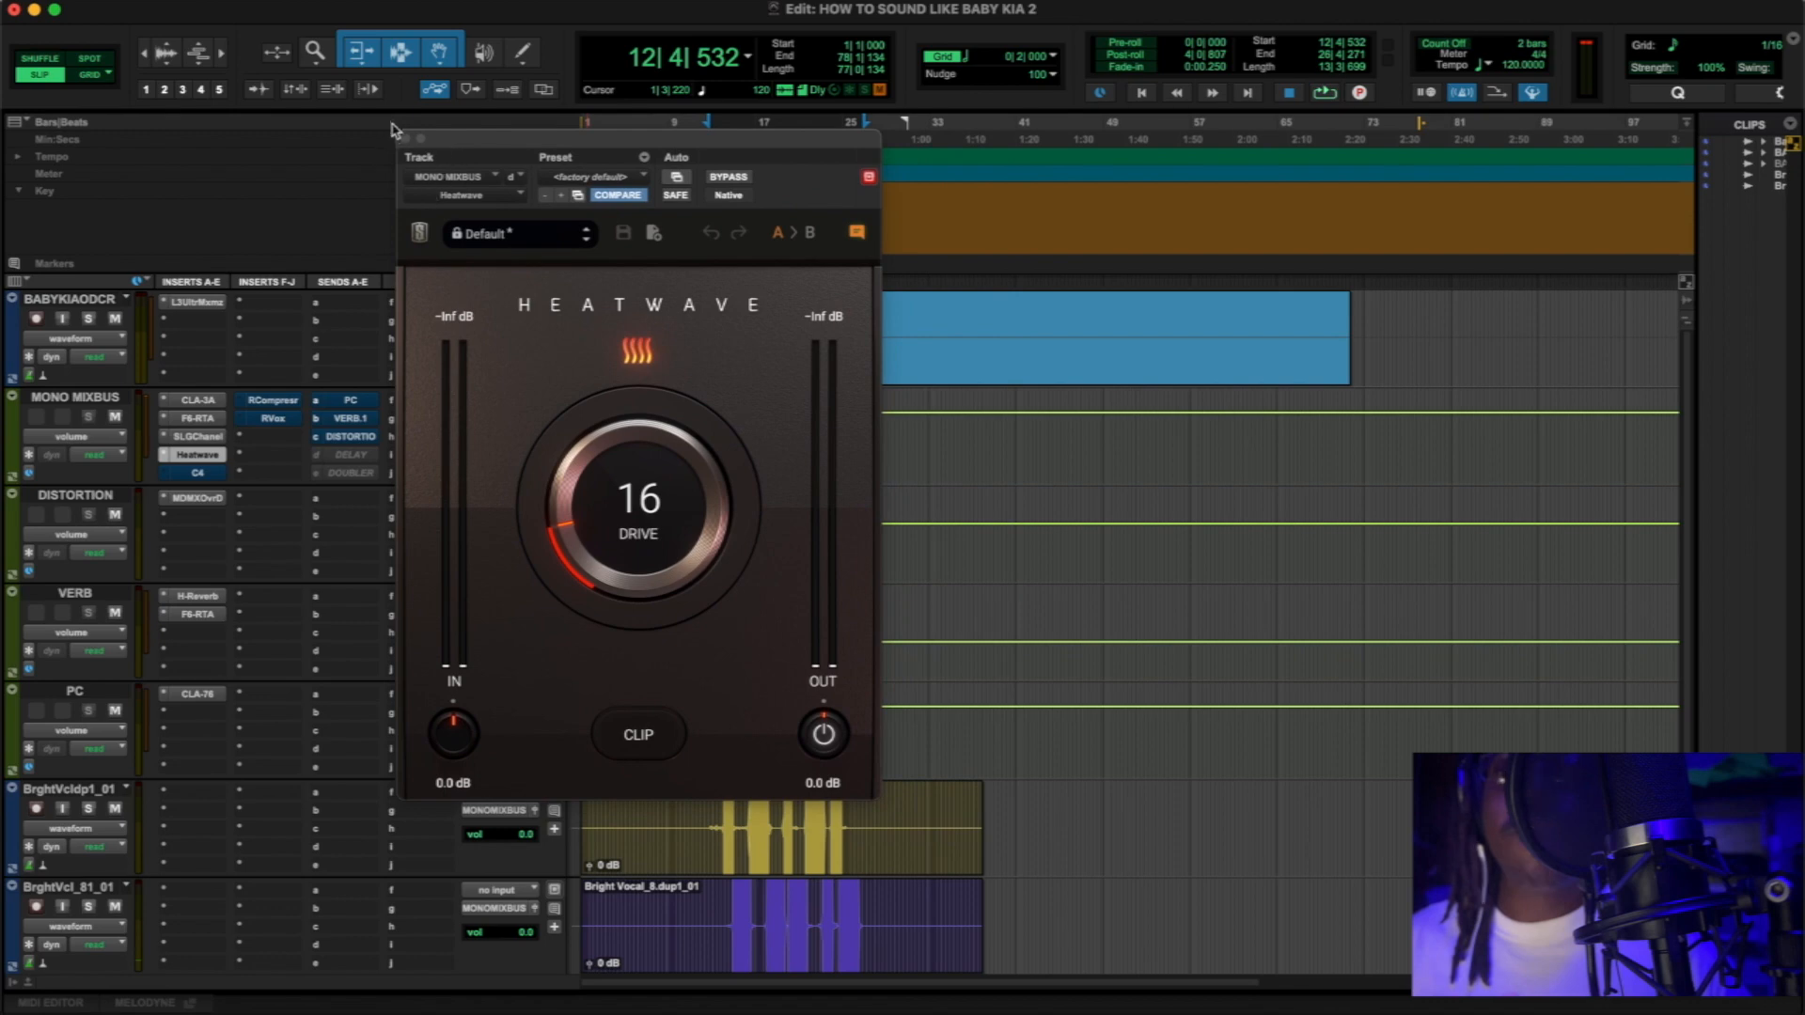
pyautogui.click(406, 138)
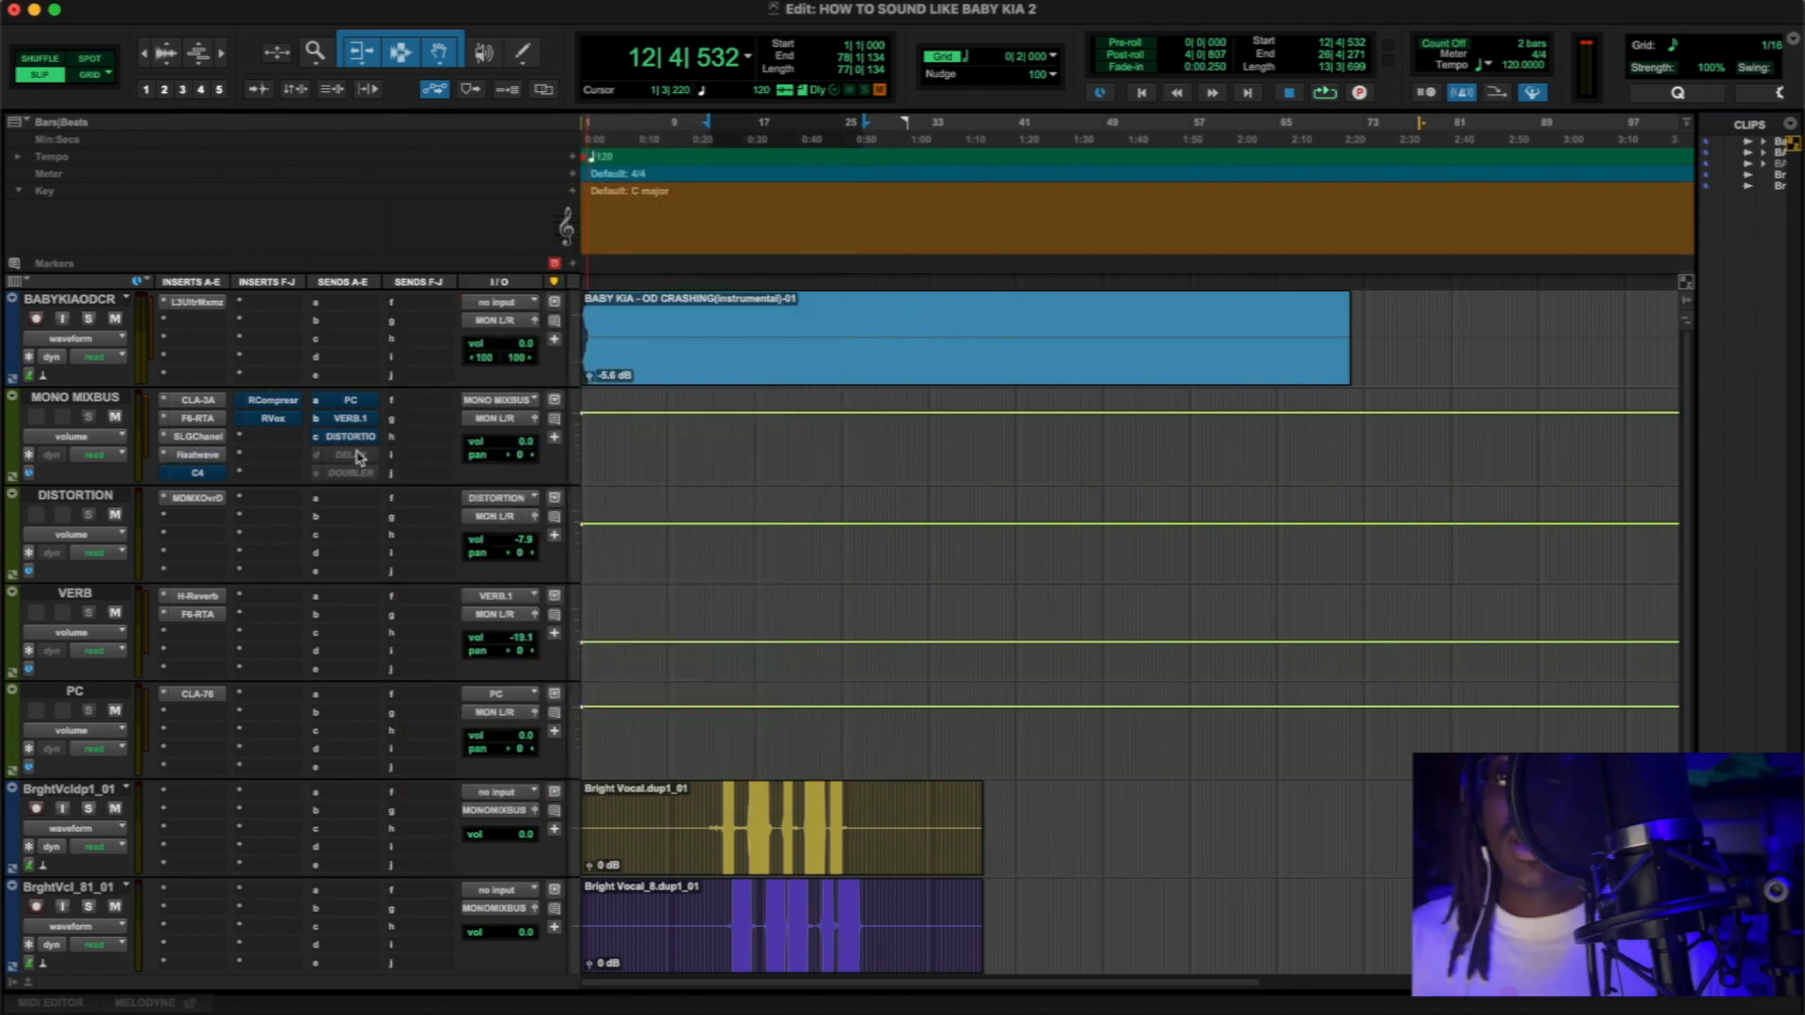
# - Take the C4 insert on MONO MIXBUS out of bypass and locate its Mink Pop-Rock Vocal preset among the Ben Mink presets
pyautogui.click(192, 473)
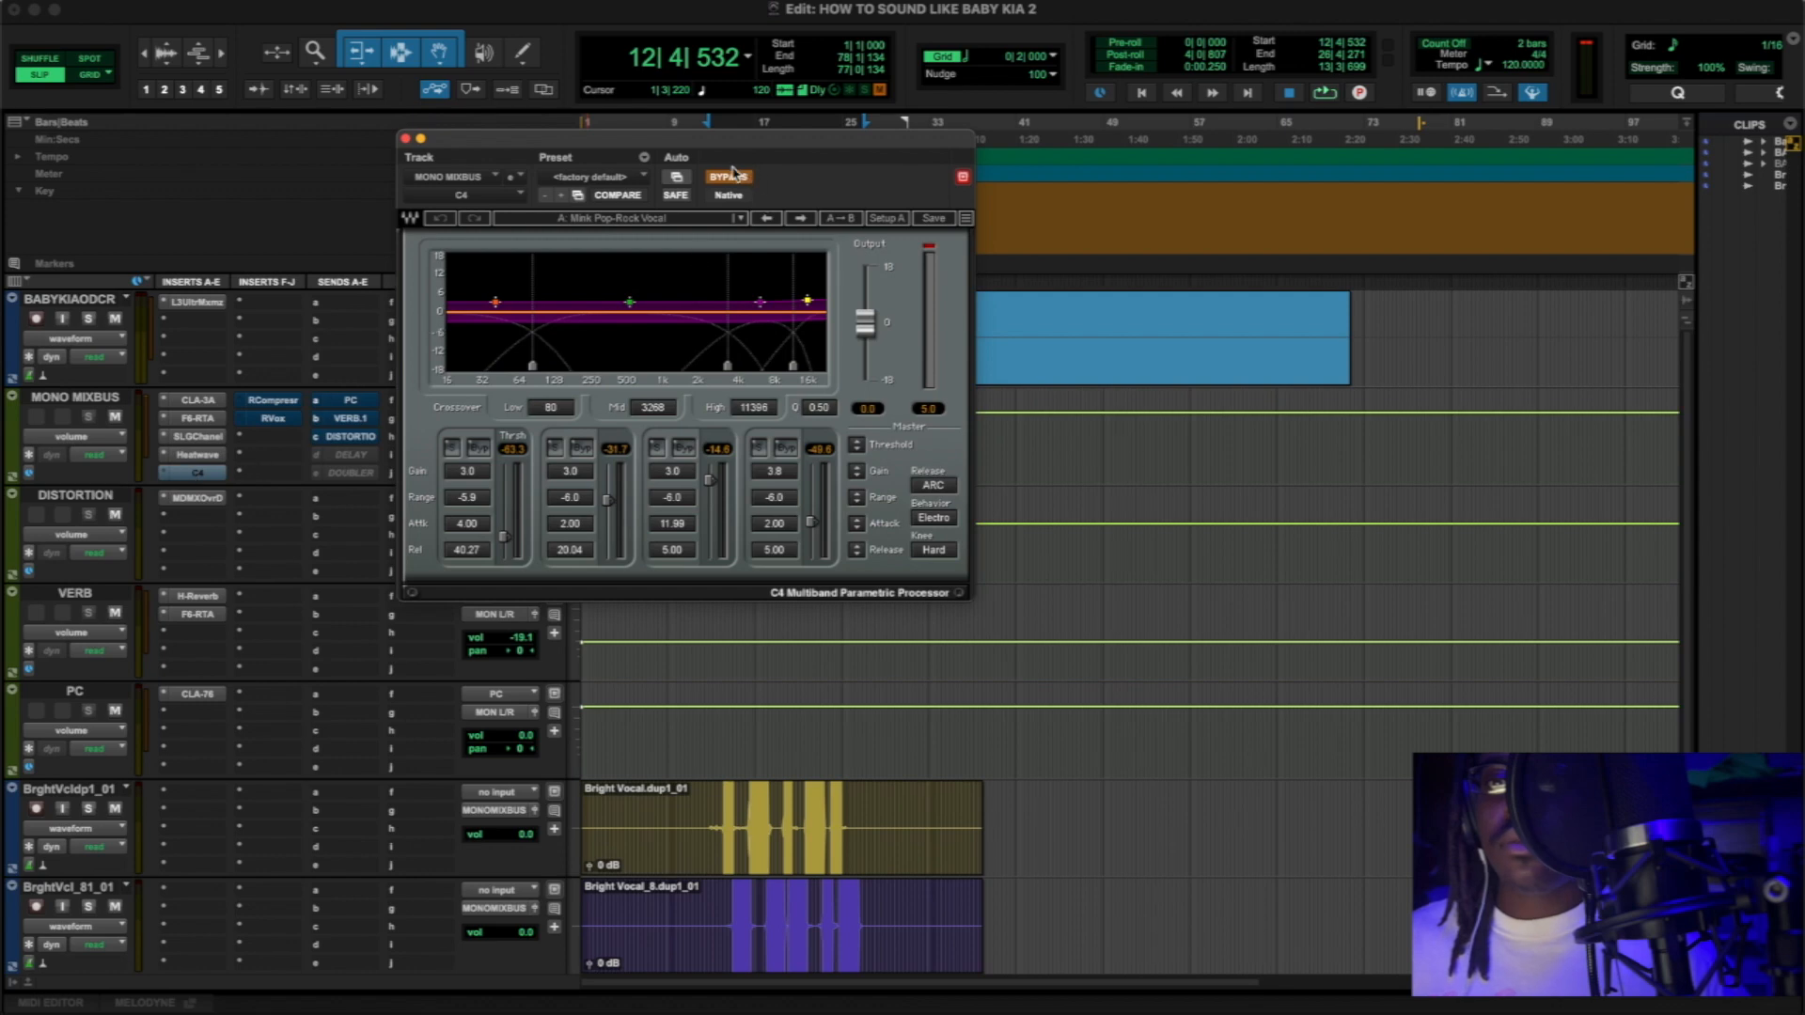
pyautogui.click(730, 177)
pyautogui.moveTo(725, 151); pyautogui.dragTo(728, 161)
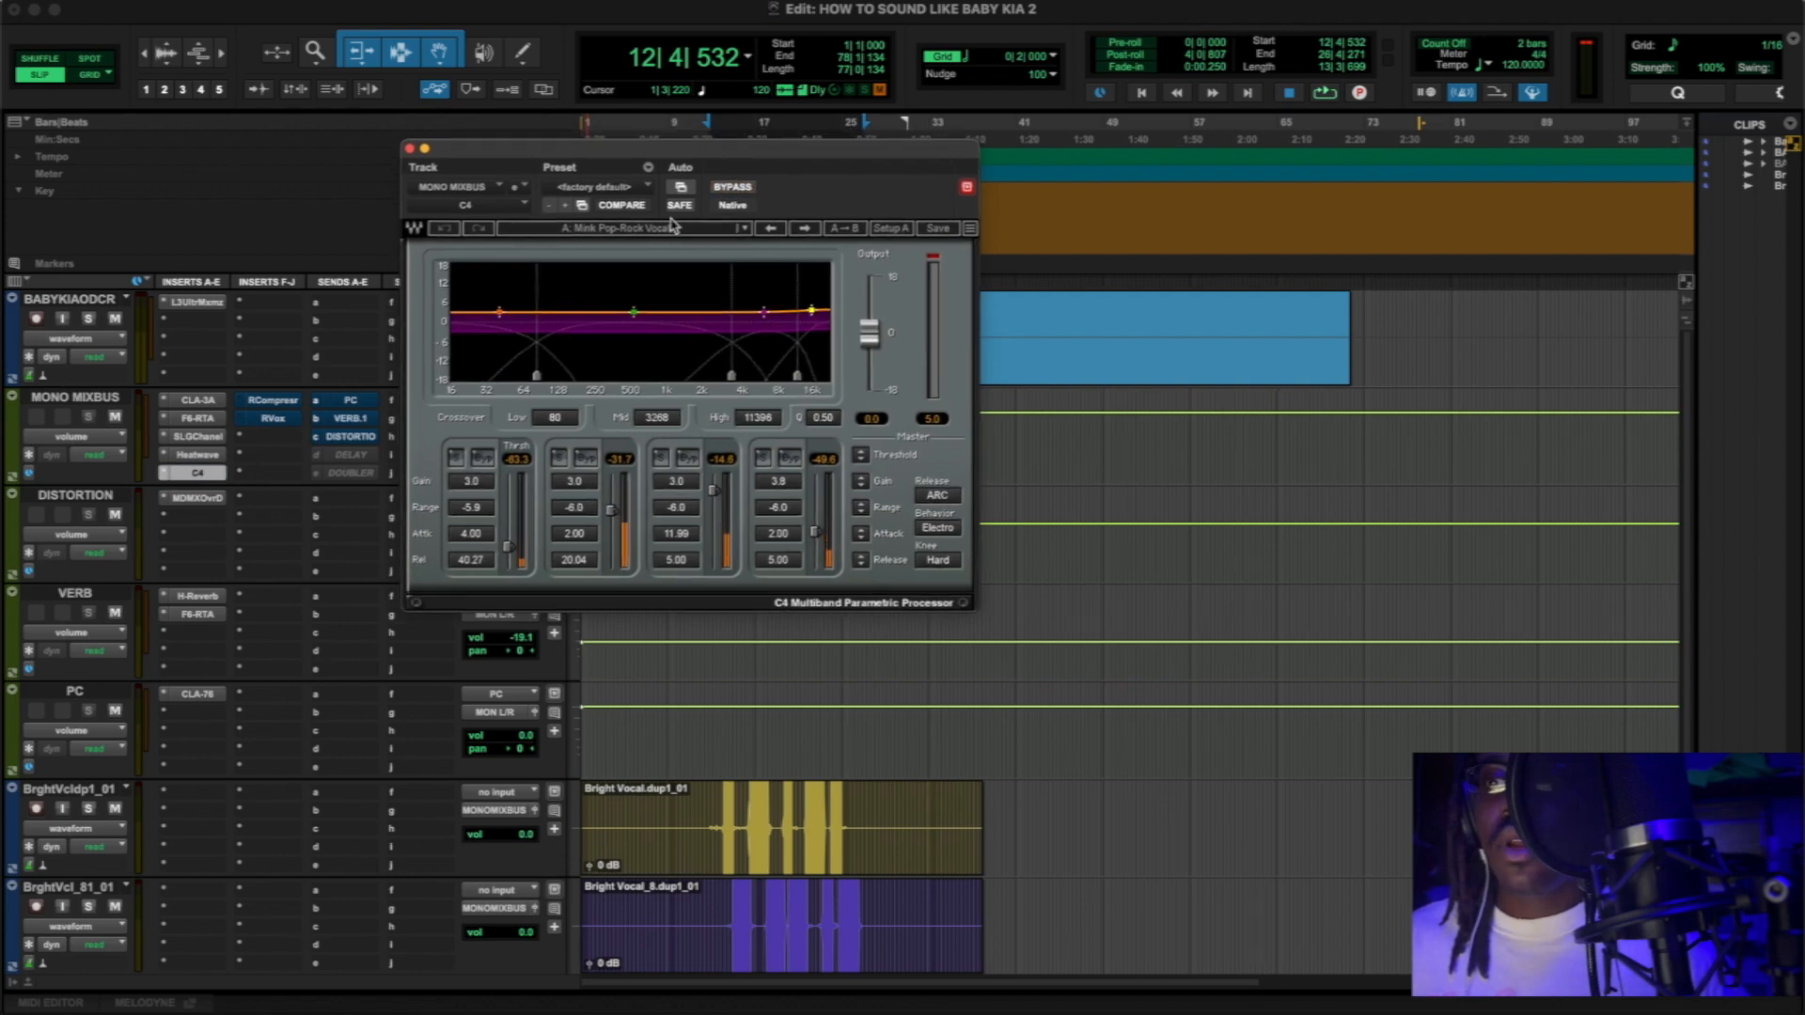
pyautogui.click(667, 230)
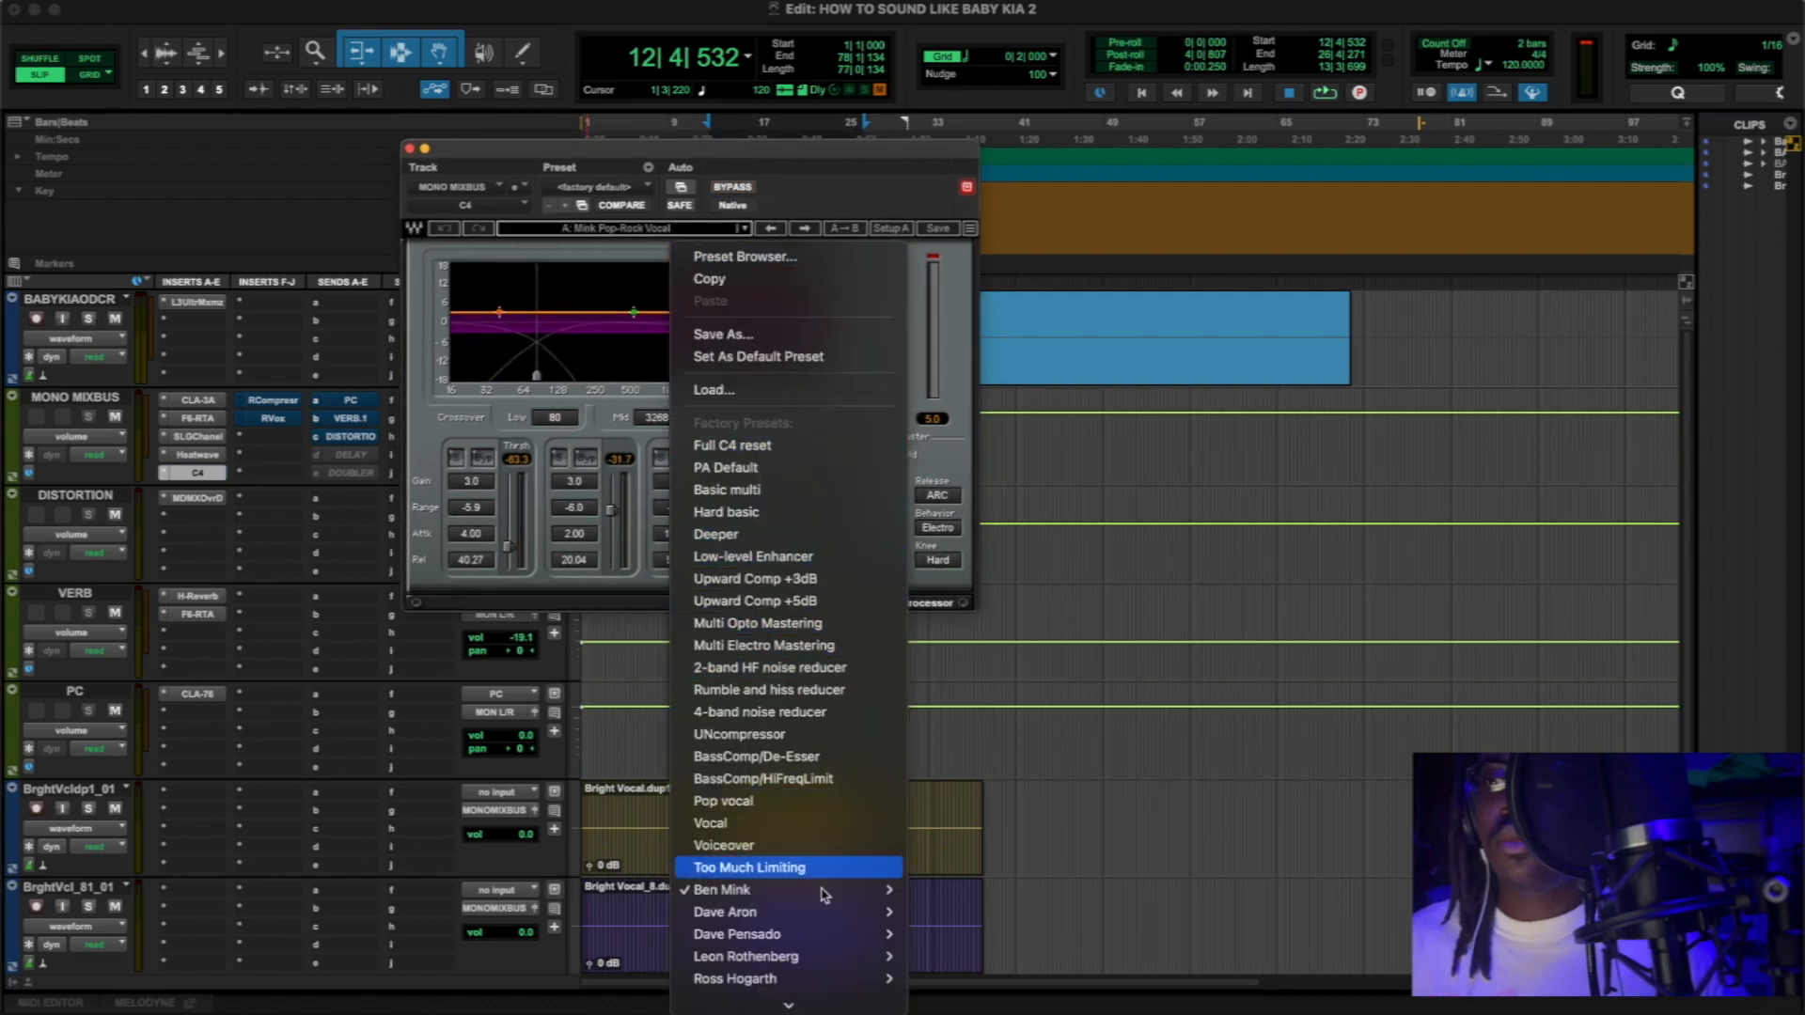
pyautogui.moveTo(819, 901)
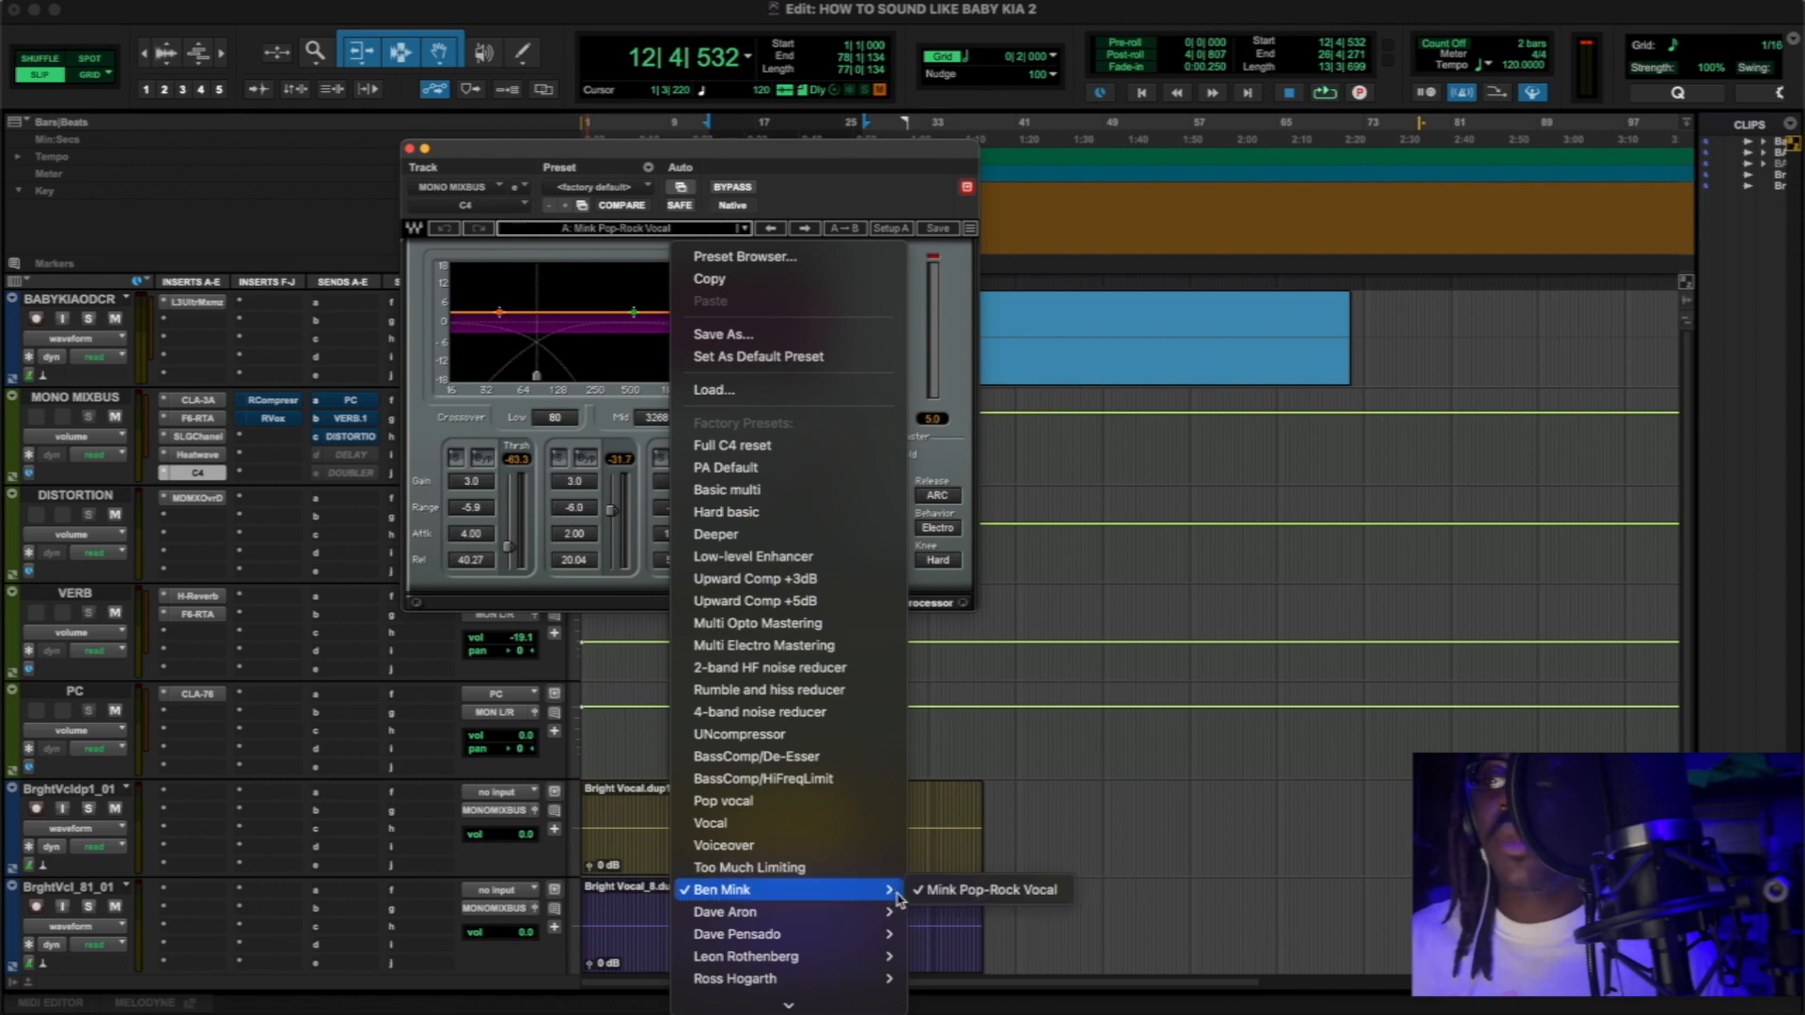
pyautogui.click(827, 171)
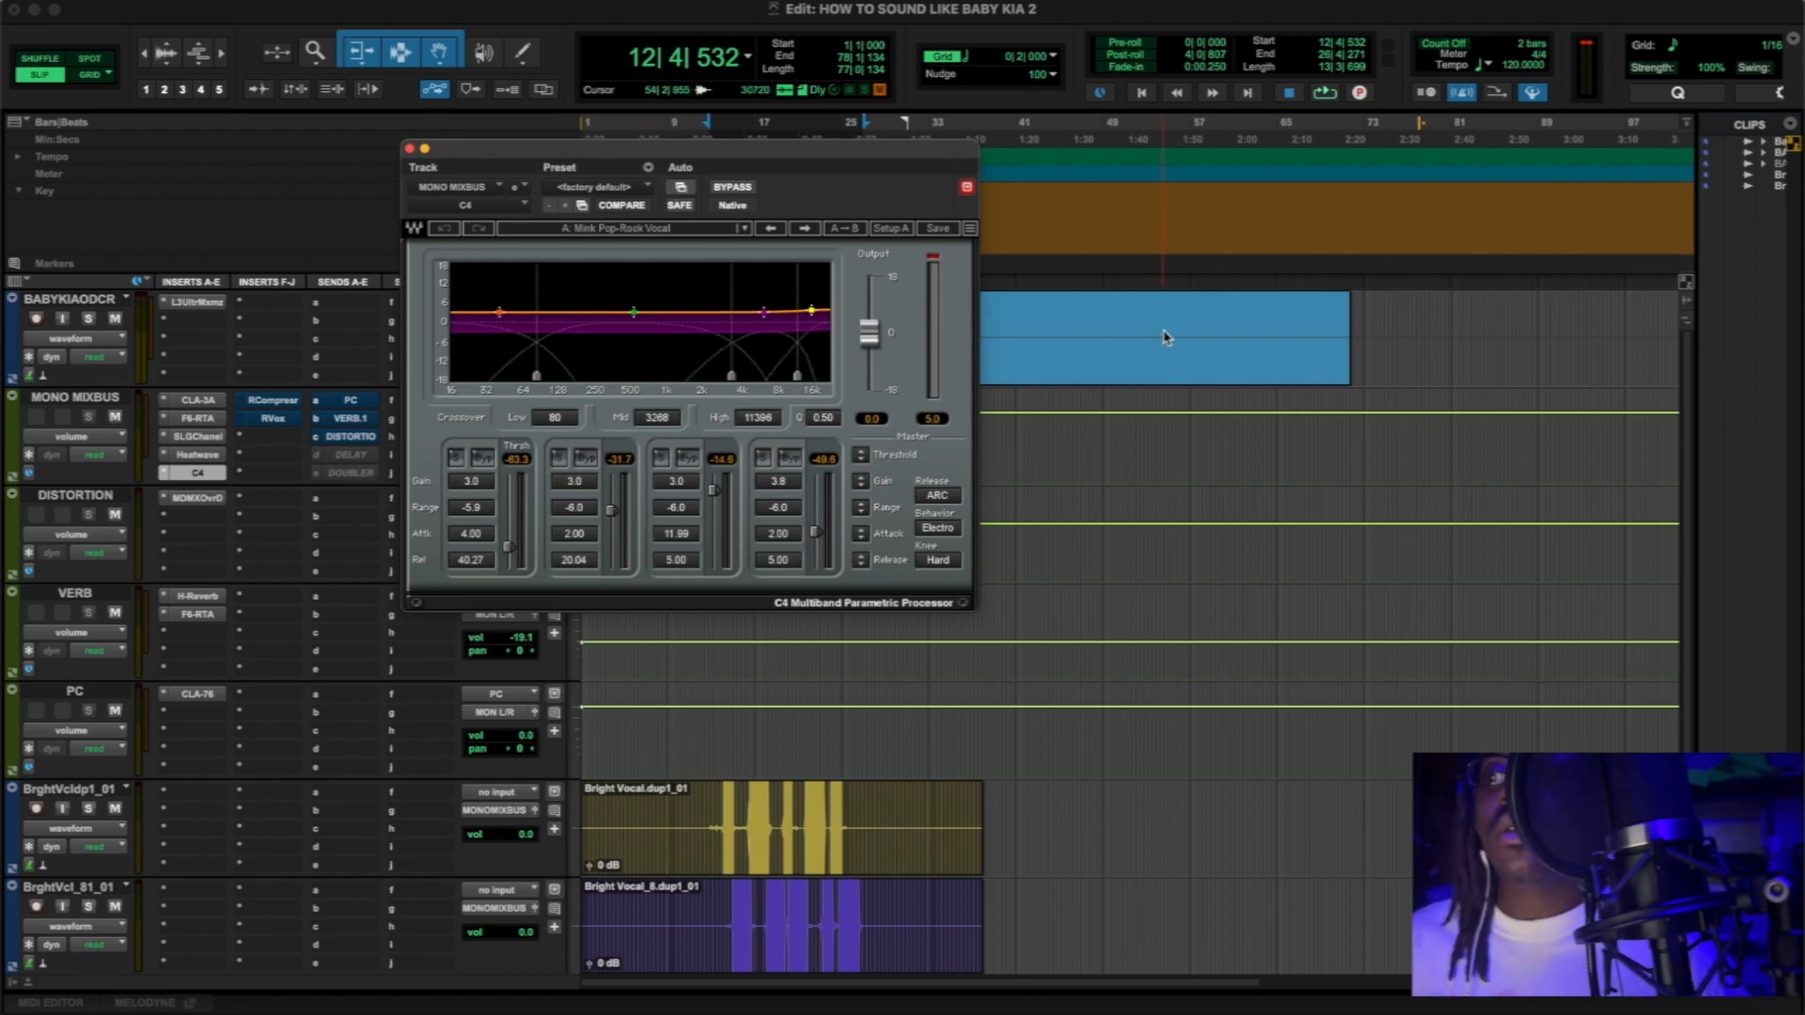
# - Play the vocals while switching the C4 between bypassed and active, leave it active, stop playback, and close the plug-in
pyautogui.press('space')
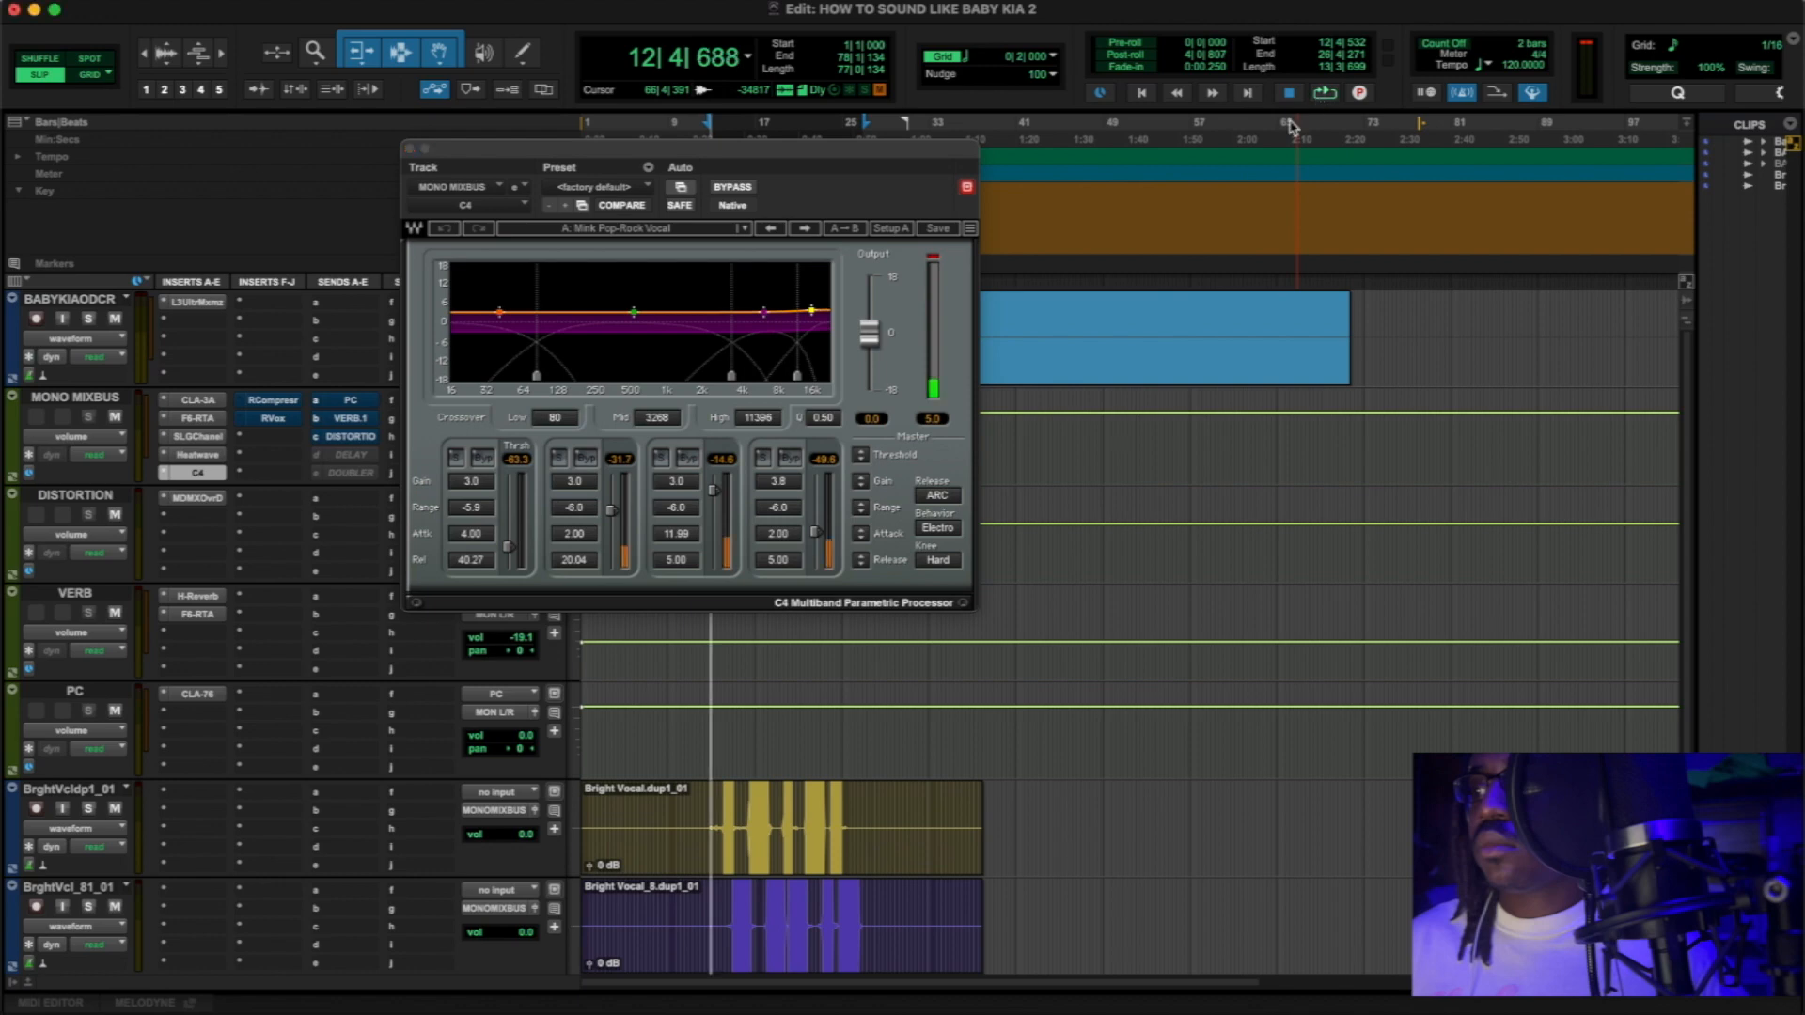
pyautogui.click(735, 188)
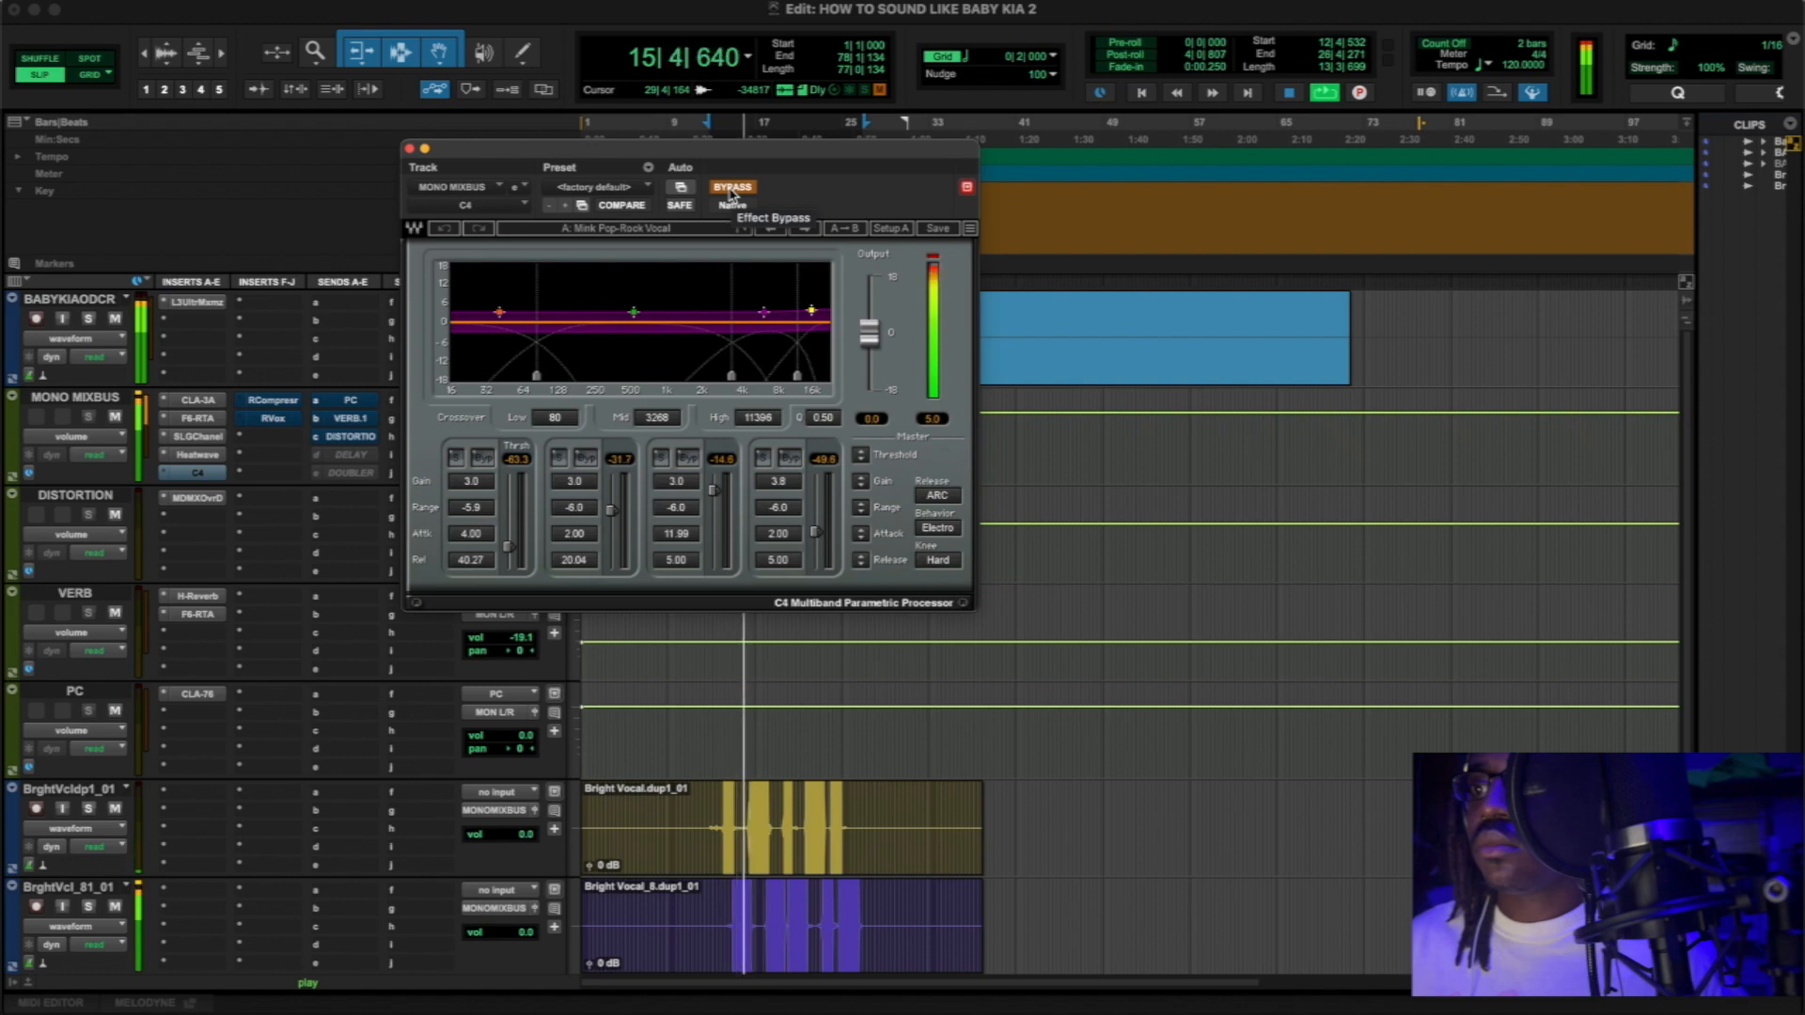
pyautogui.click(732, 187)
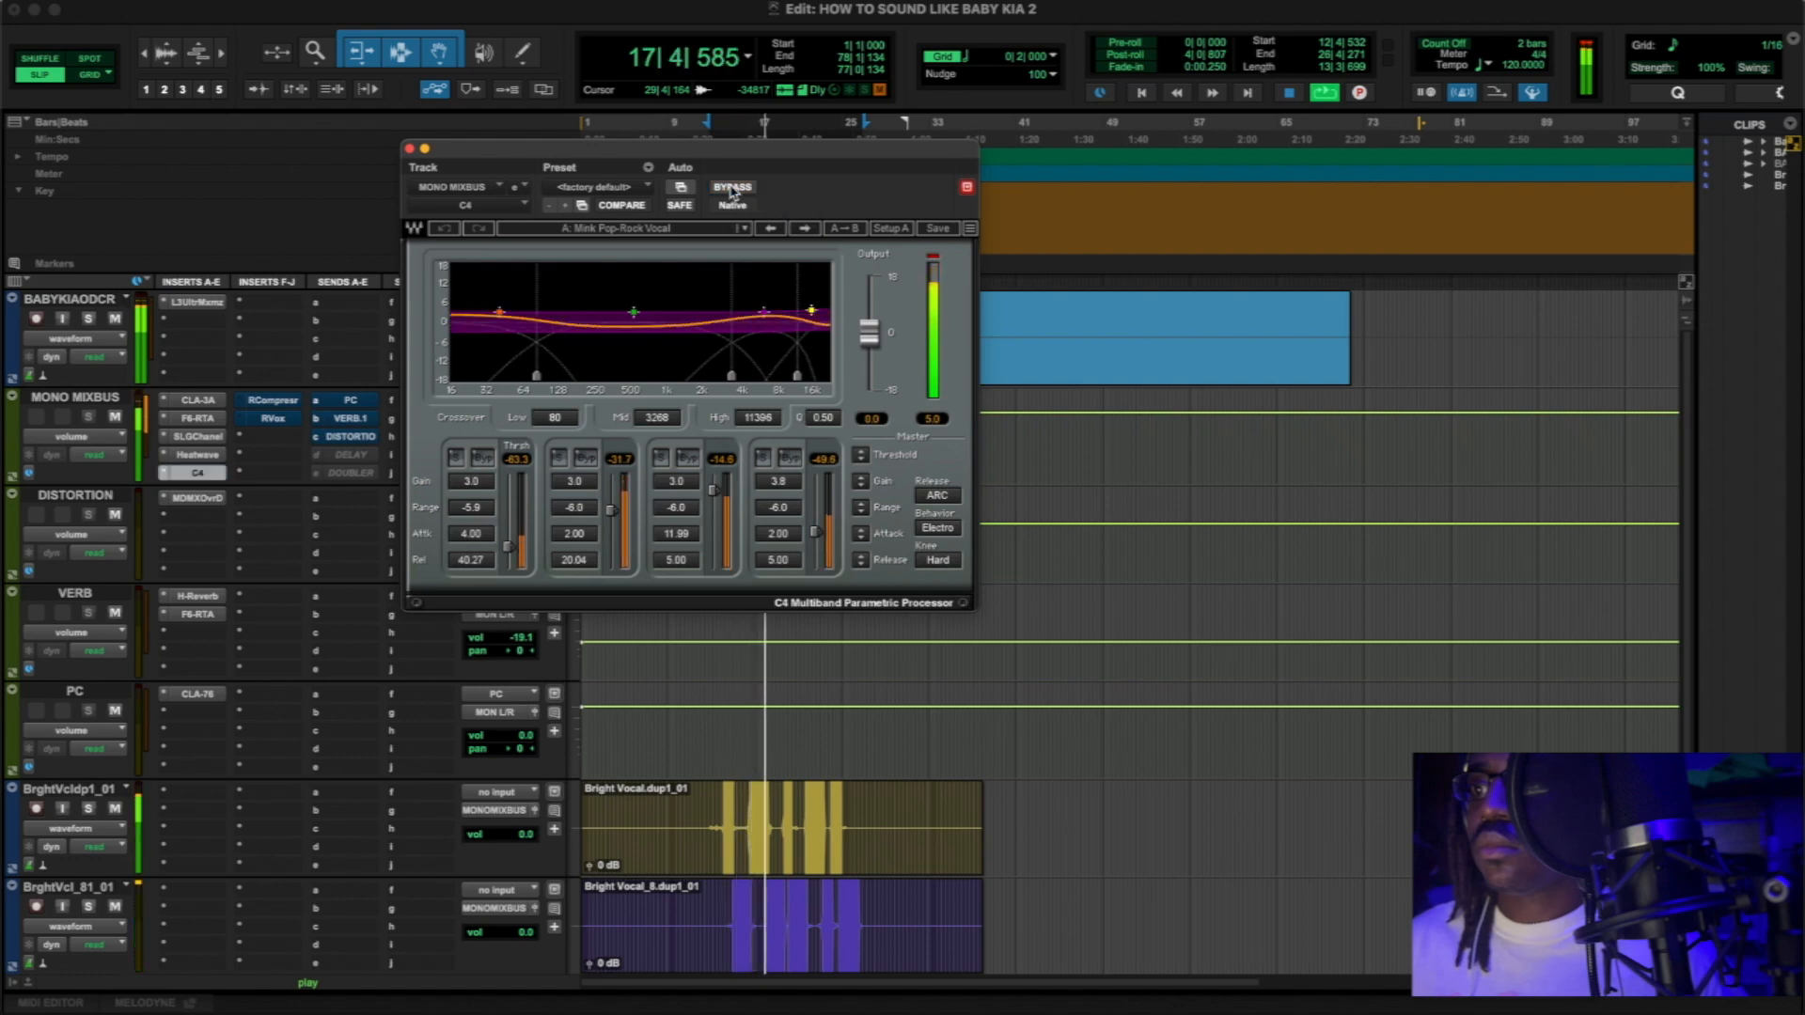
pyautogui.click(733, 187)
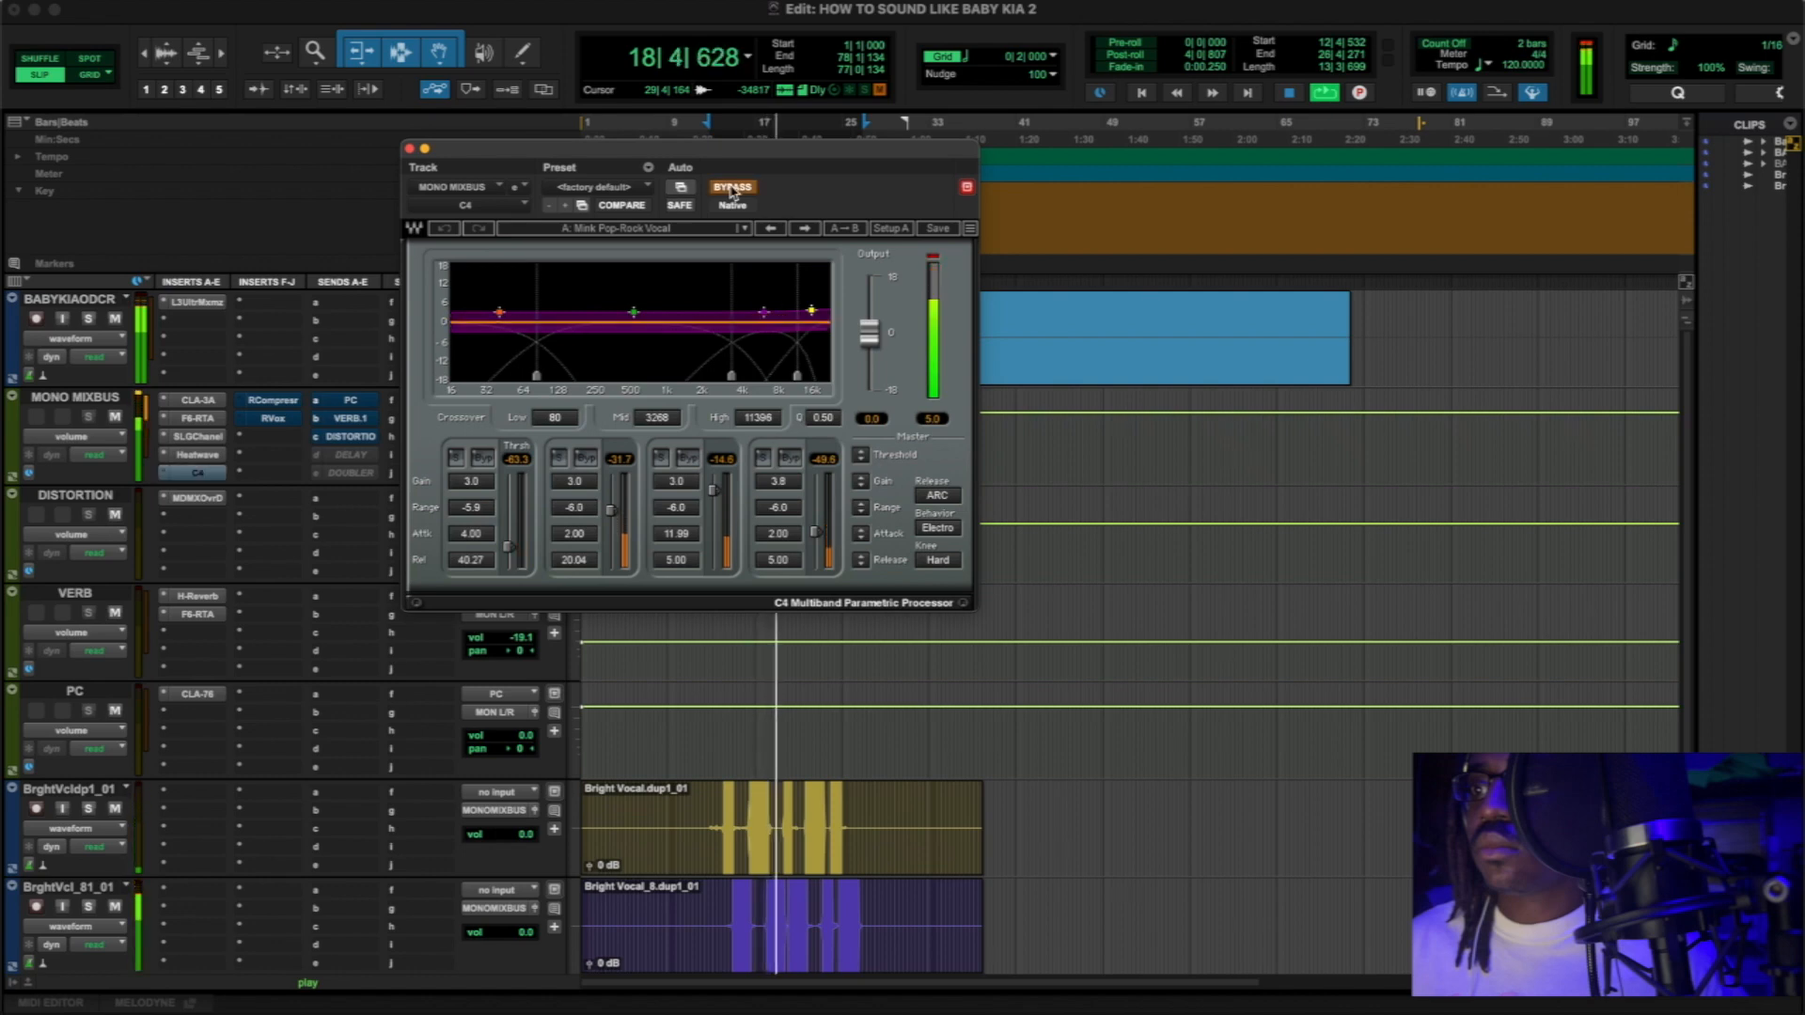
pyautogui.click(732, 187)
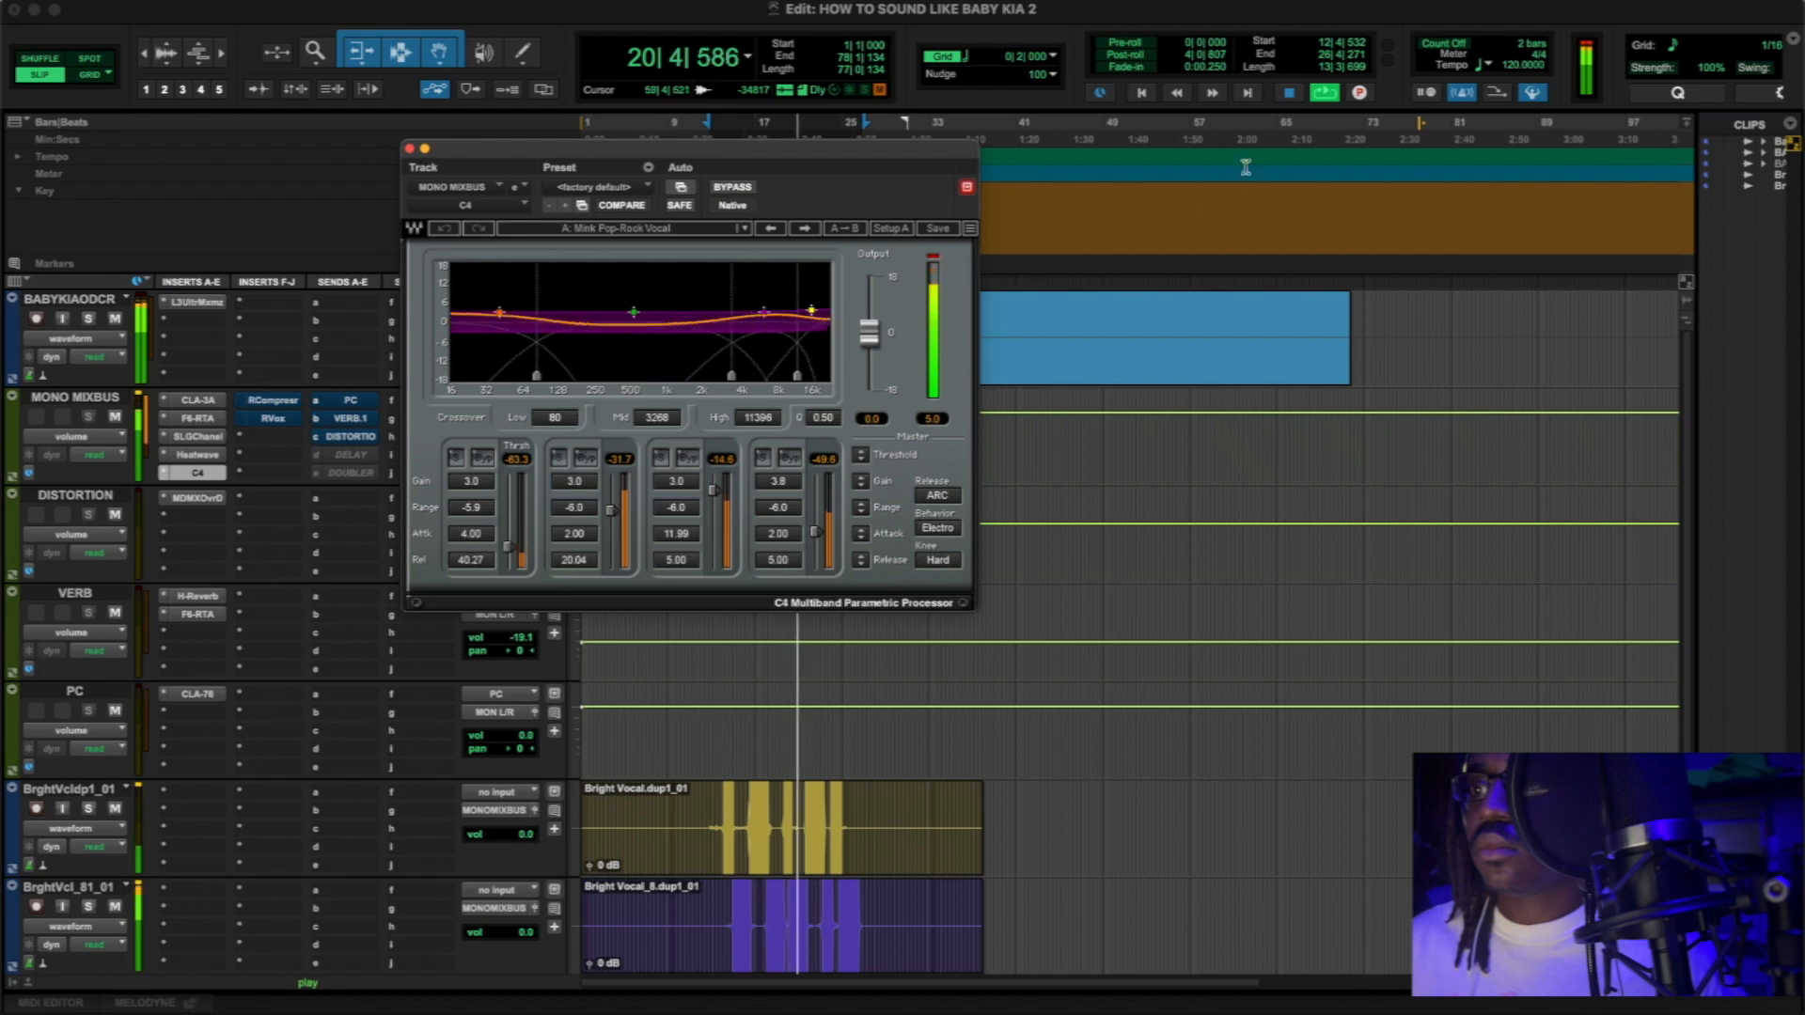
pyautogui.click(1286, 94)
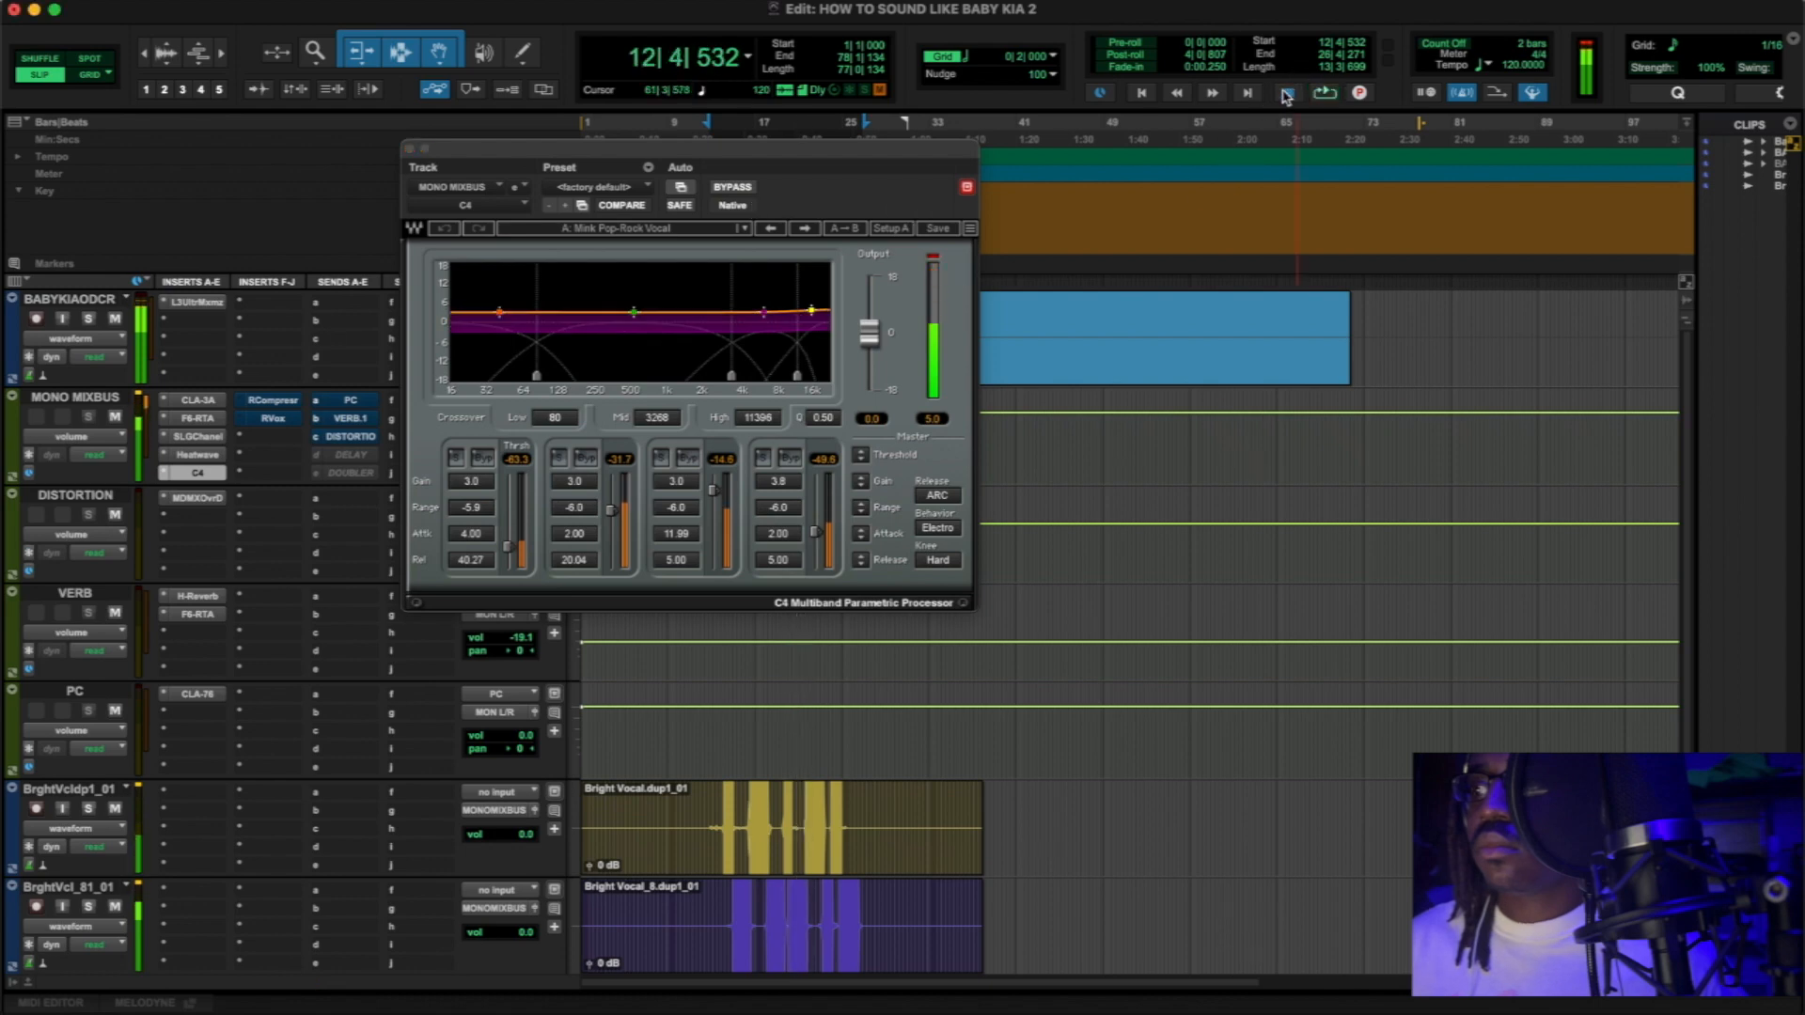
pyautogui.click(409, 149)
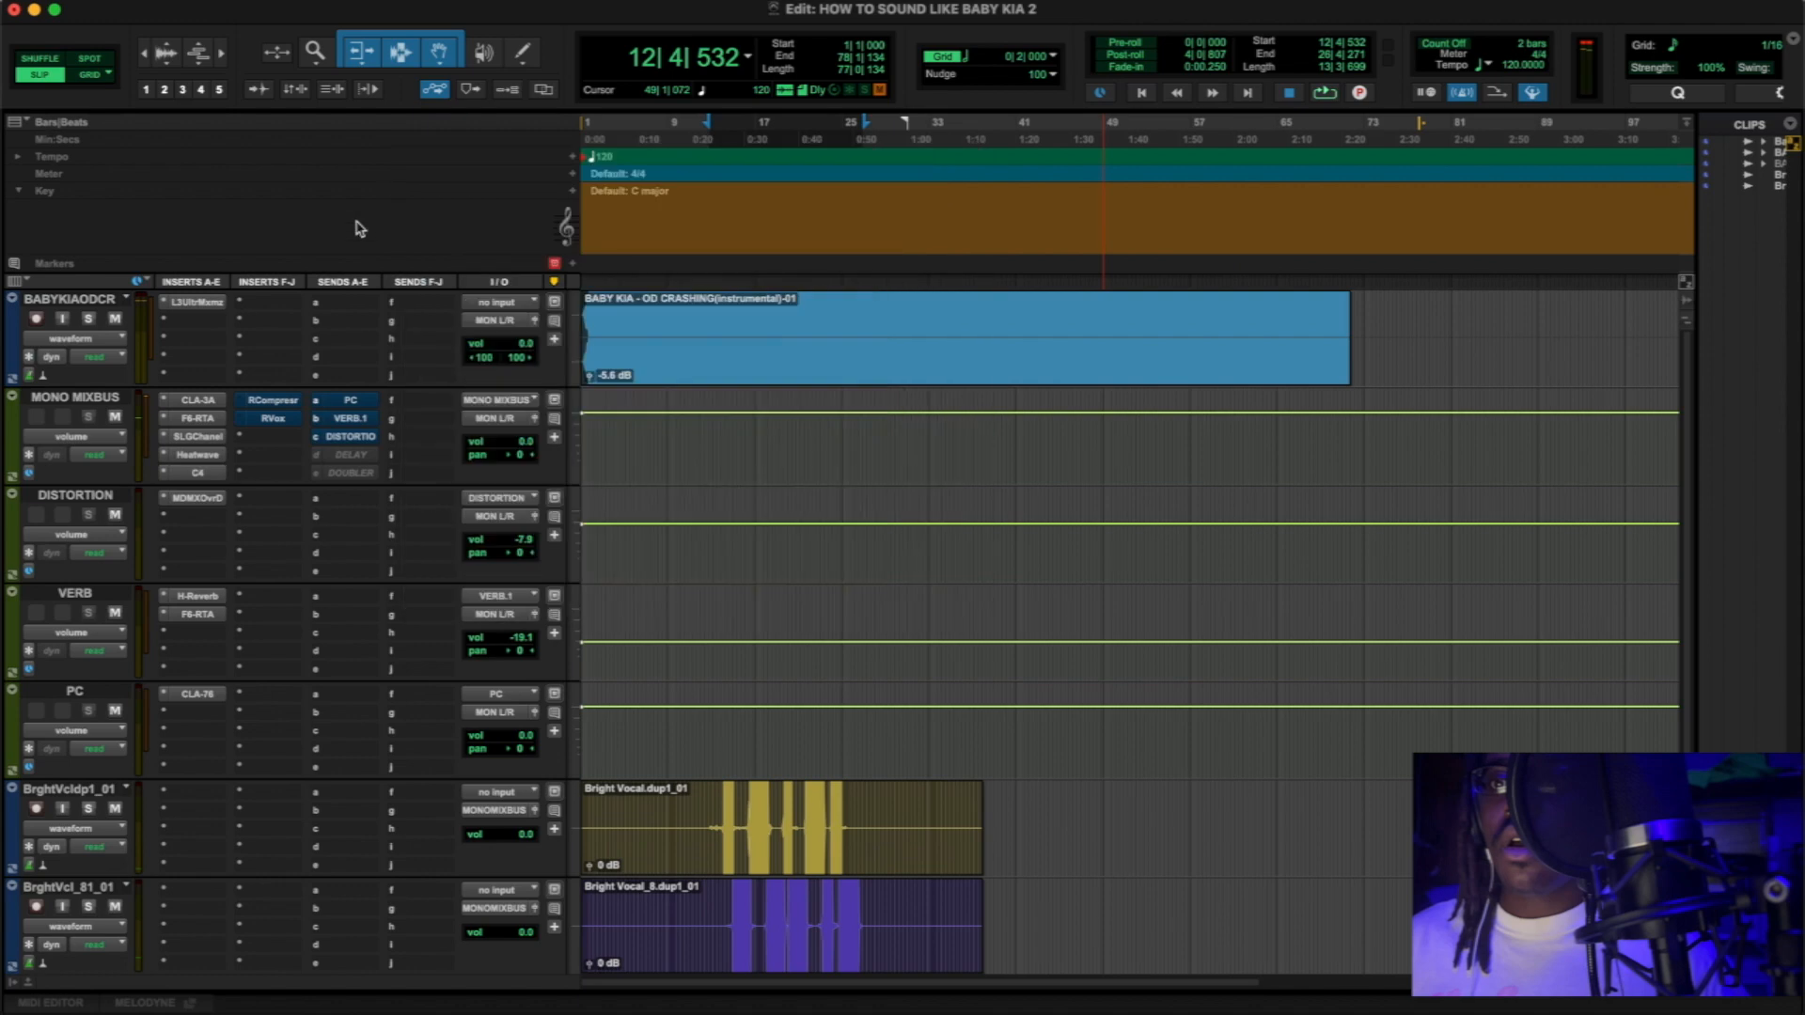
# - Compare the vocals with the MONO MIXBUS RCompressor bypassed and active during playback, close it, and leave the insert active
pyautogui.click(275, 402)
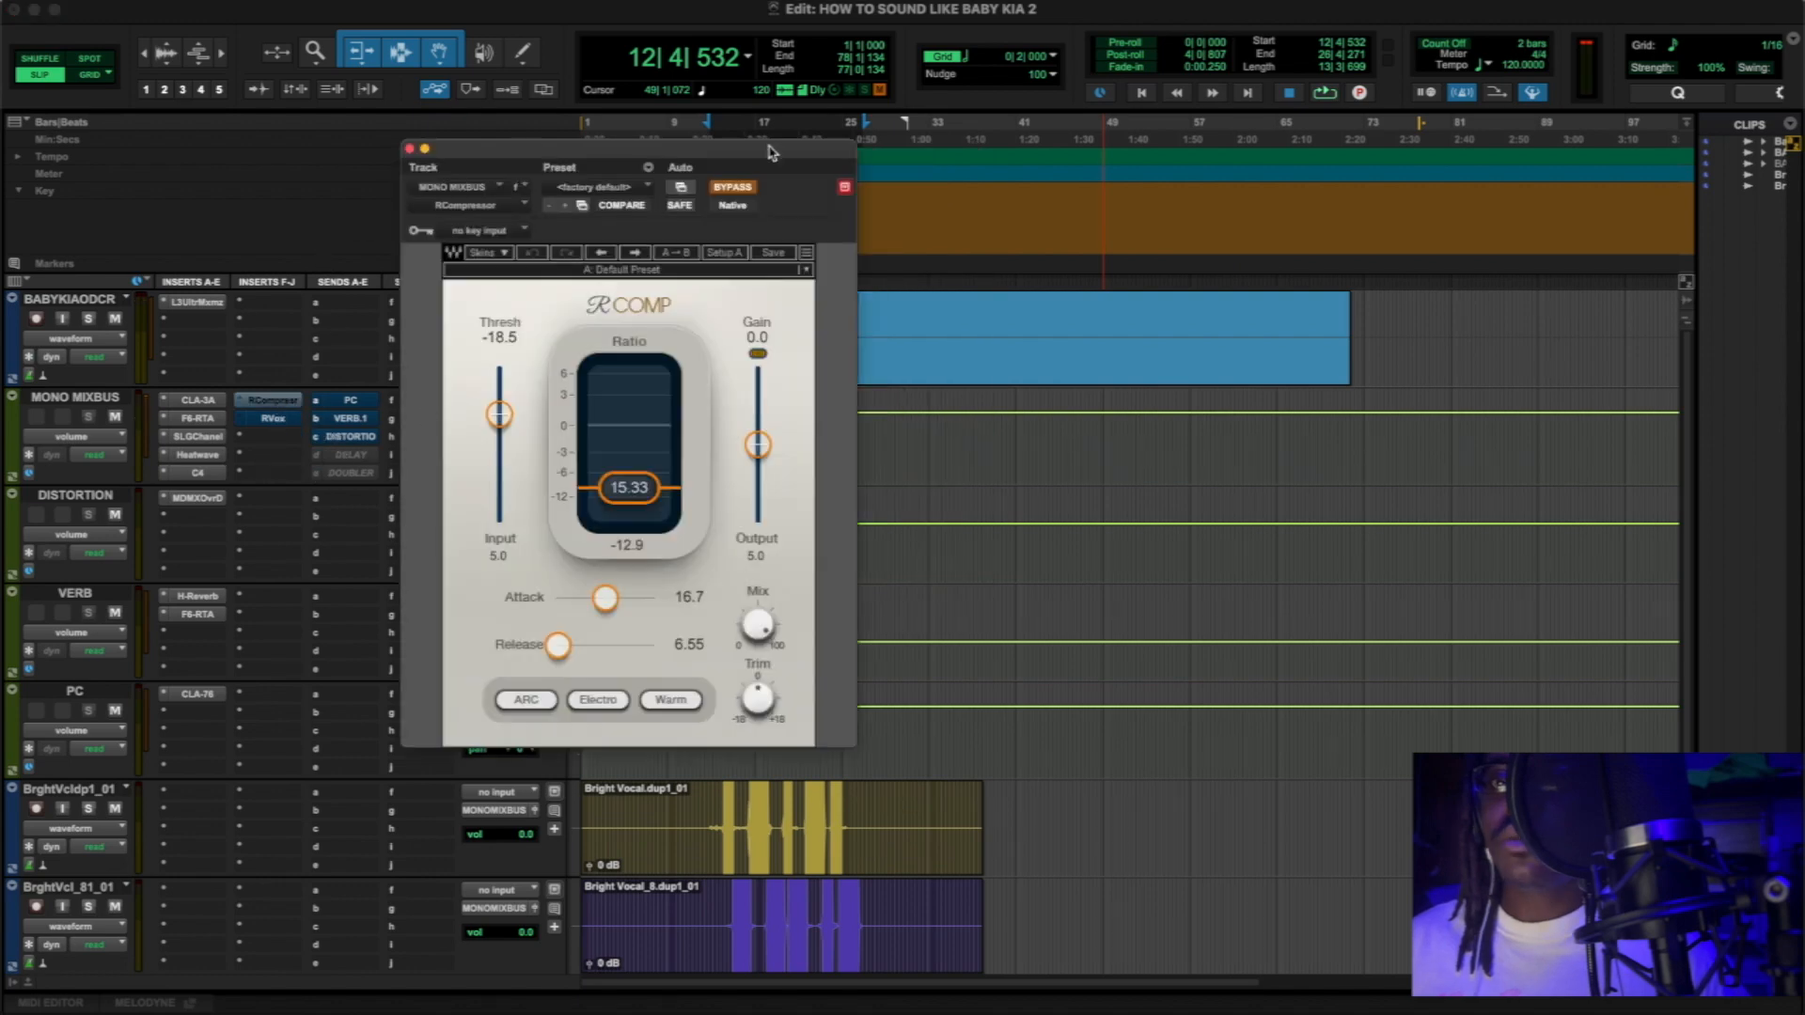
pyautogui.click(740, 191)
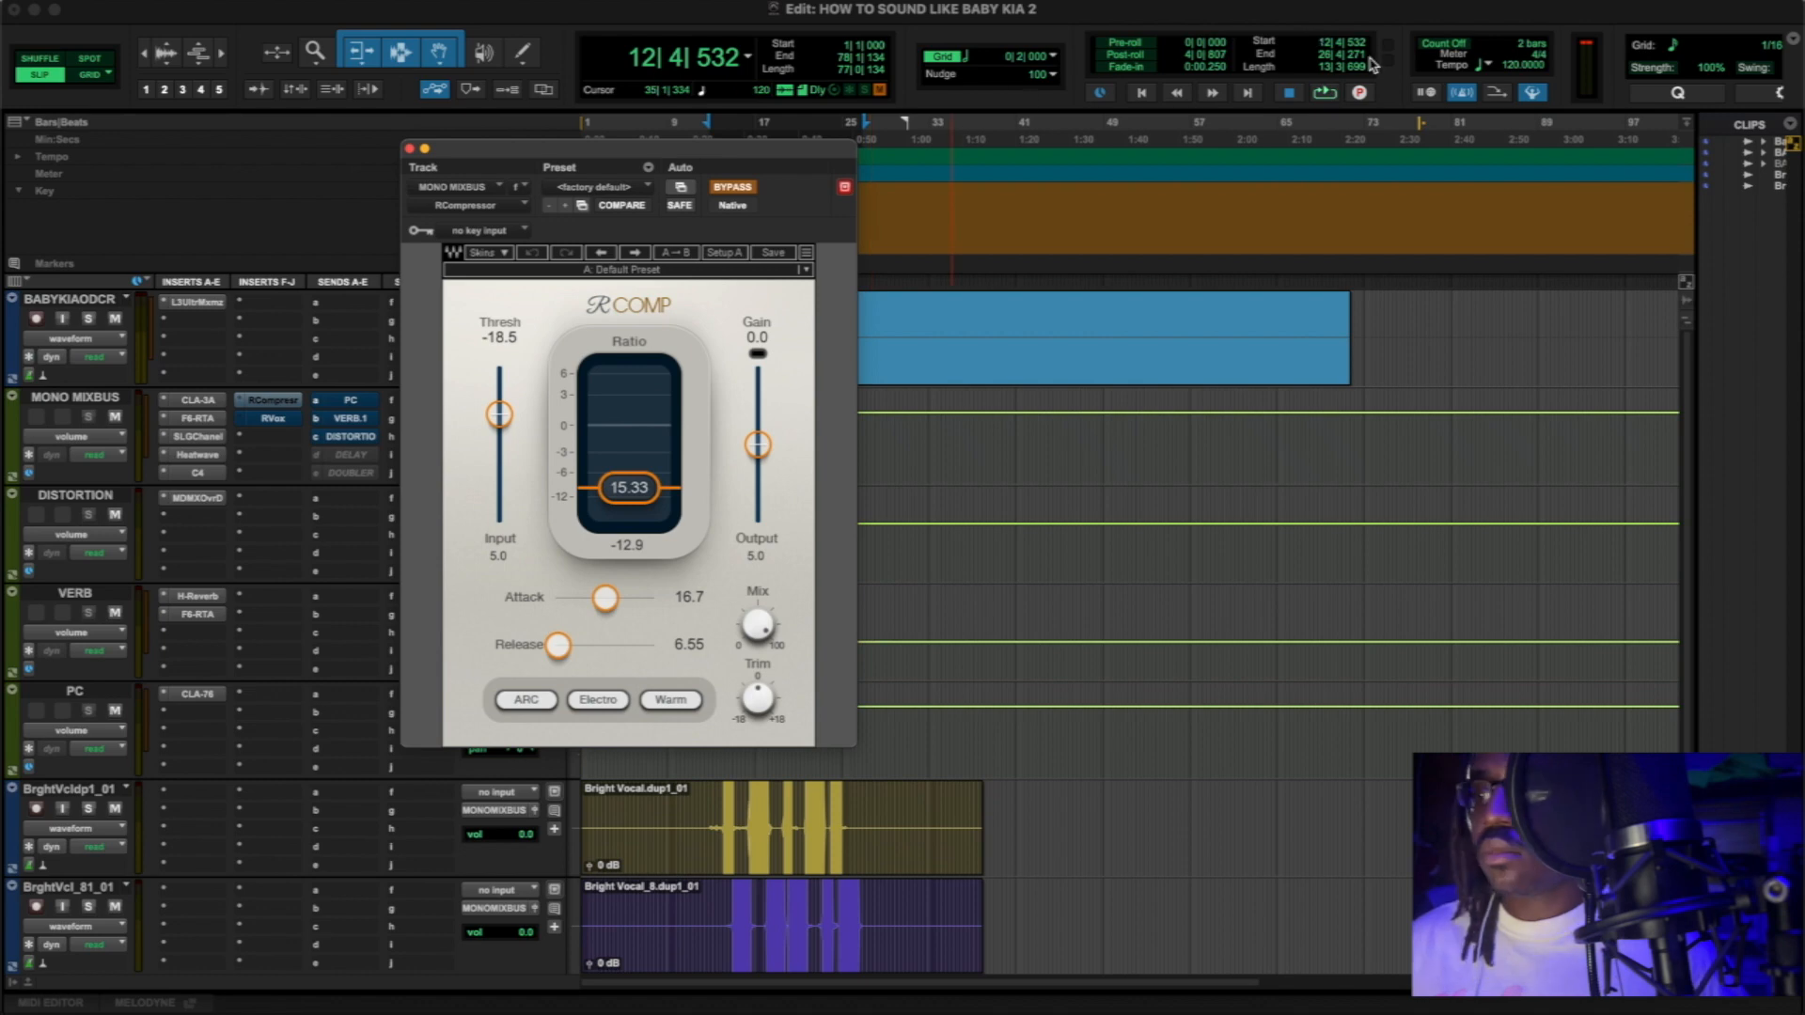
pyautogui.press('space')
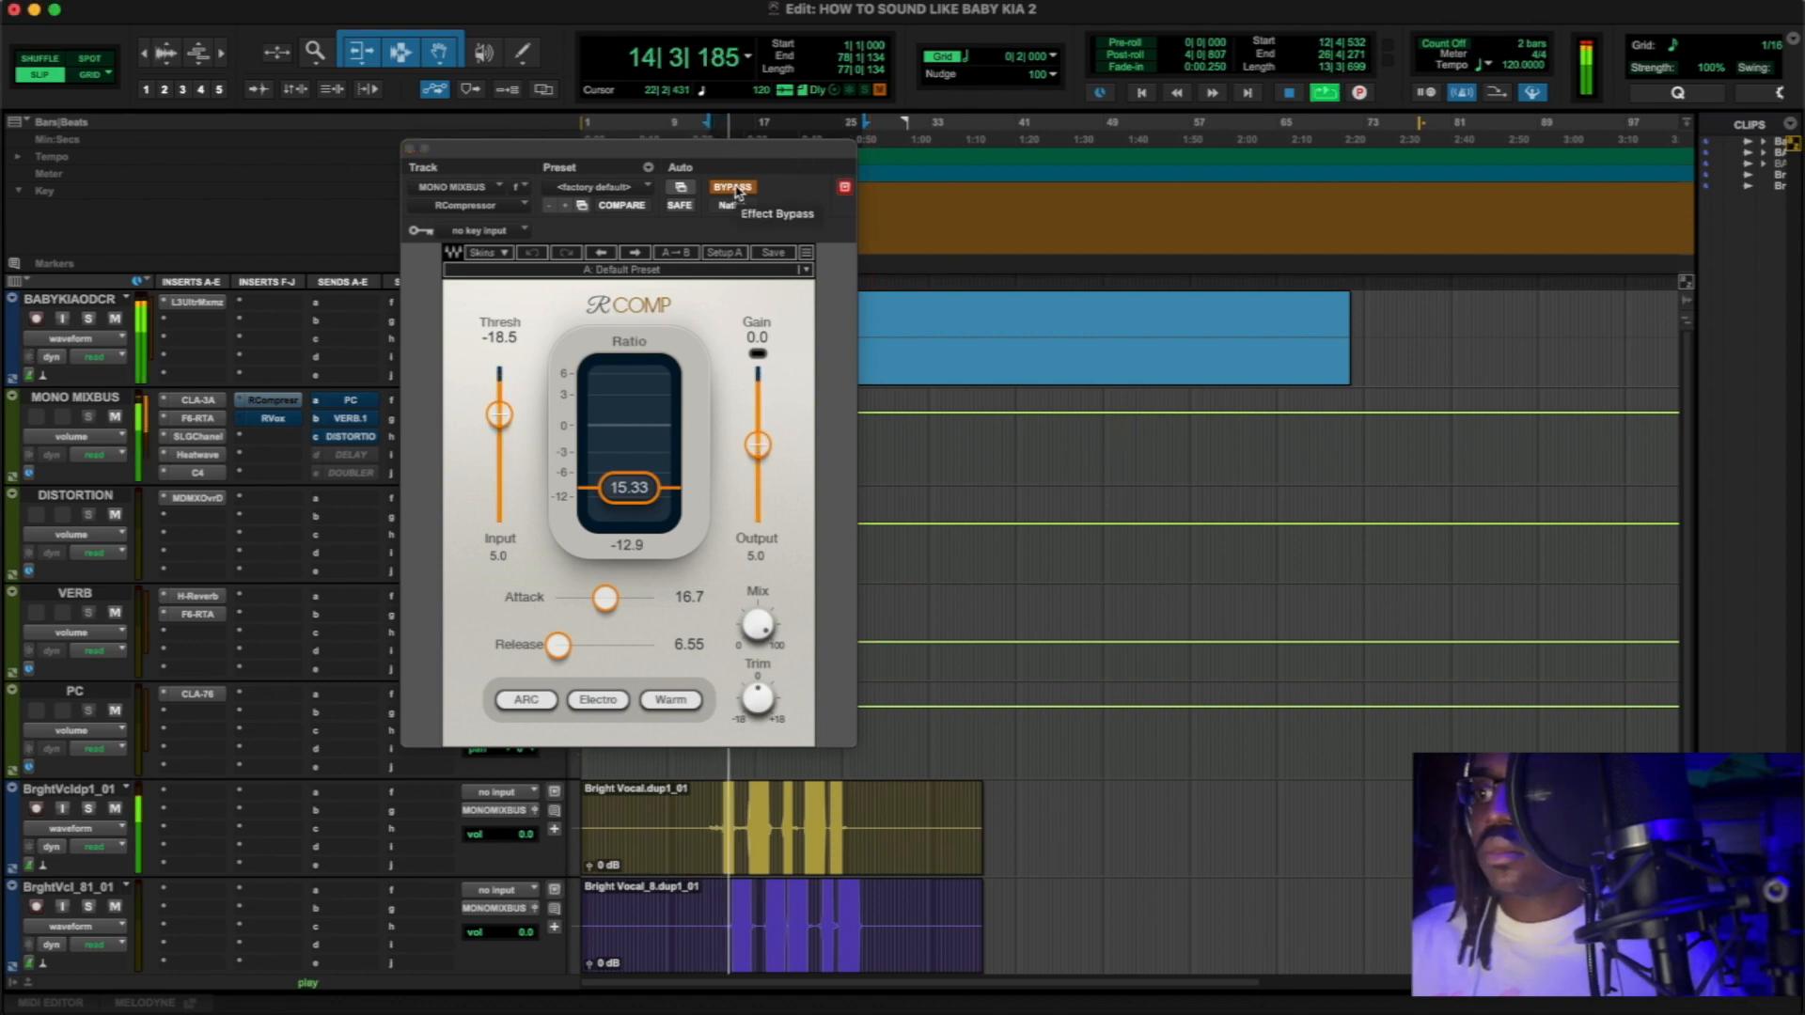
pyautogui.click(734, 187)
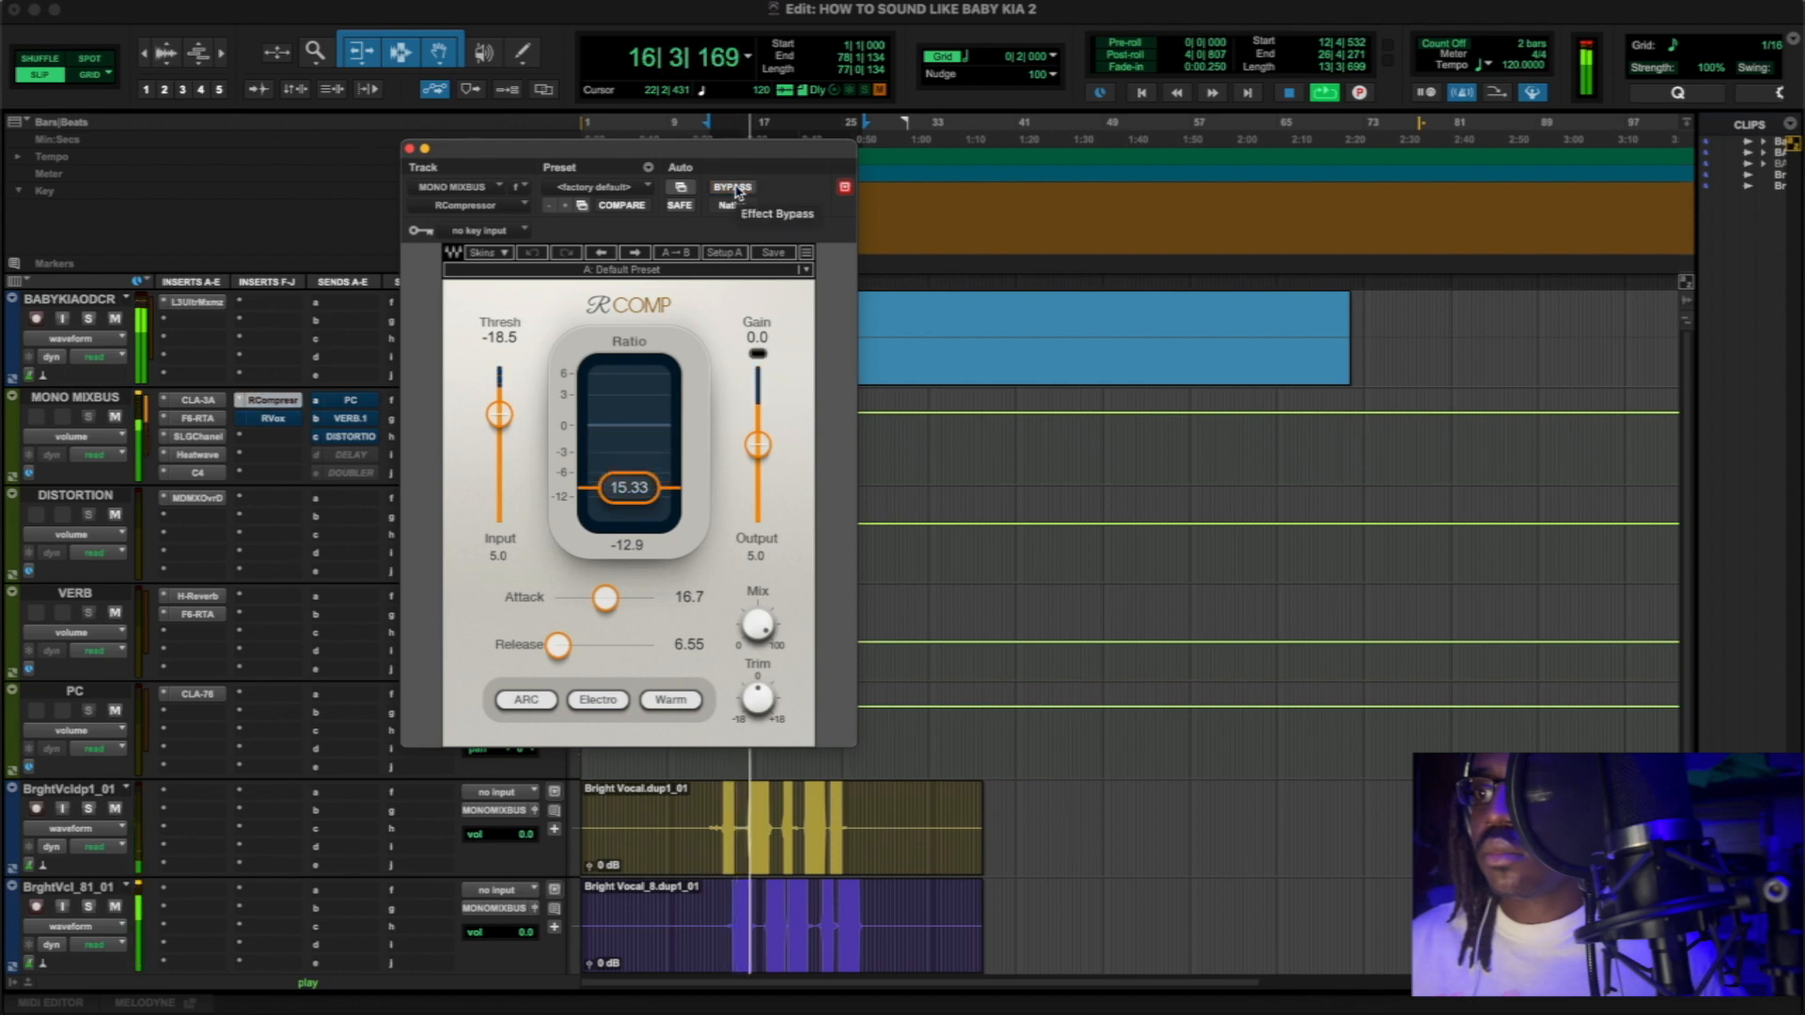
pyautogui.click(734, 187)
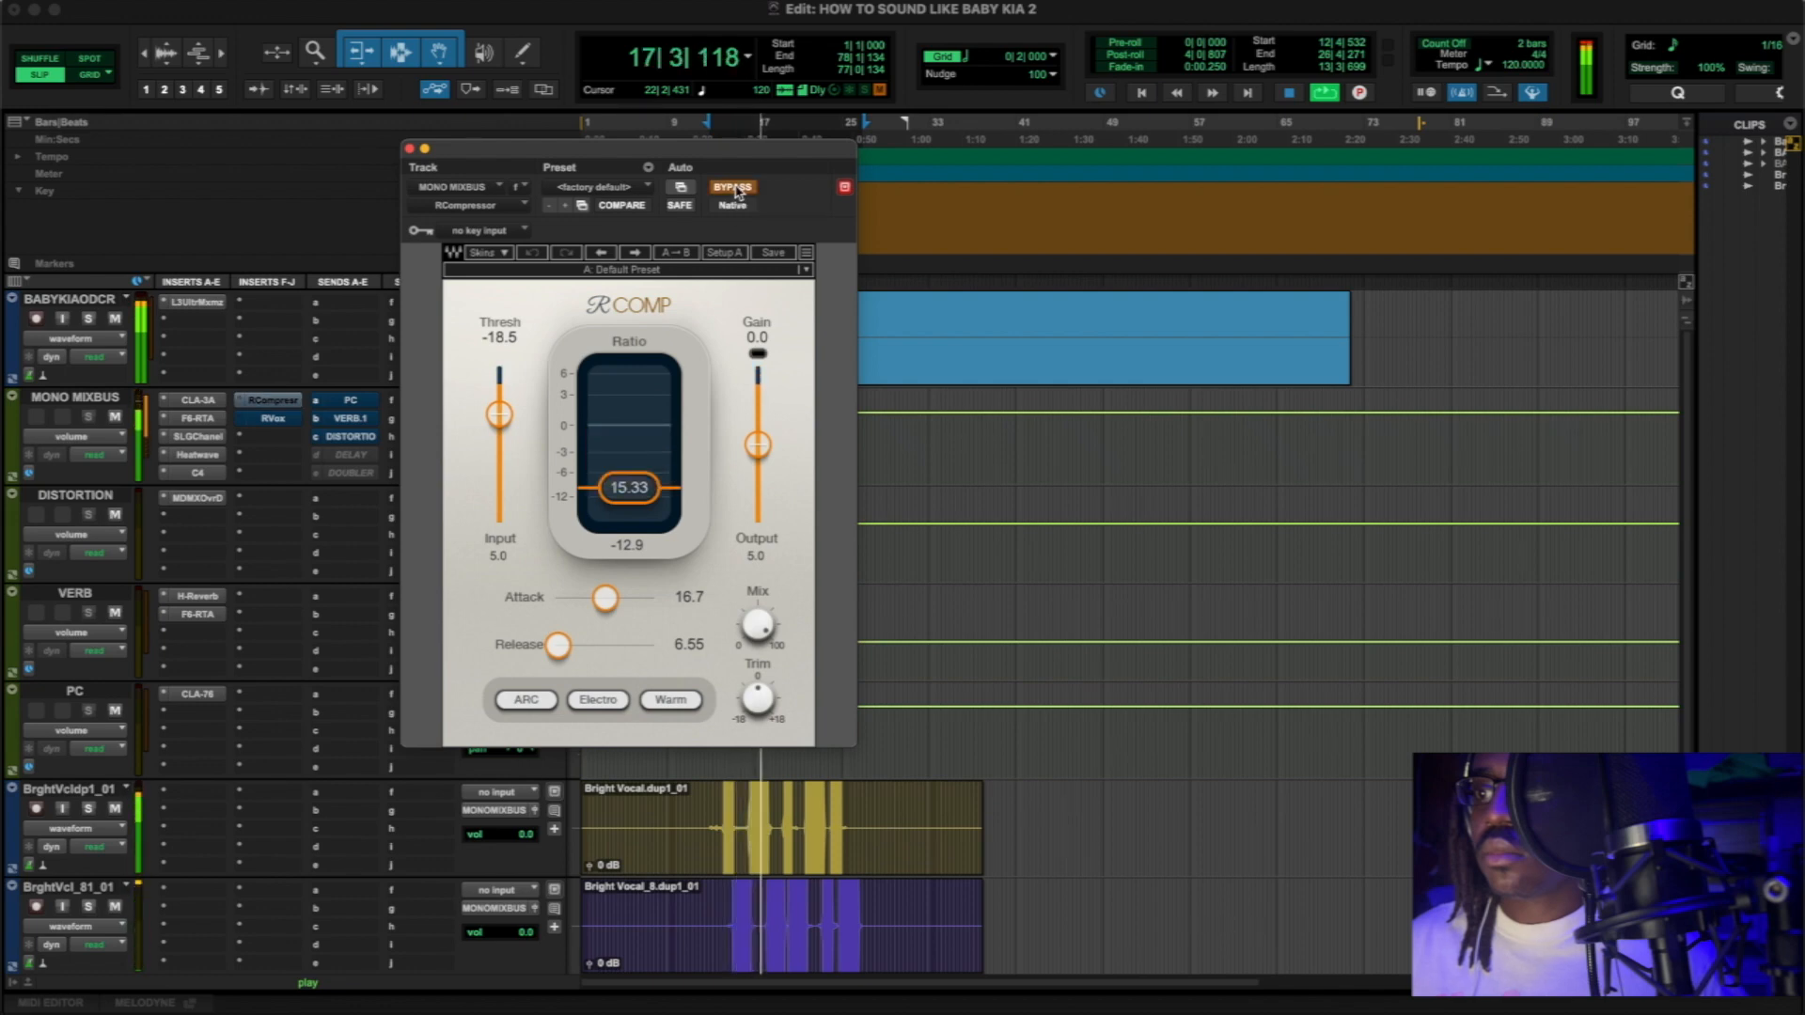
pyautogui.click(733, 187)
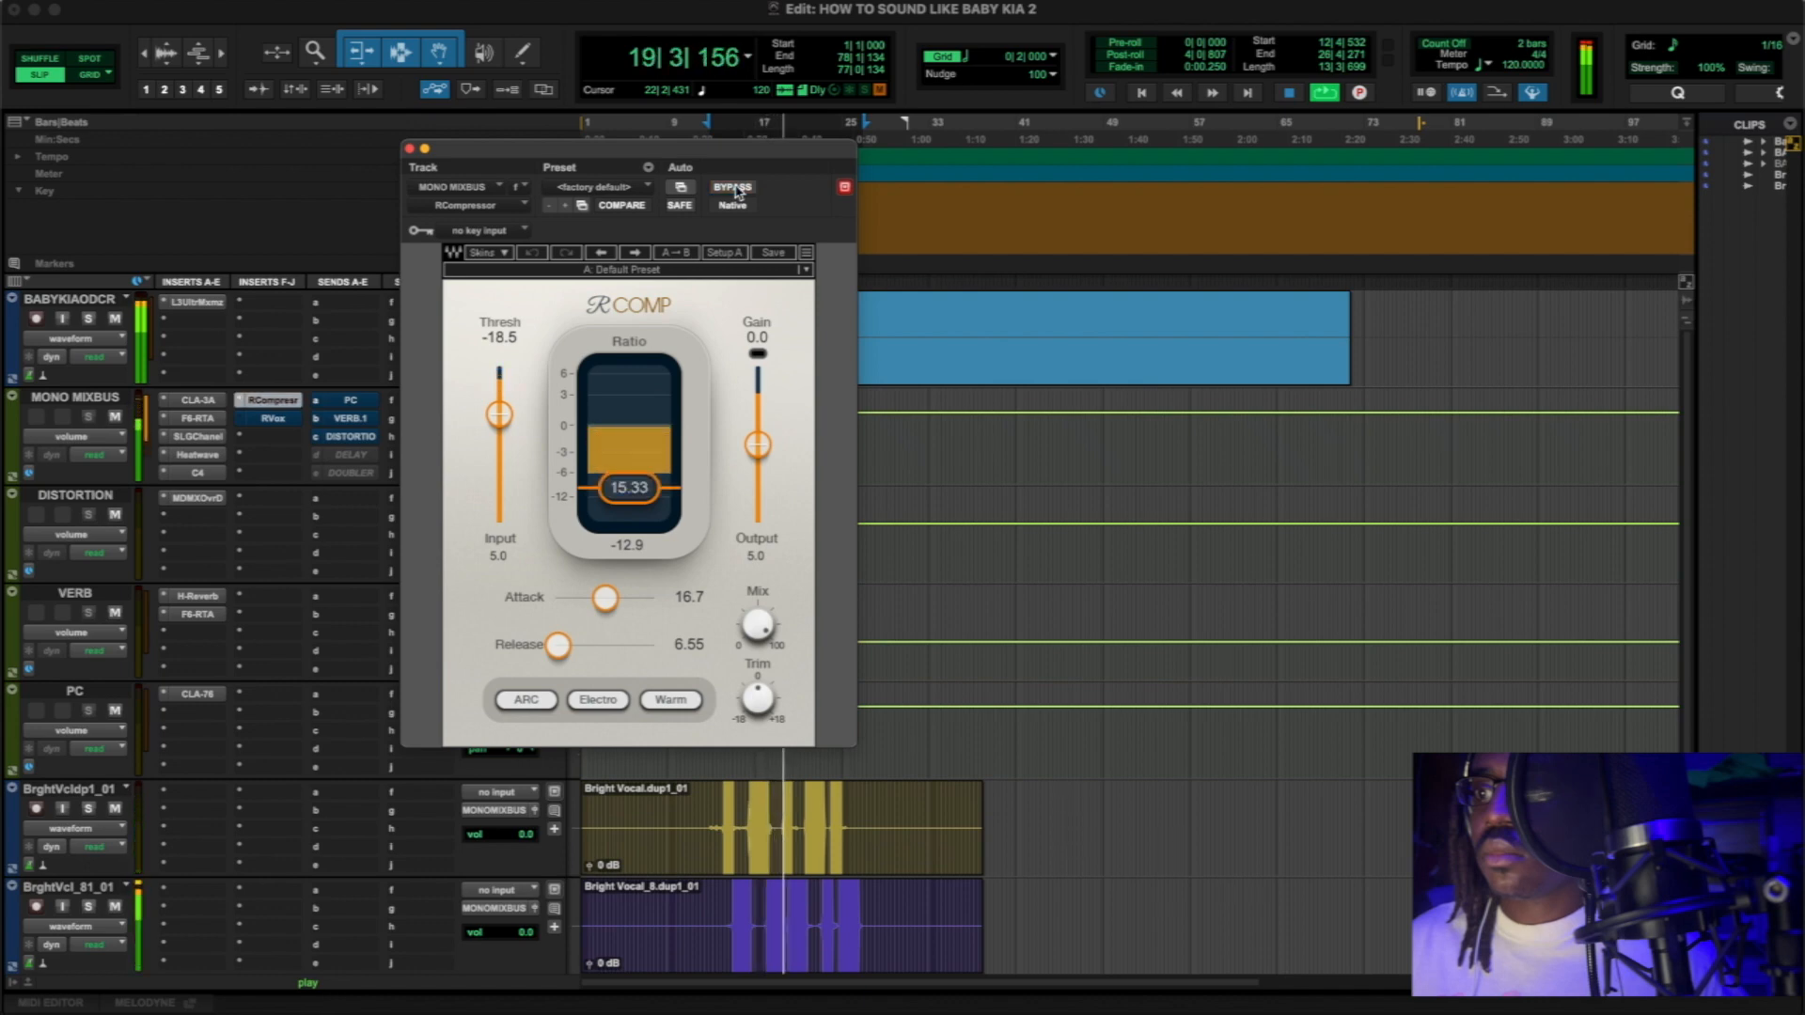
pyautogui.click(733, 187)
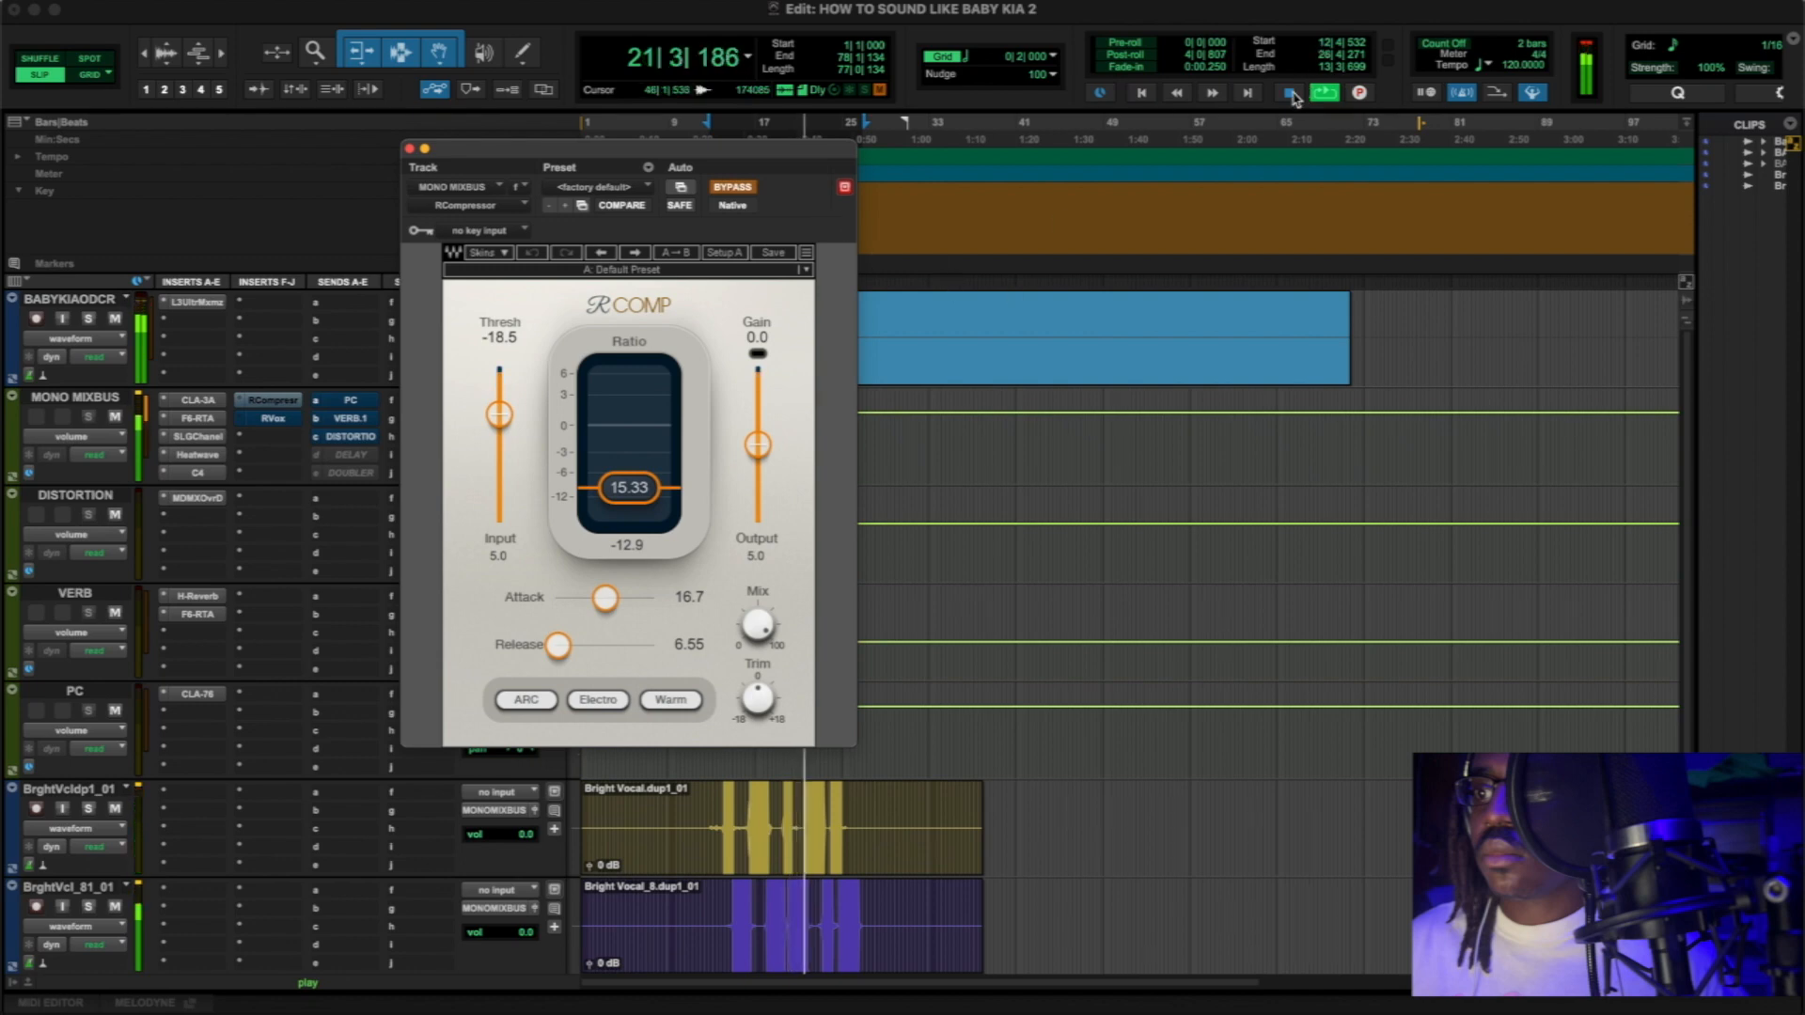
pyautogui.click(1291, 92)
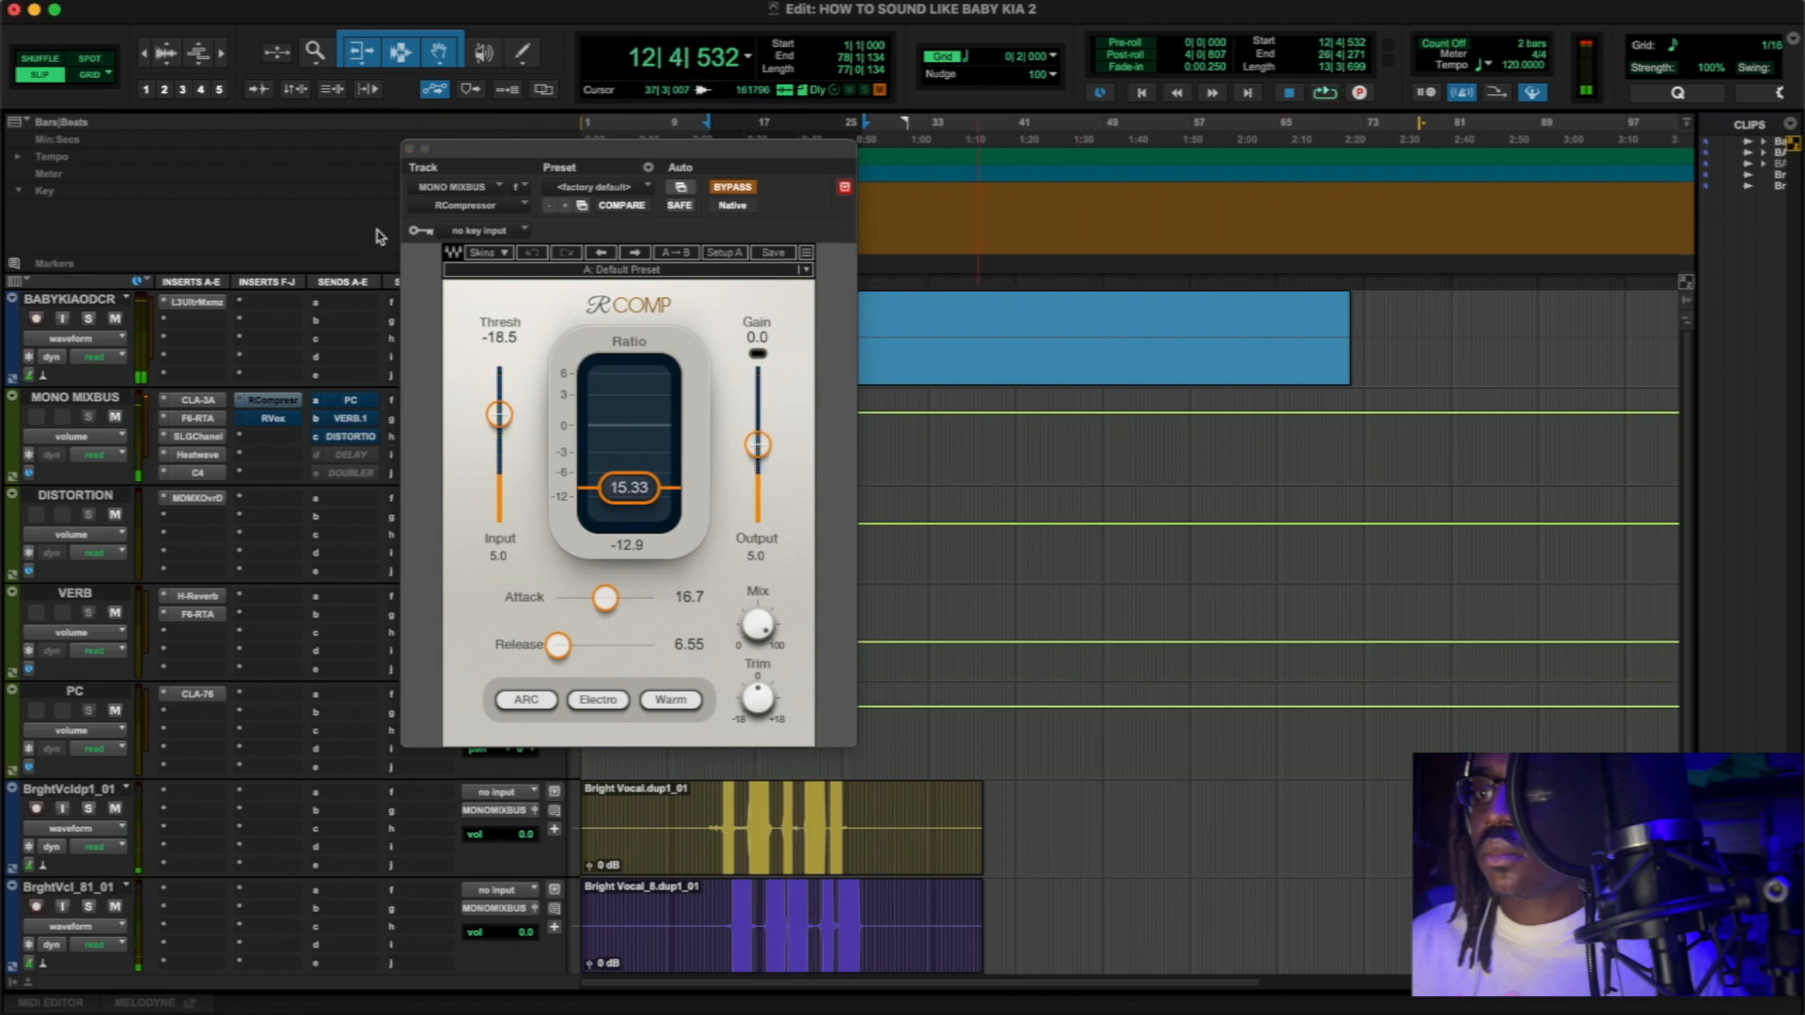
pyautogui.click(411, 150)
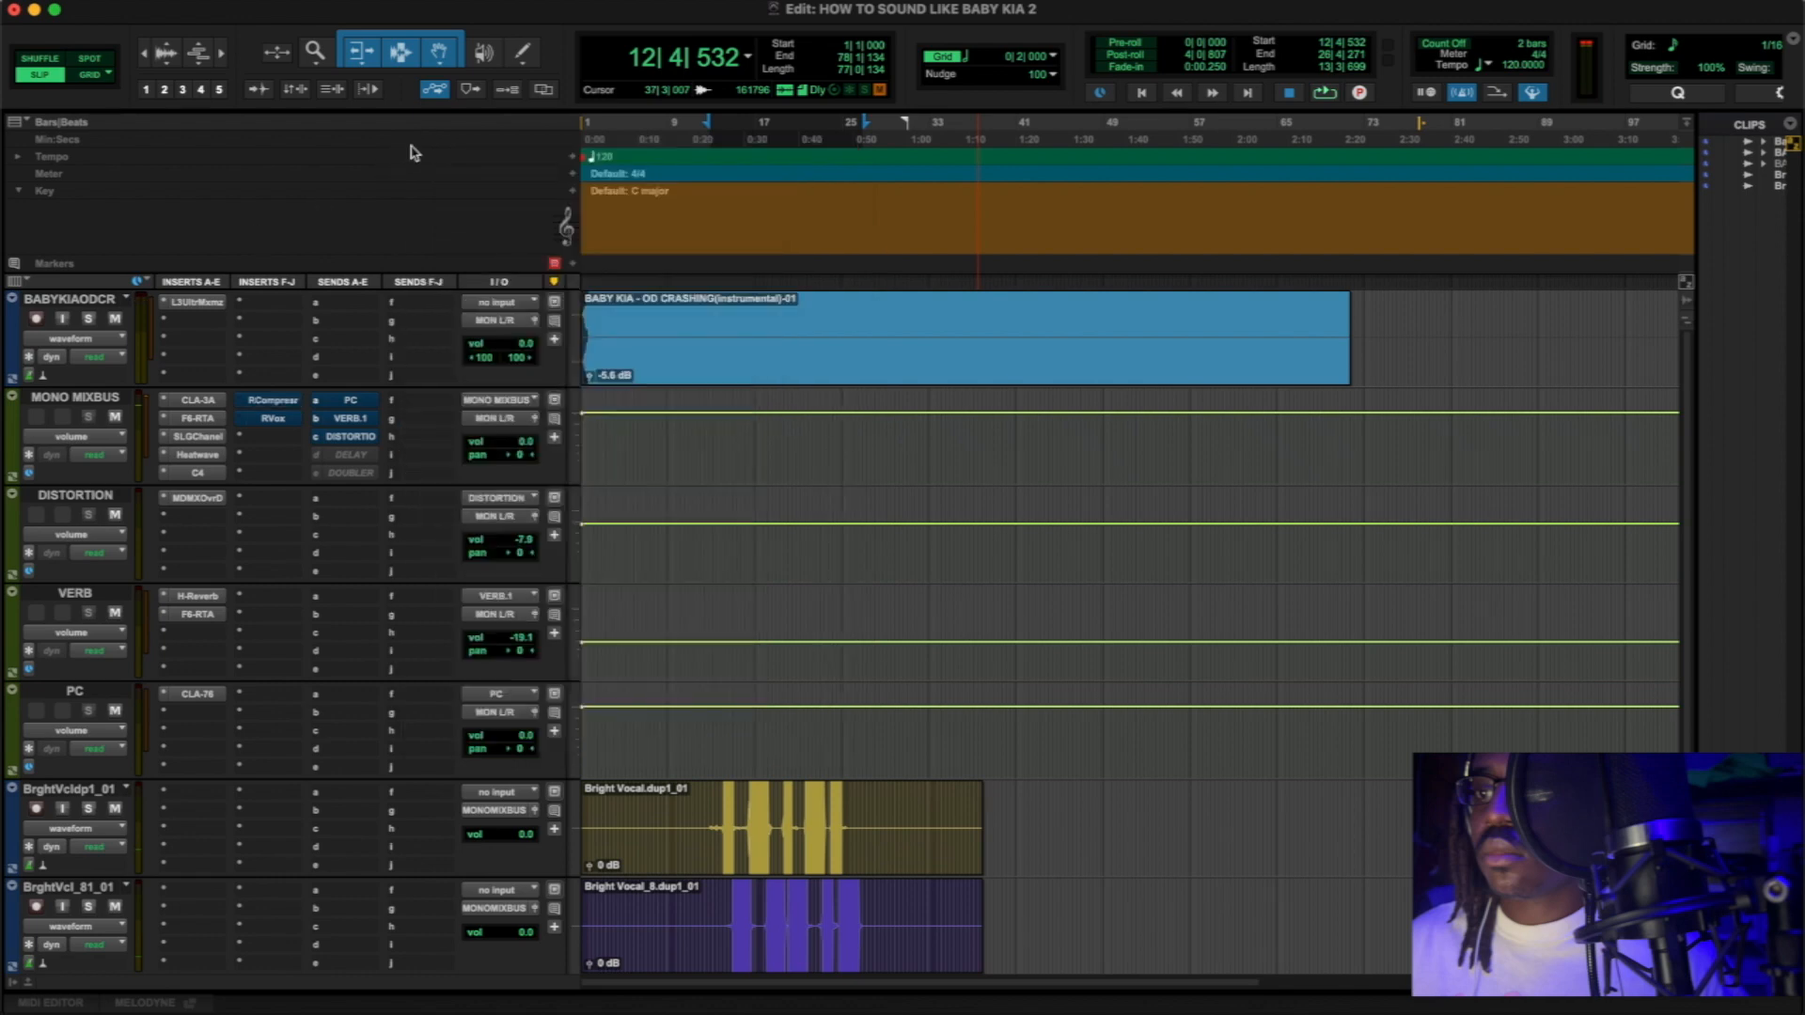
pyautogui.rightClick(260, 406)
pyautogui.click(266, 414)
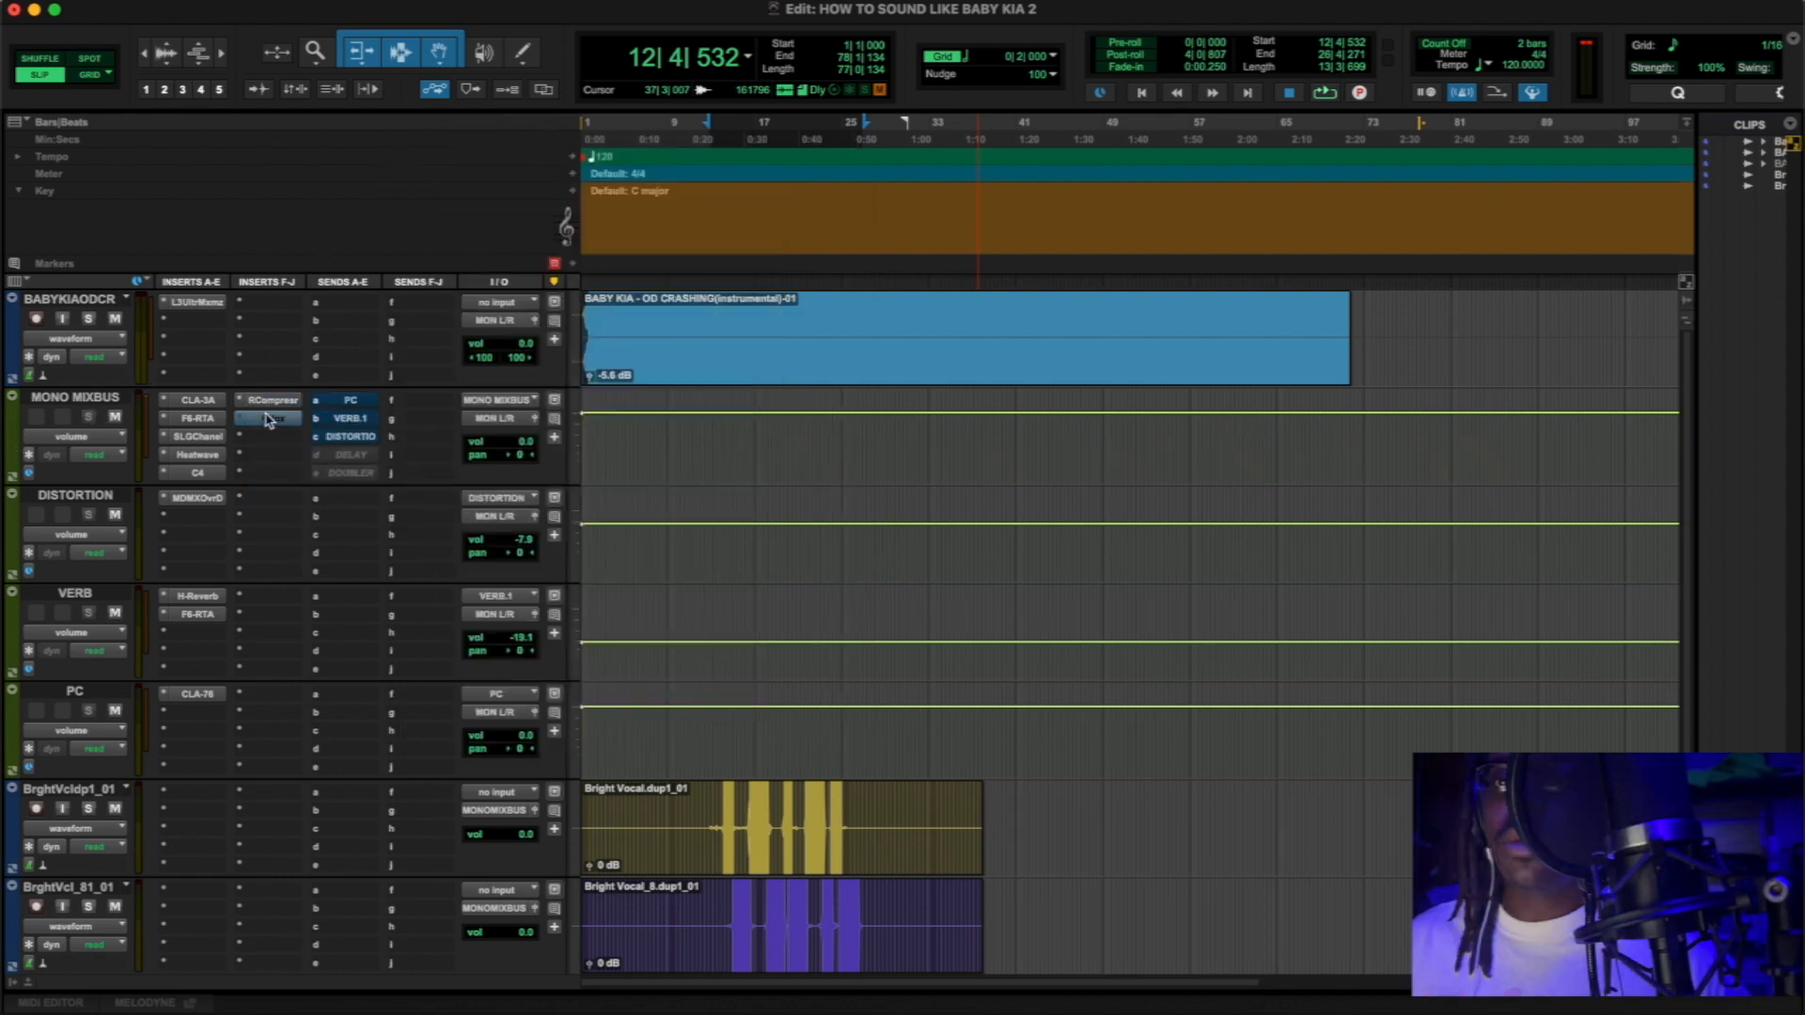
# - Compare the vocals with the MONO MIXBUS RVox bypassed and active during playback, leave it active, stop playback, and close it
pyautogui.click(270, 419)
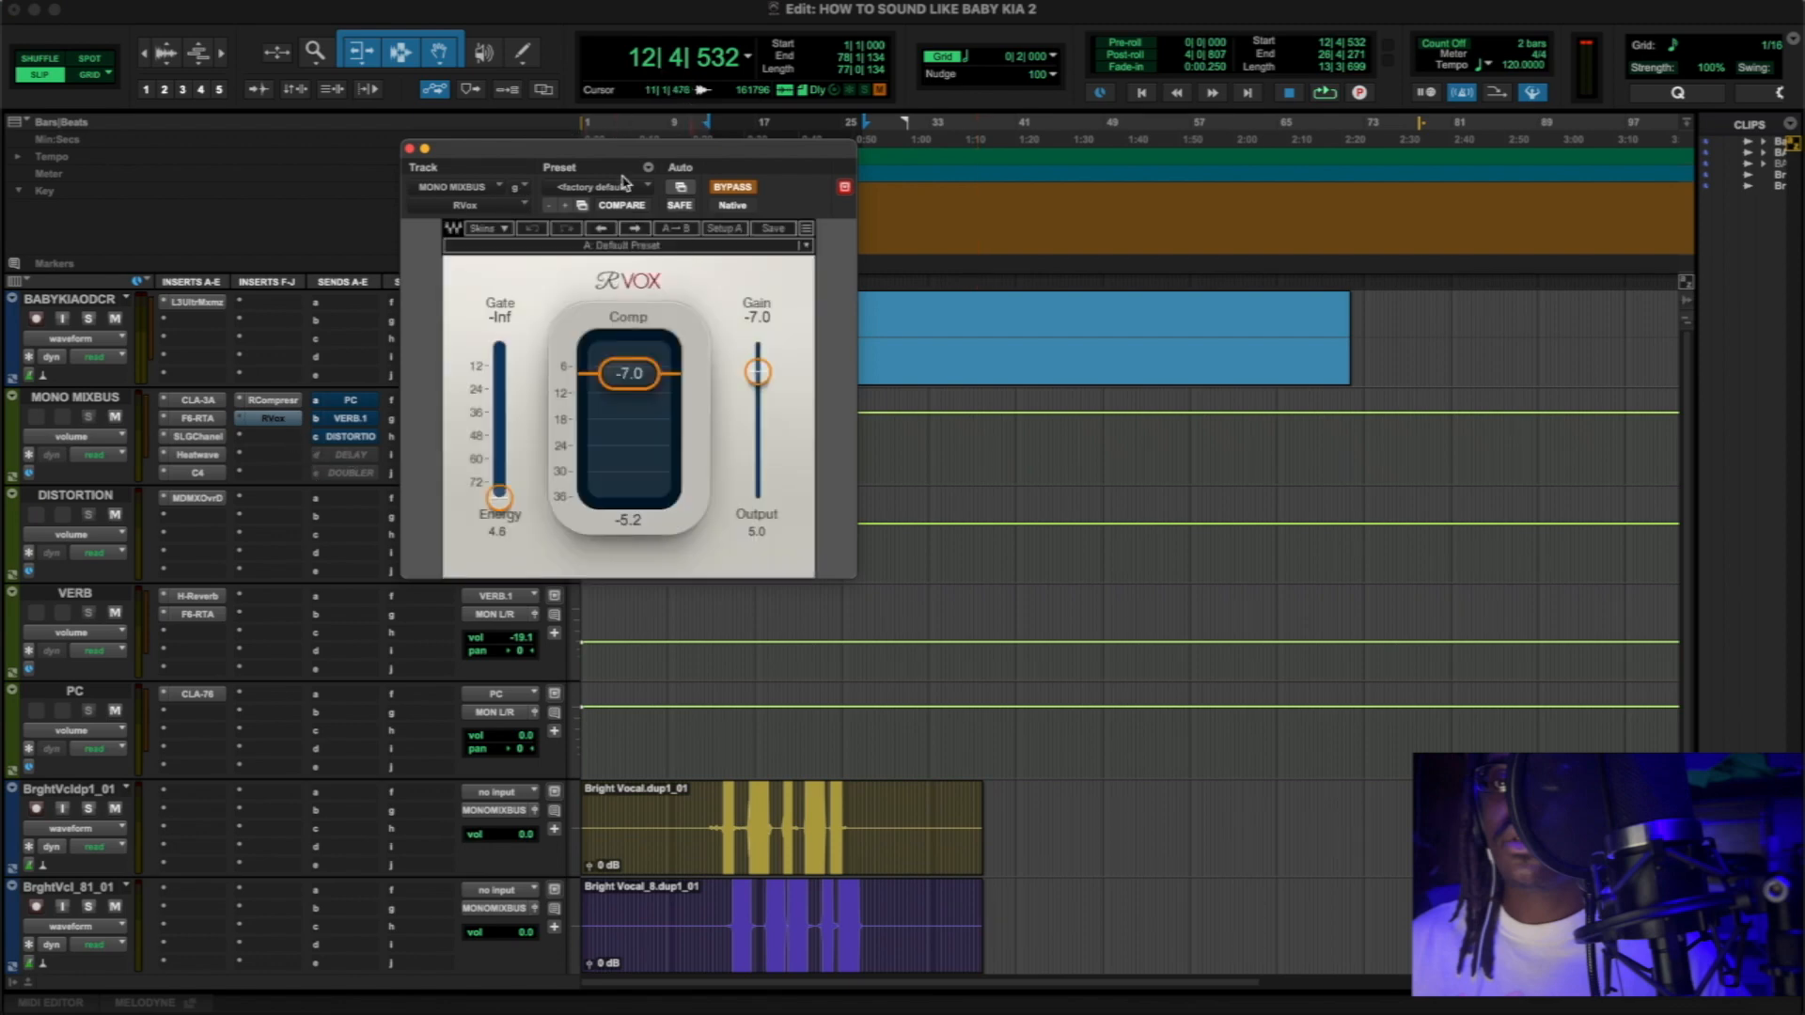
pyautogui.moveTo(620, 162); pyautogui.dragTo(763, 250)
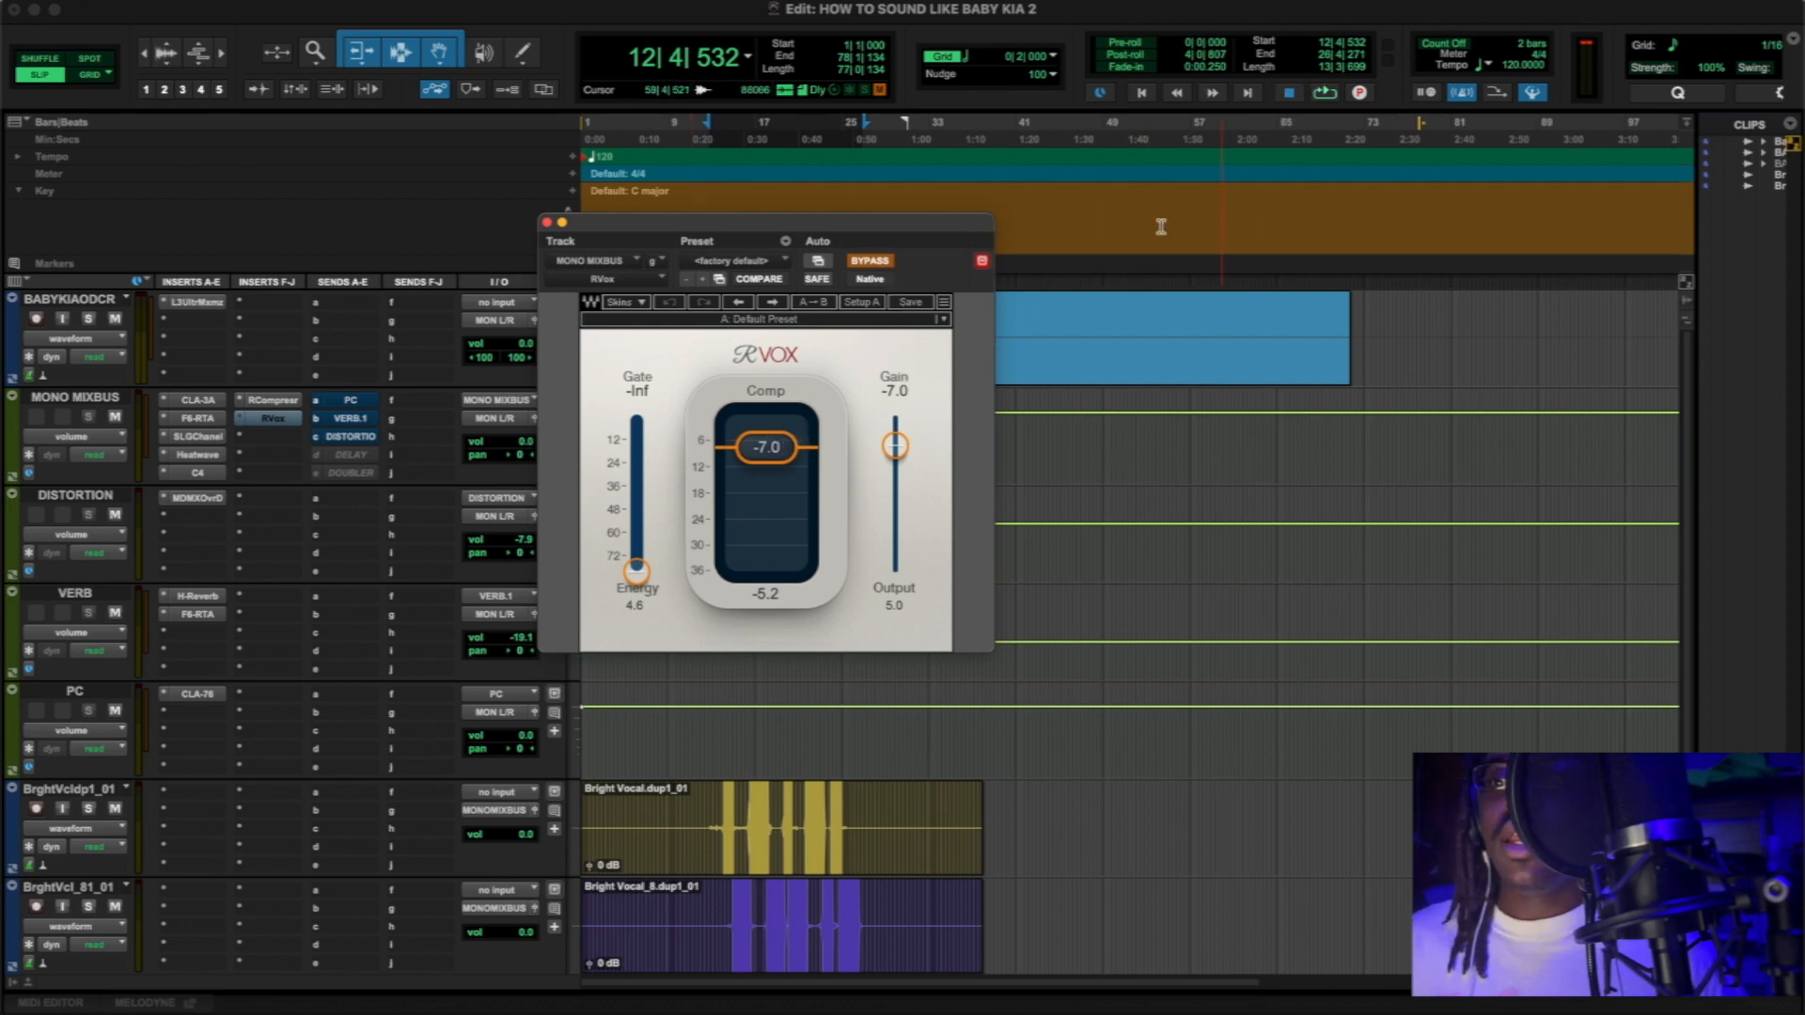
pyautogui.click(1324, 94)
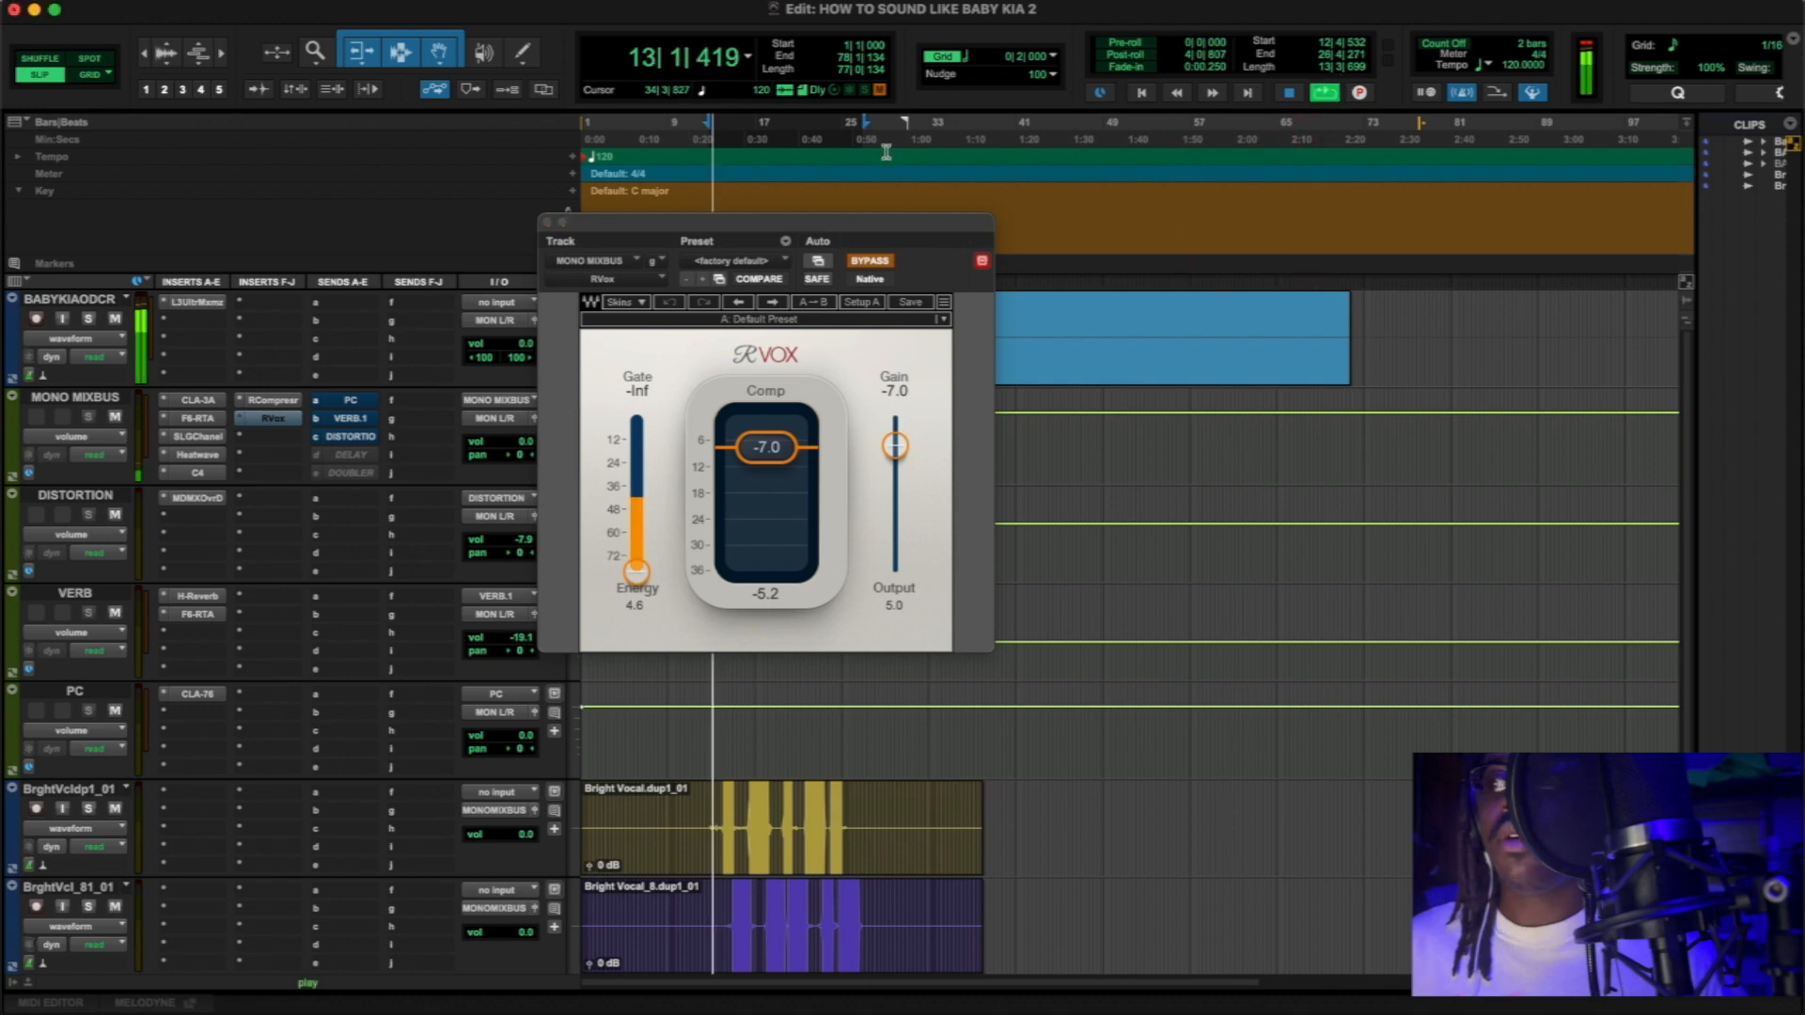
pyautogui.click(866, 262)
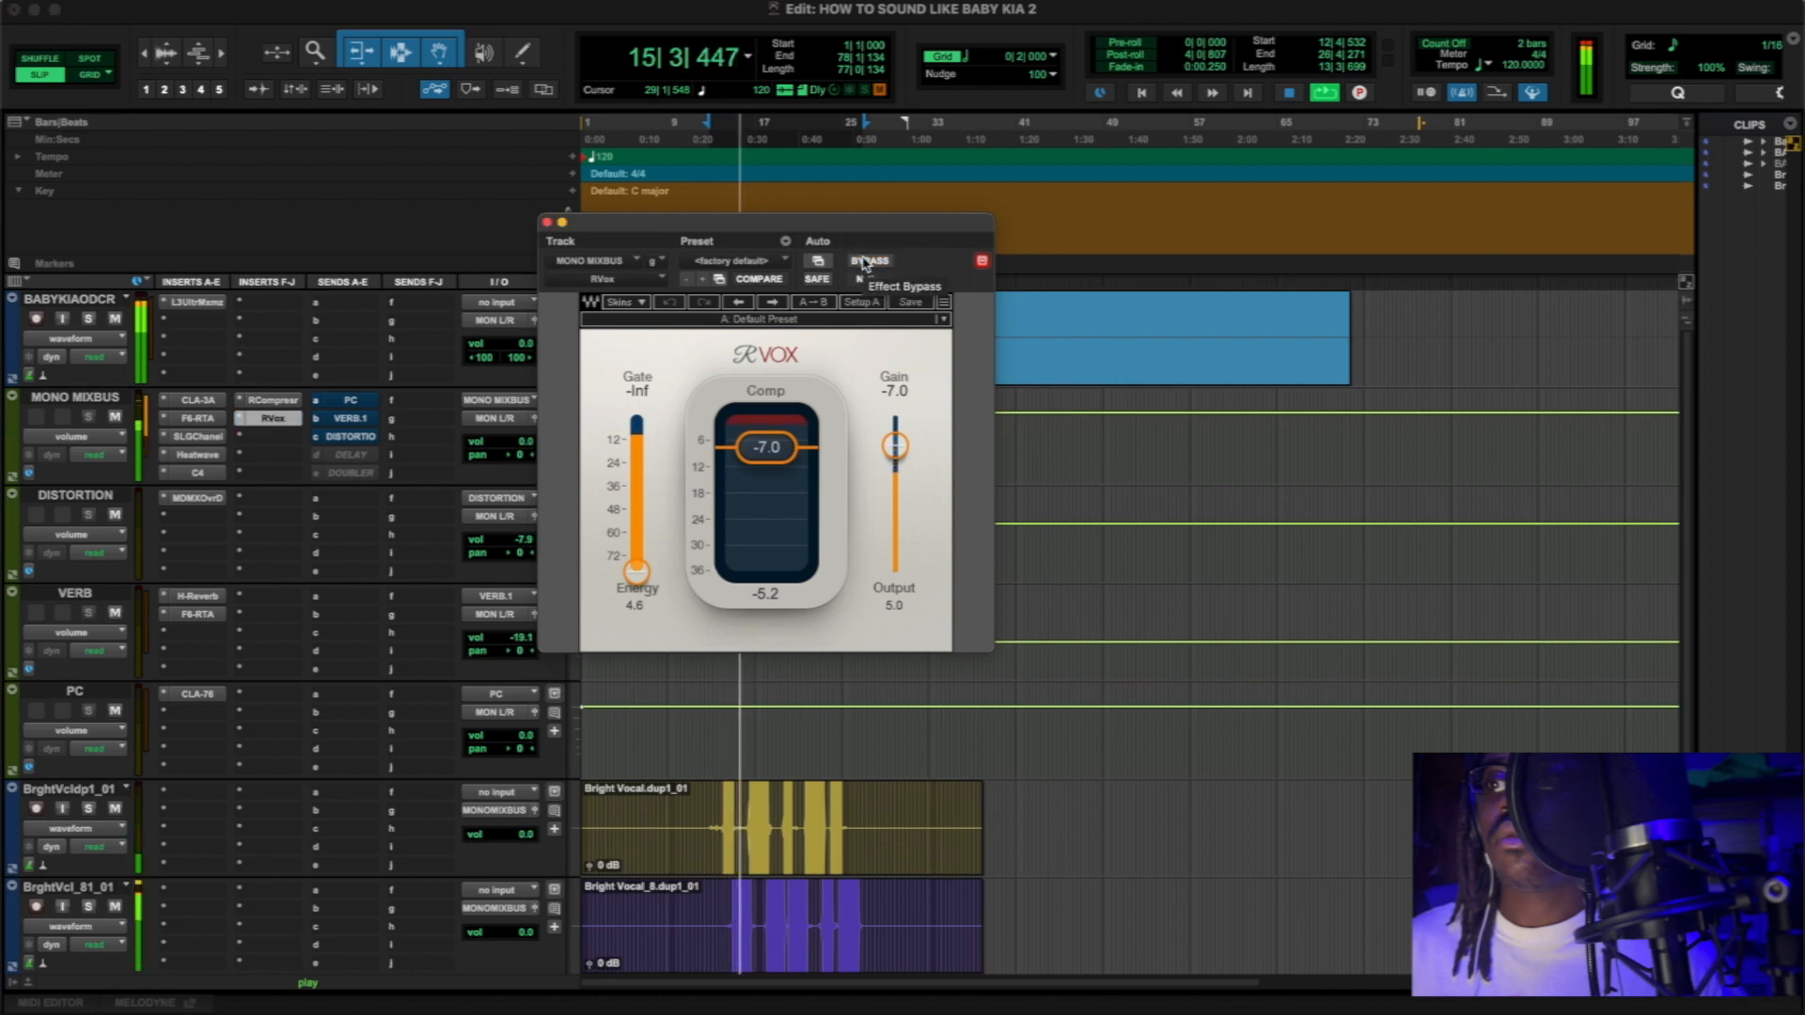
pyautogui.click(866, 262)
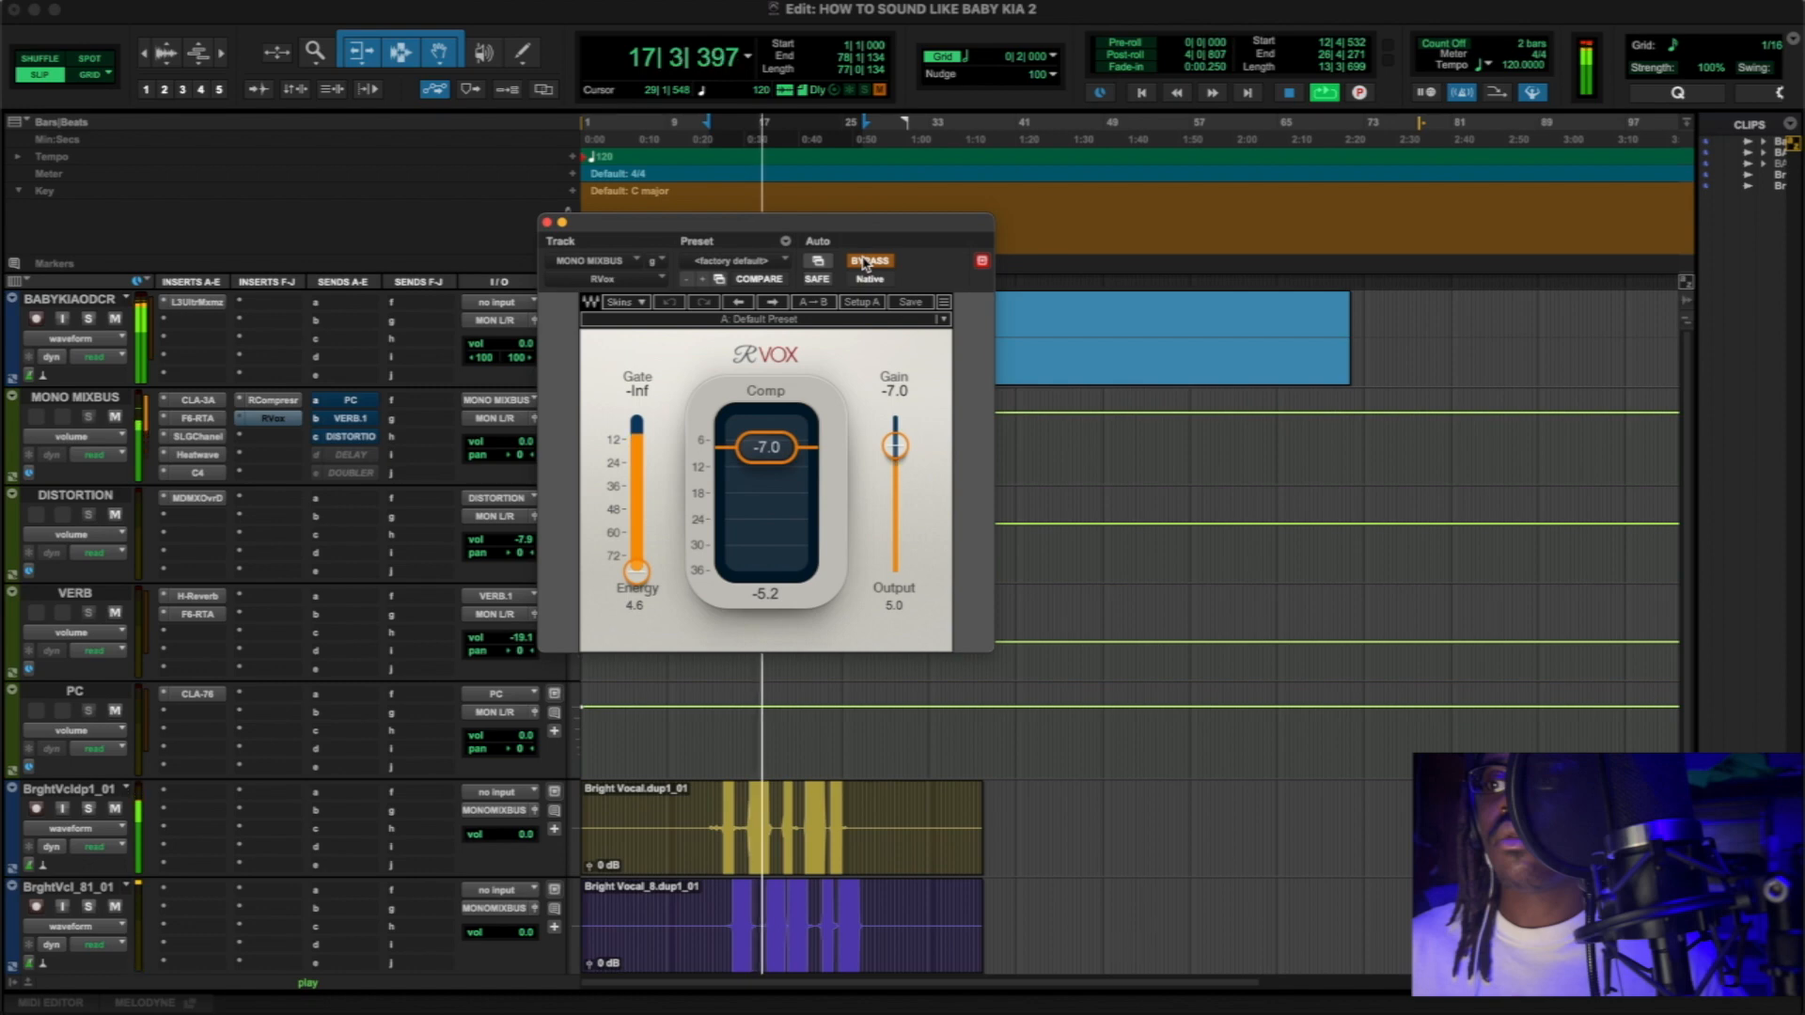
pyautogui.click(866, 262)
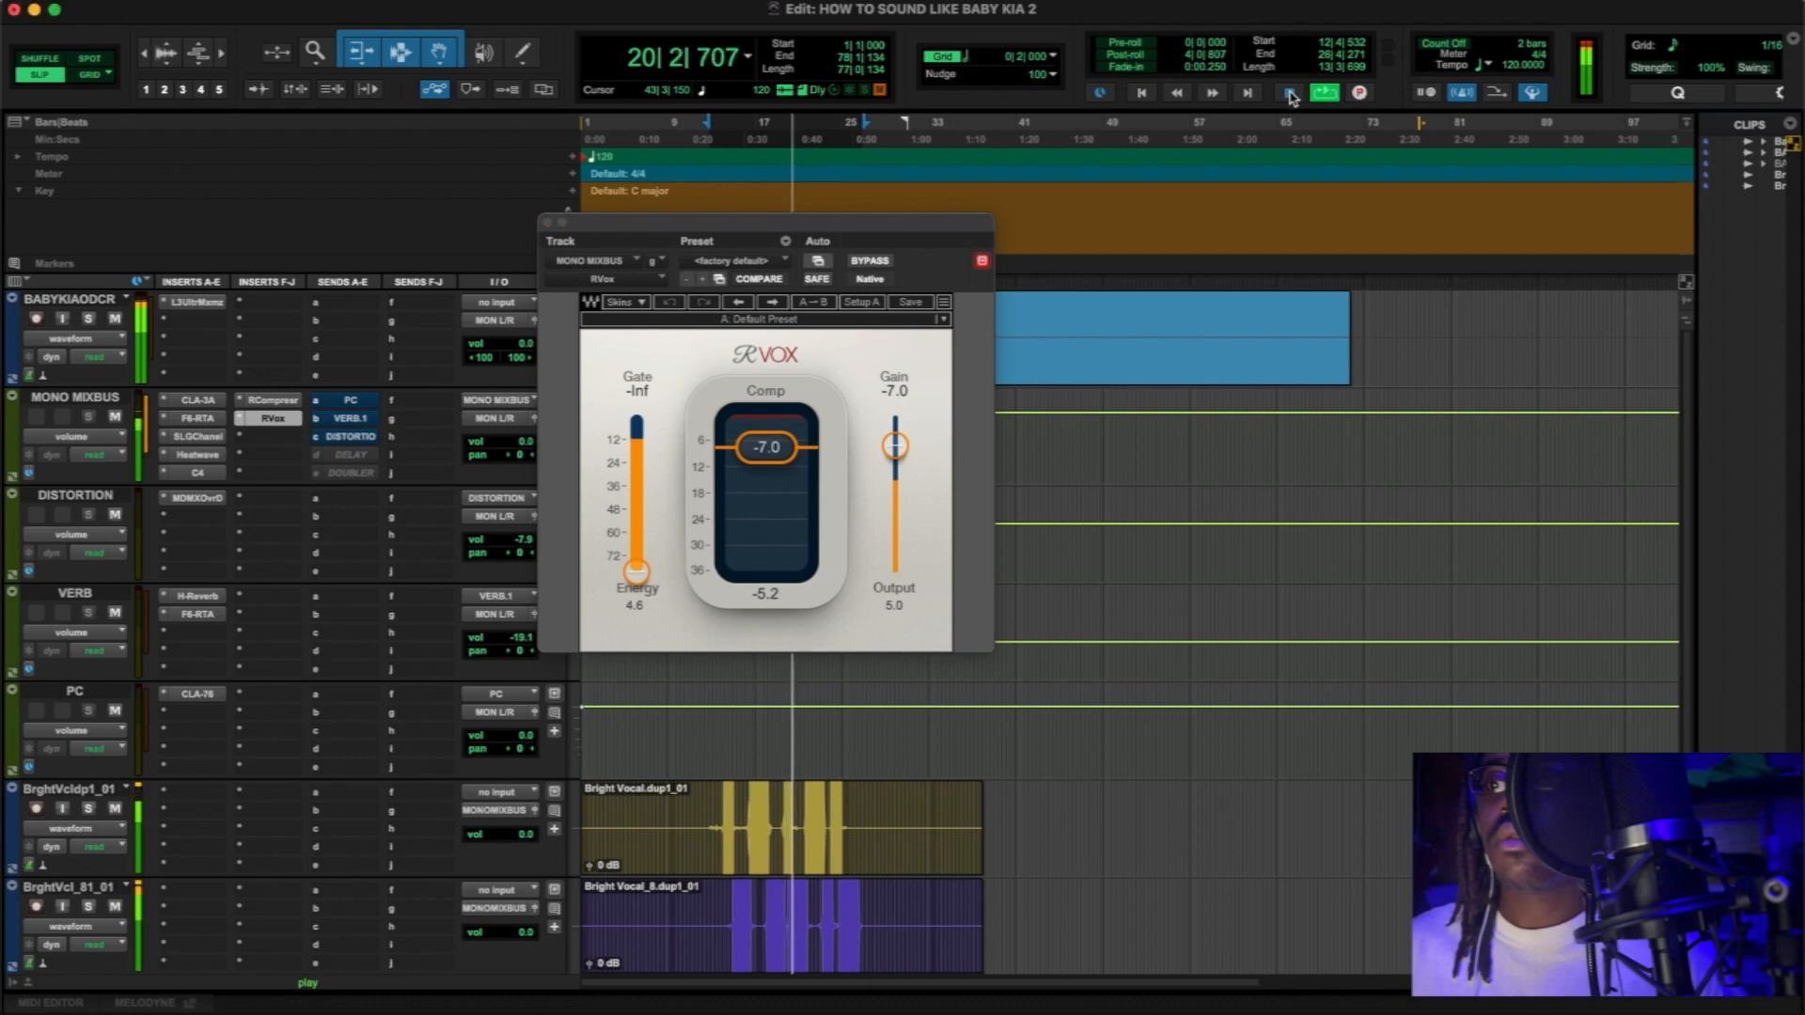
pyautogui.click(1290, 93)
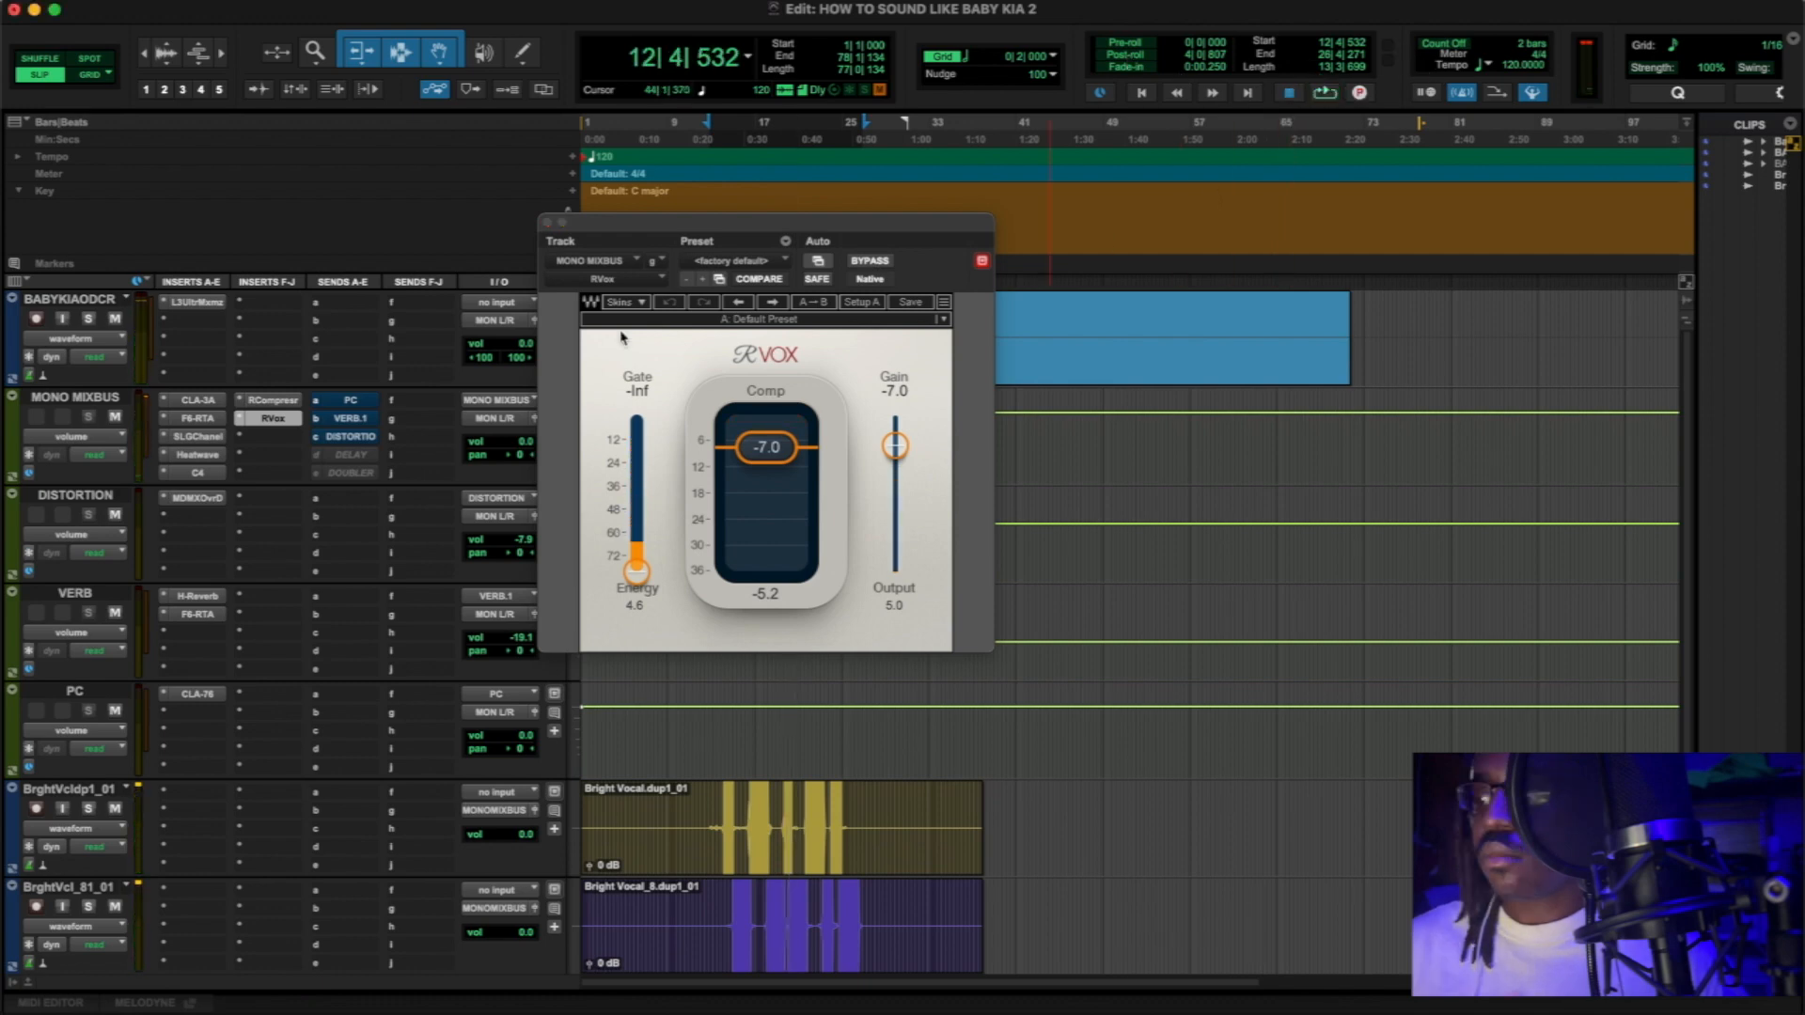
pyautogui.click(548, 224)
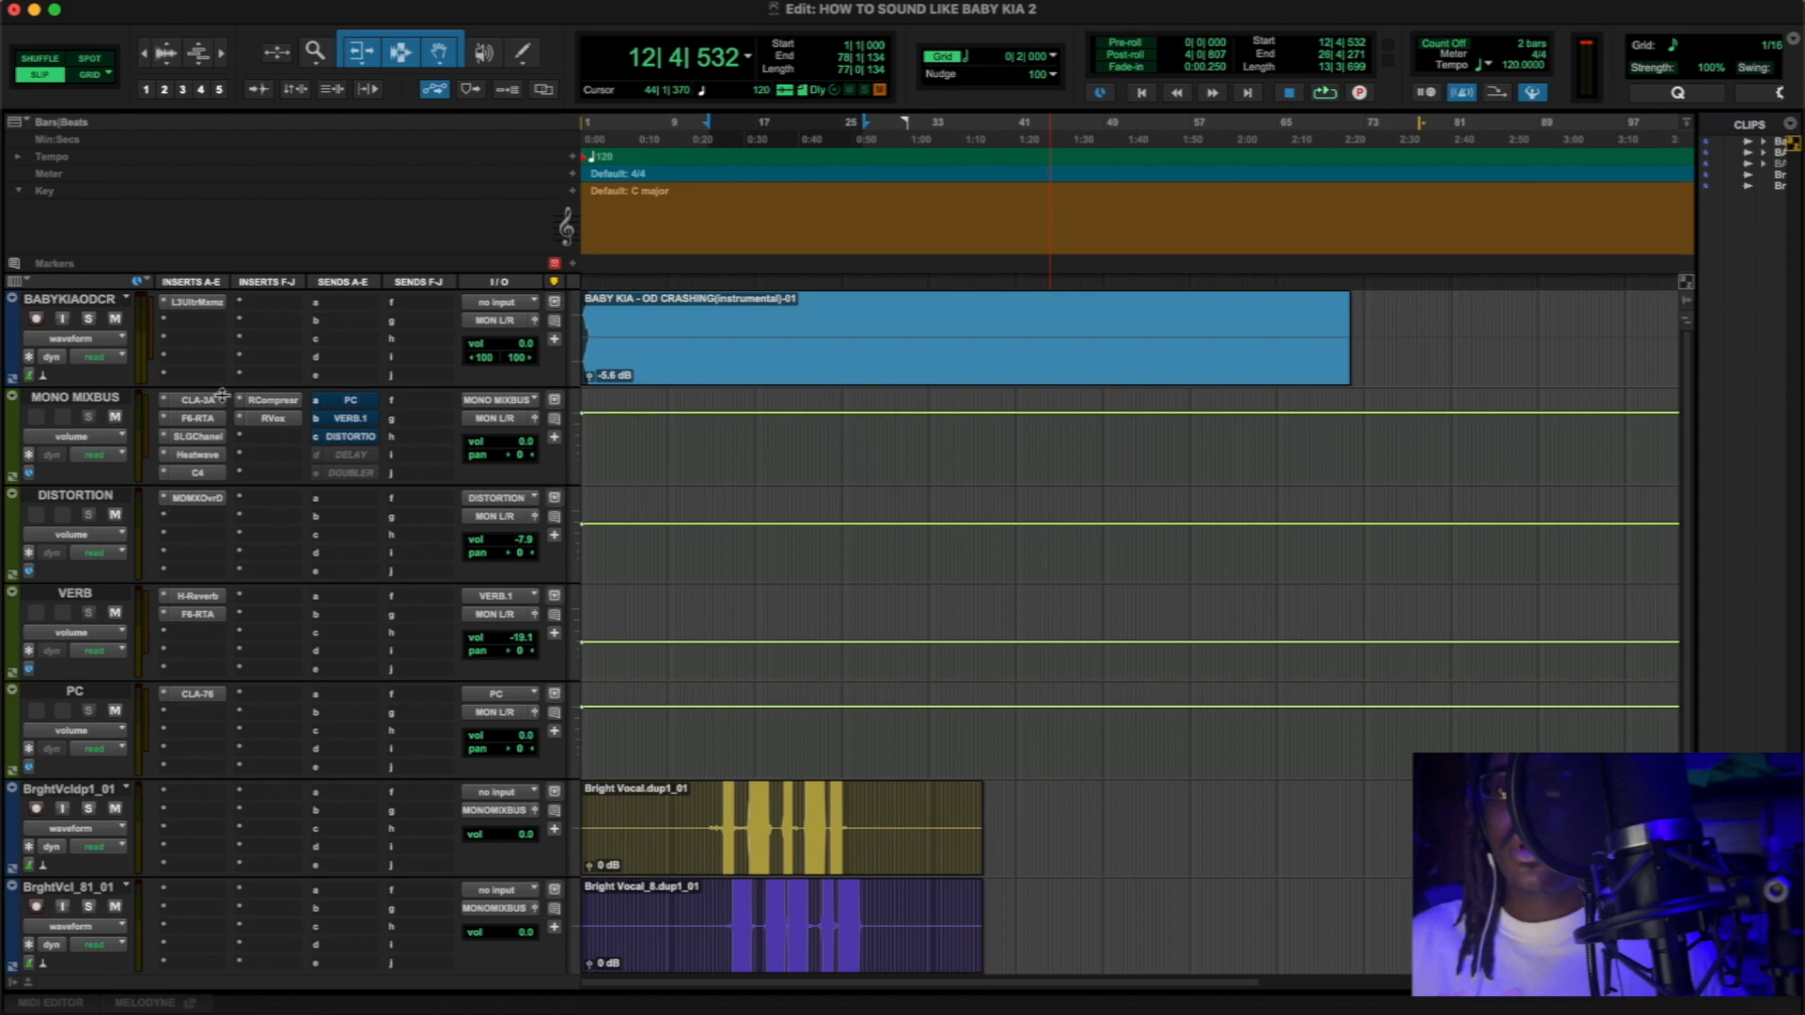
# - Unmute the PC send on MONO MIXBUS and open its send fader window
pyautogui.rightClick(364, 402)
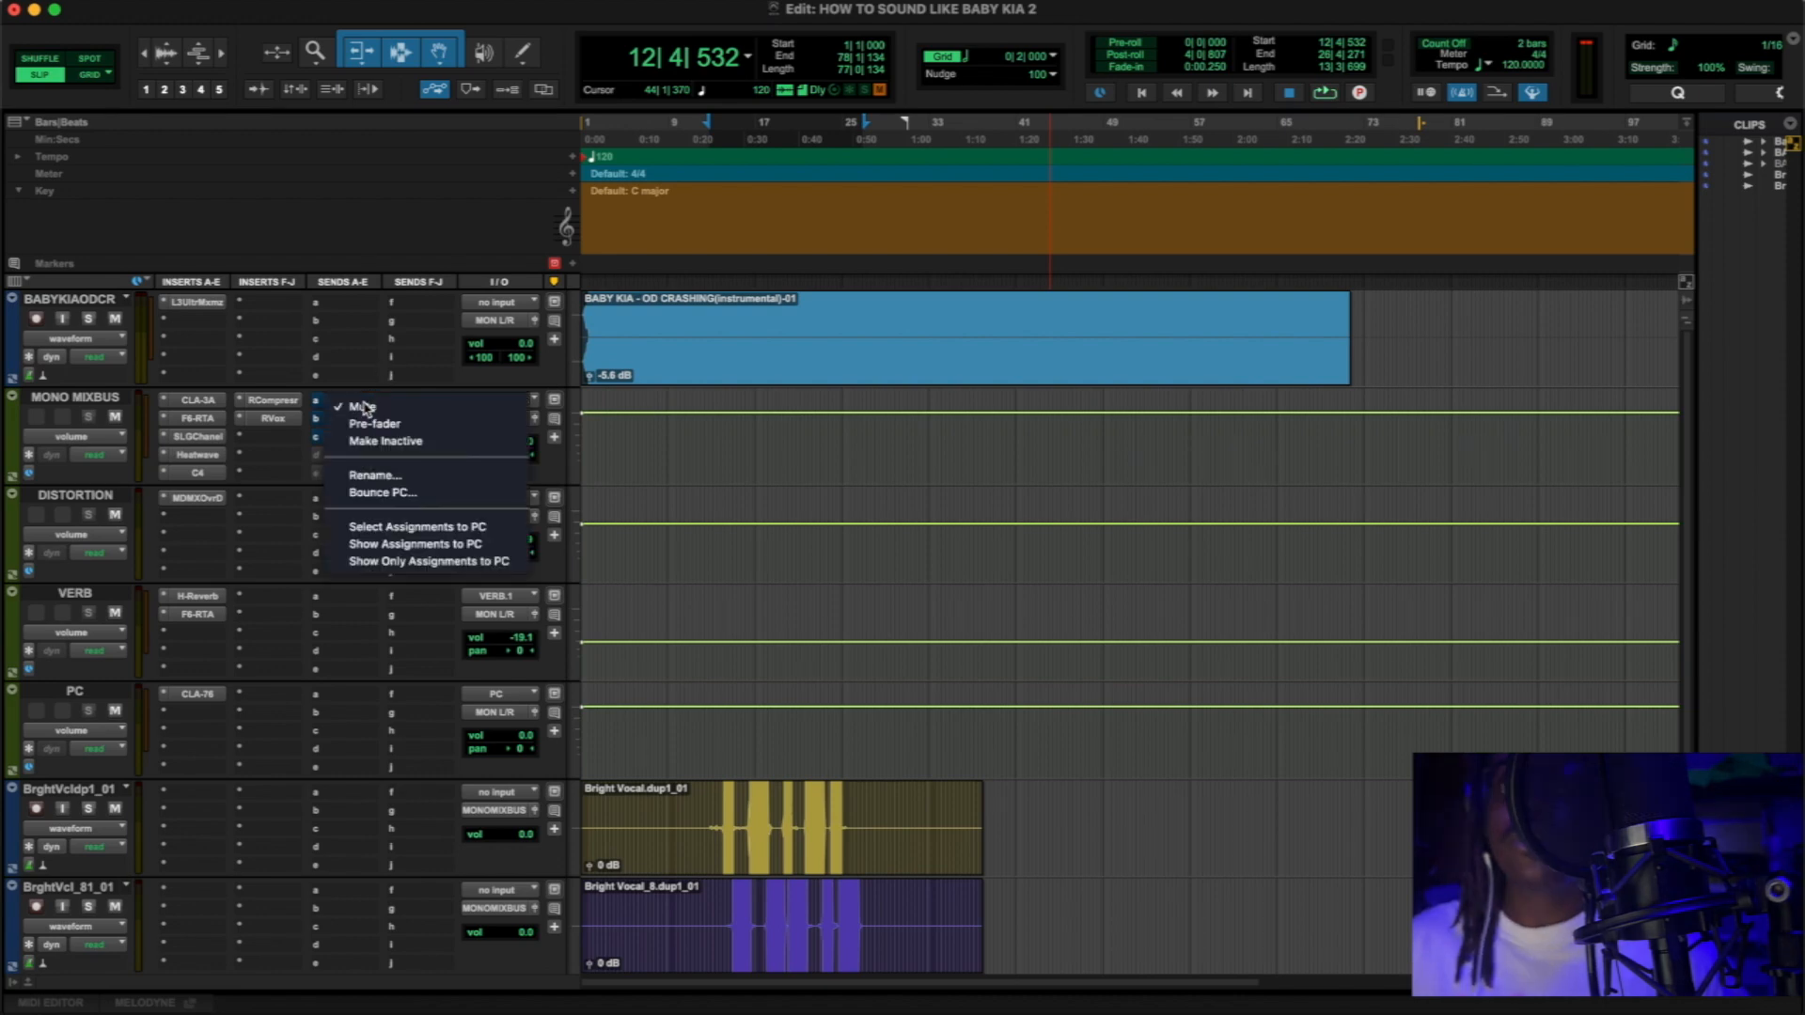
pyautogui.click(363, 407)
pyautogui.click(356, 404)
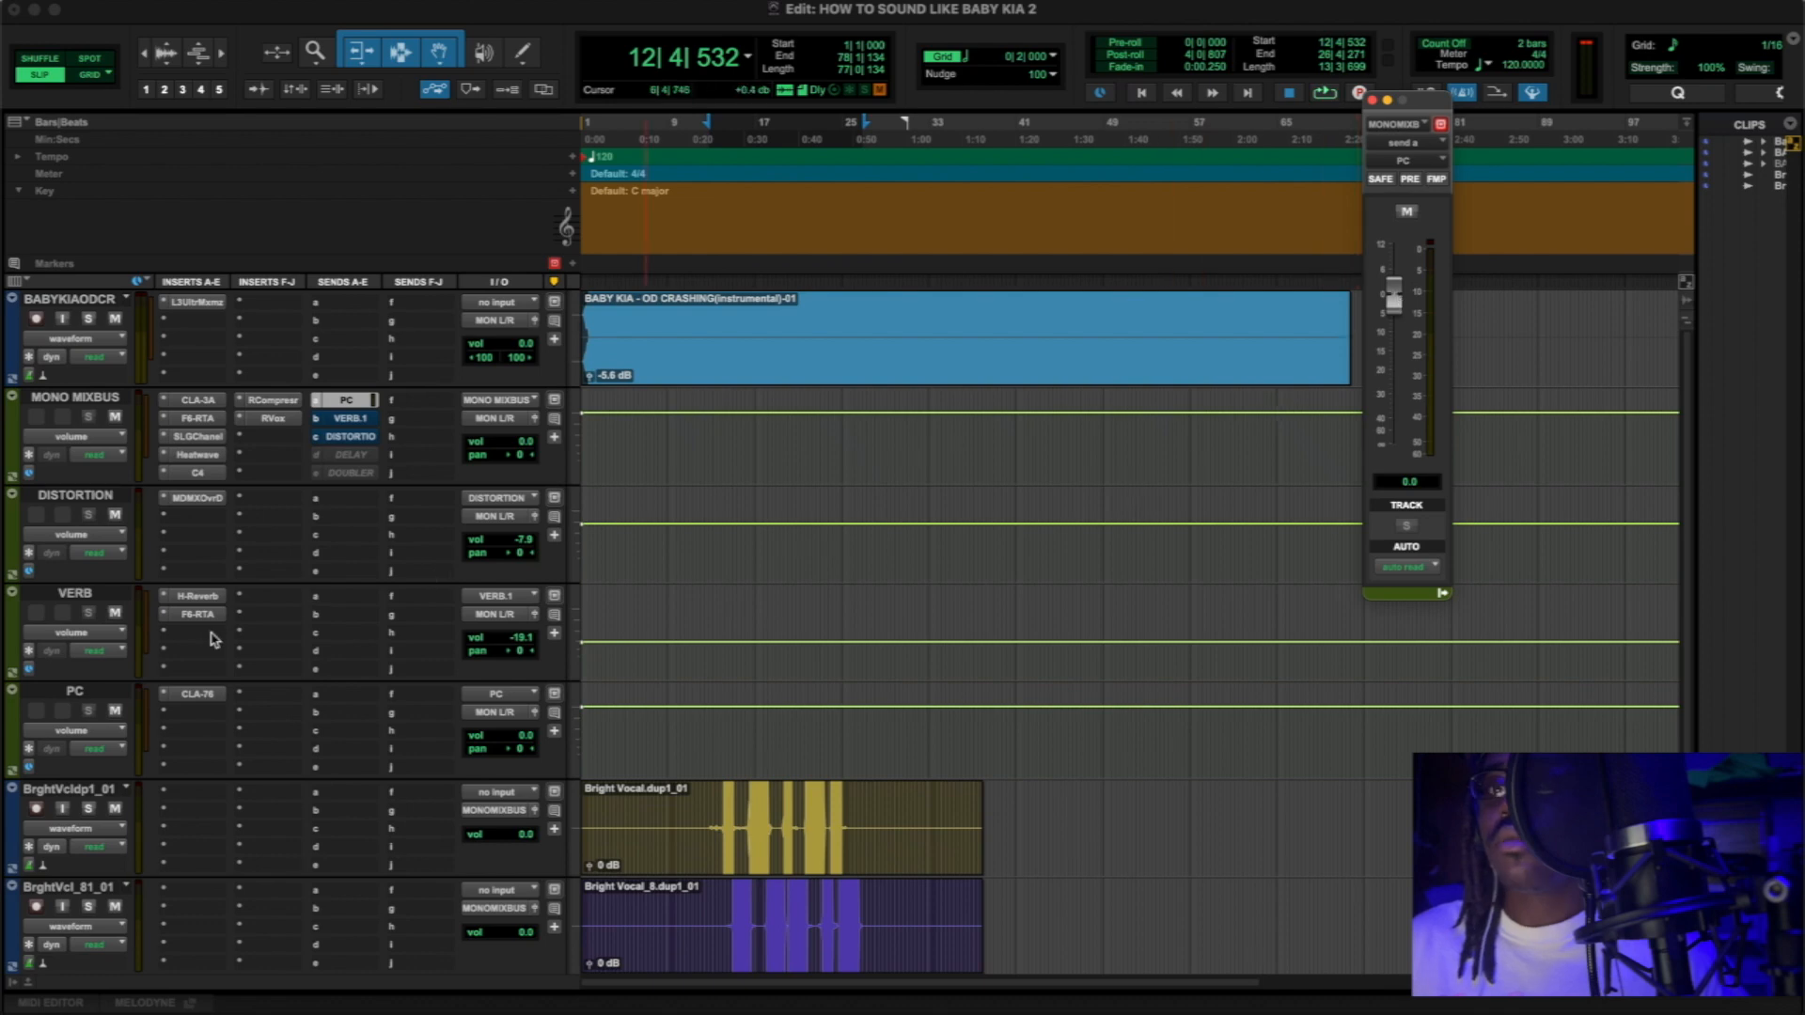
# - Compare the vocals with the PC track's CLA-76 bypassed and active during playback, leave it active, and close the plug-in
pyautogui.click(209, 697)
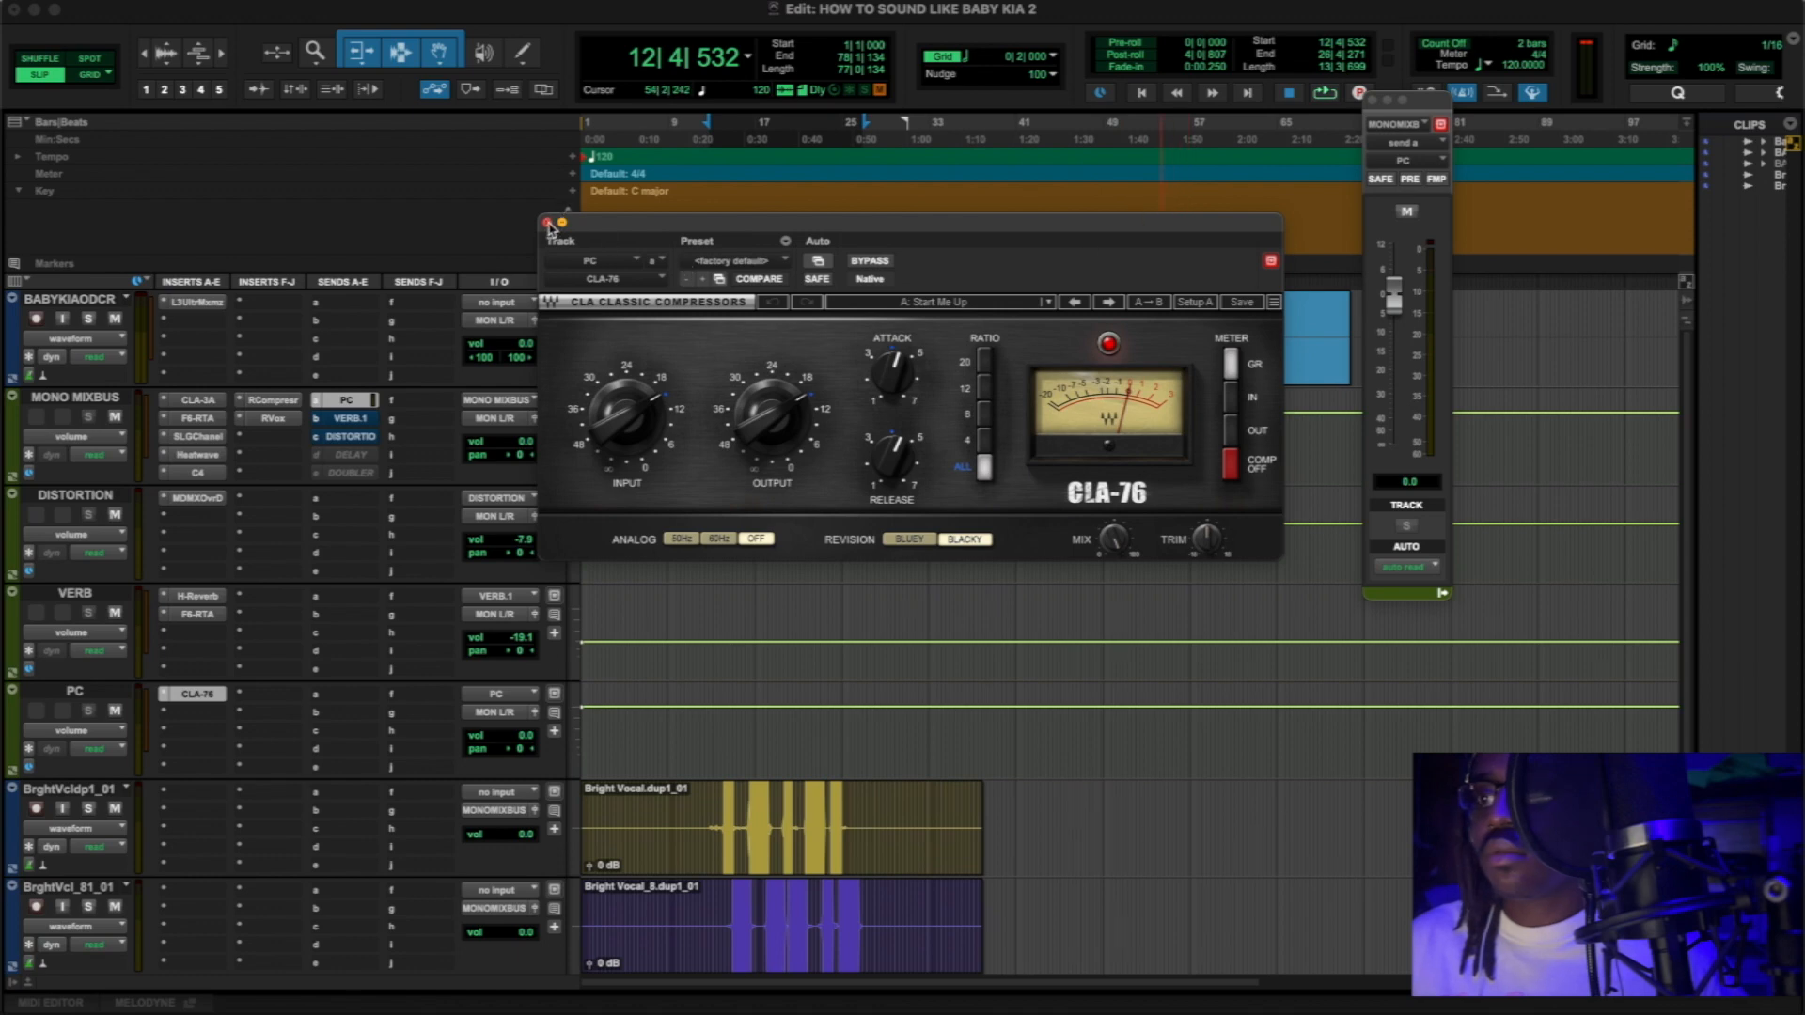
pyautogui.click(868, 261)
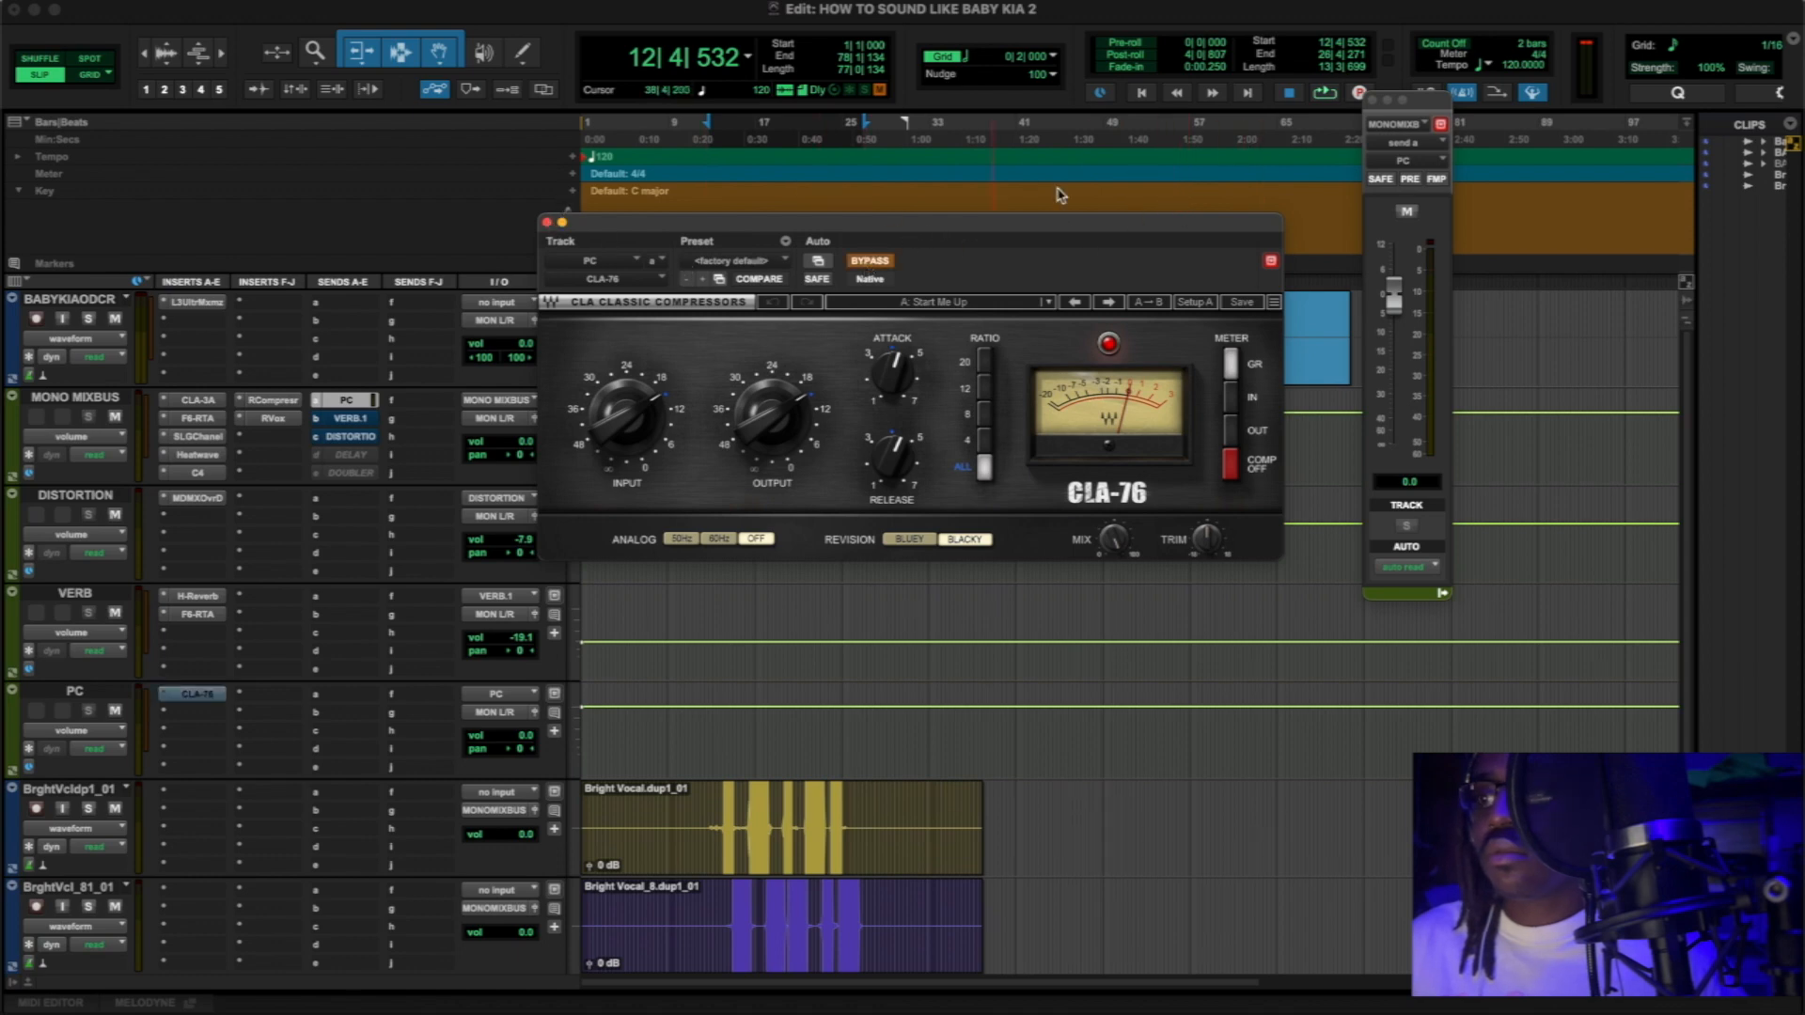
pyautogui.click(1323, 94)
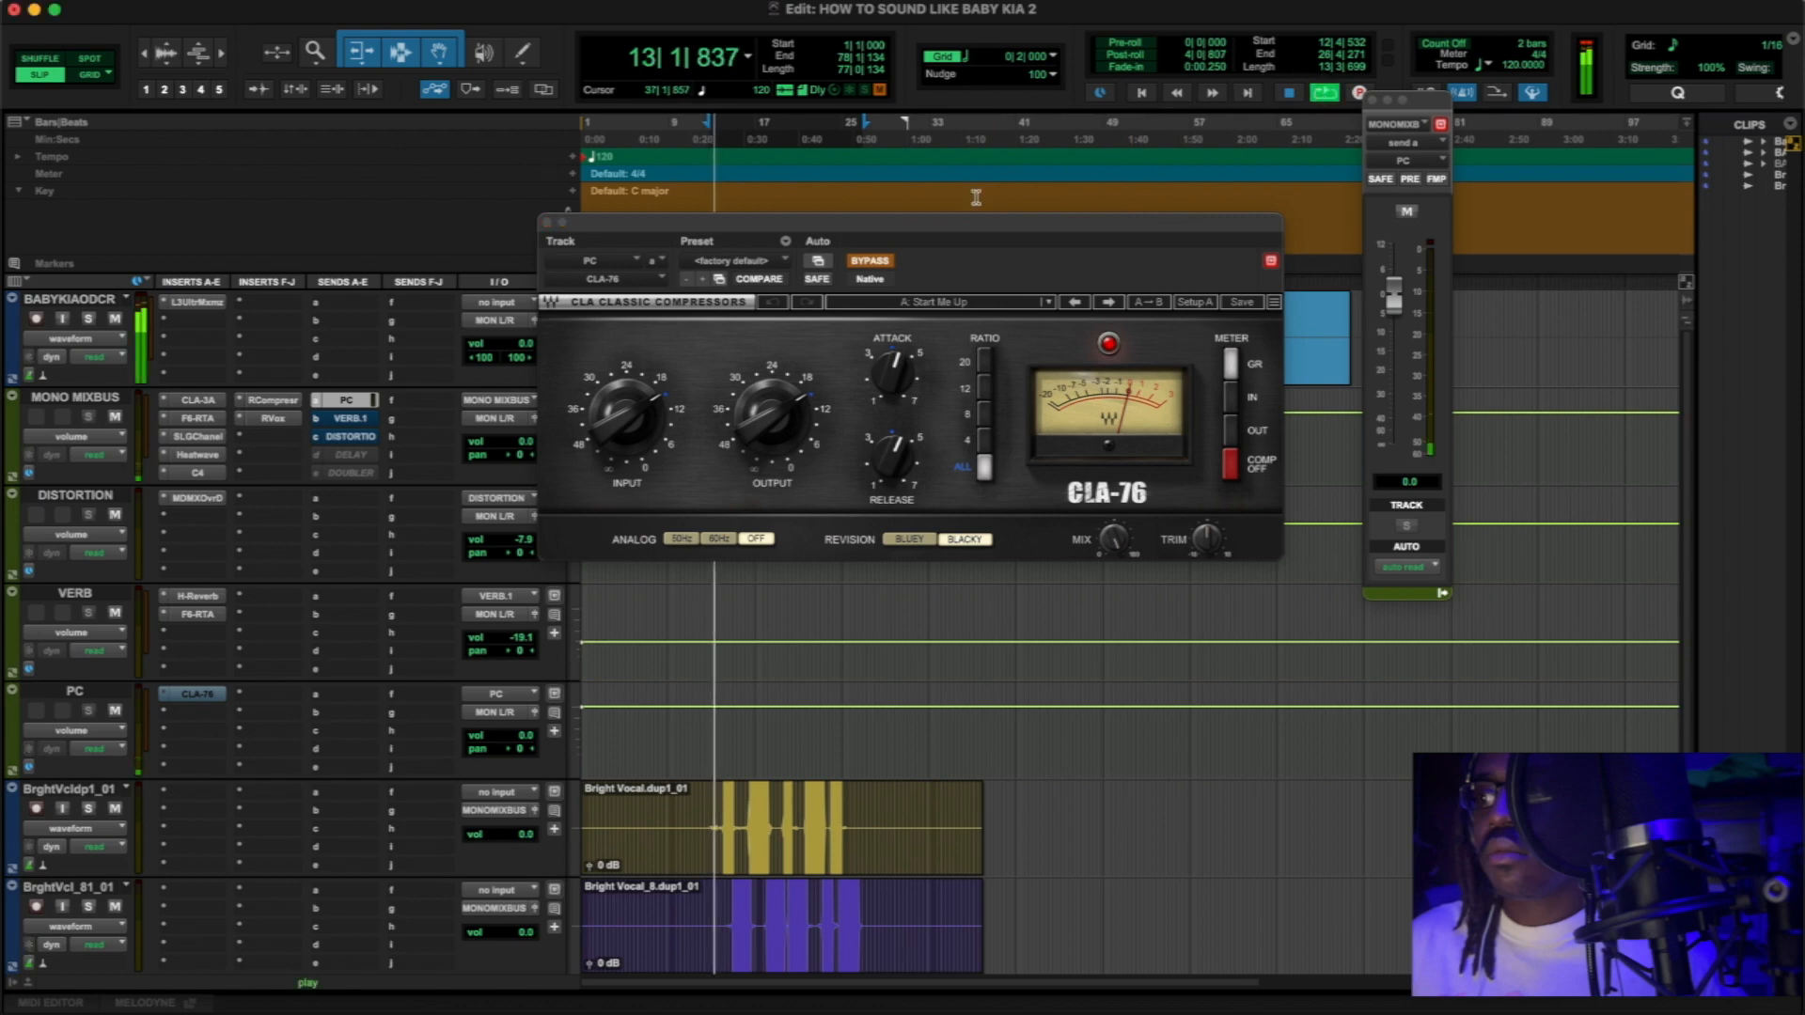
pyautogui.click(867, 261)
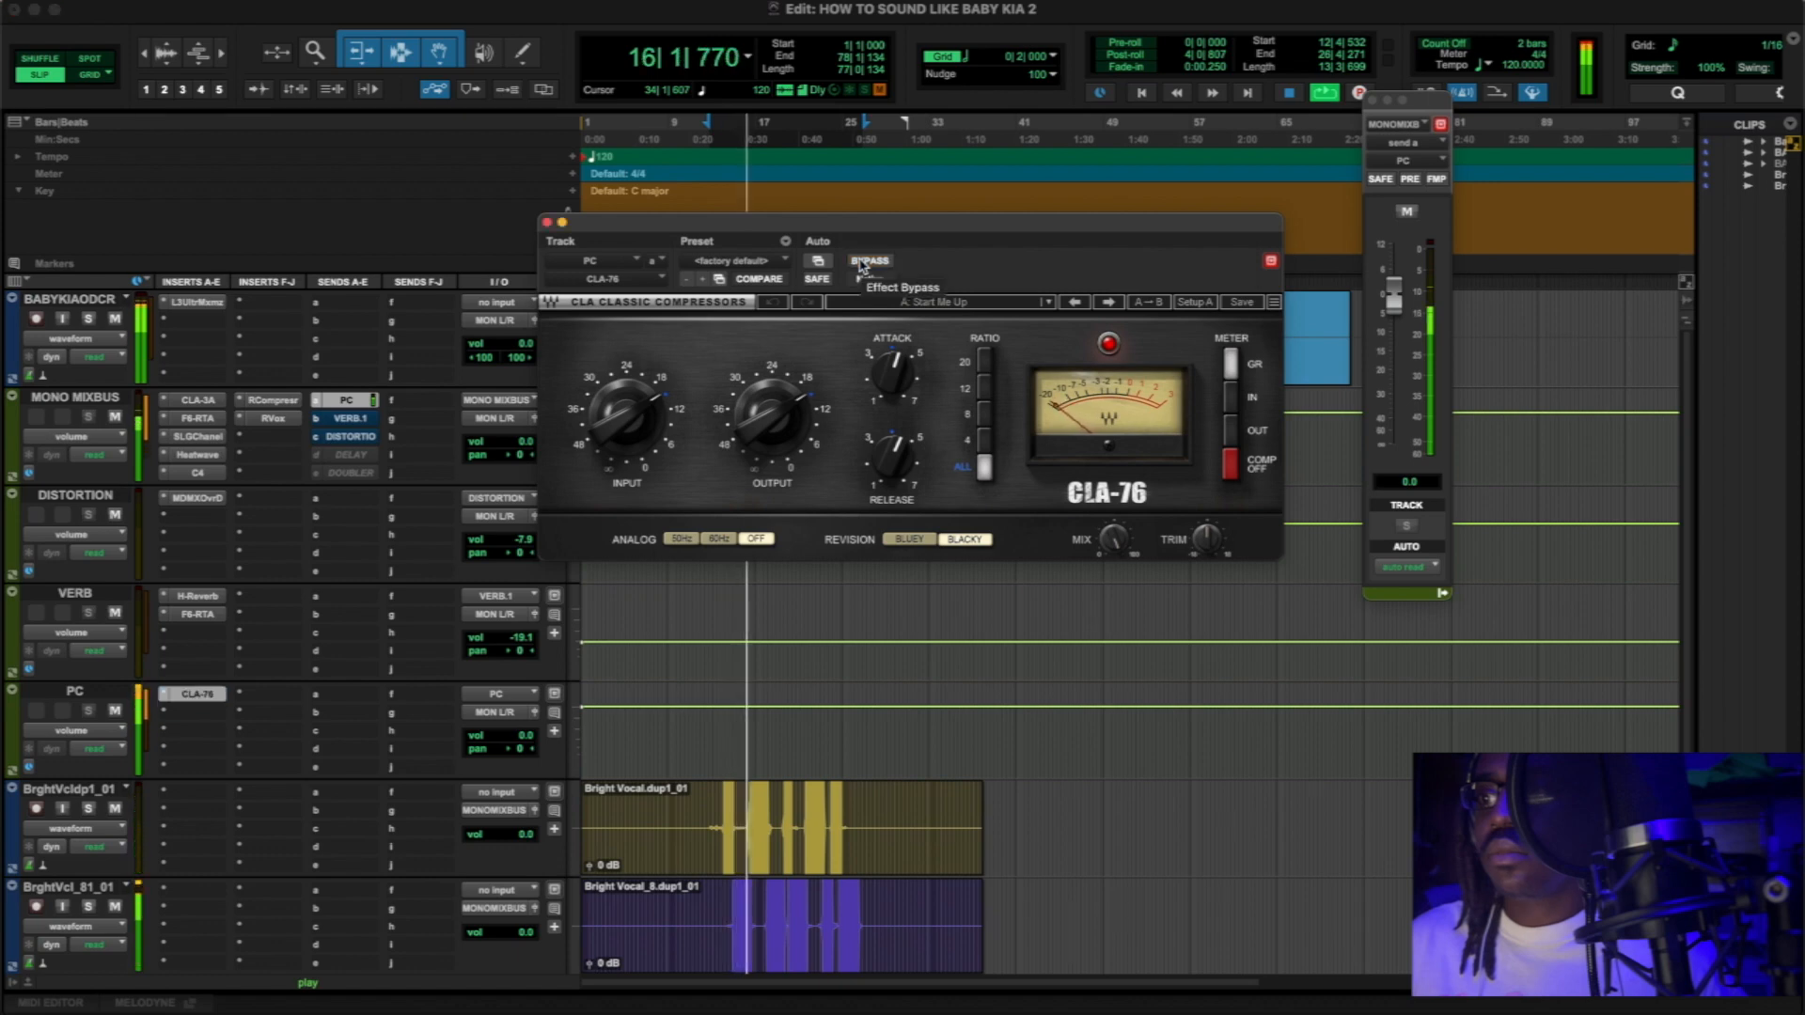
pyautogui.click(863, 263)
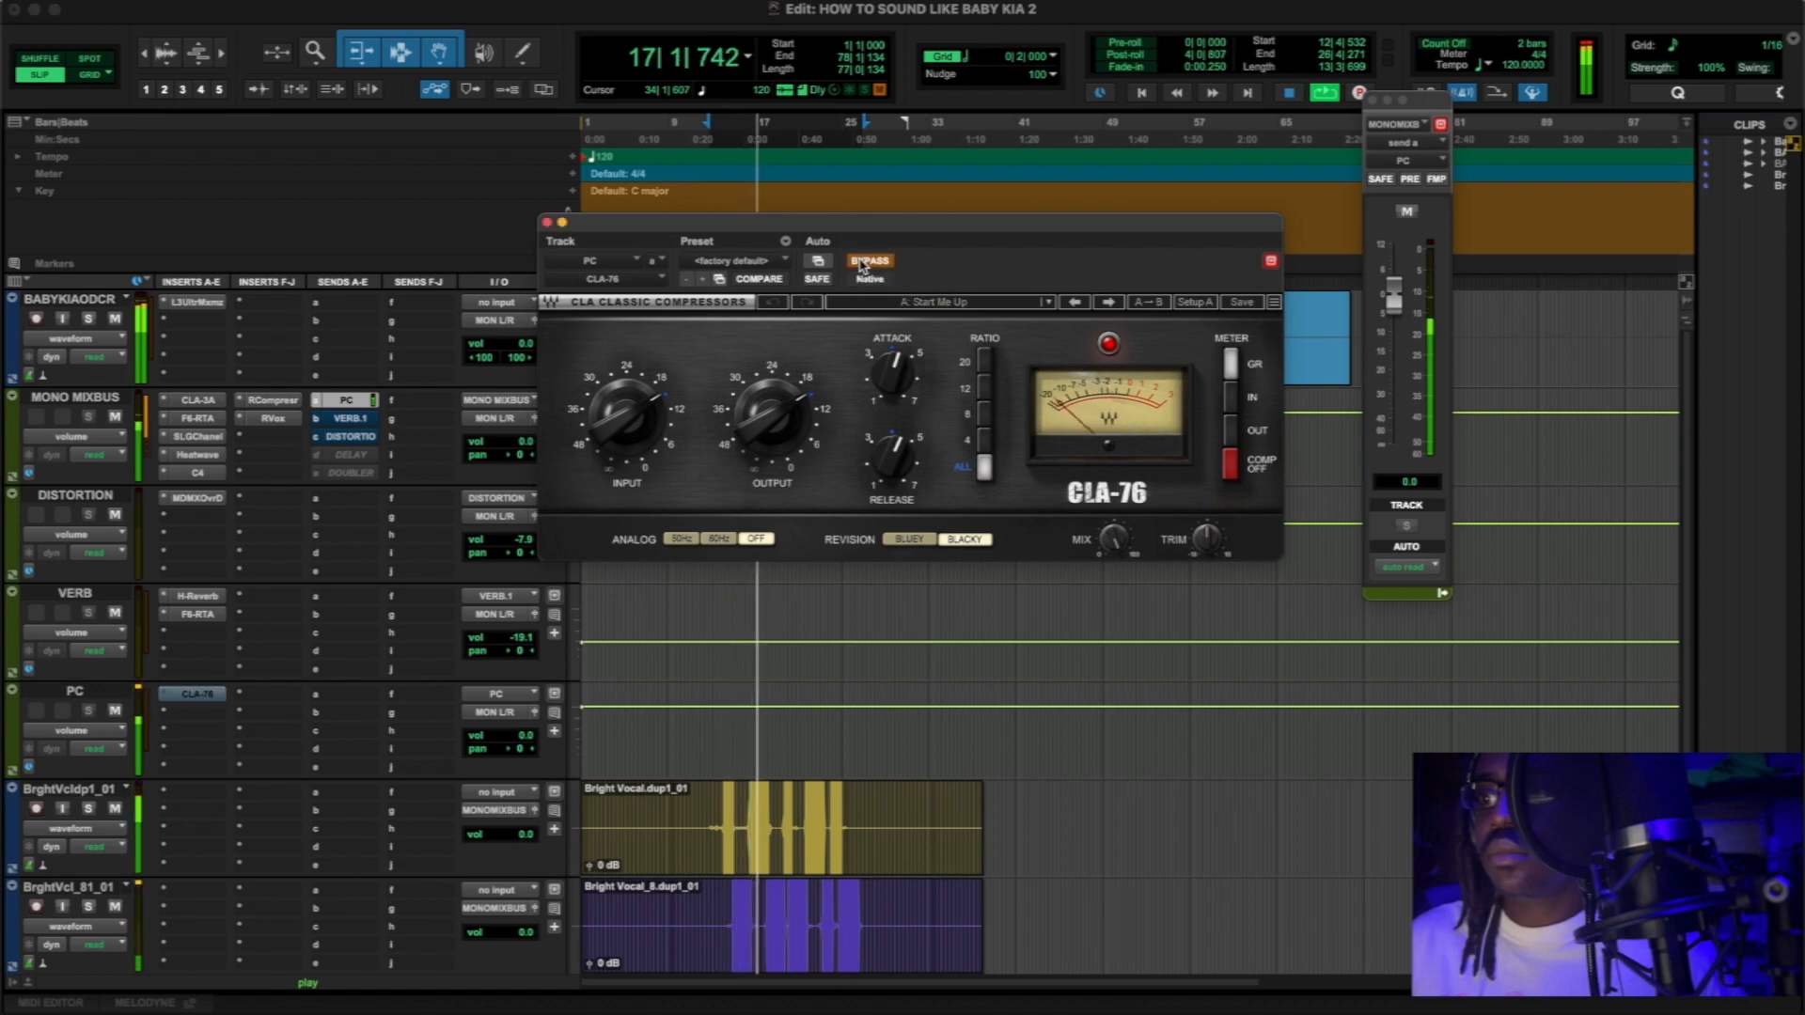
pyautogui.click(863, 263)
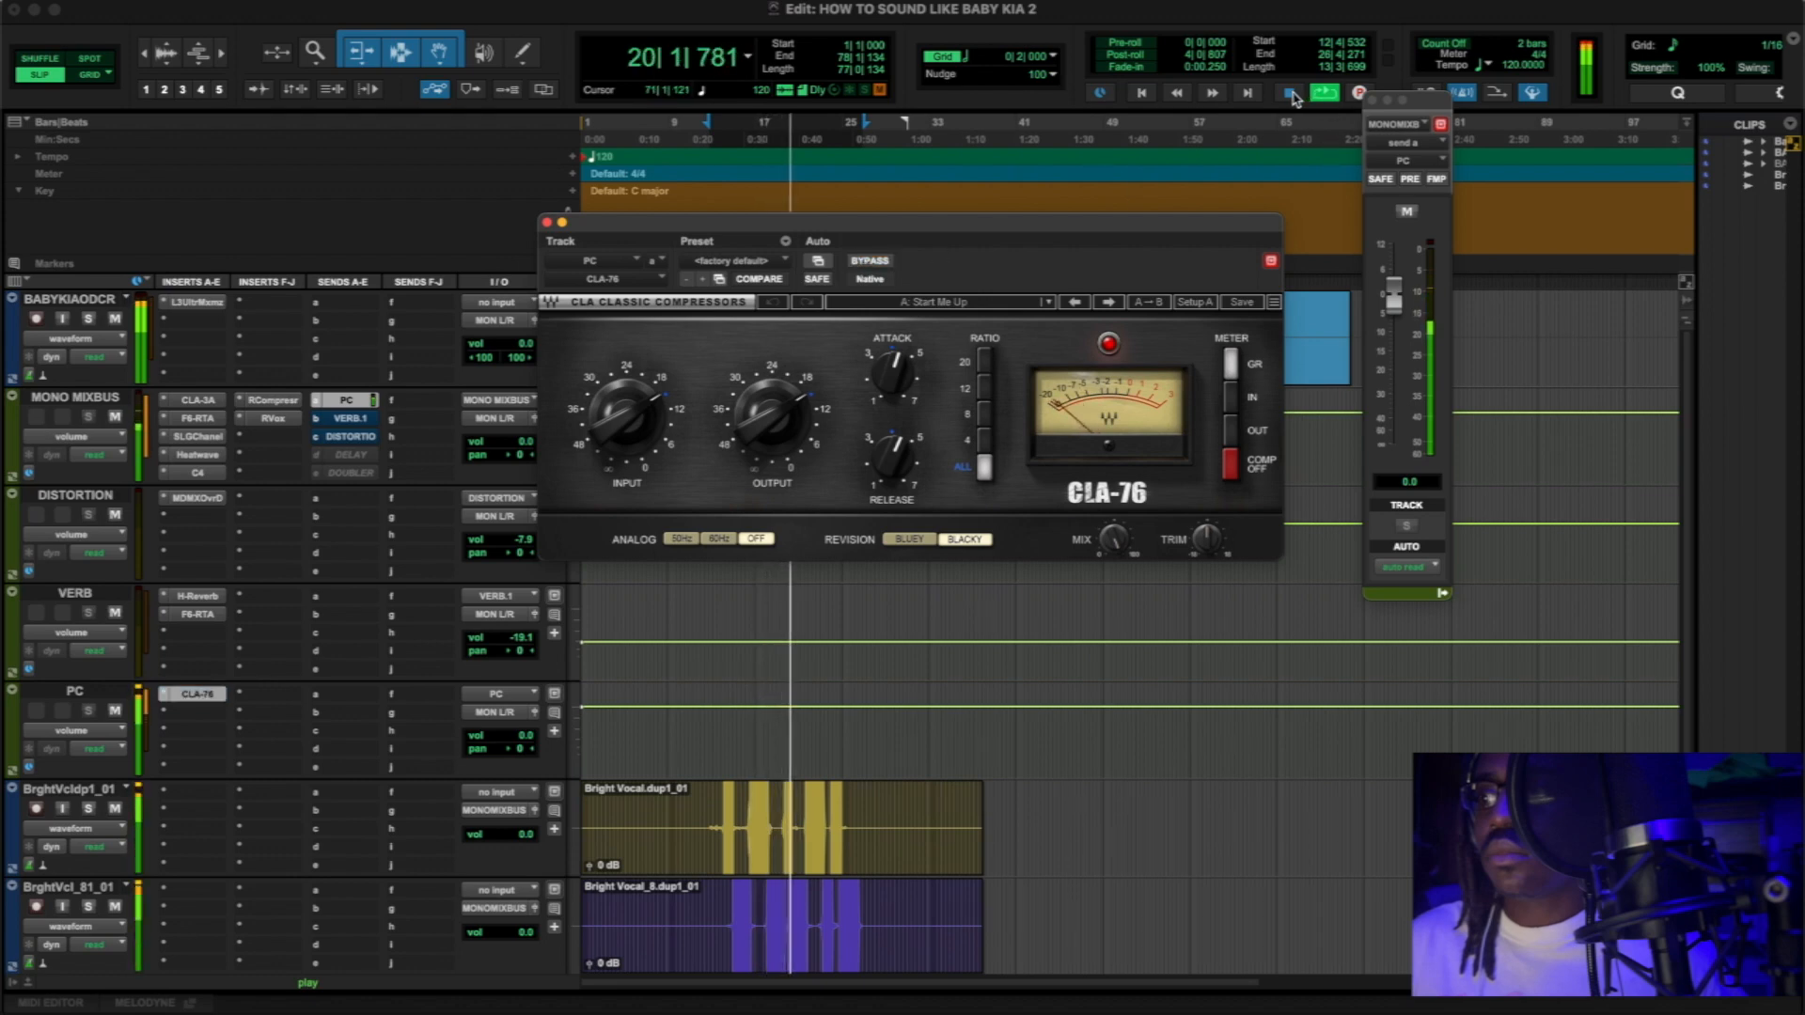
pyautogui.click(1291, 93)
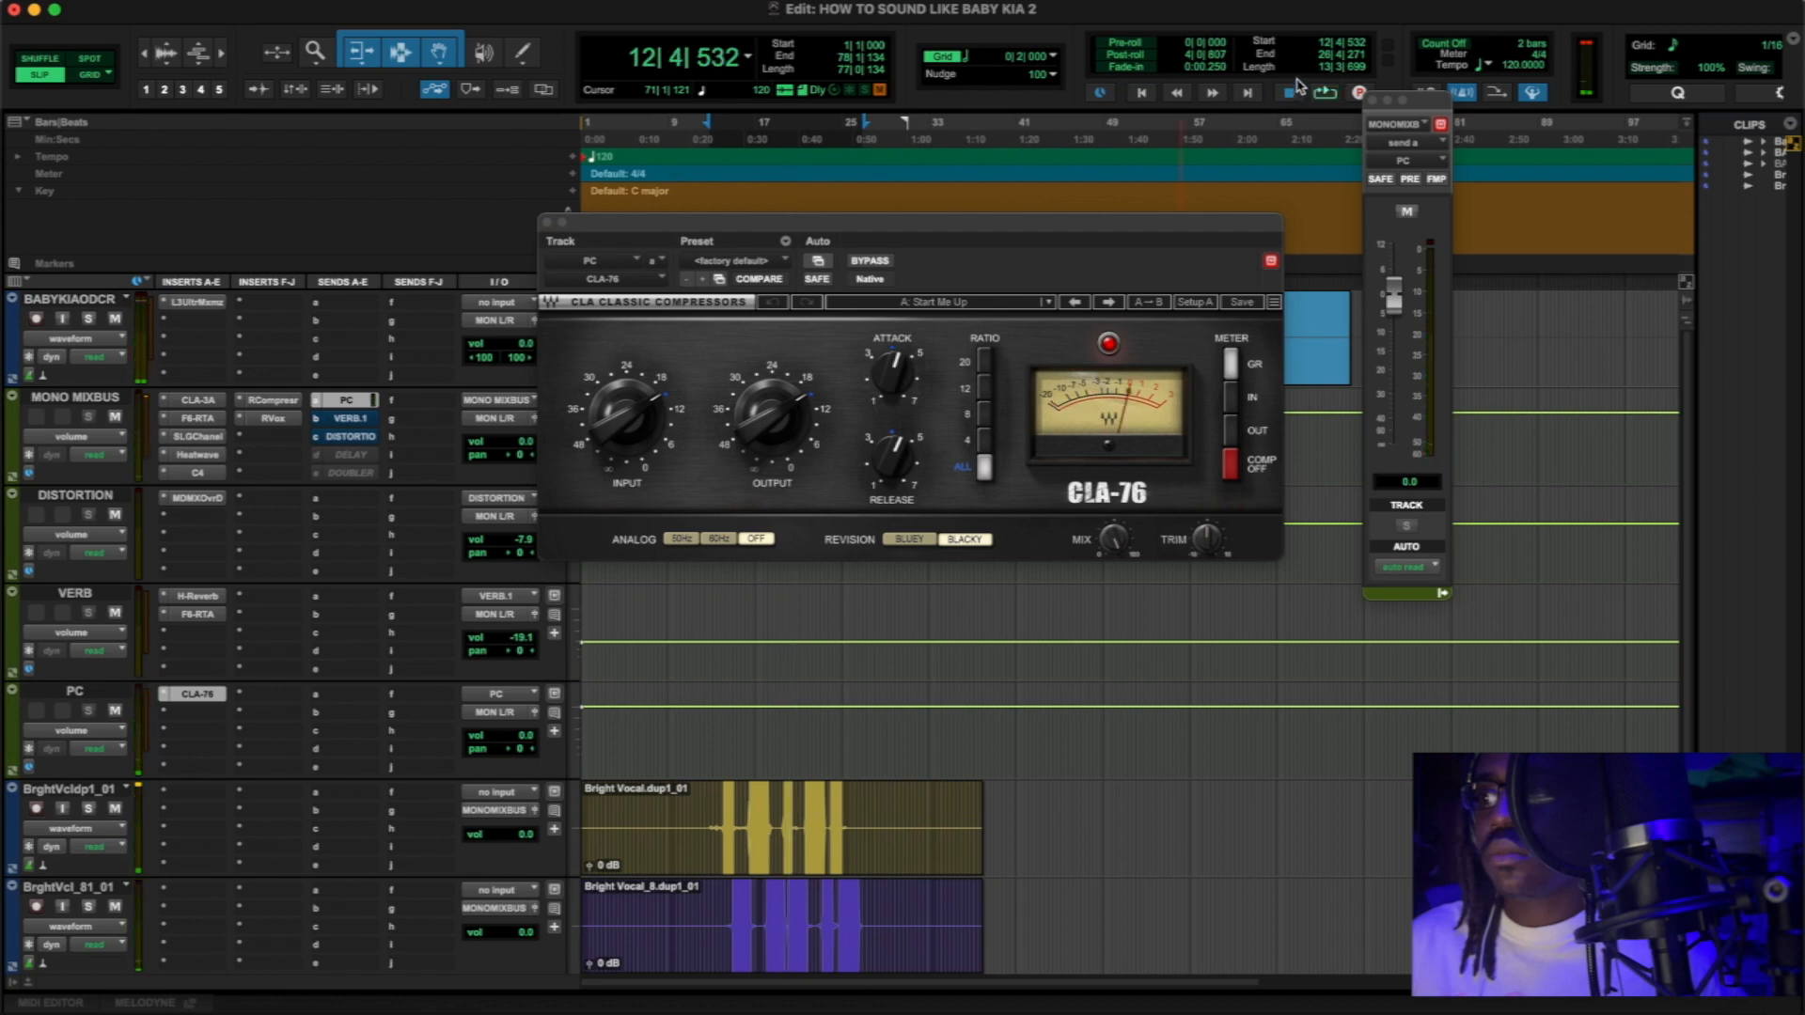
pyautogui.click(548, 226)
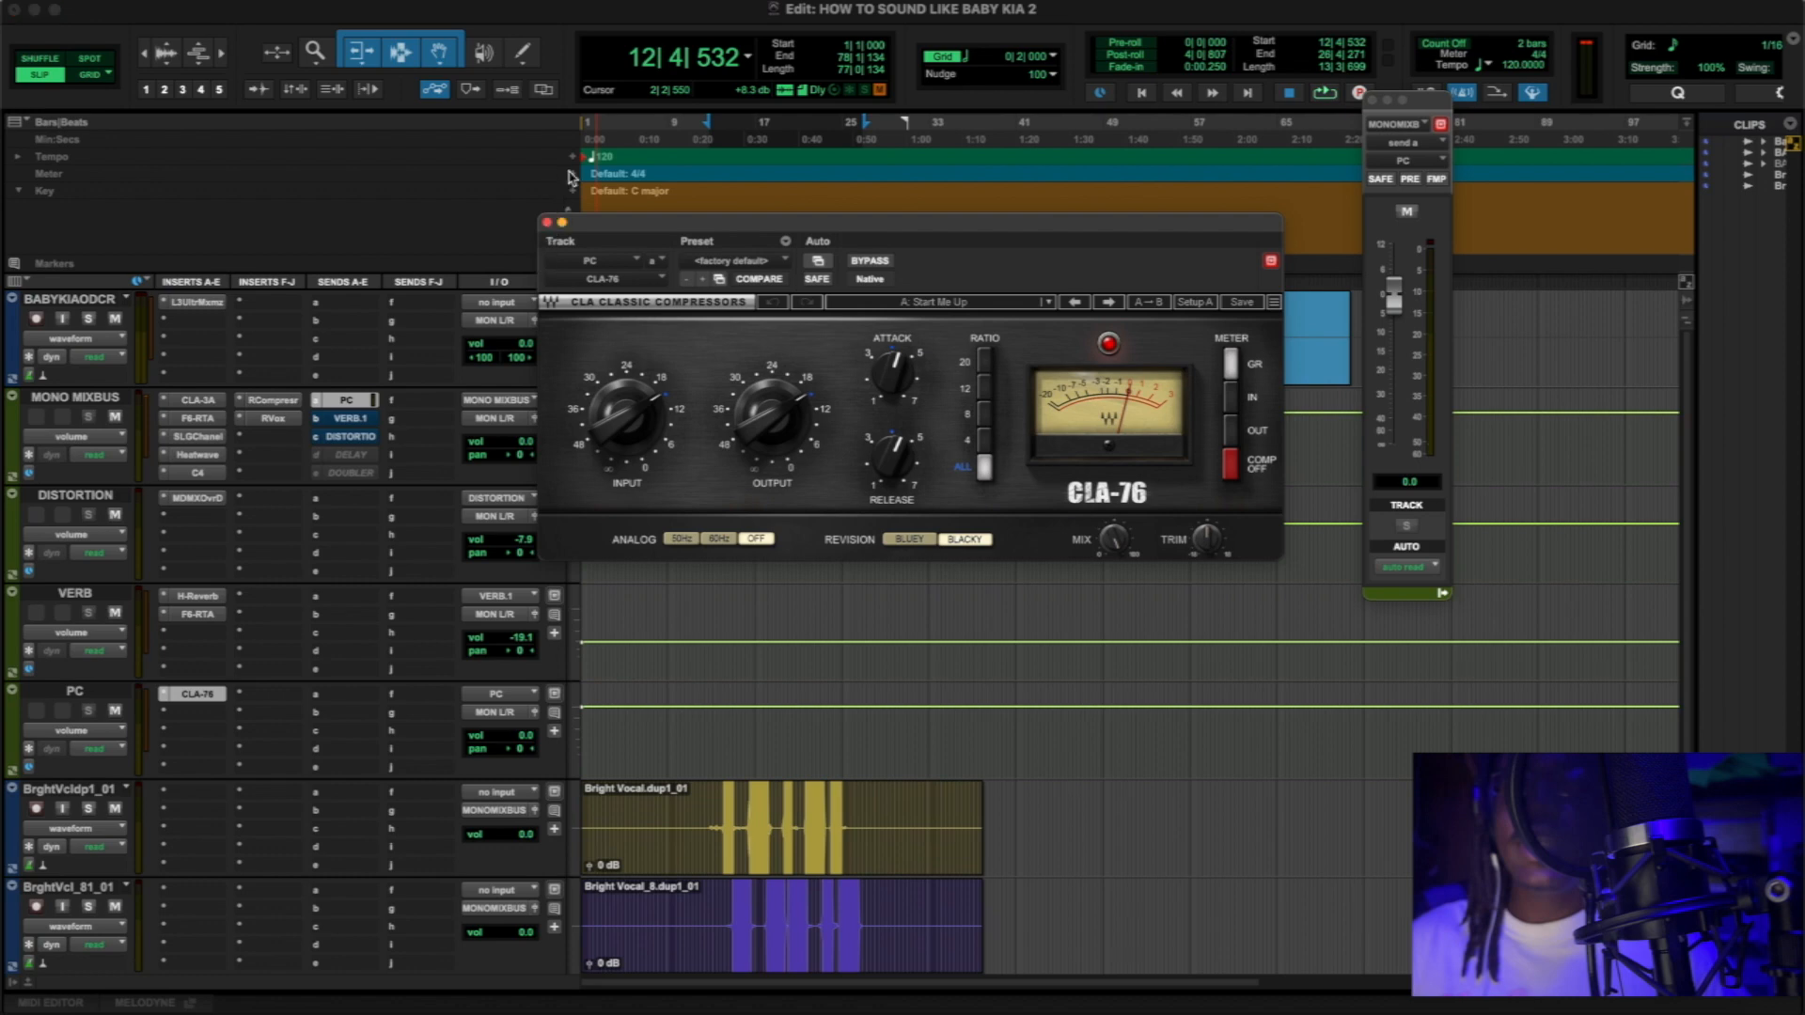
pyautogui.click(547, 224)
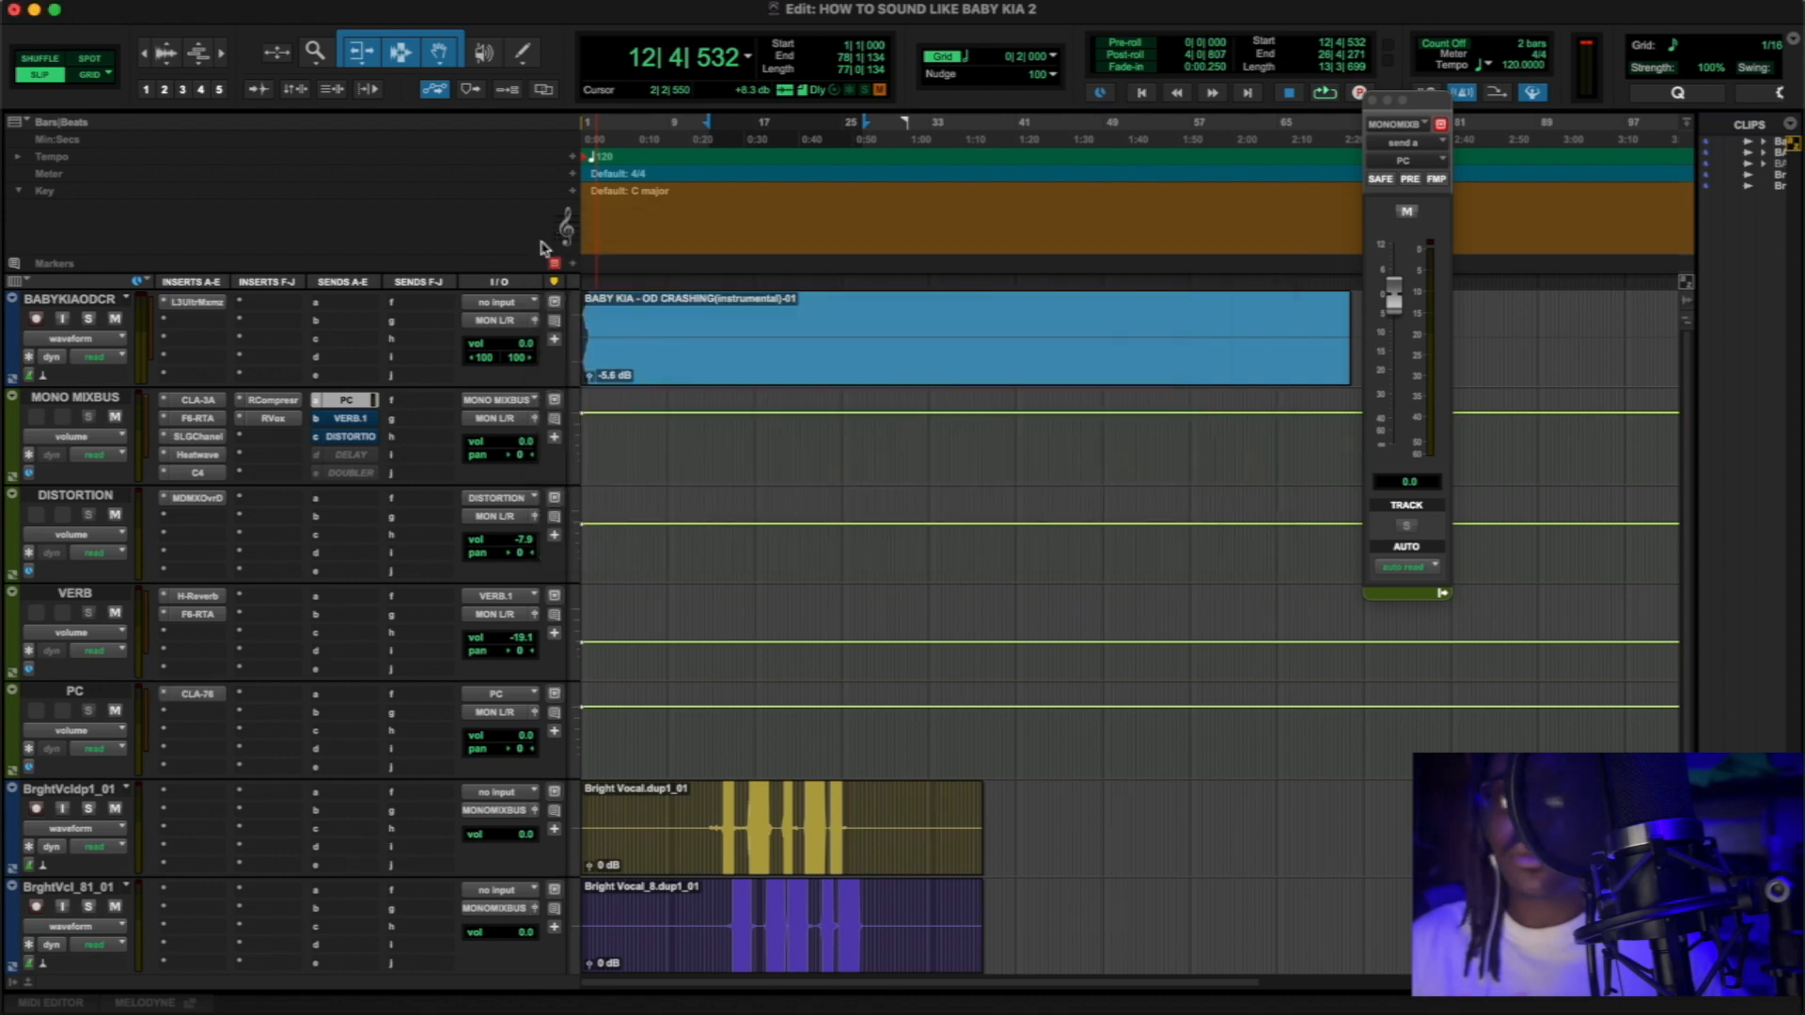
# - Open the VERB.1 send on MONO MIXBUS and unmute it
pyautogui.keyDown('ctrl'); pyautogui.keyDown('super'); pyautogui.click(353, 422); pyautogui.keyUp('super'); pyautogui.keyUp('ctrl')
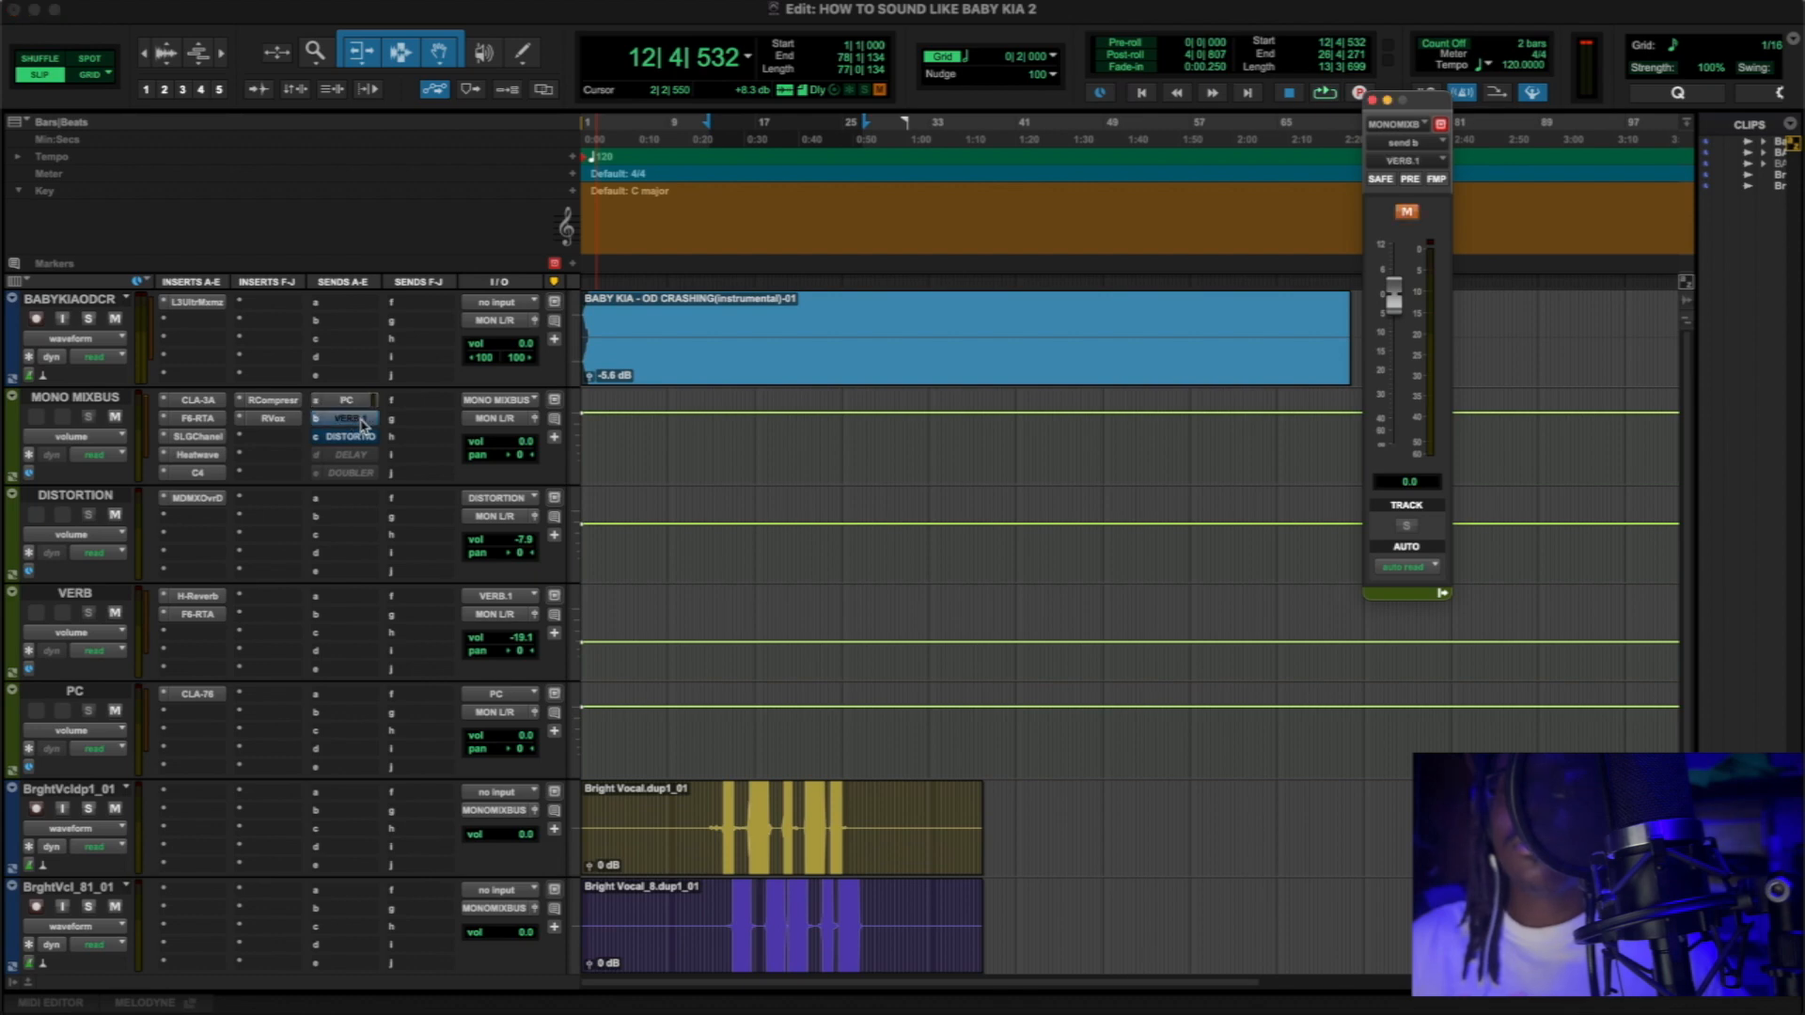
pyautogui.rightClick(362, 425)
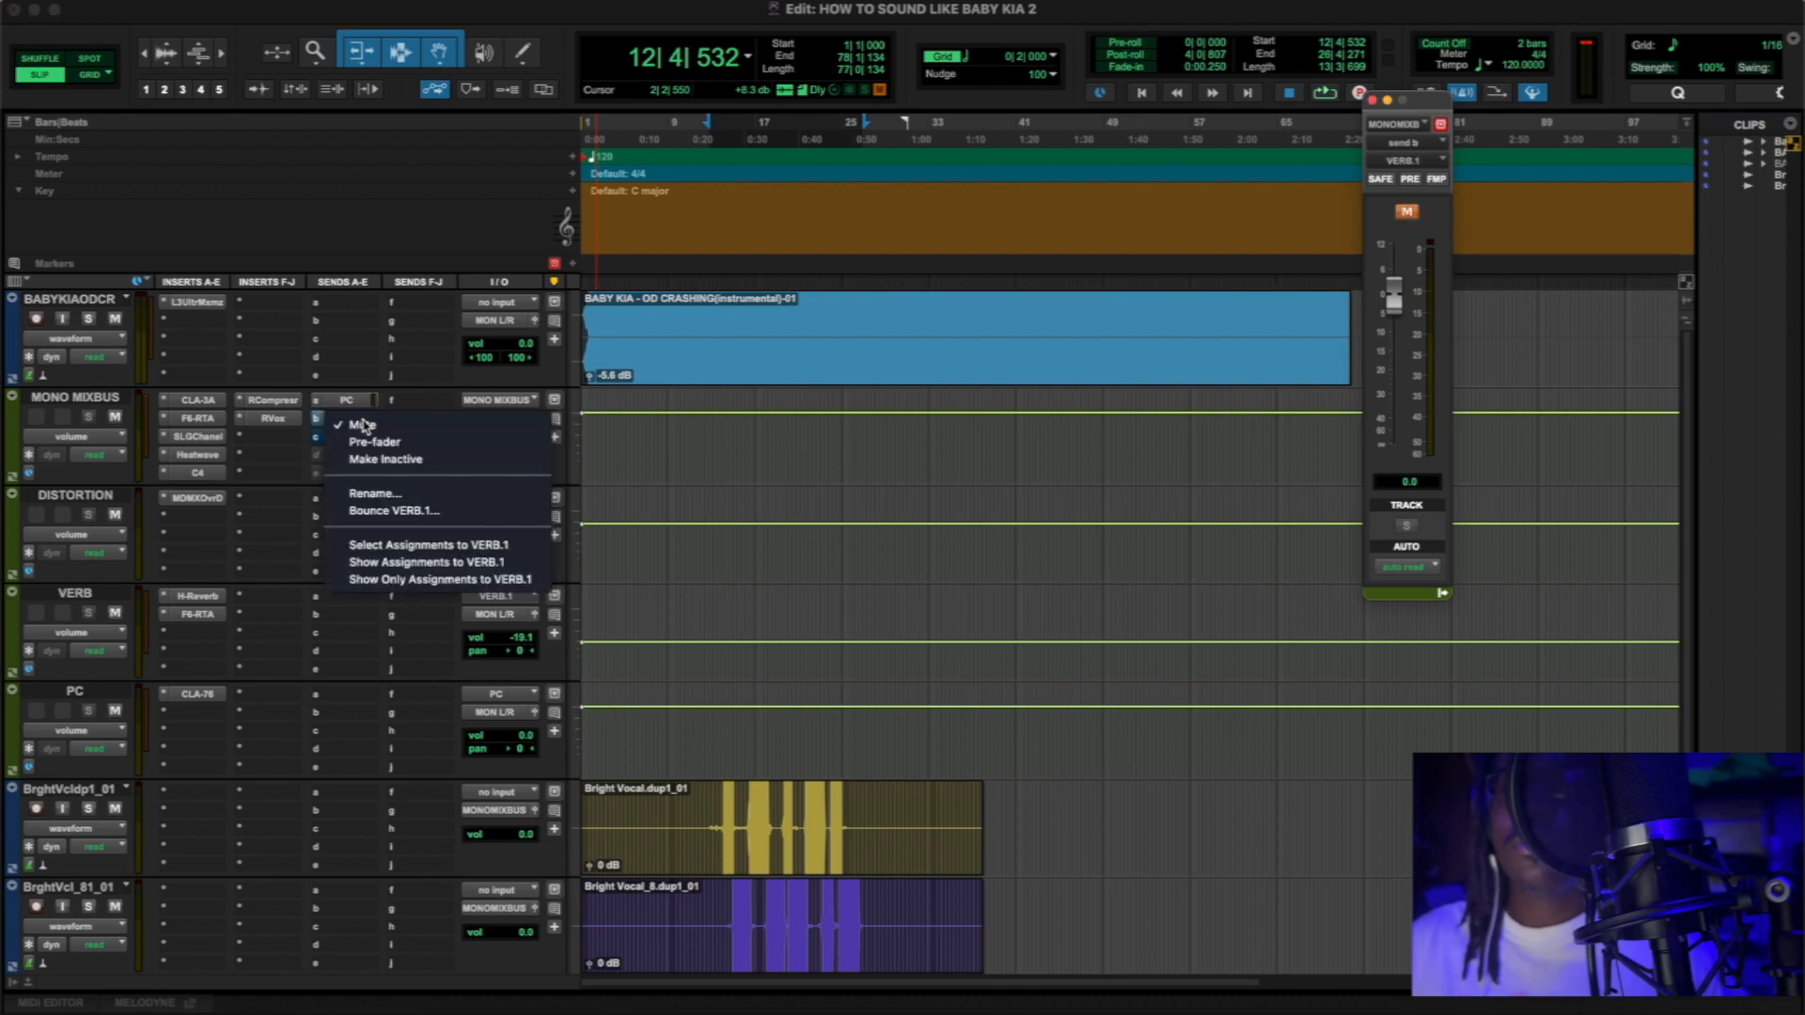
pyautogui.click(1384, 218)
pyautogui.click(1406, 212)
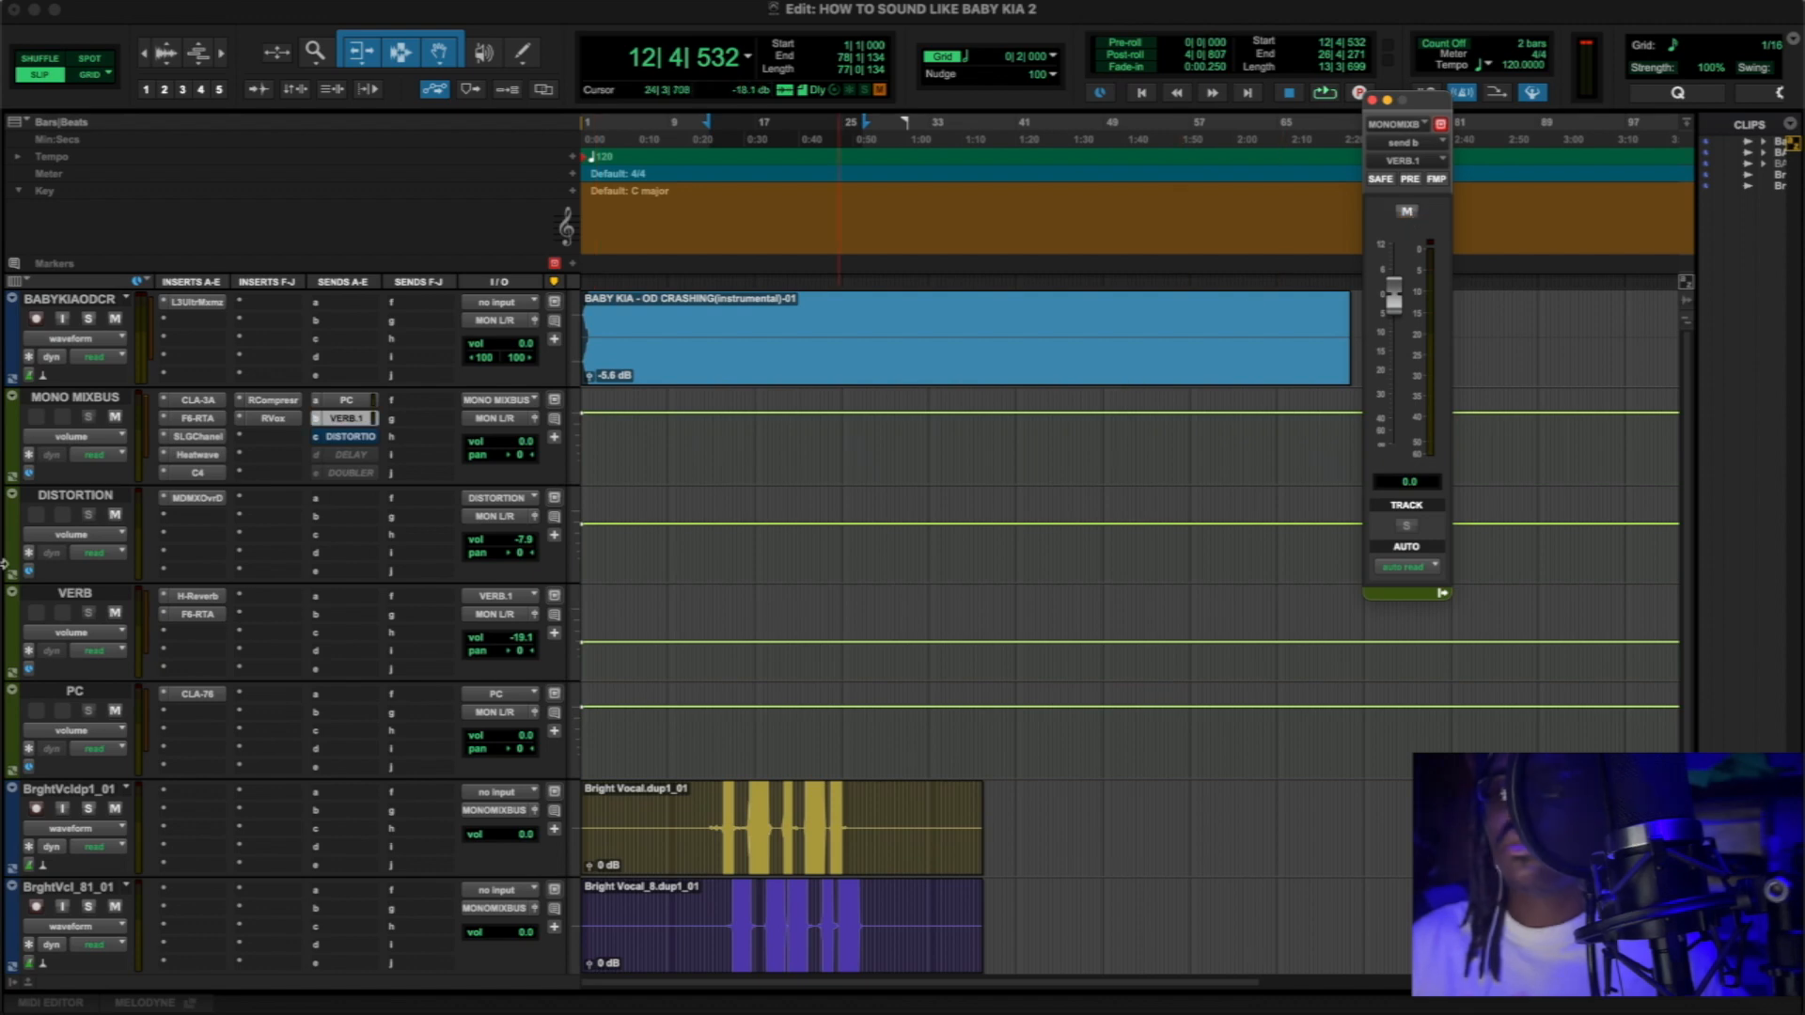
# - Open the H-Reverb on the VERB track and locate its Rich Vocal preset among the Kevin Madigan presets
pyautogui.click(197, 598)
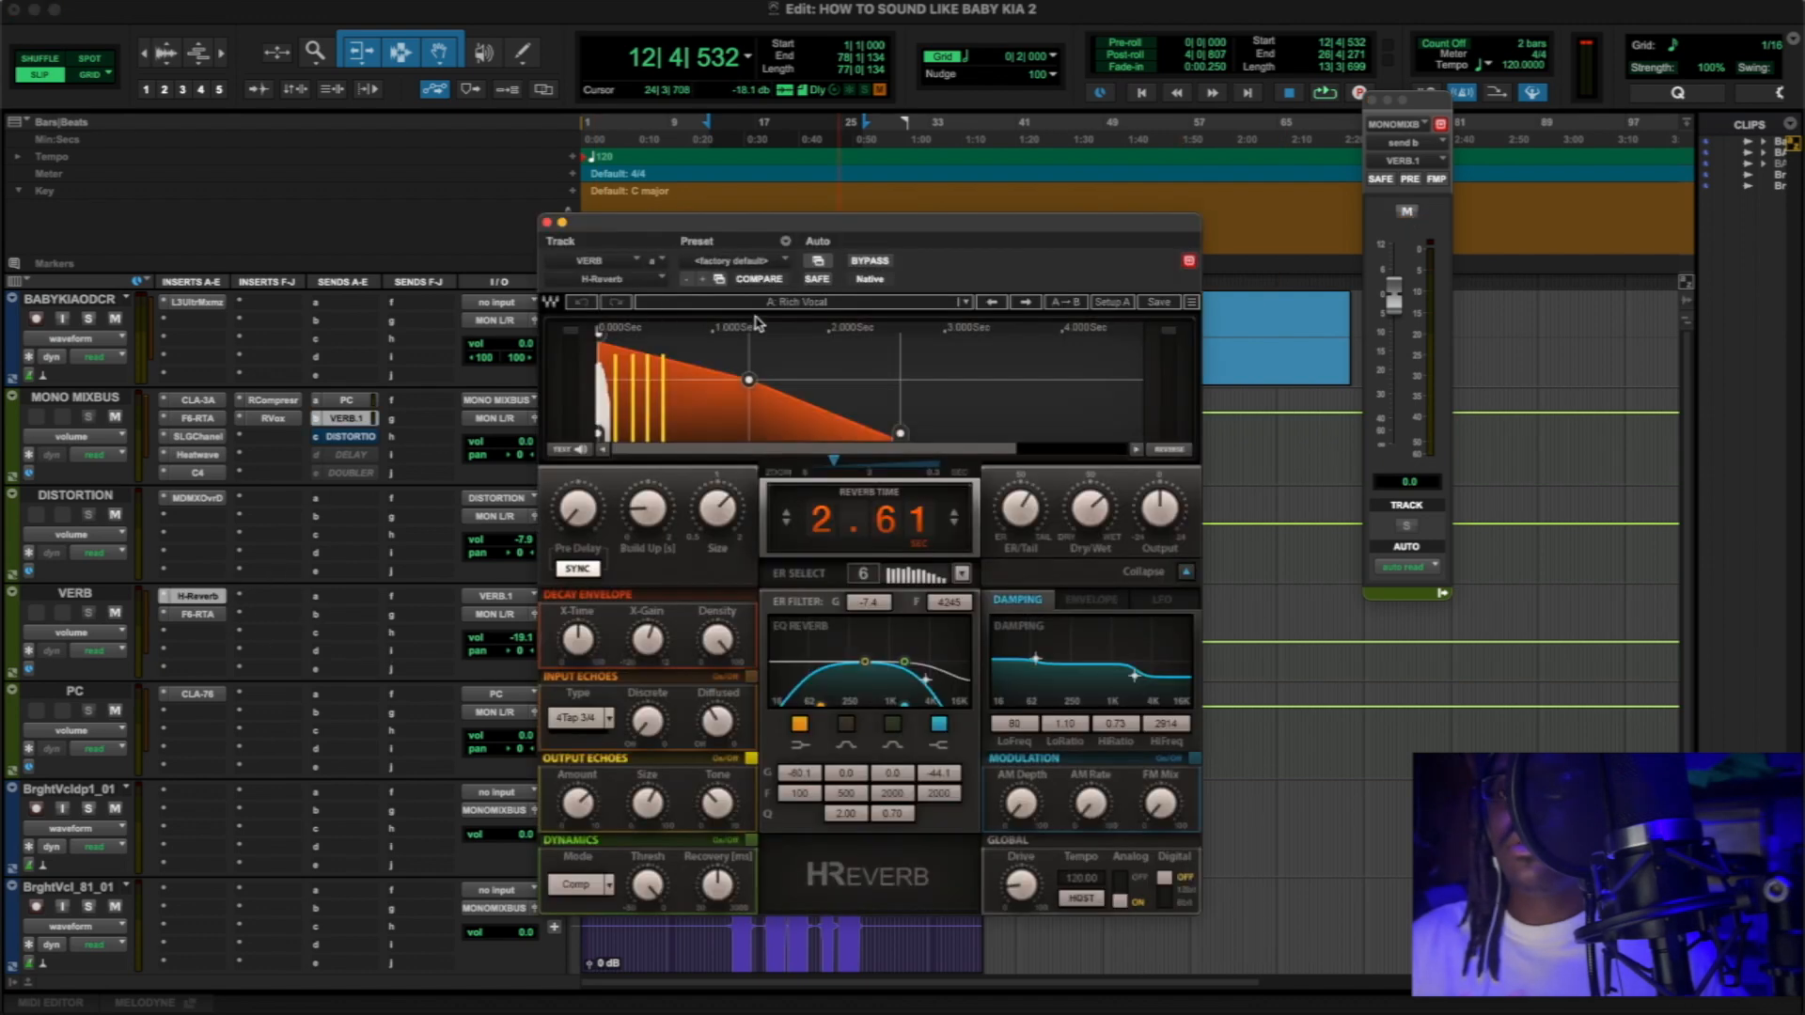
pyautogui.click(760, 302)
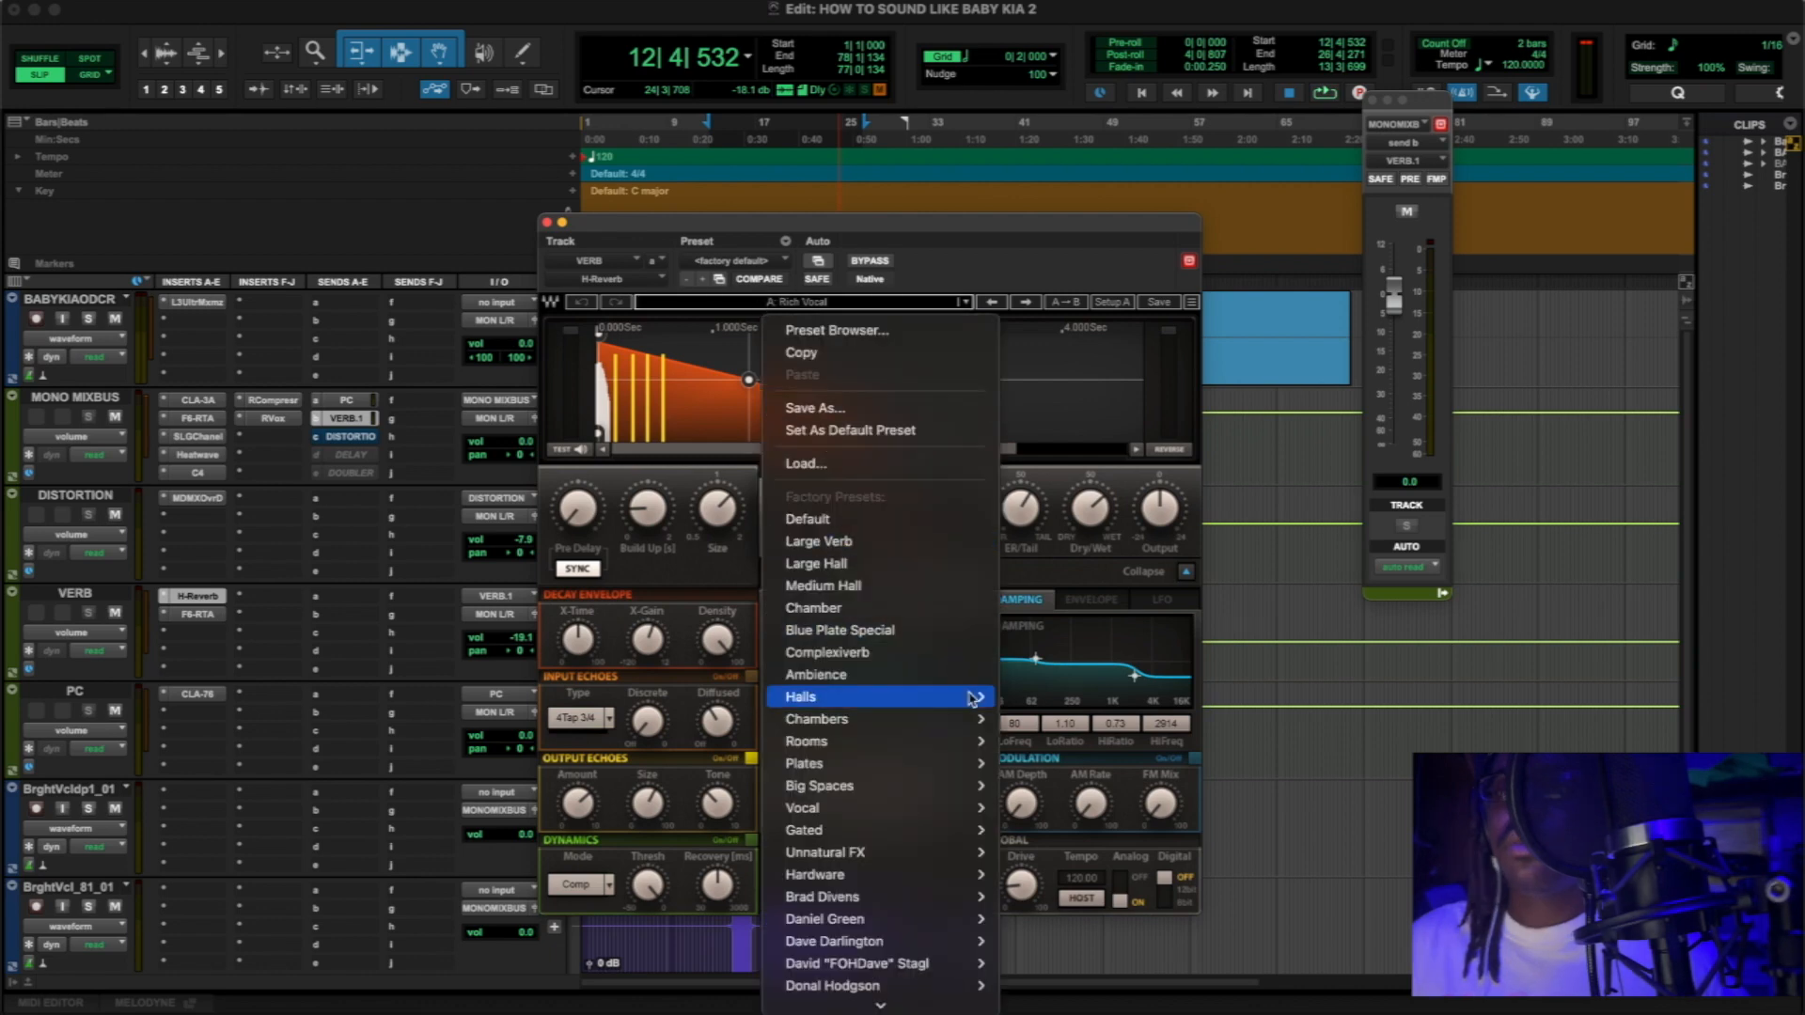
pyautogui.scroll(-3, 936, 700)
pyautogui.scroll(-3, 936, 722)
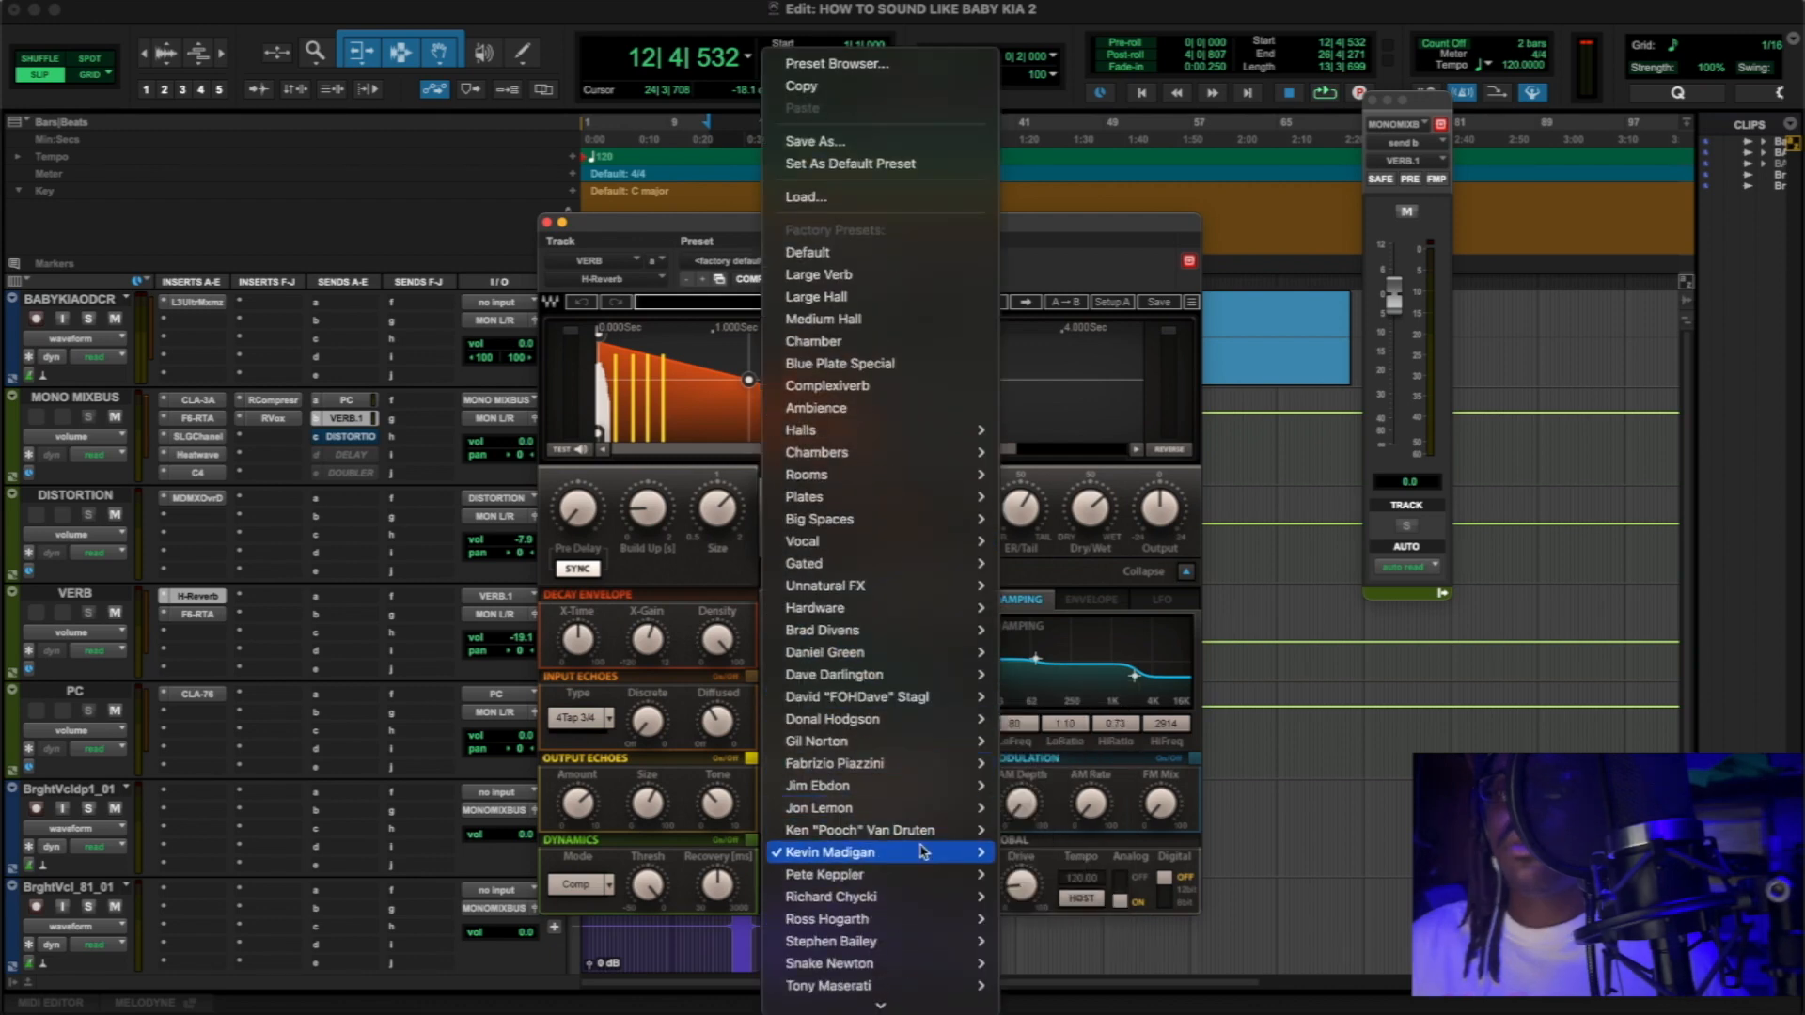
pyautogui.moveTo(921, 852)
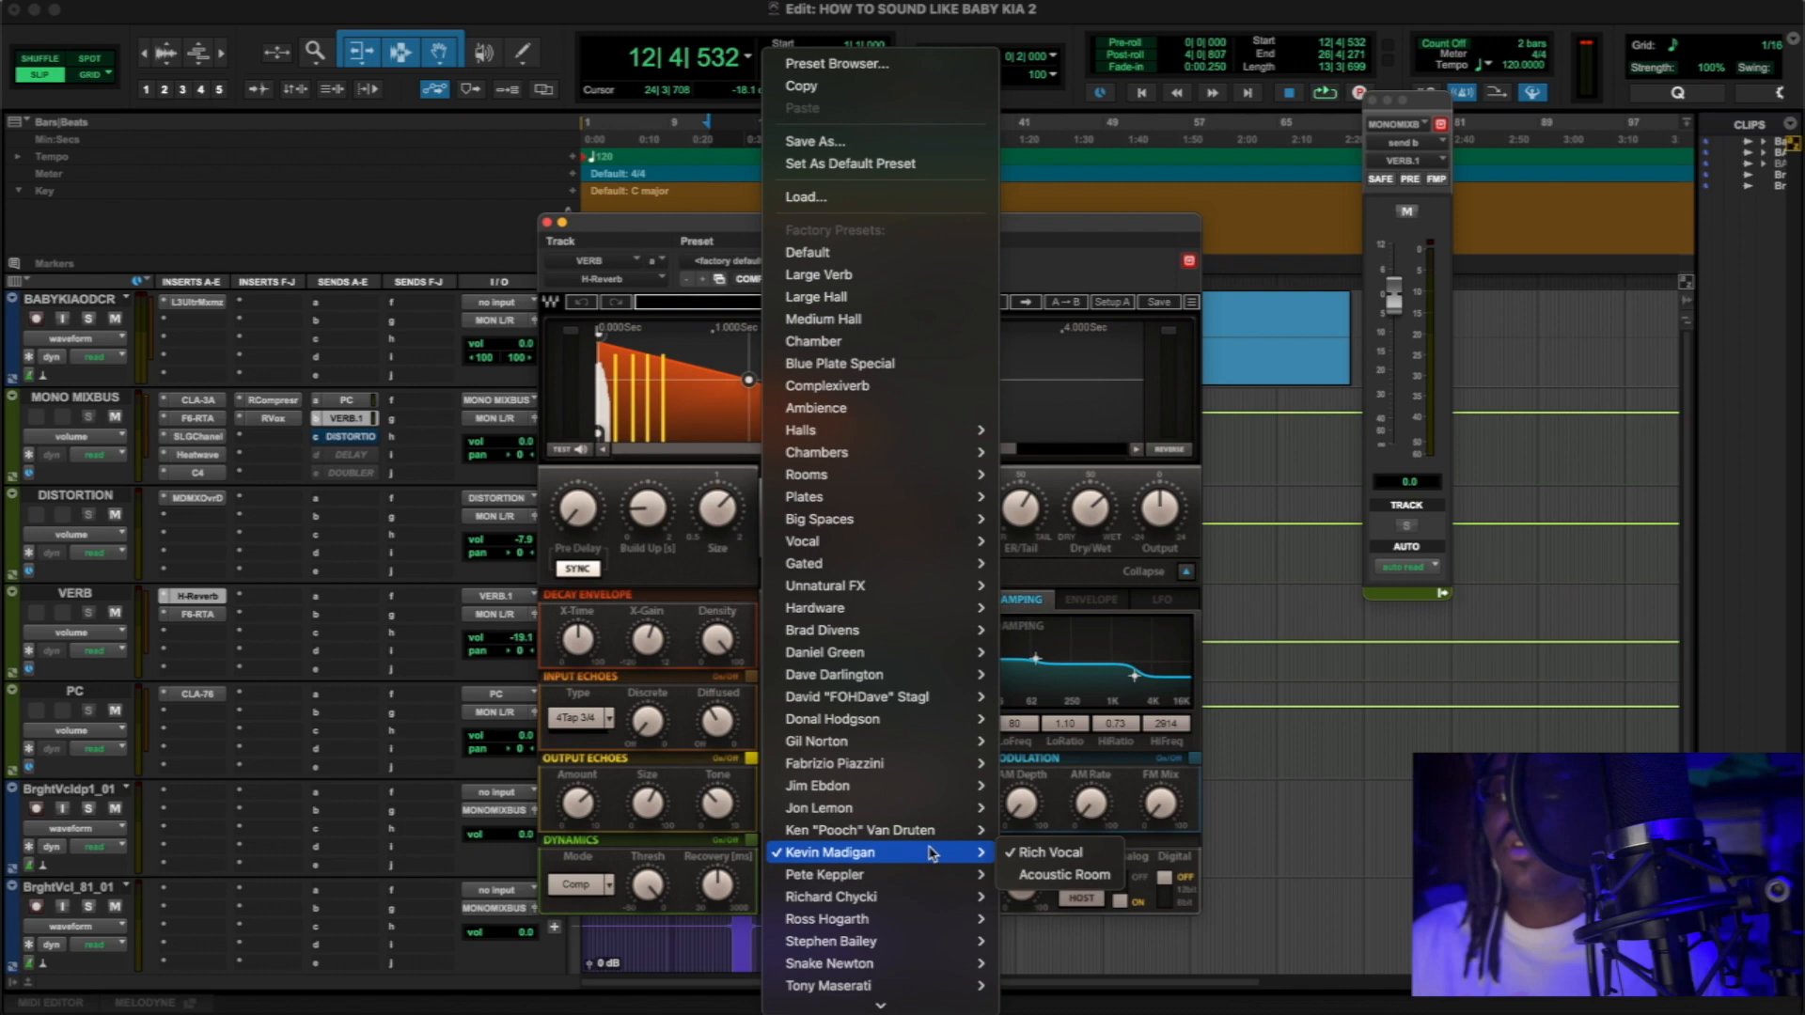
pyautogui.click(1079, 219)
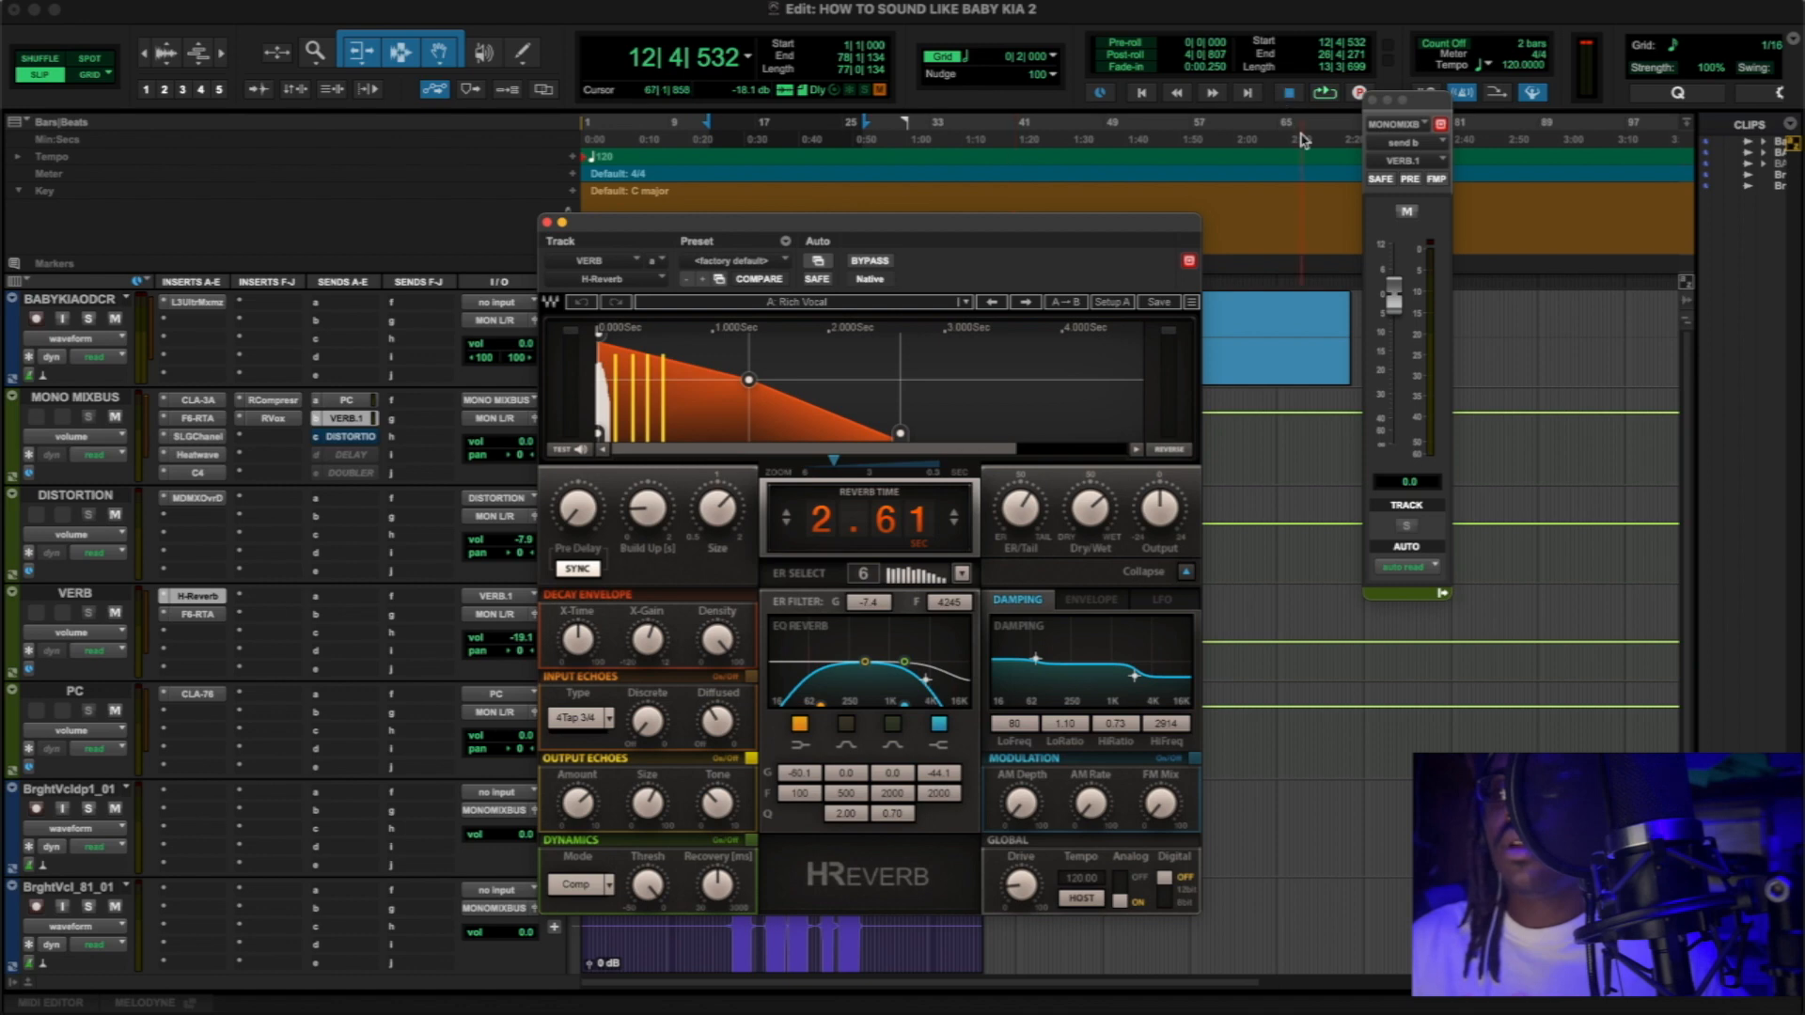
# - Play the vocals while switching the VERB track's H-Reverb between bypassed and active, leave it active, stop playback, and close the plug-in
pyautogui.click(1325, 92)
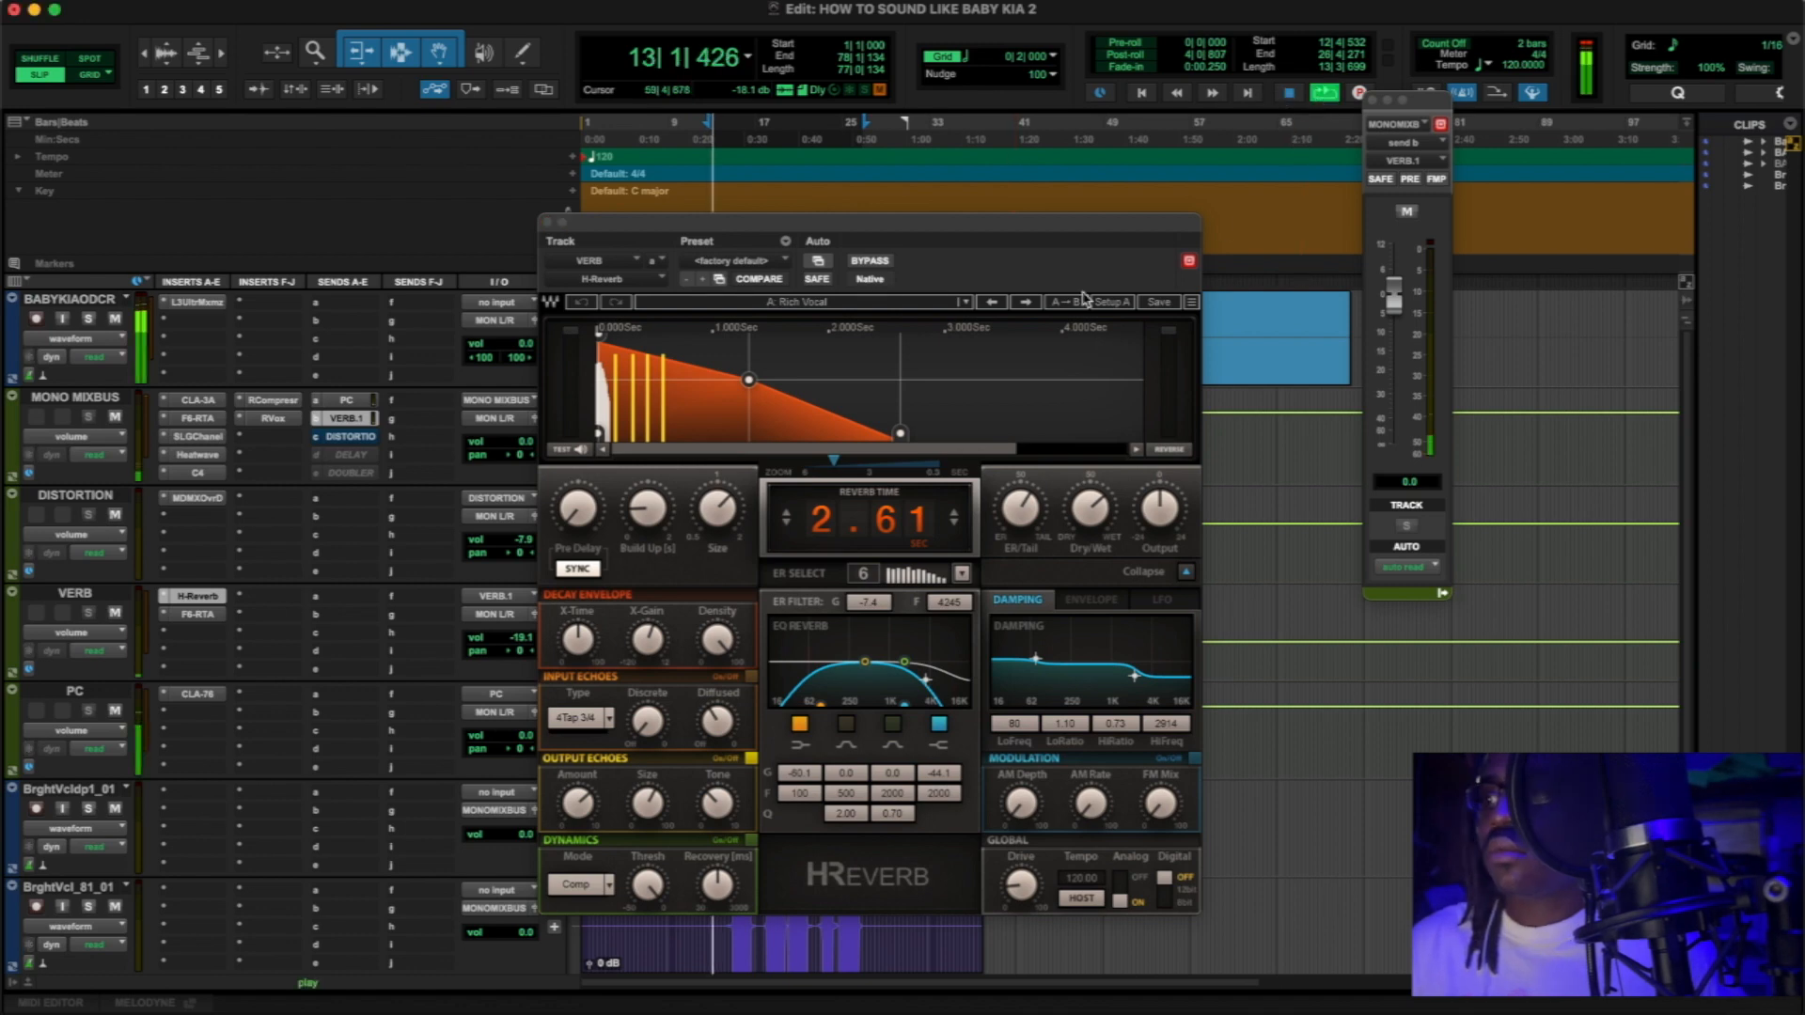
pyautogui.click(869, 261)
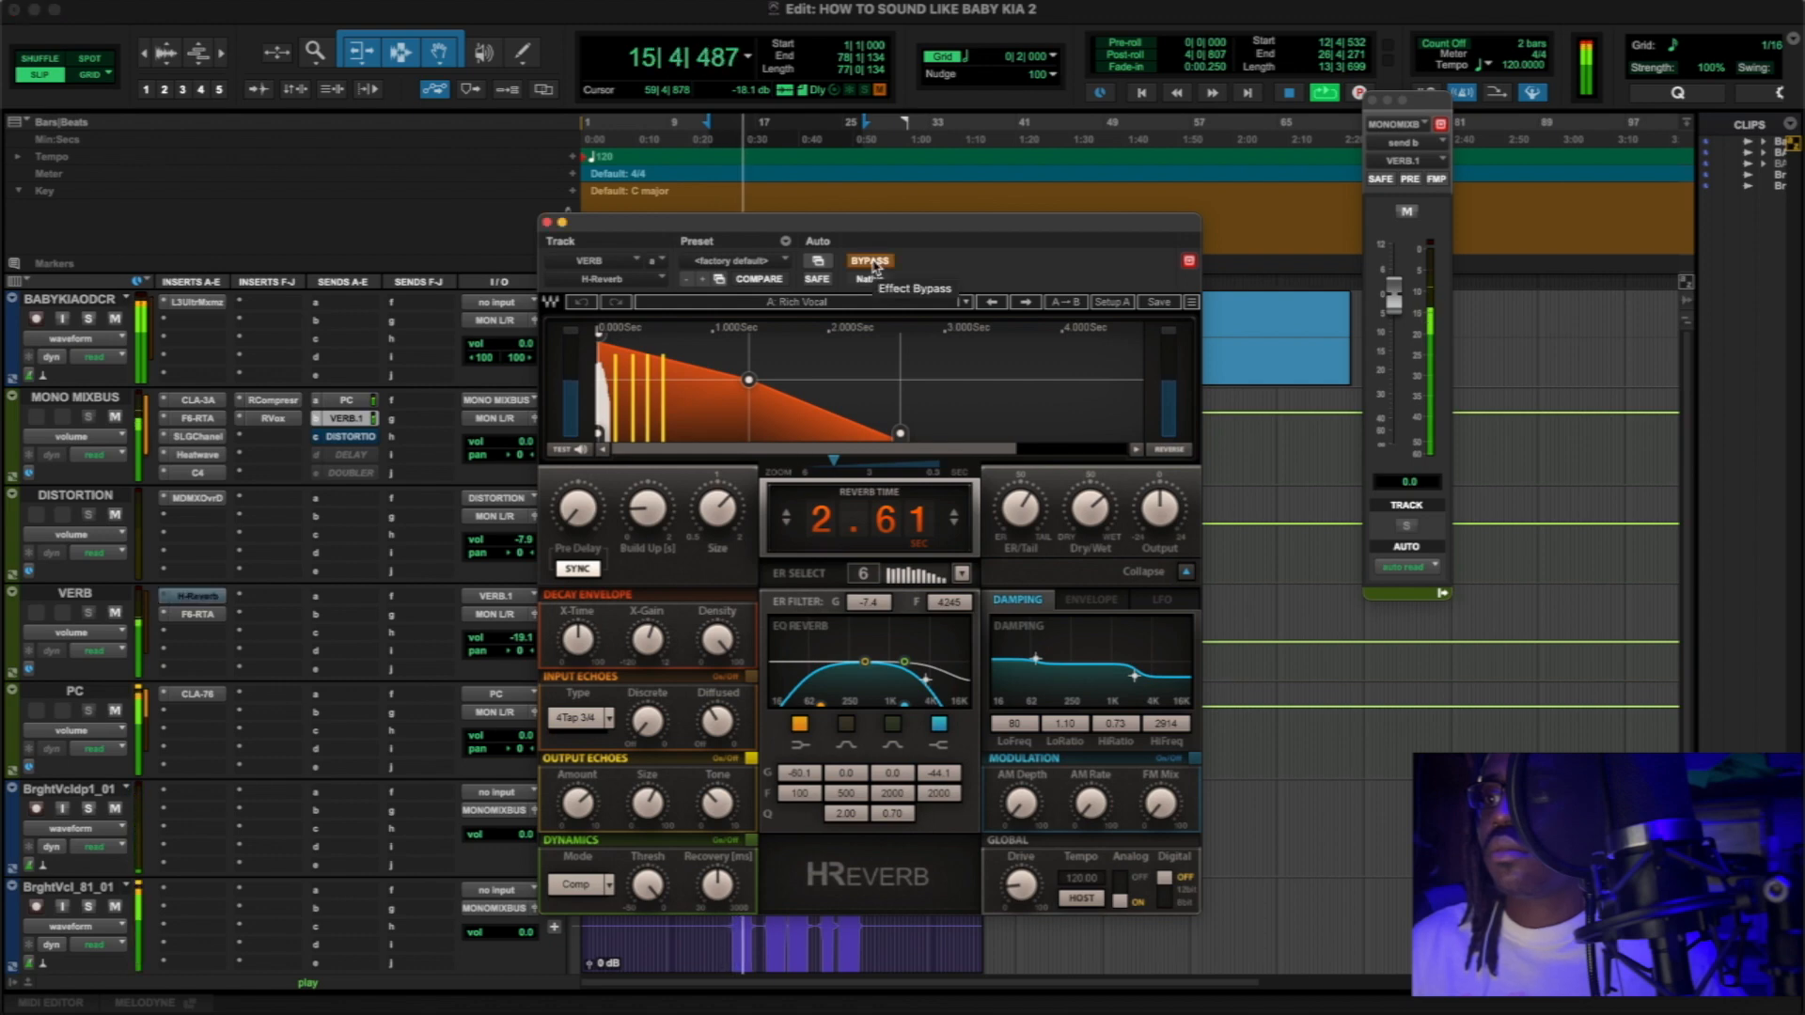
pyautogui.click(870, 262)
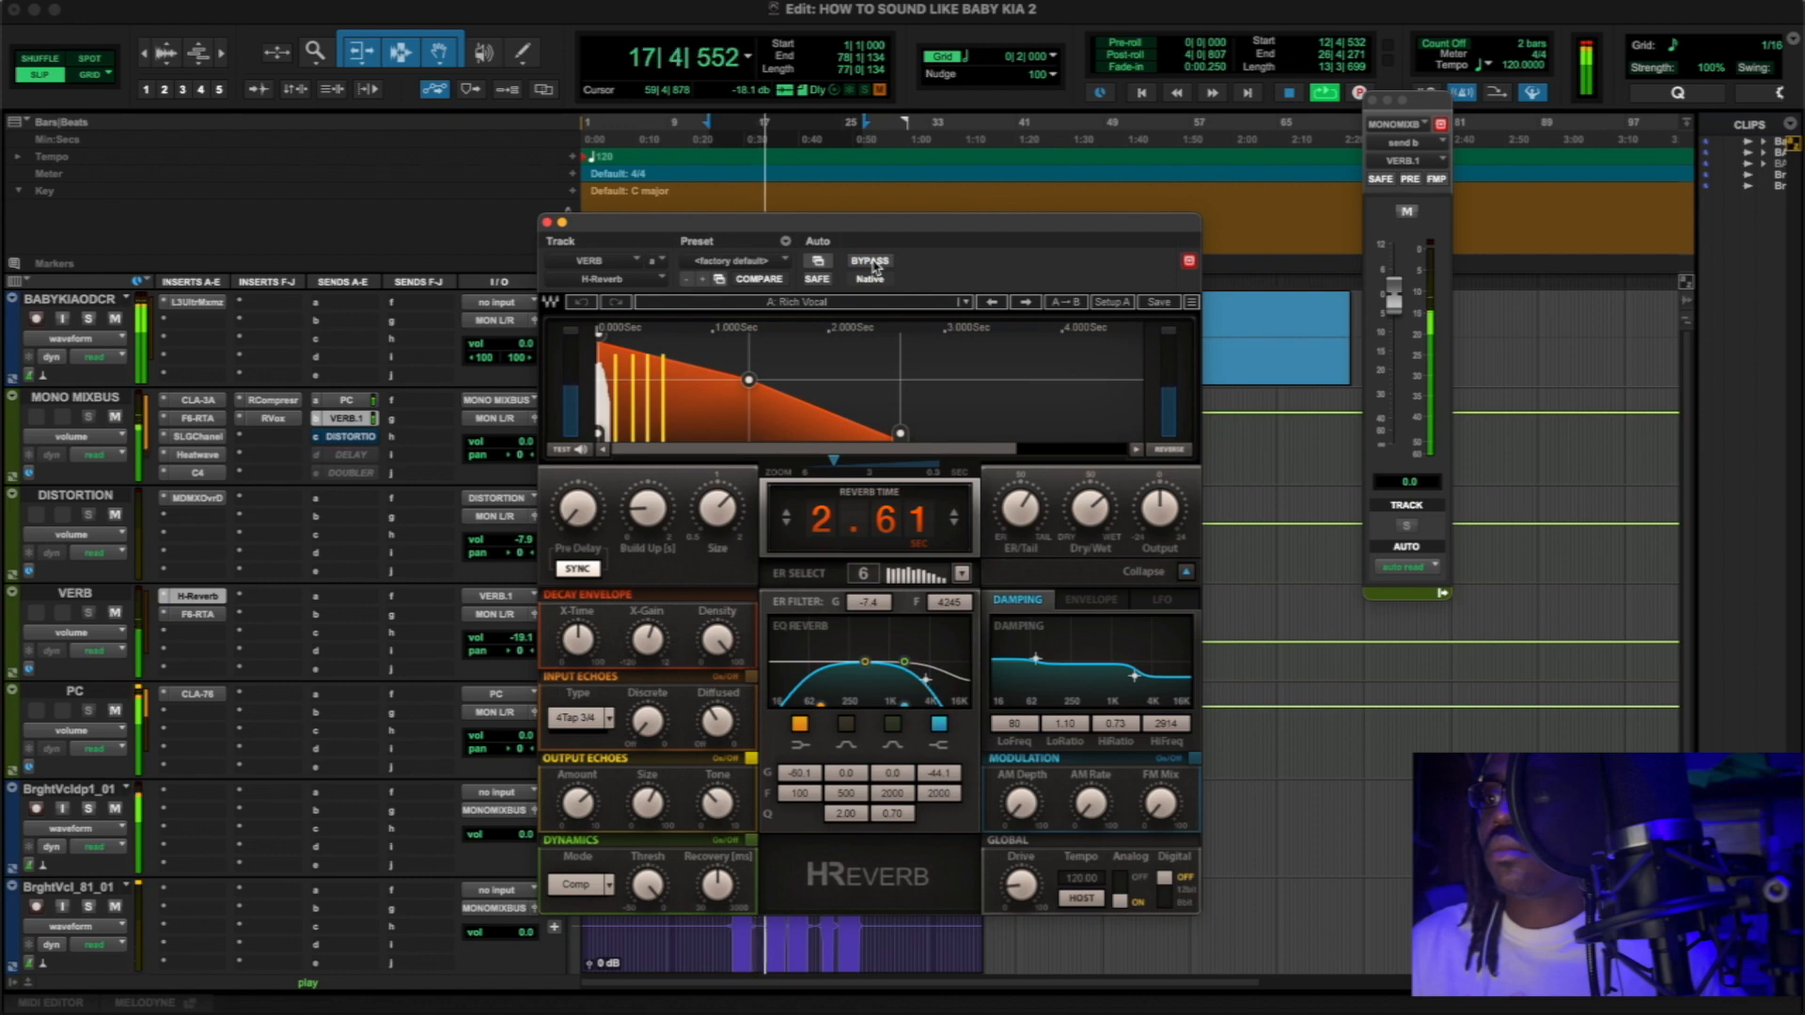
pyautogui.click(873, 265)
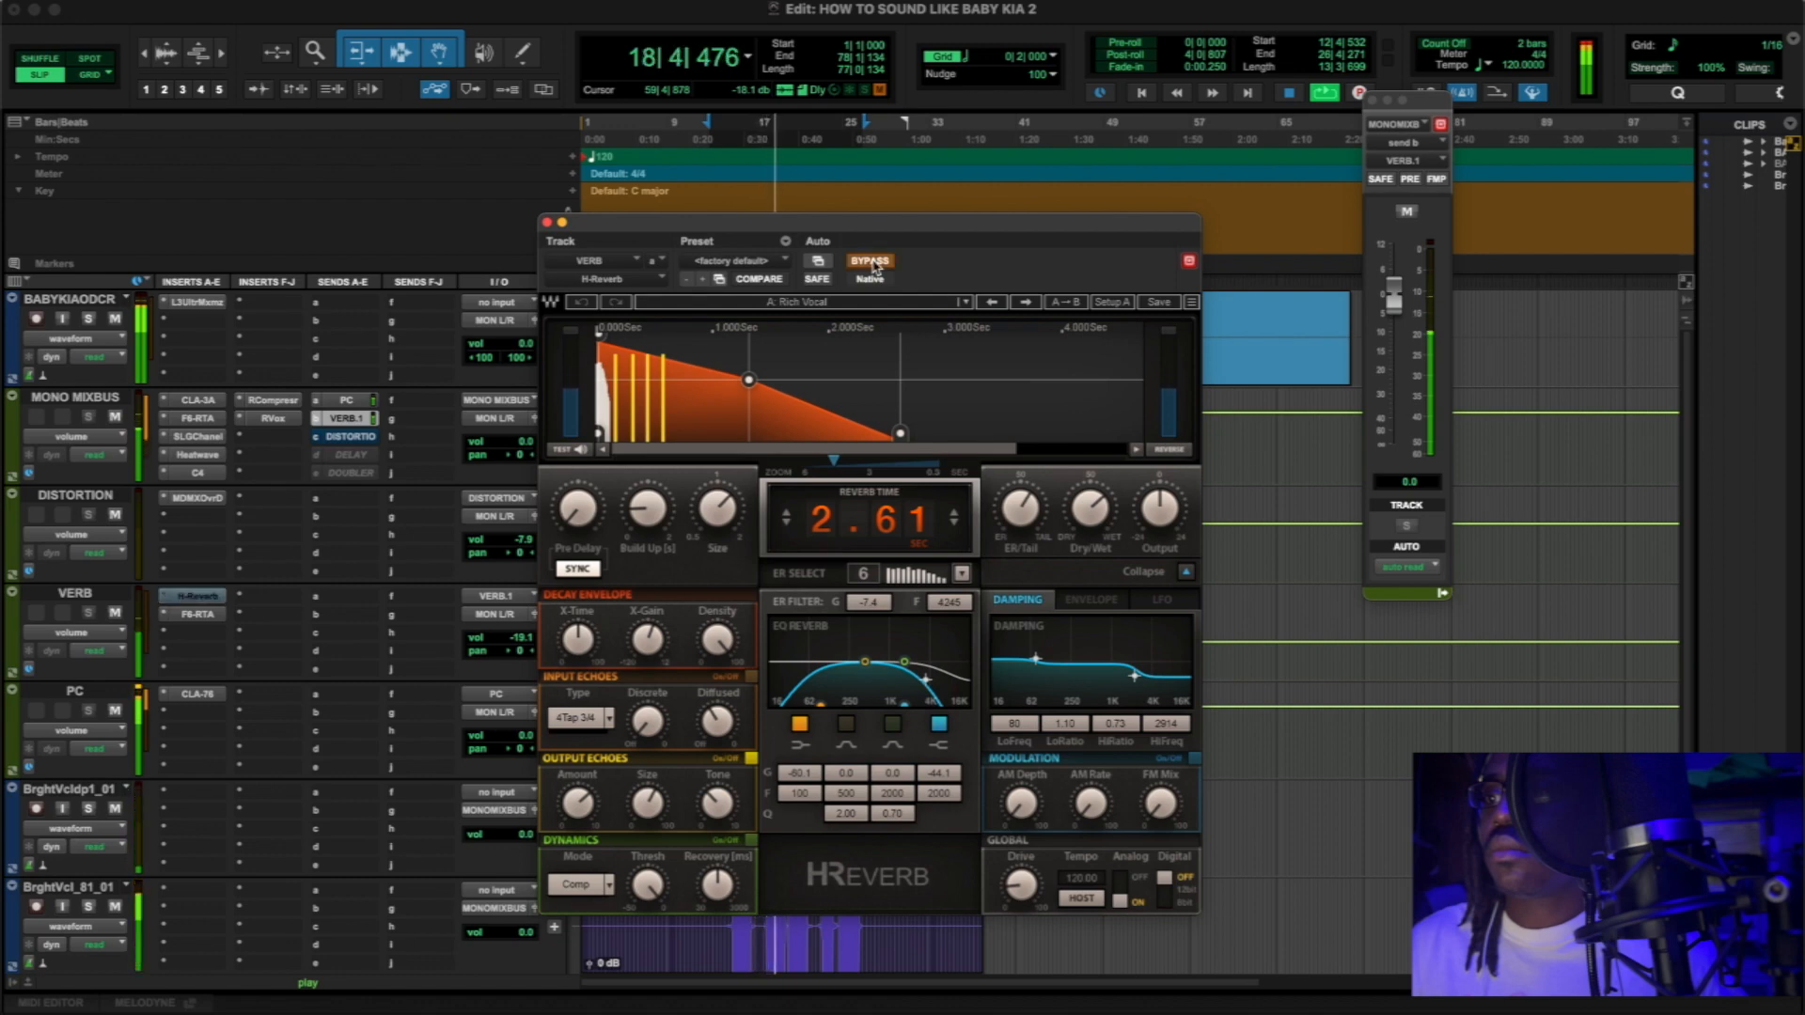
pyautogui.click(872, 263)
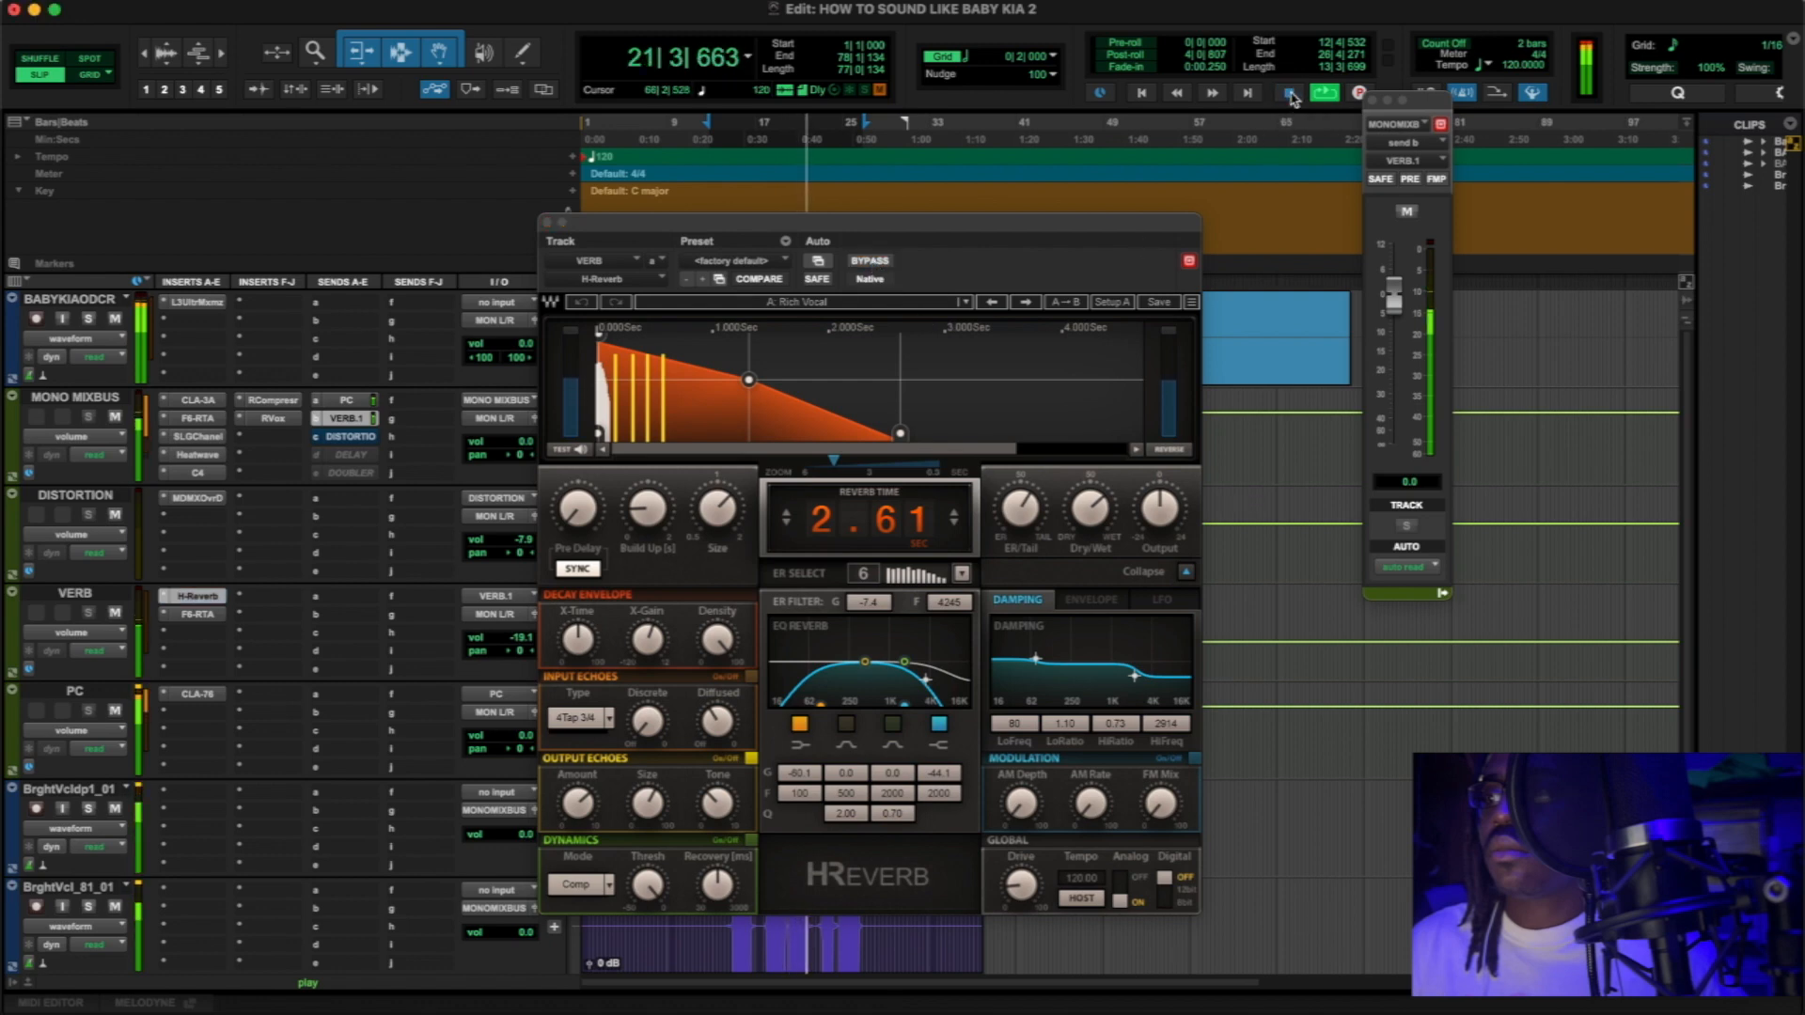
pyautogui.click(1290, 93)
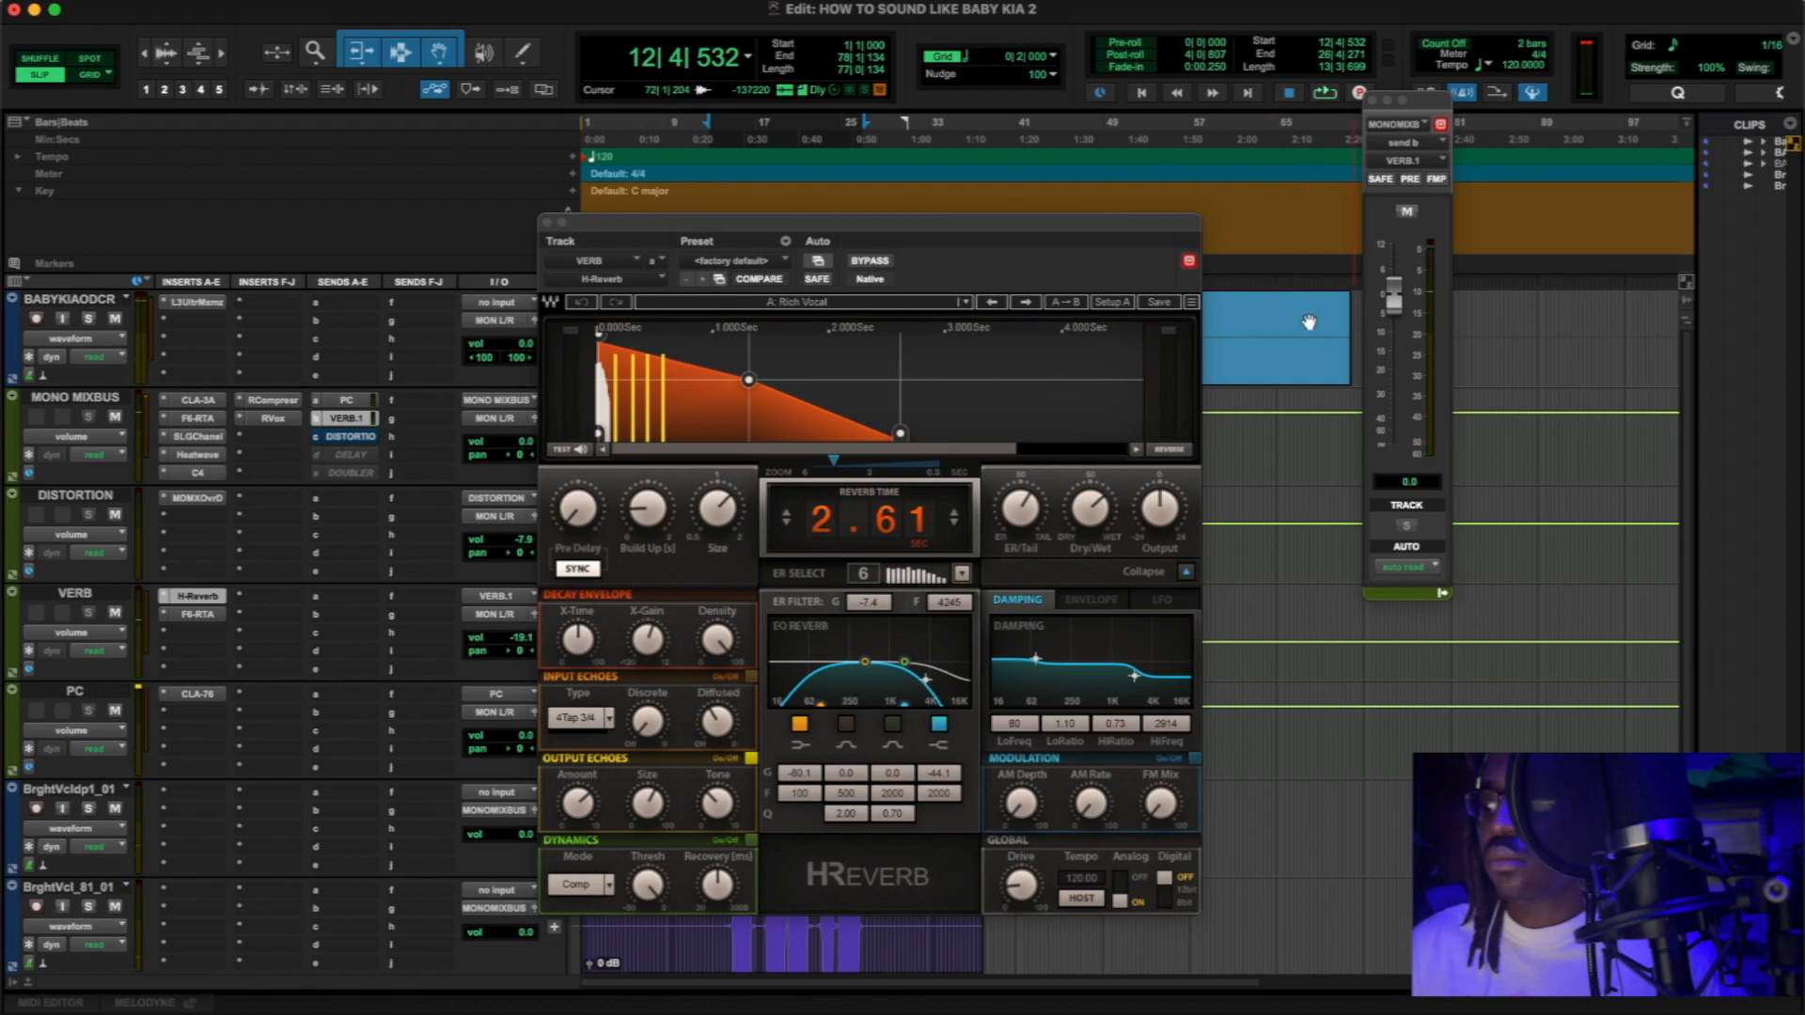
pyautogui.click(547, 223)
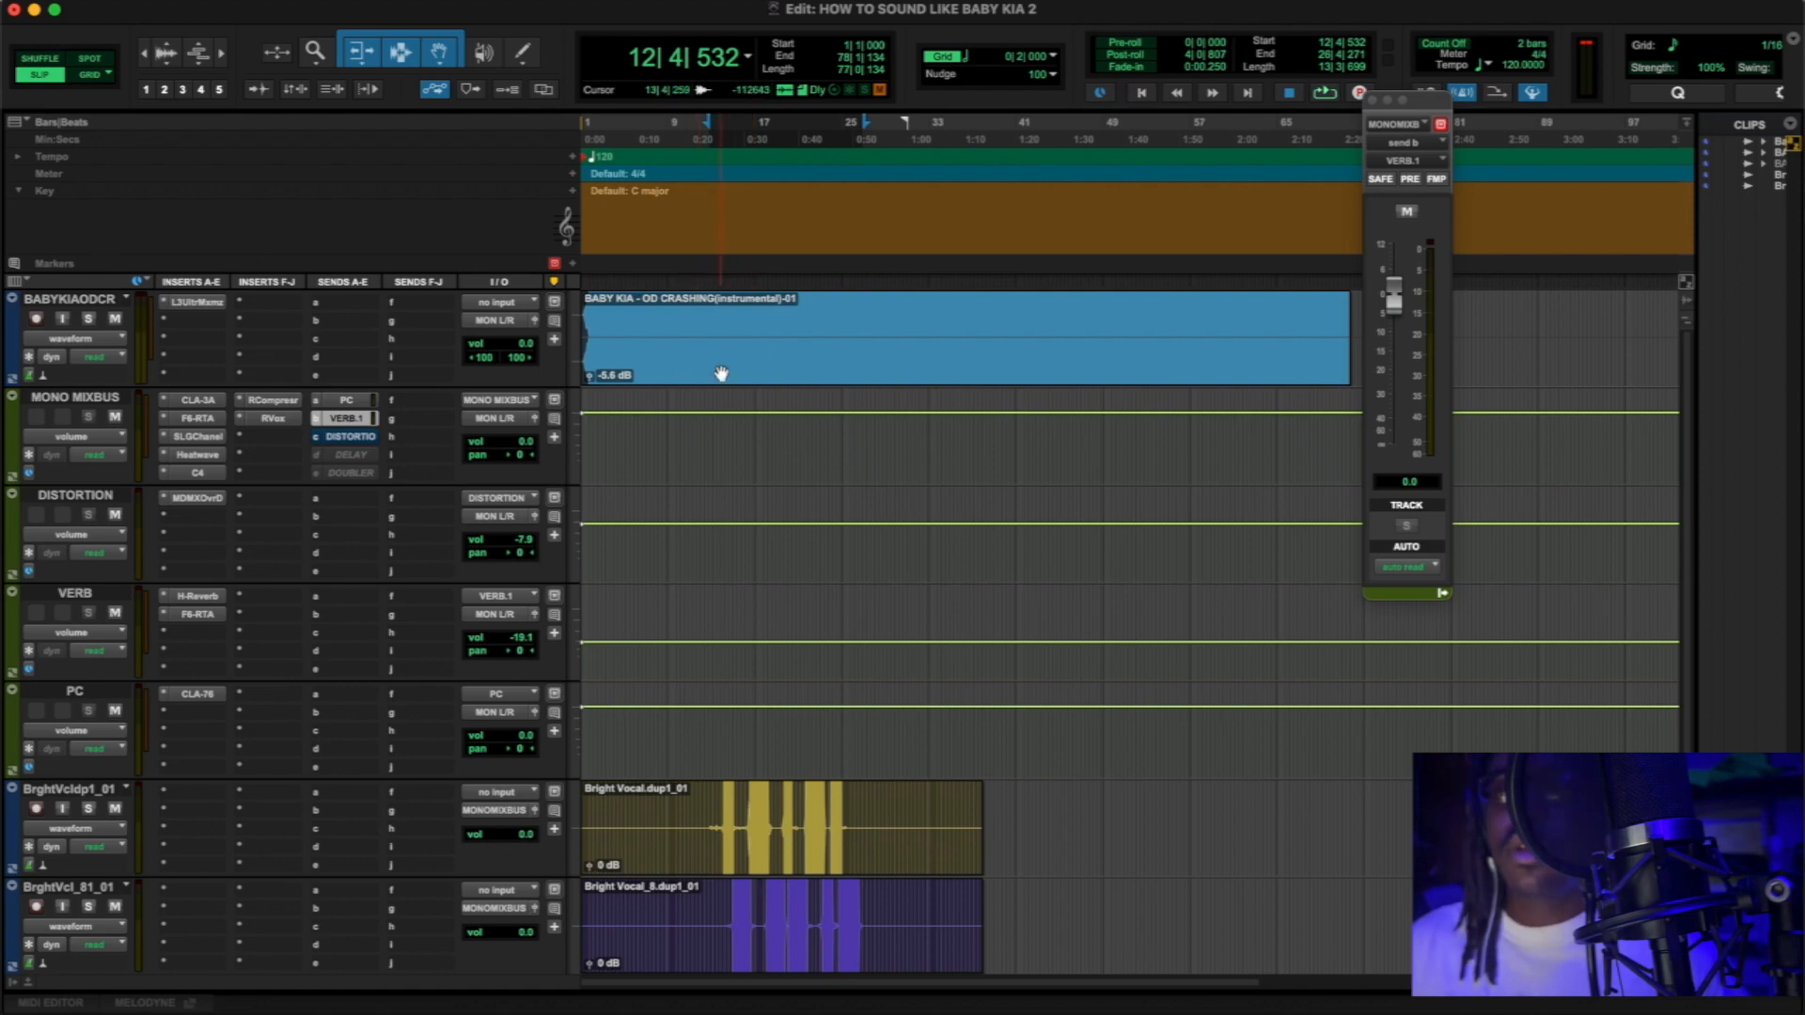
# - Open the DISTORTION send on MONO MIXBUS and the DISTORTION track's MDMX OverDrive, and check the plug-in's Threshold and Output knobs
pyautogui.keyDown('super'); pyautogui.click(355, 438); pyautogui.keyUp('super')
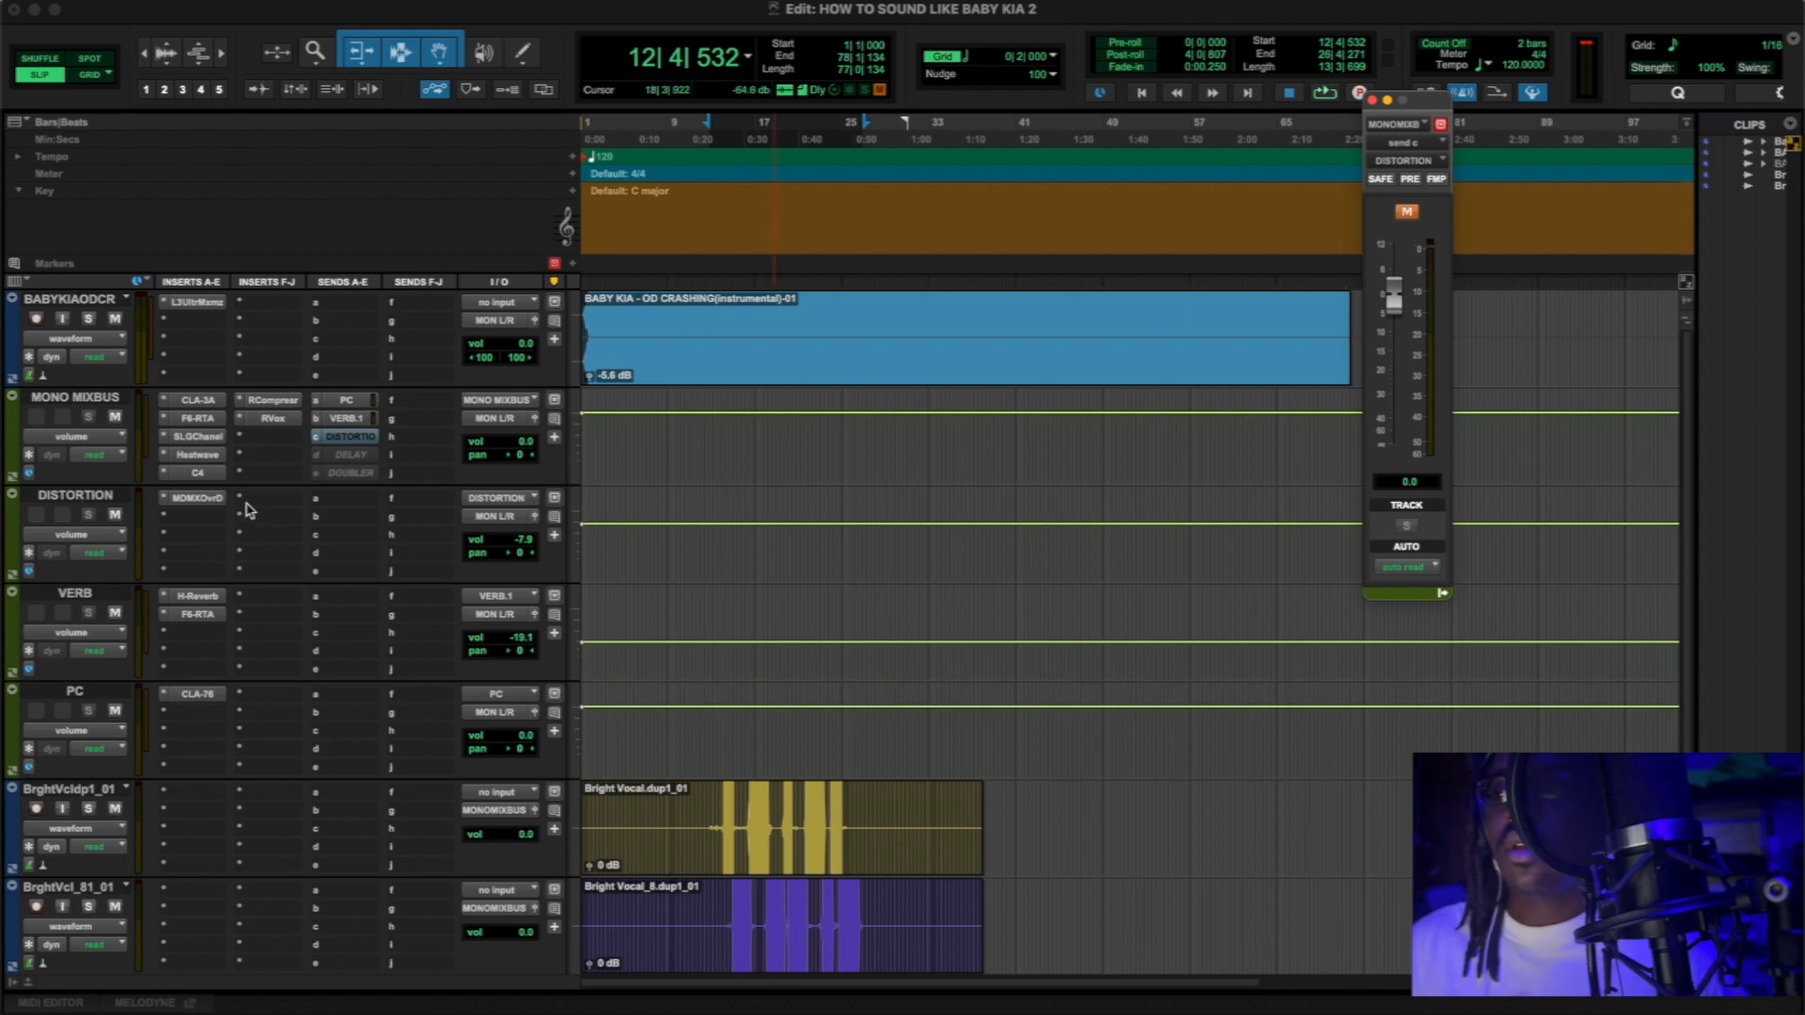
pyautogui.click(197, 498)
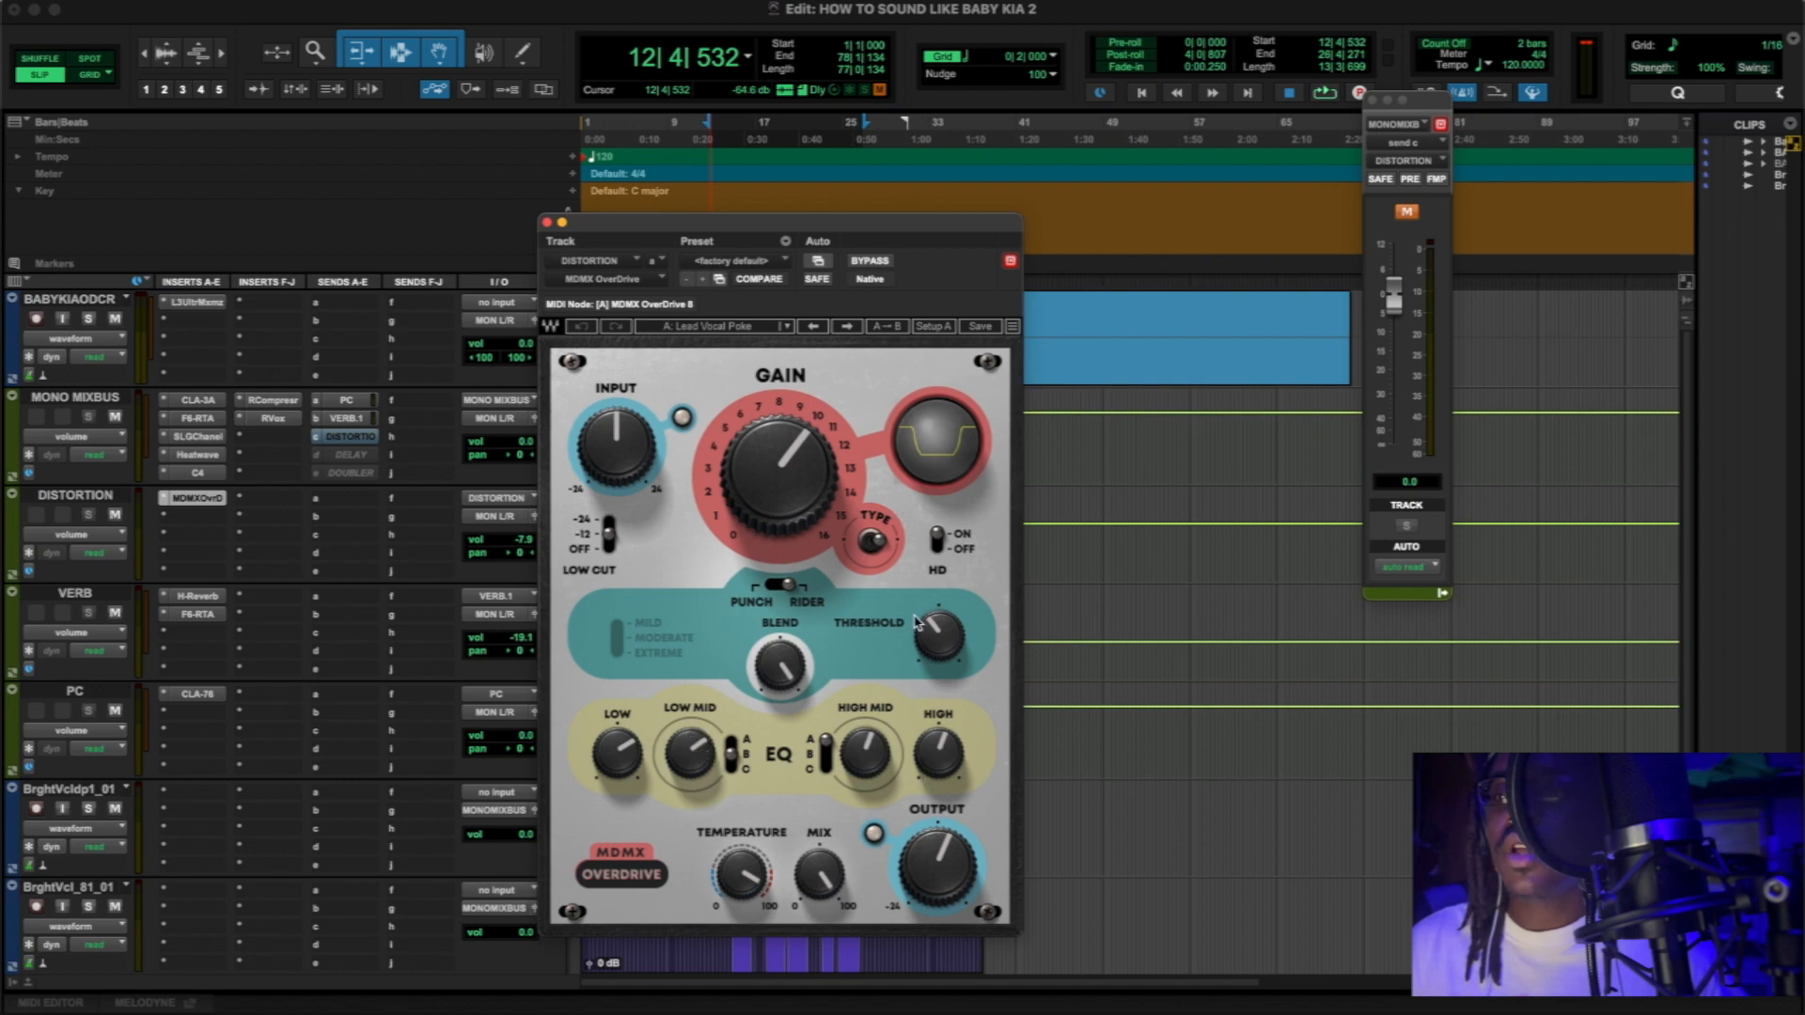
pyautogui.moveTo(938, 638); pyautogui.dragTo(938, 636)
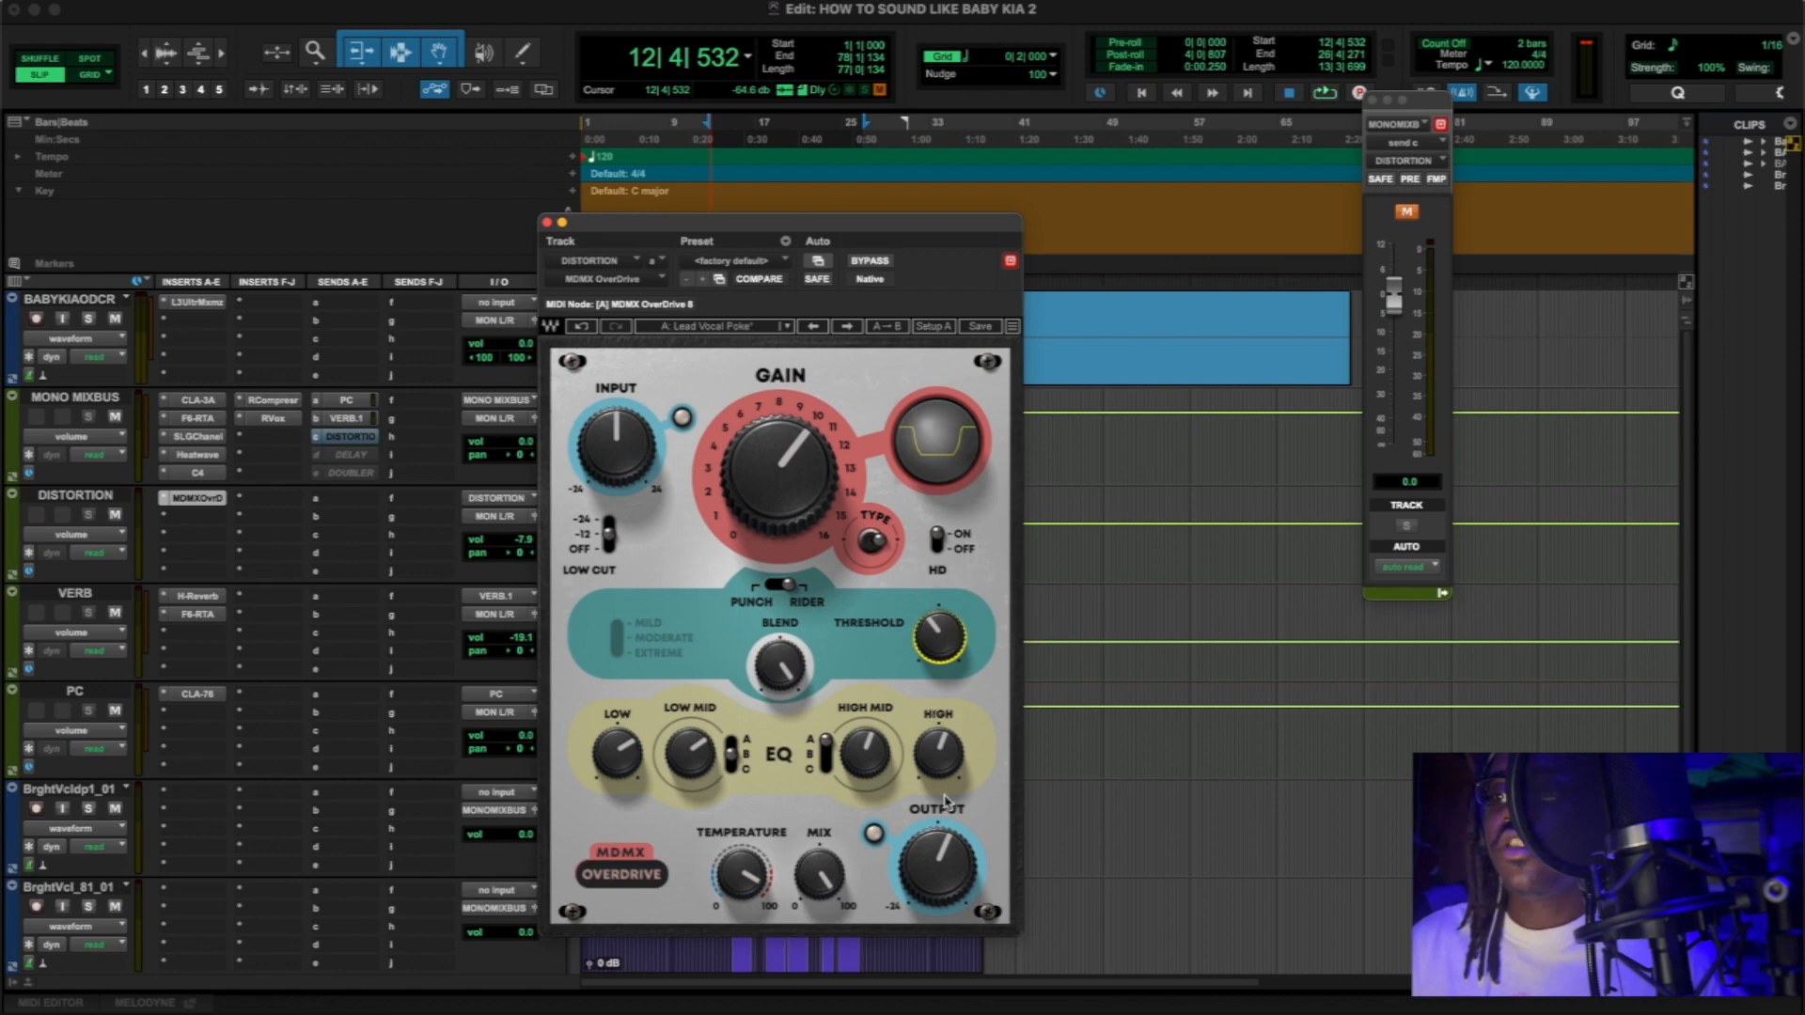
pyautogui.moveTo(939, 873); pyautogui.dragTo(938, 876)
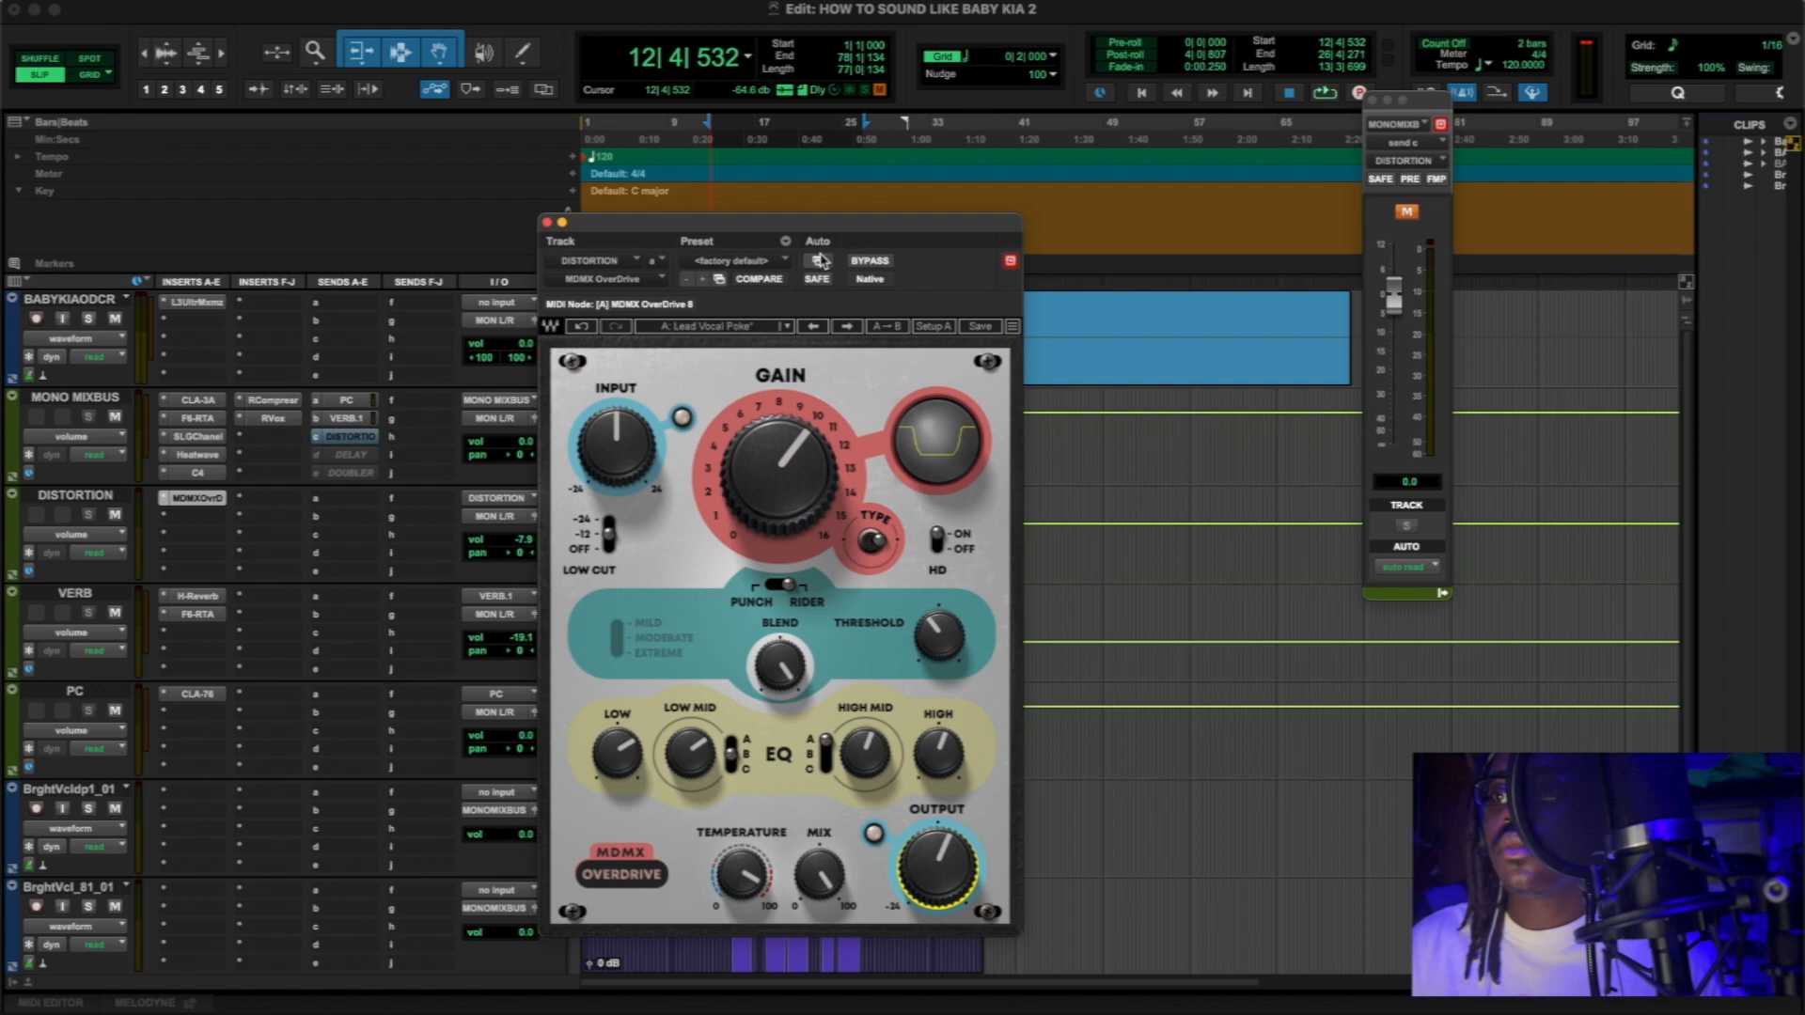
# - Locate the Lead Vocal Poke preset among MDMX OverDrive's Guy Massey artist presets and close the preset list
pyautogui.click(750, 329)
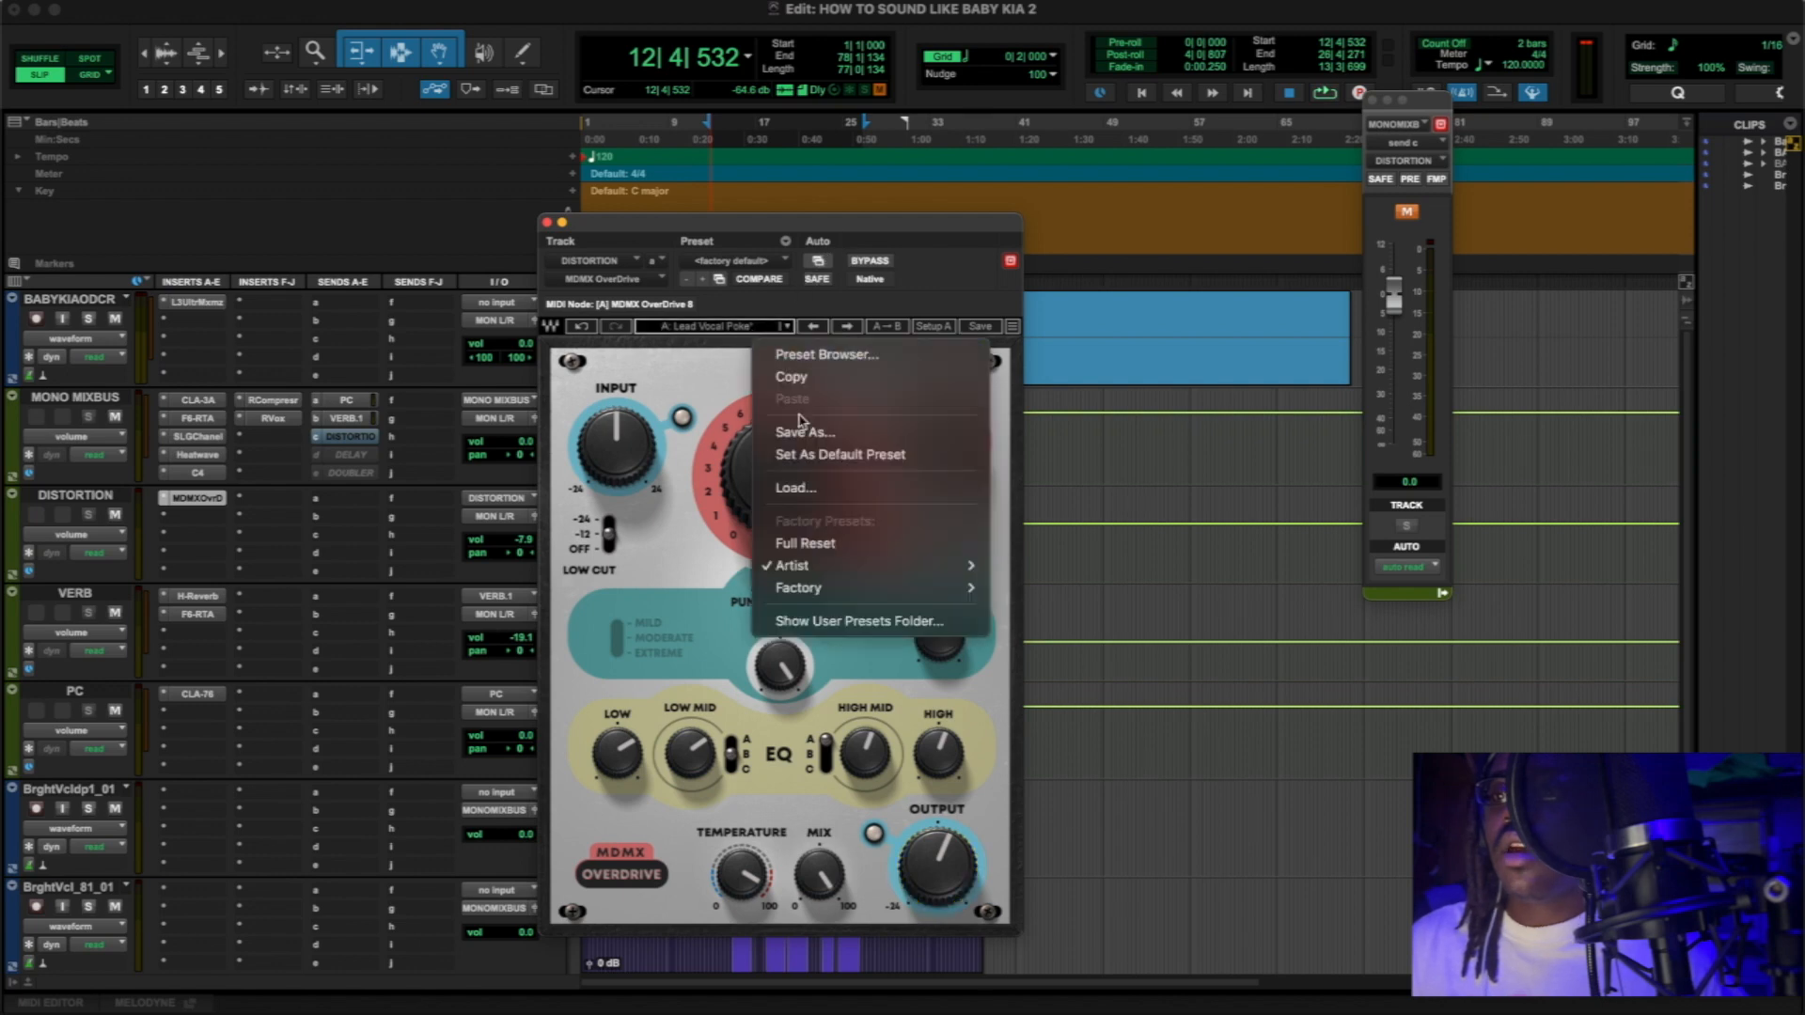
pyautogui.moveTo(865, 574)
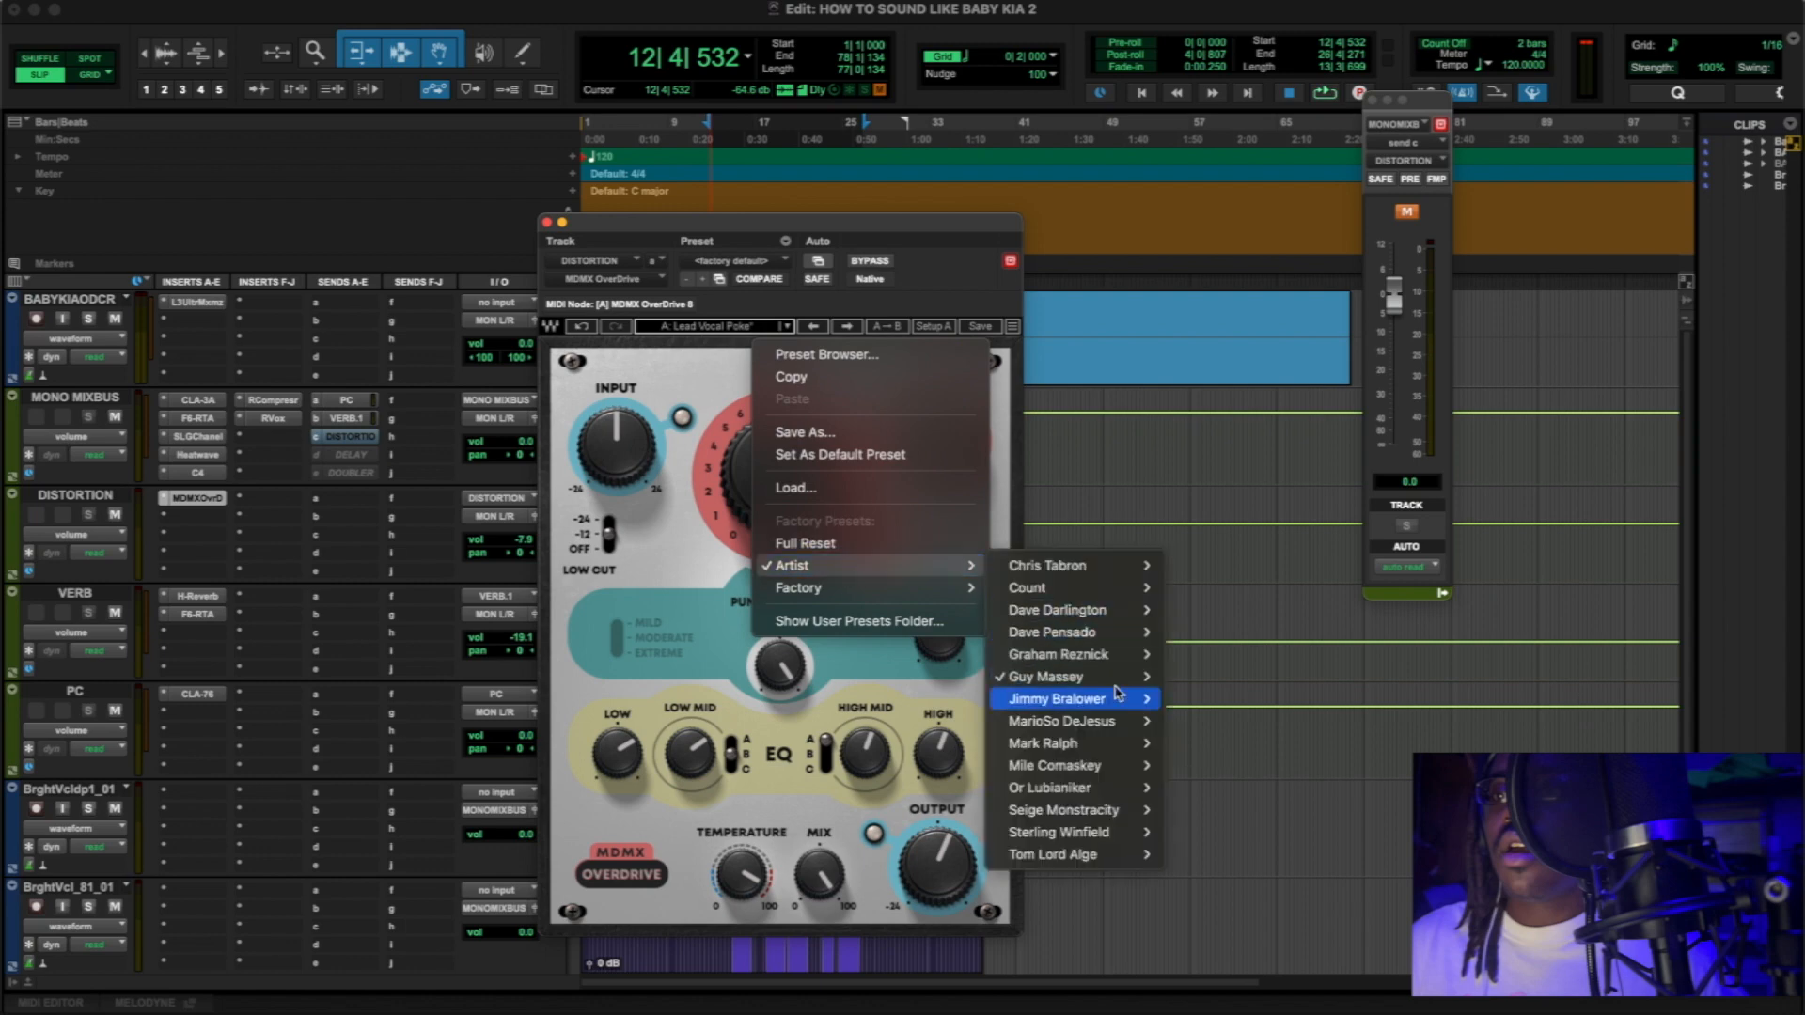
pyautogui.moveTo(1143, 679)
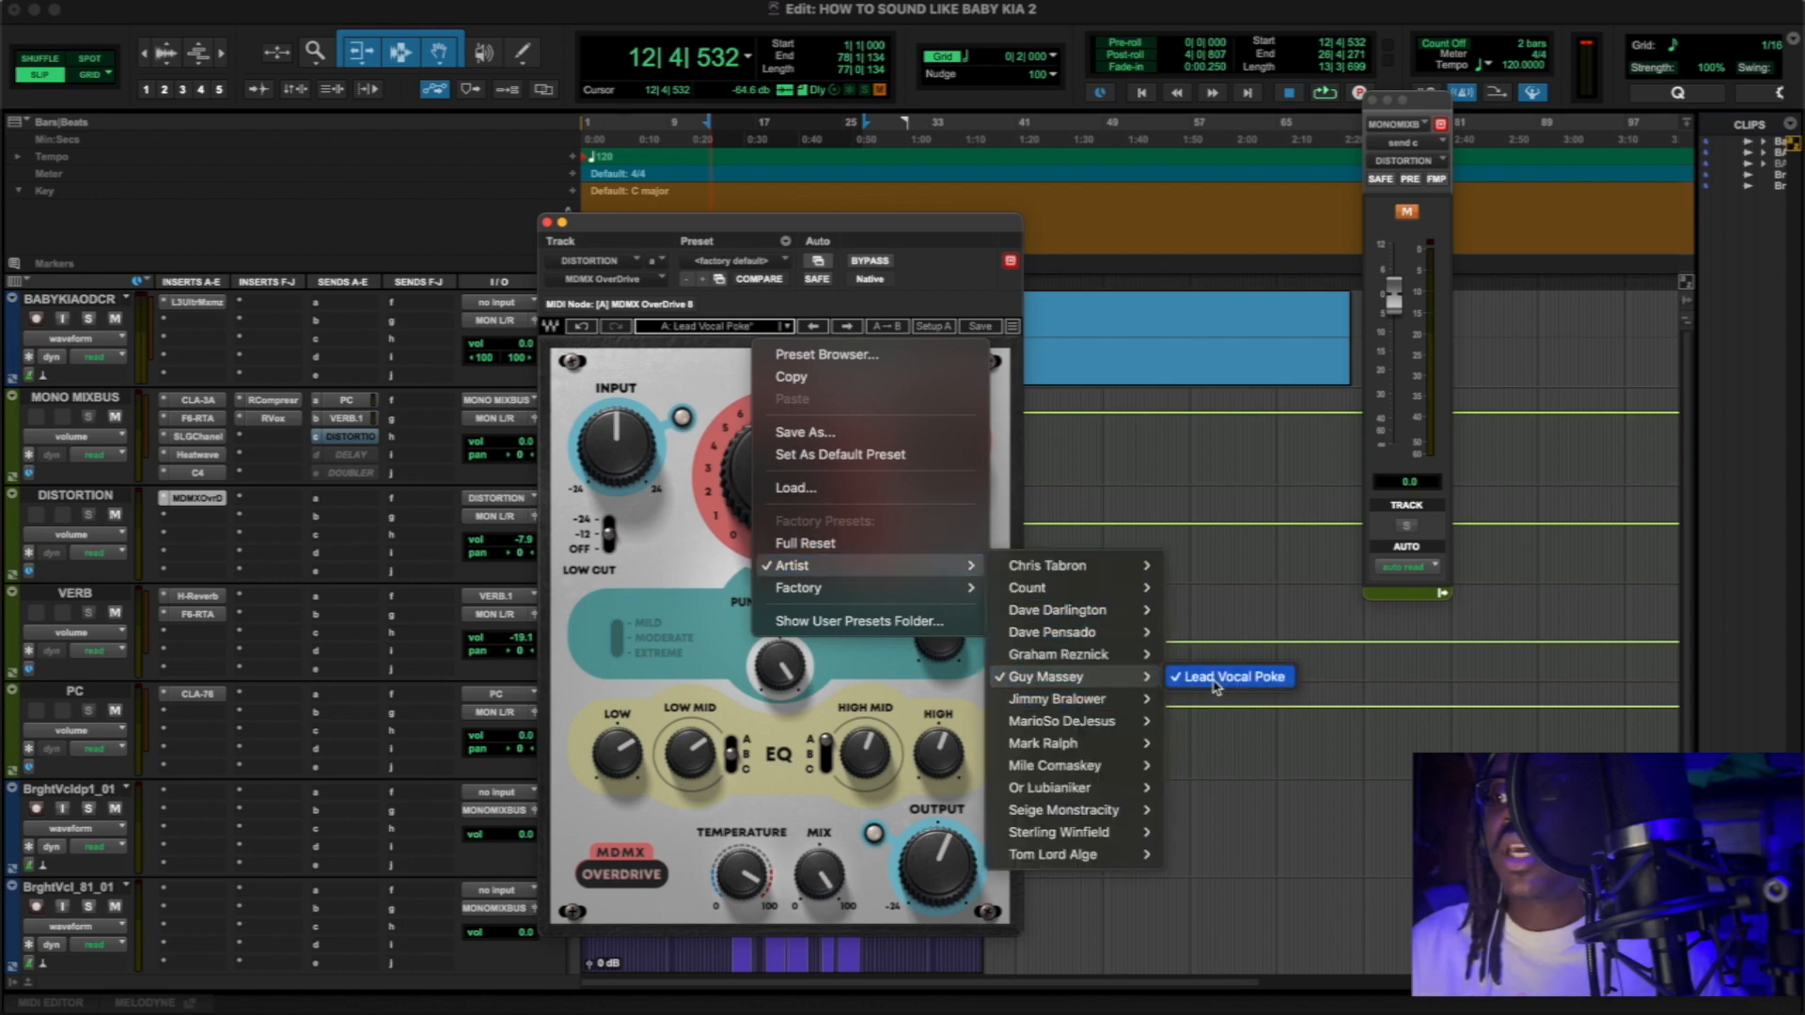
pyautogui.click(655, 580)
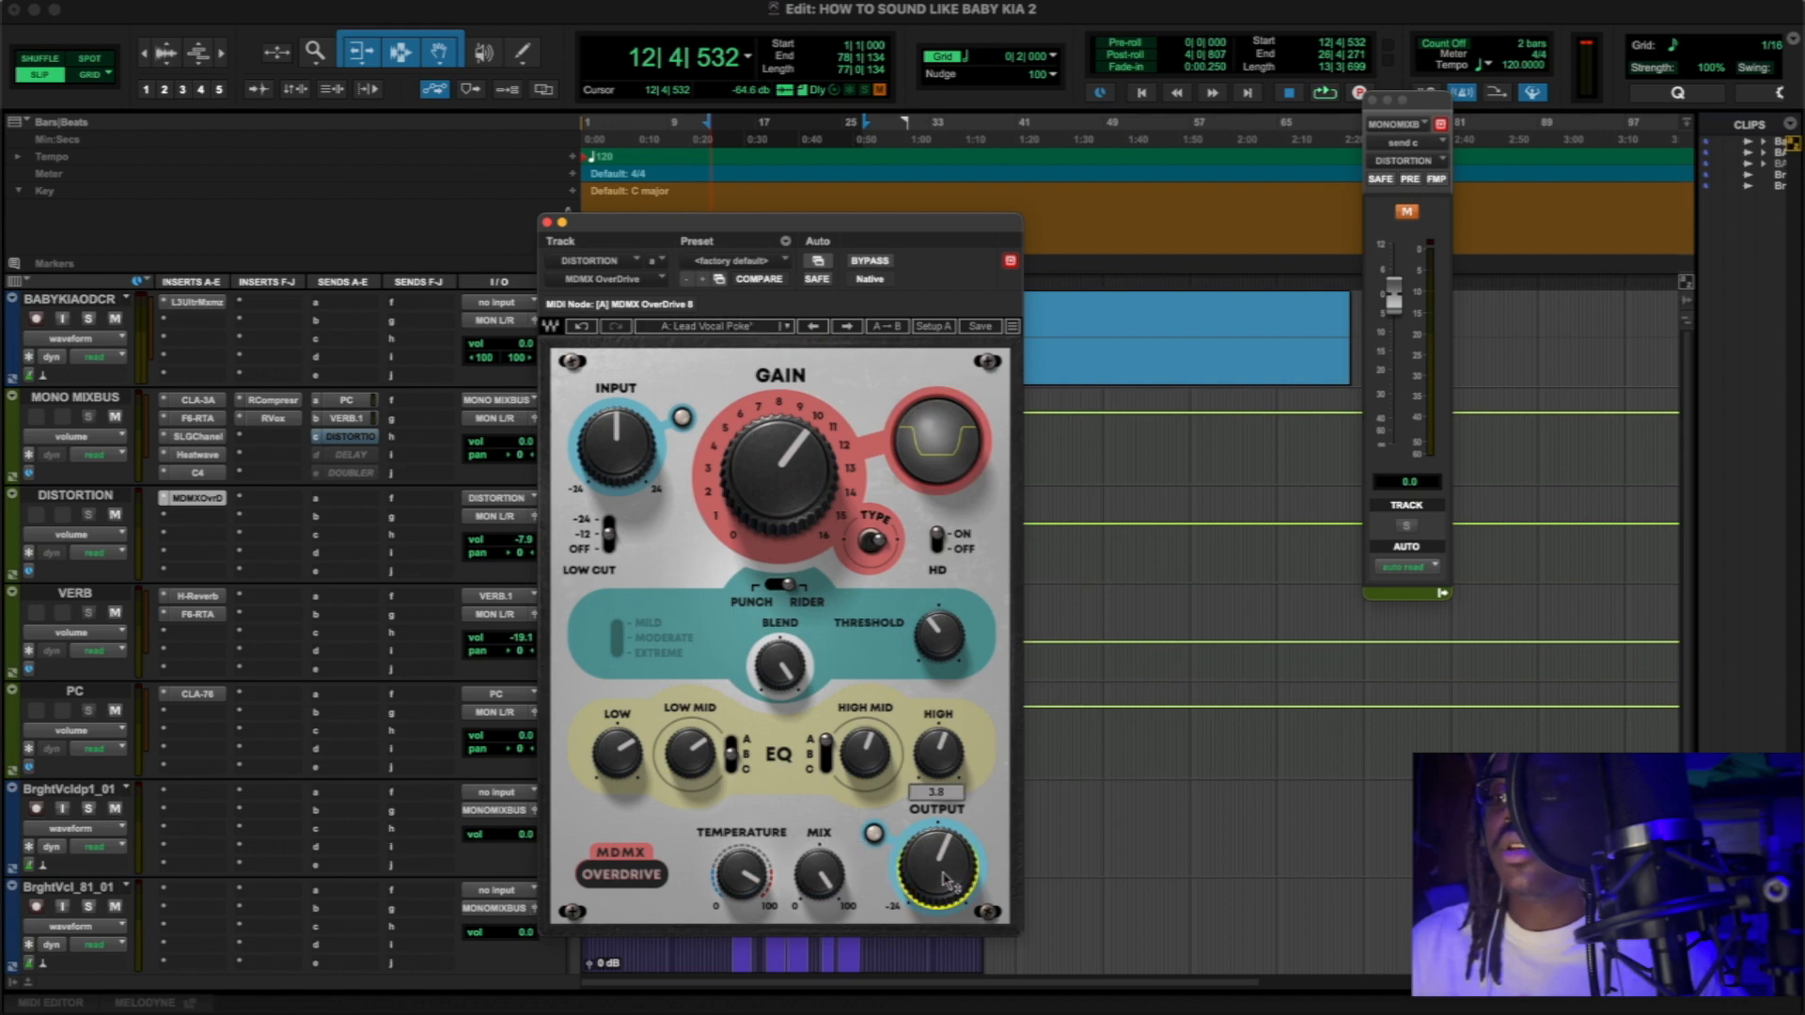
# - Check the Mix, Temperature and Gain settings of the MDMX OverDrive
pyautogui.click(819, 873)
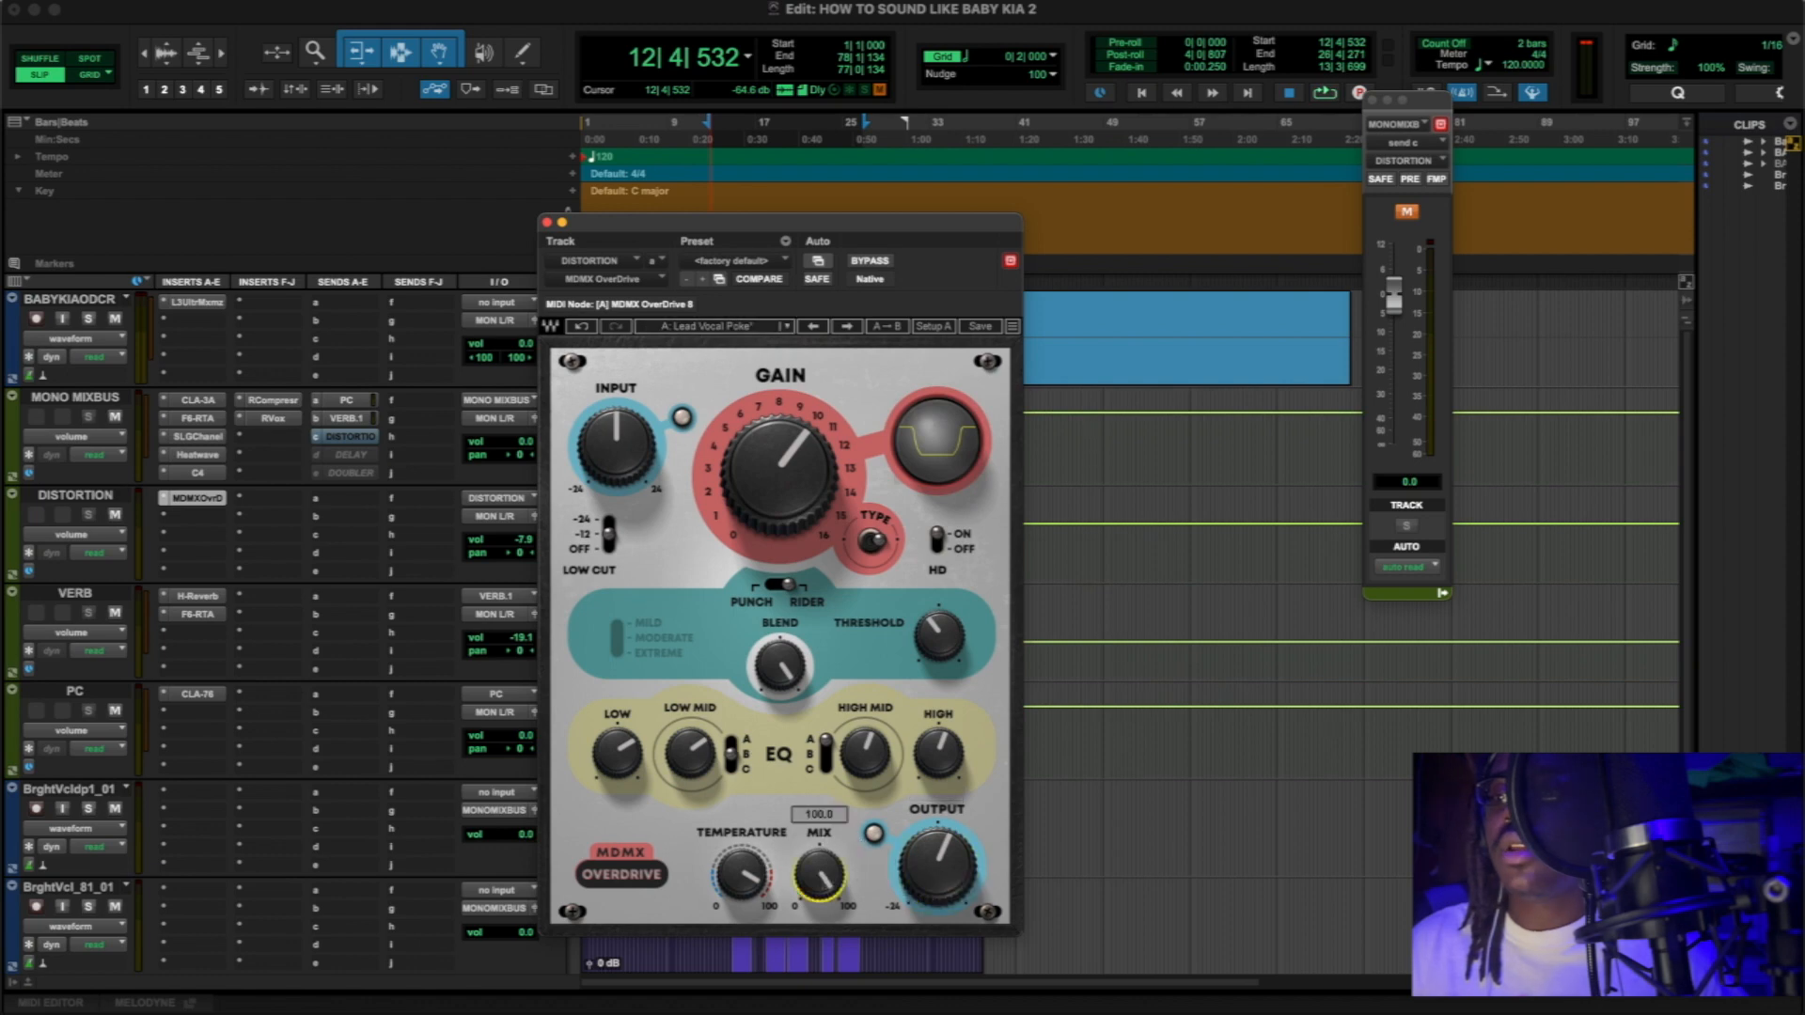
pyautogui.click(753, 865)
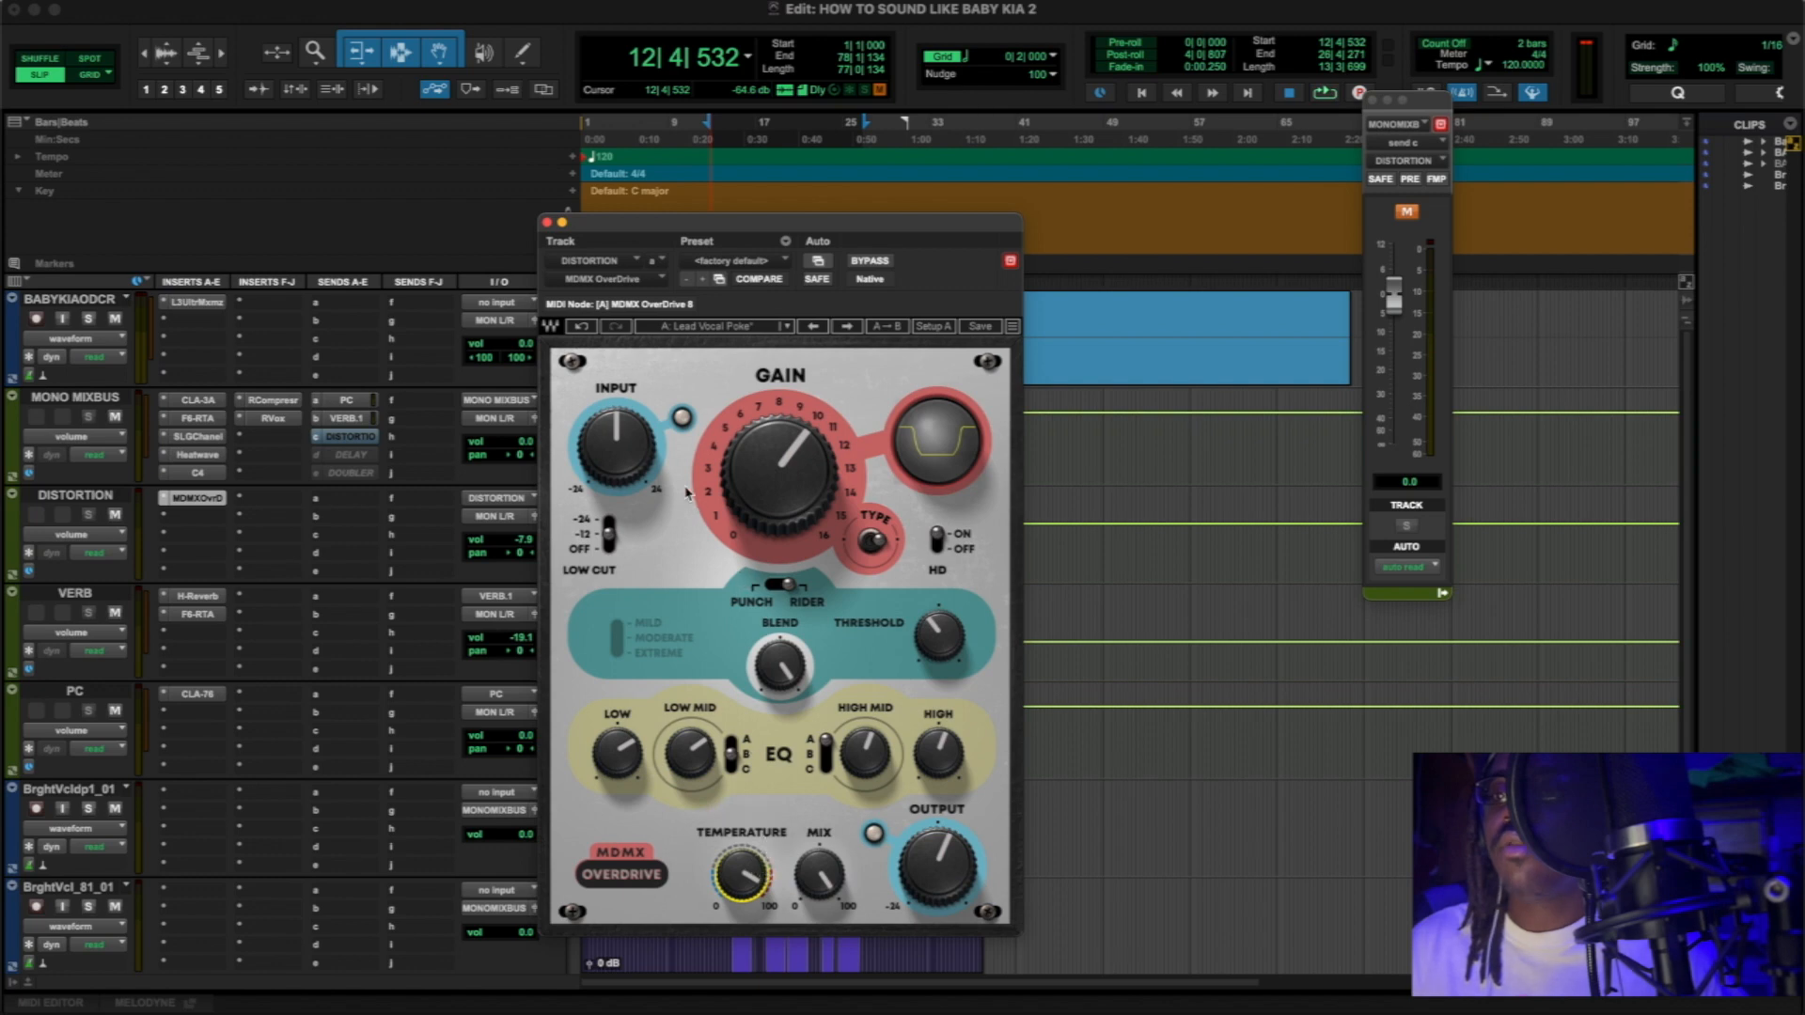
pyautogui.click(785, 477)
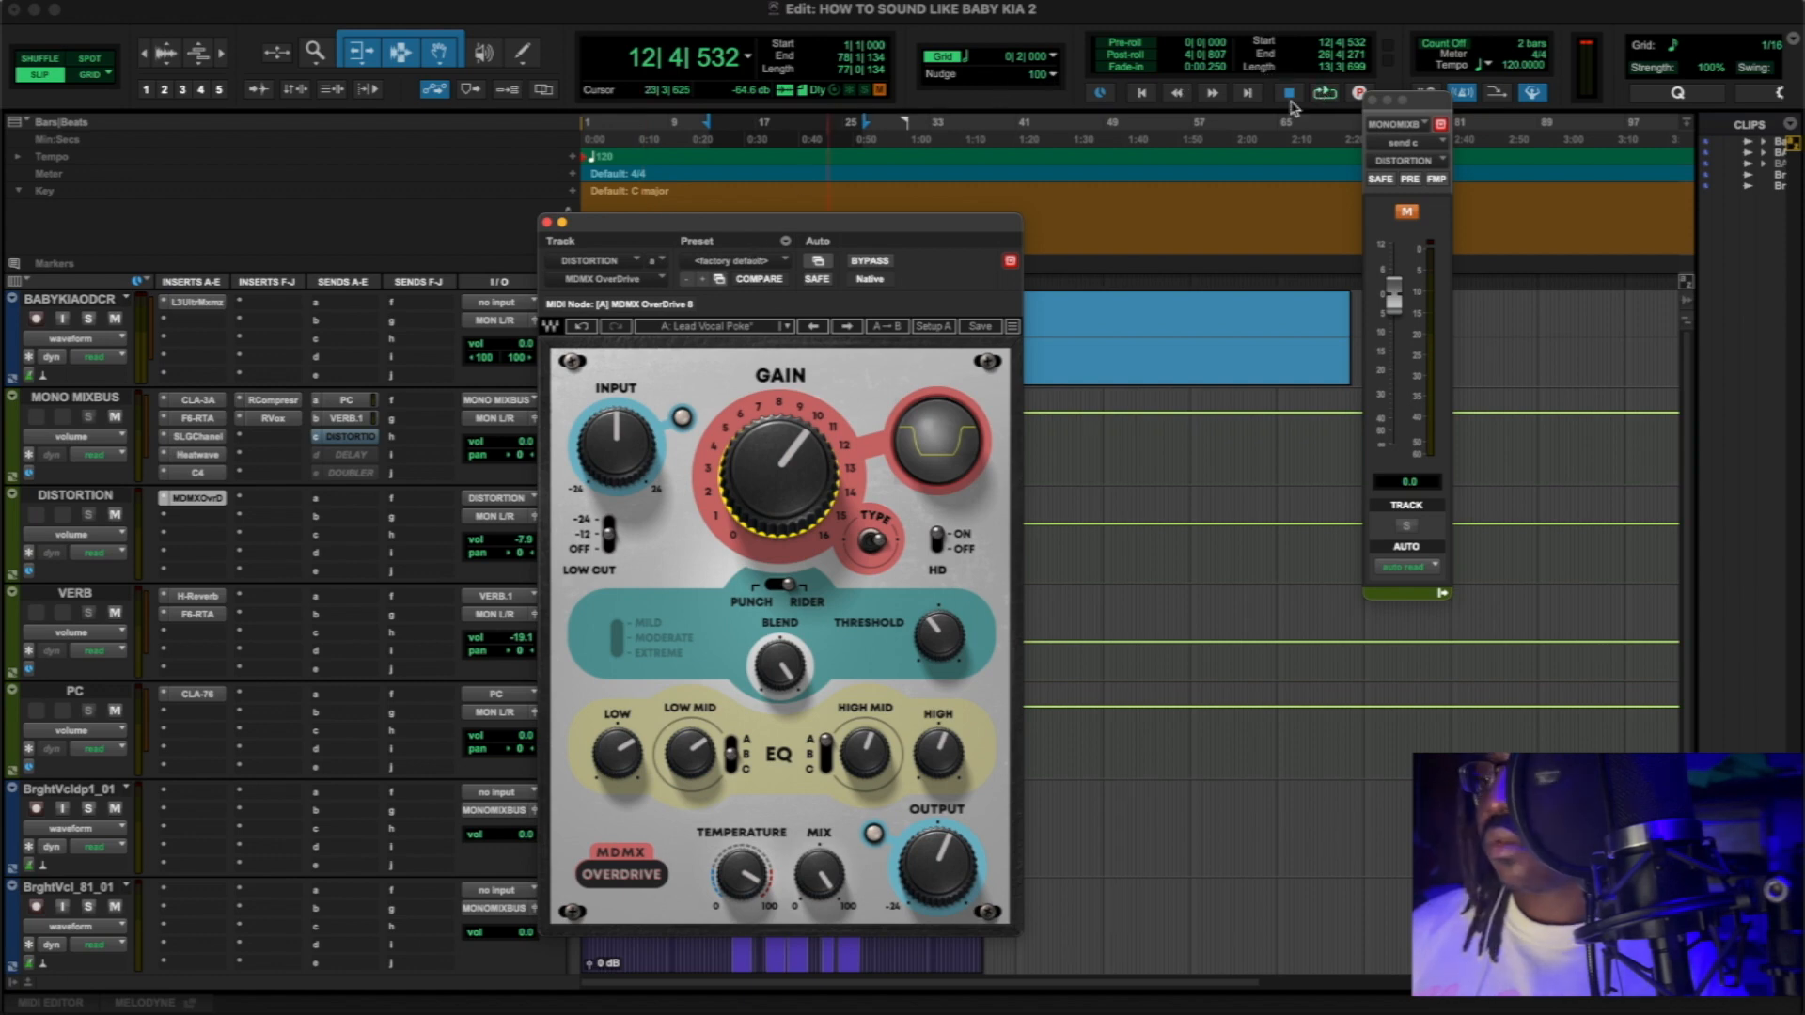
# - Play the vocals while switching the DISTORTION track's MDMX OverDrive between bypassed and active, leave it active, stop playback, and close the plug-in
pyautogui.click(867, 264)
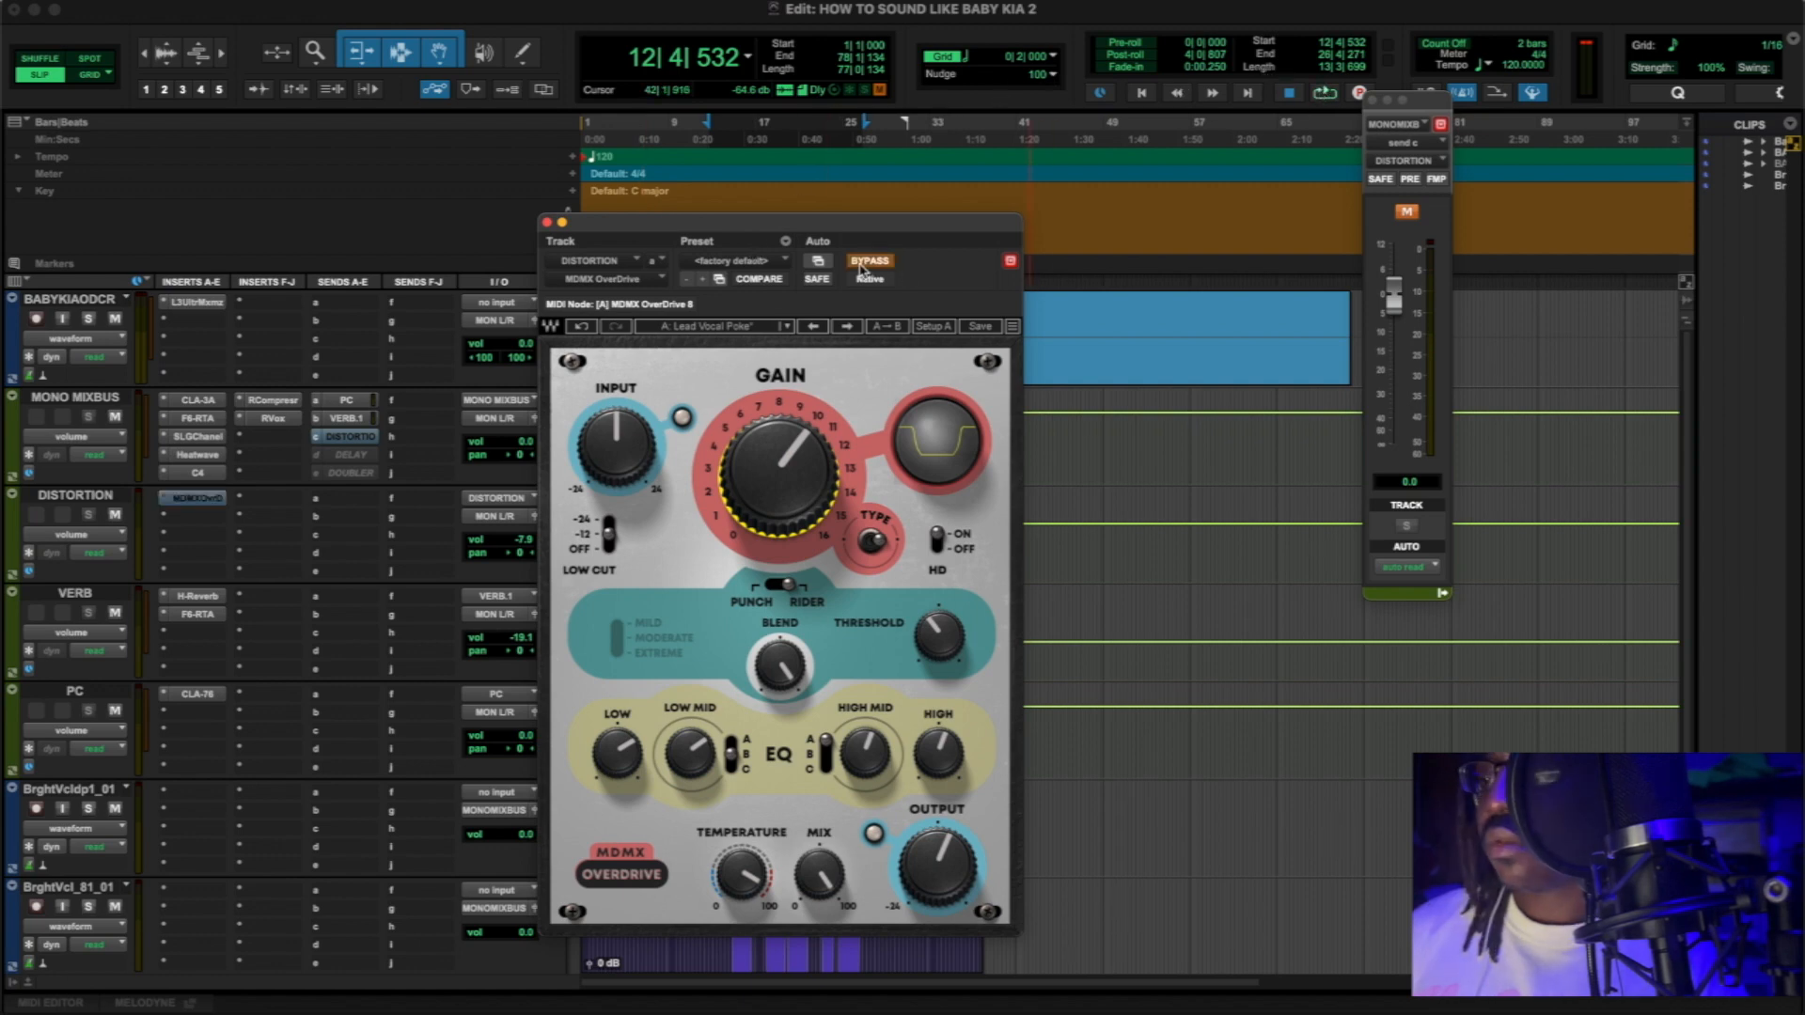
pyautogui.click(1323, 94)
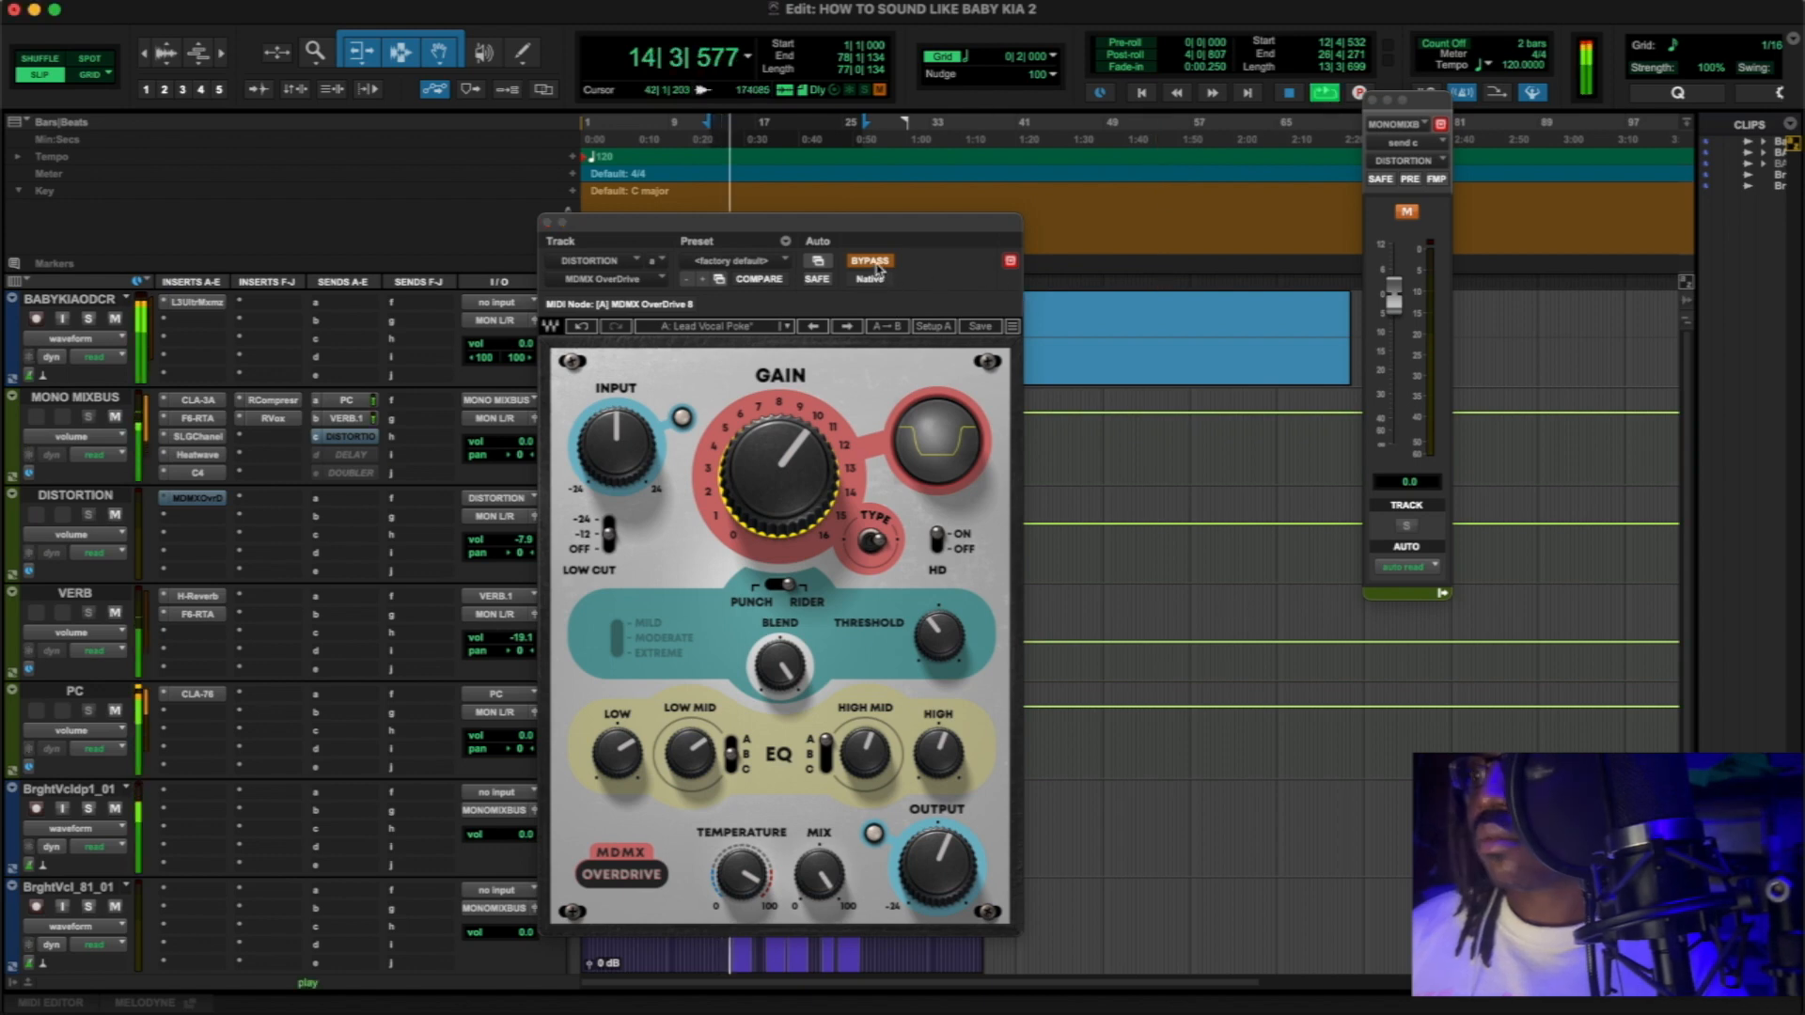
pyautogui.click(874, 263)
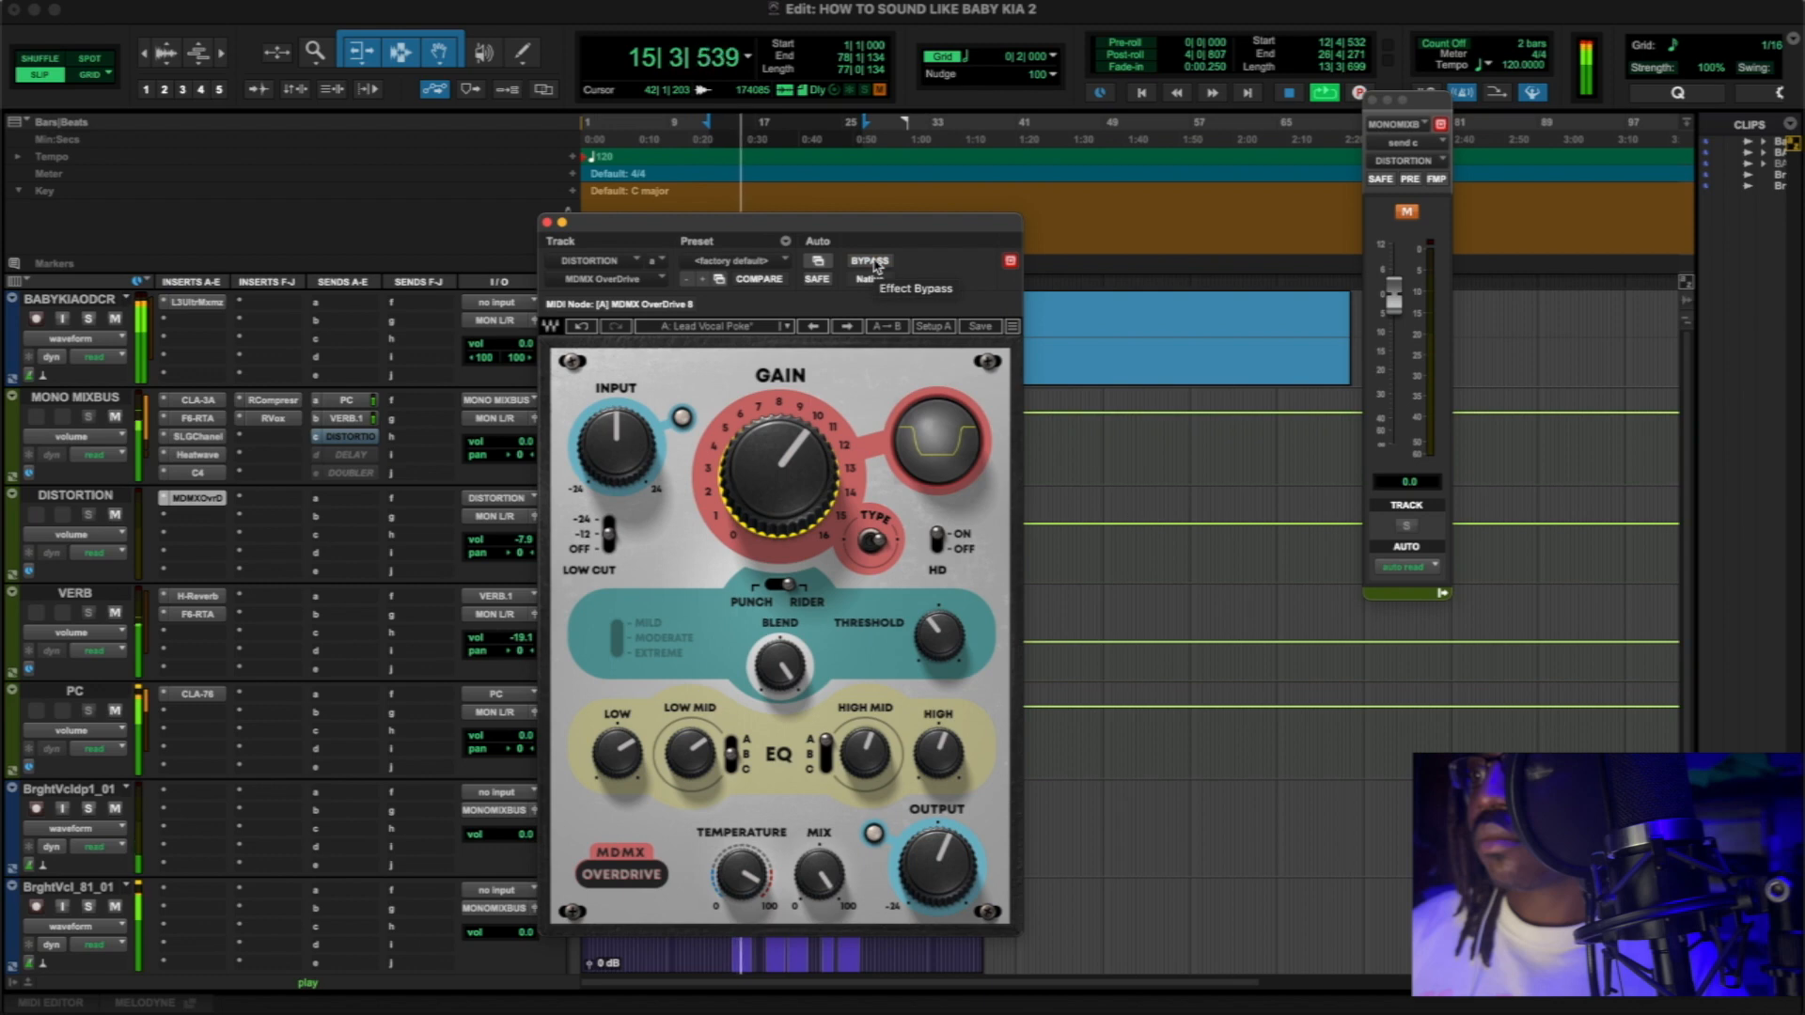
pyautogui.click(874, 263)
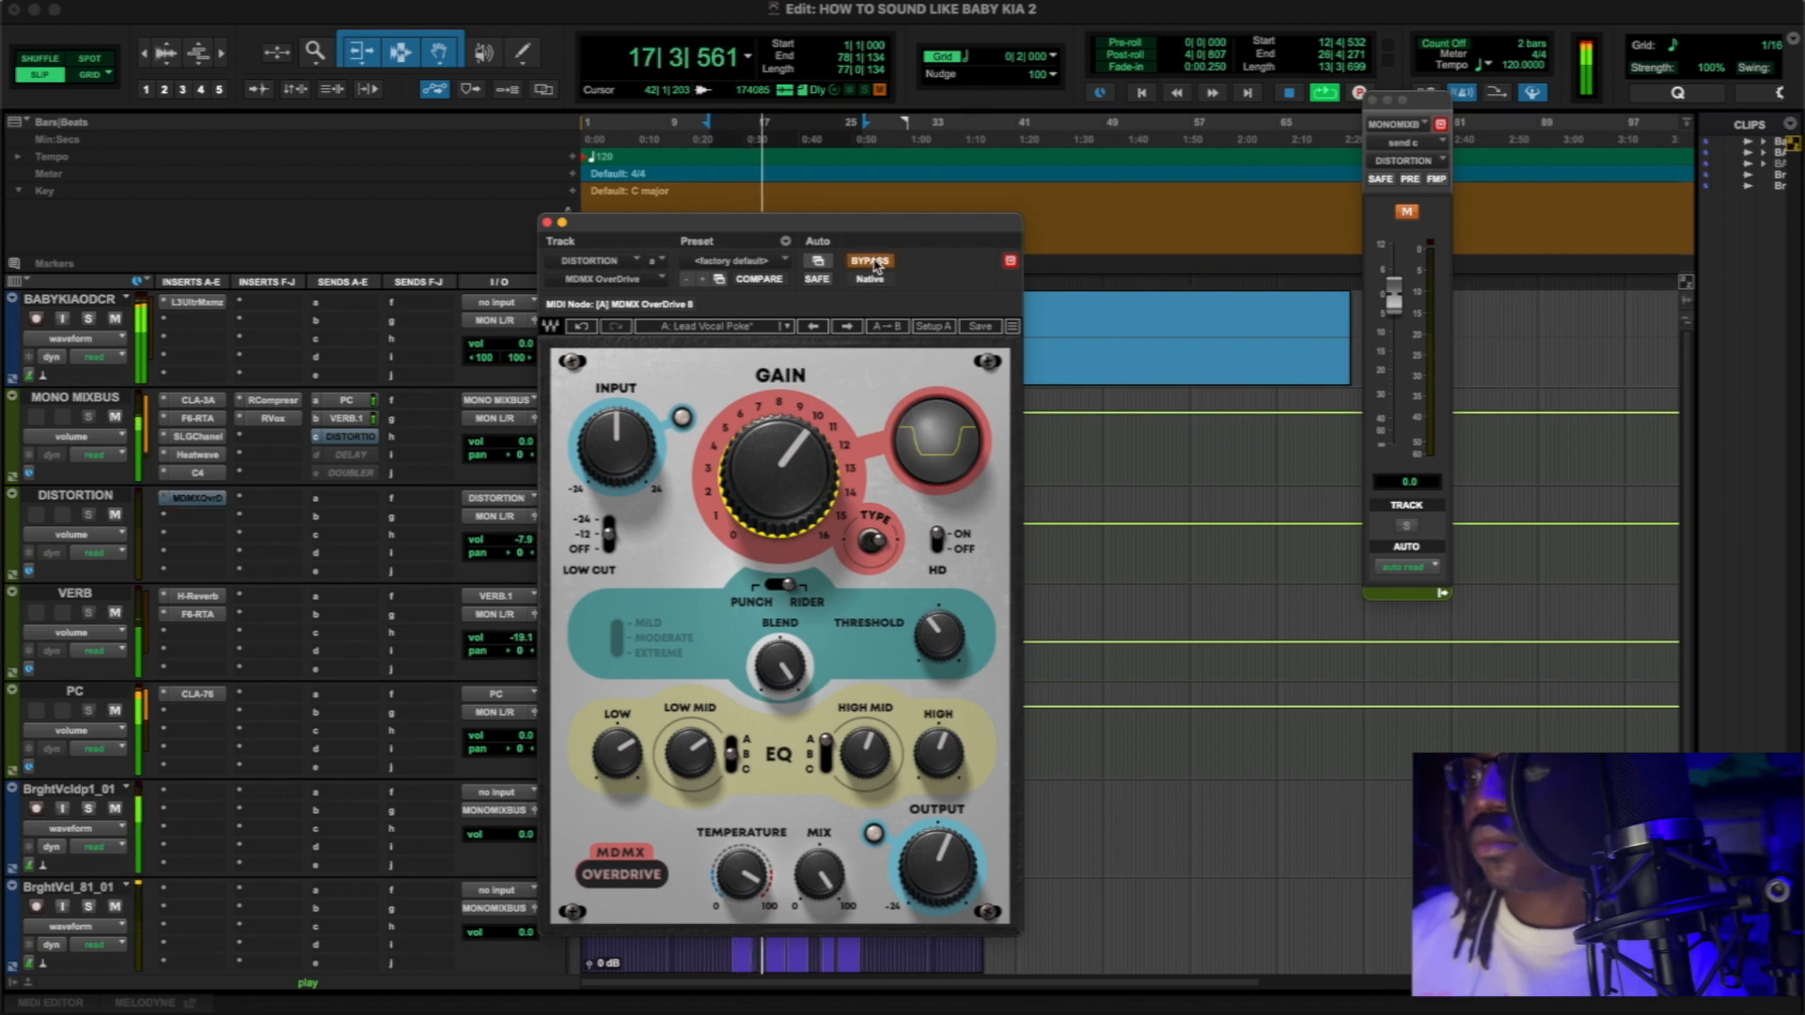
pyautogui.click(873, 263)
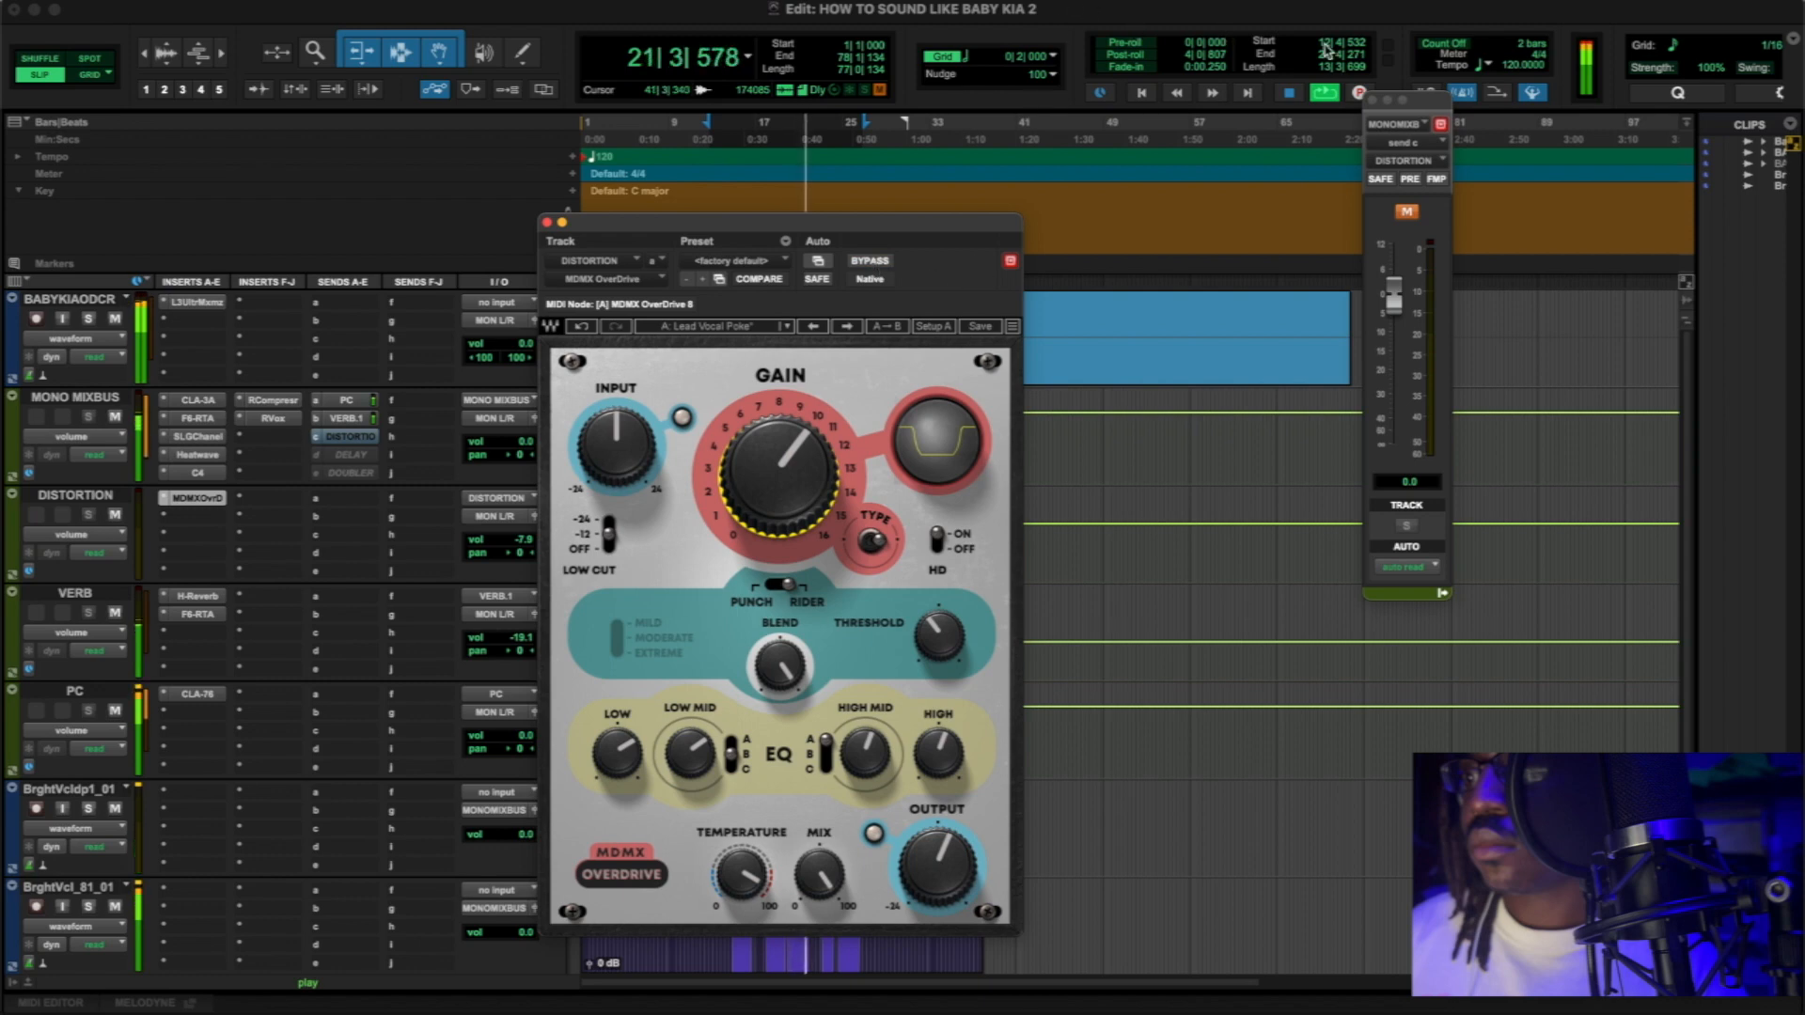
pyautogui.click(1289, 95)
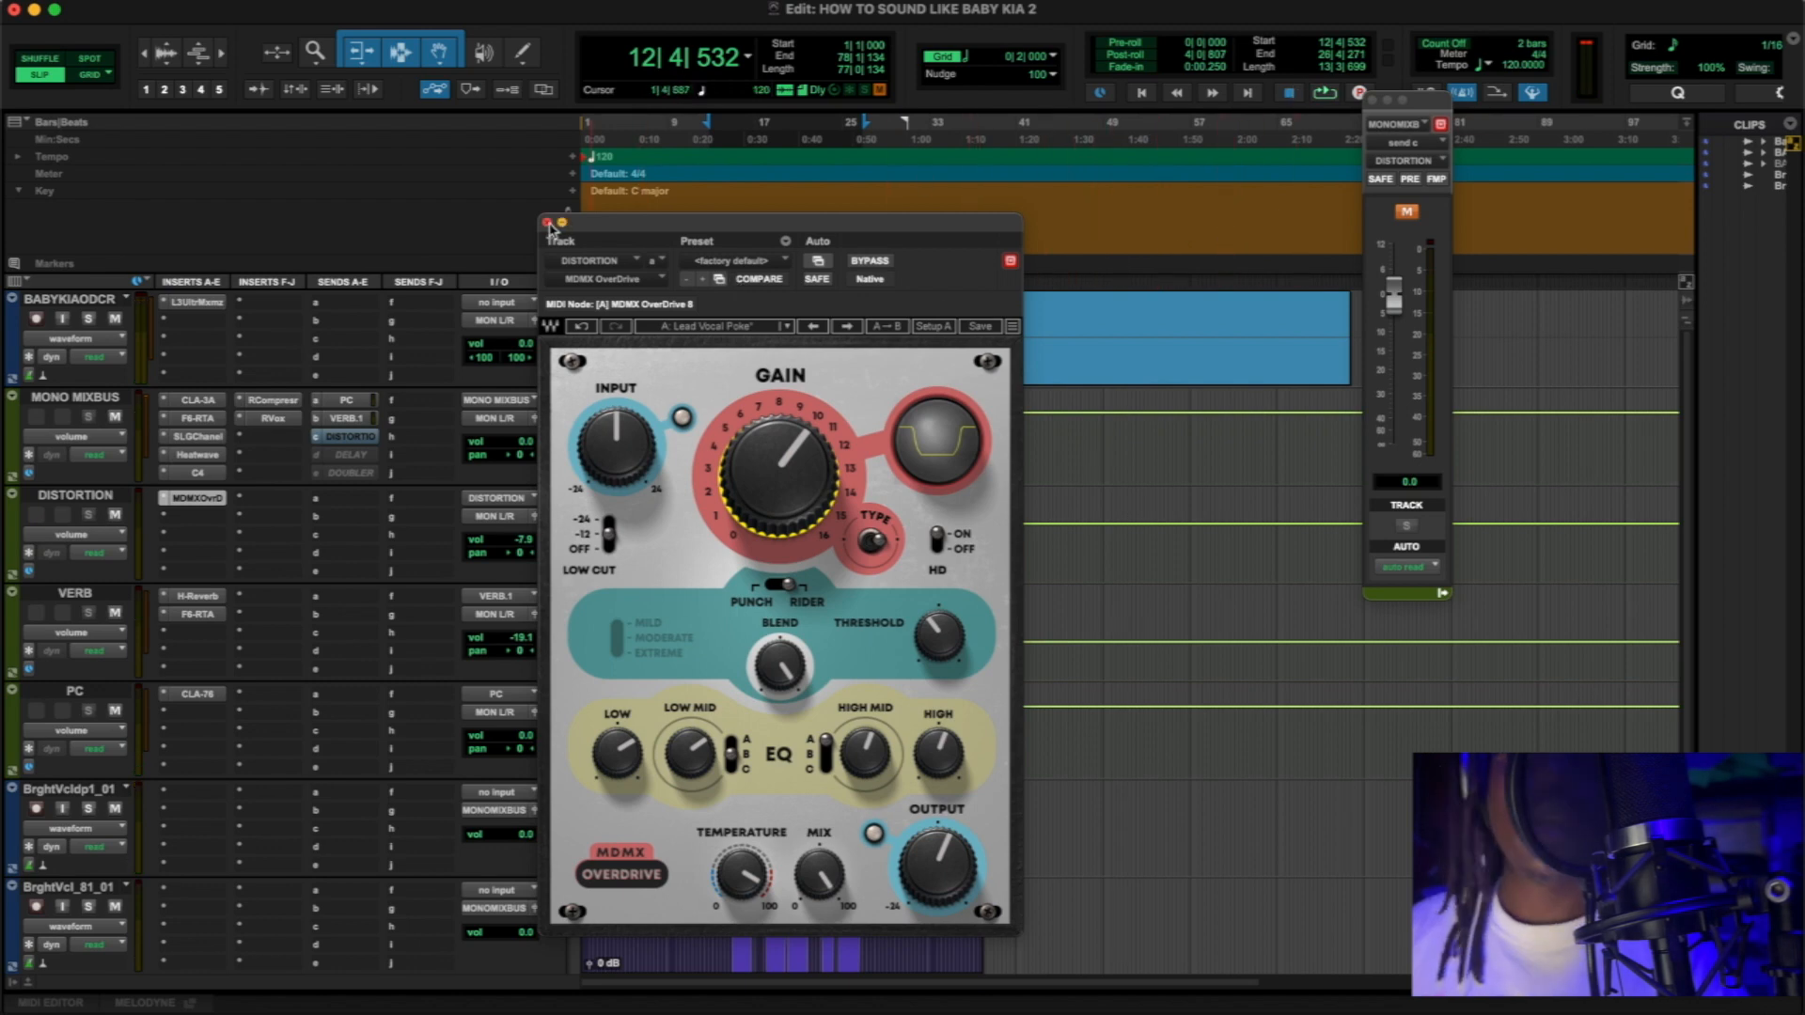
pyautogui.click(549, 223)
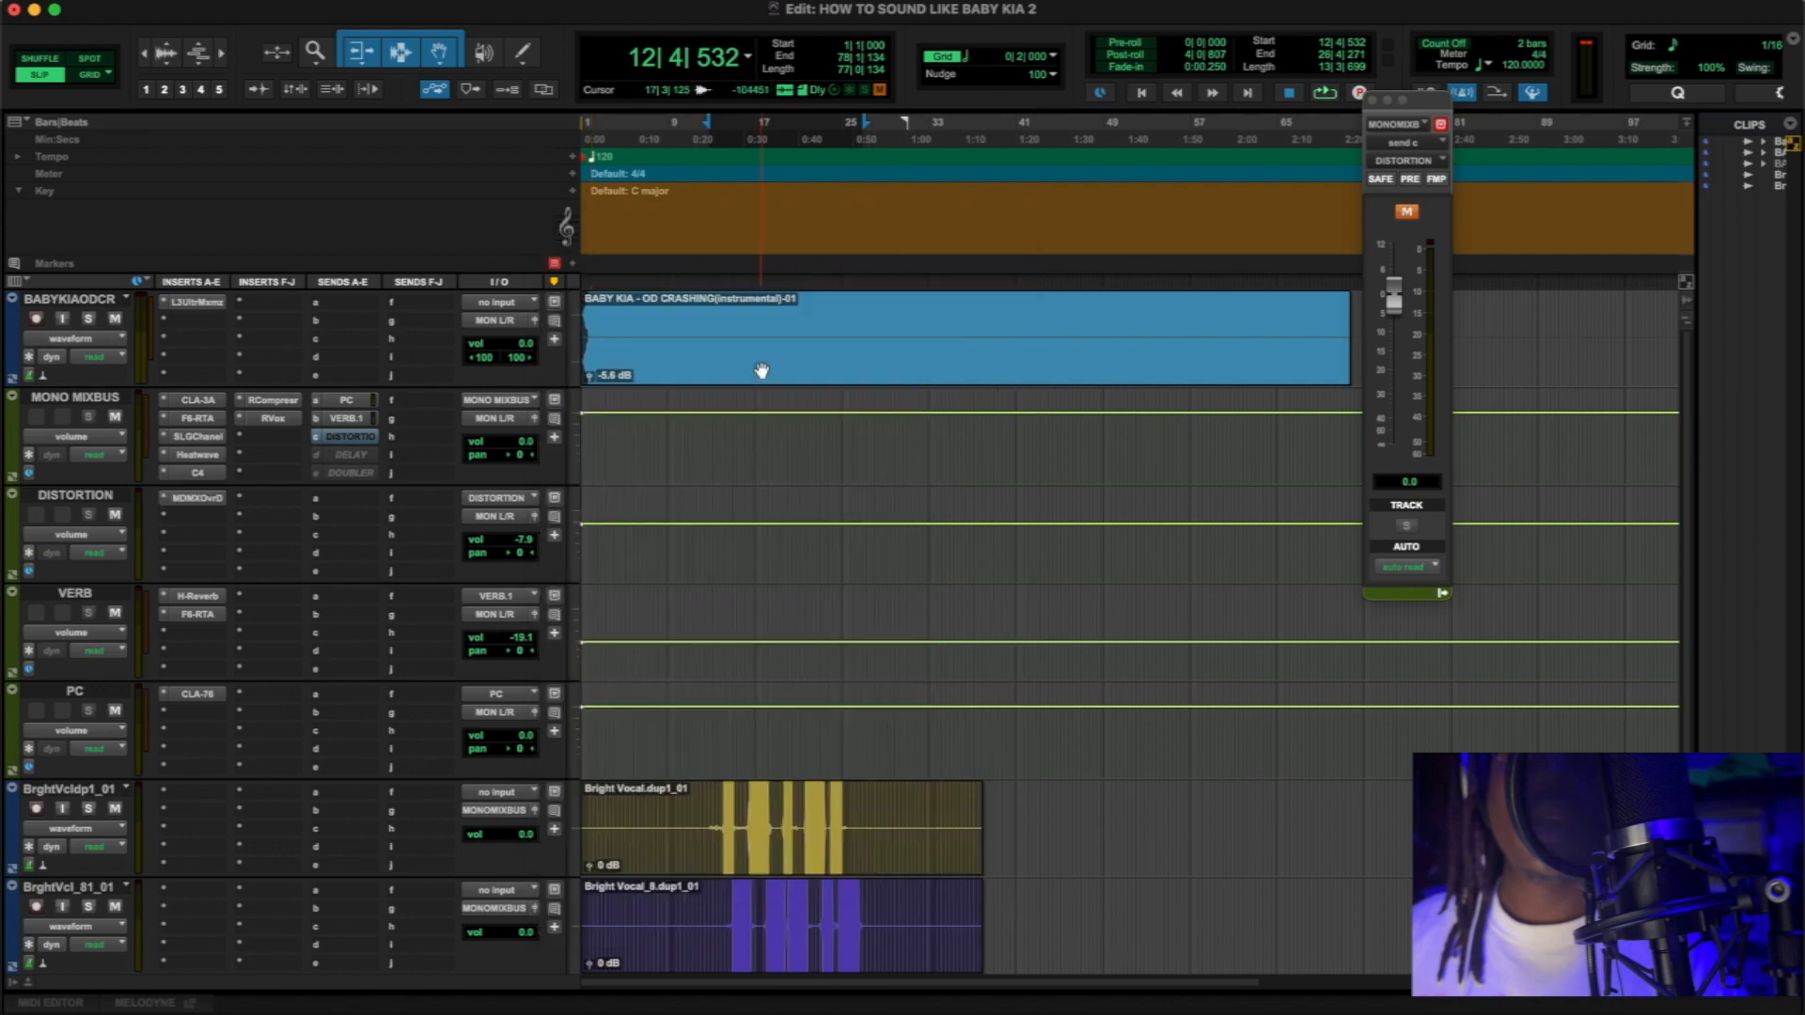
pyautogui.scroll(-2, 762, 368)
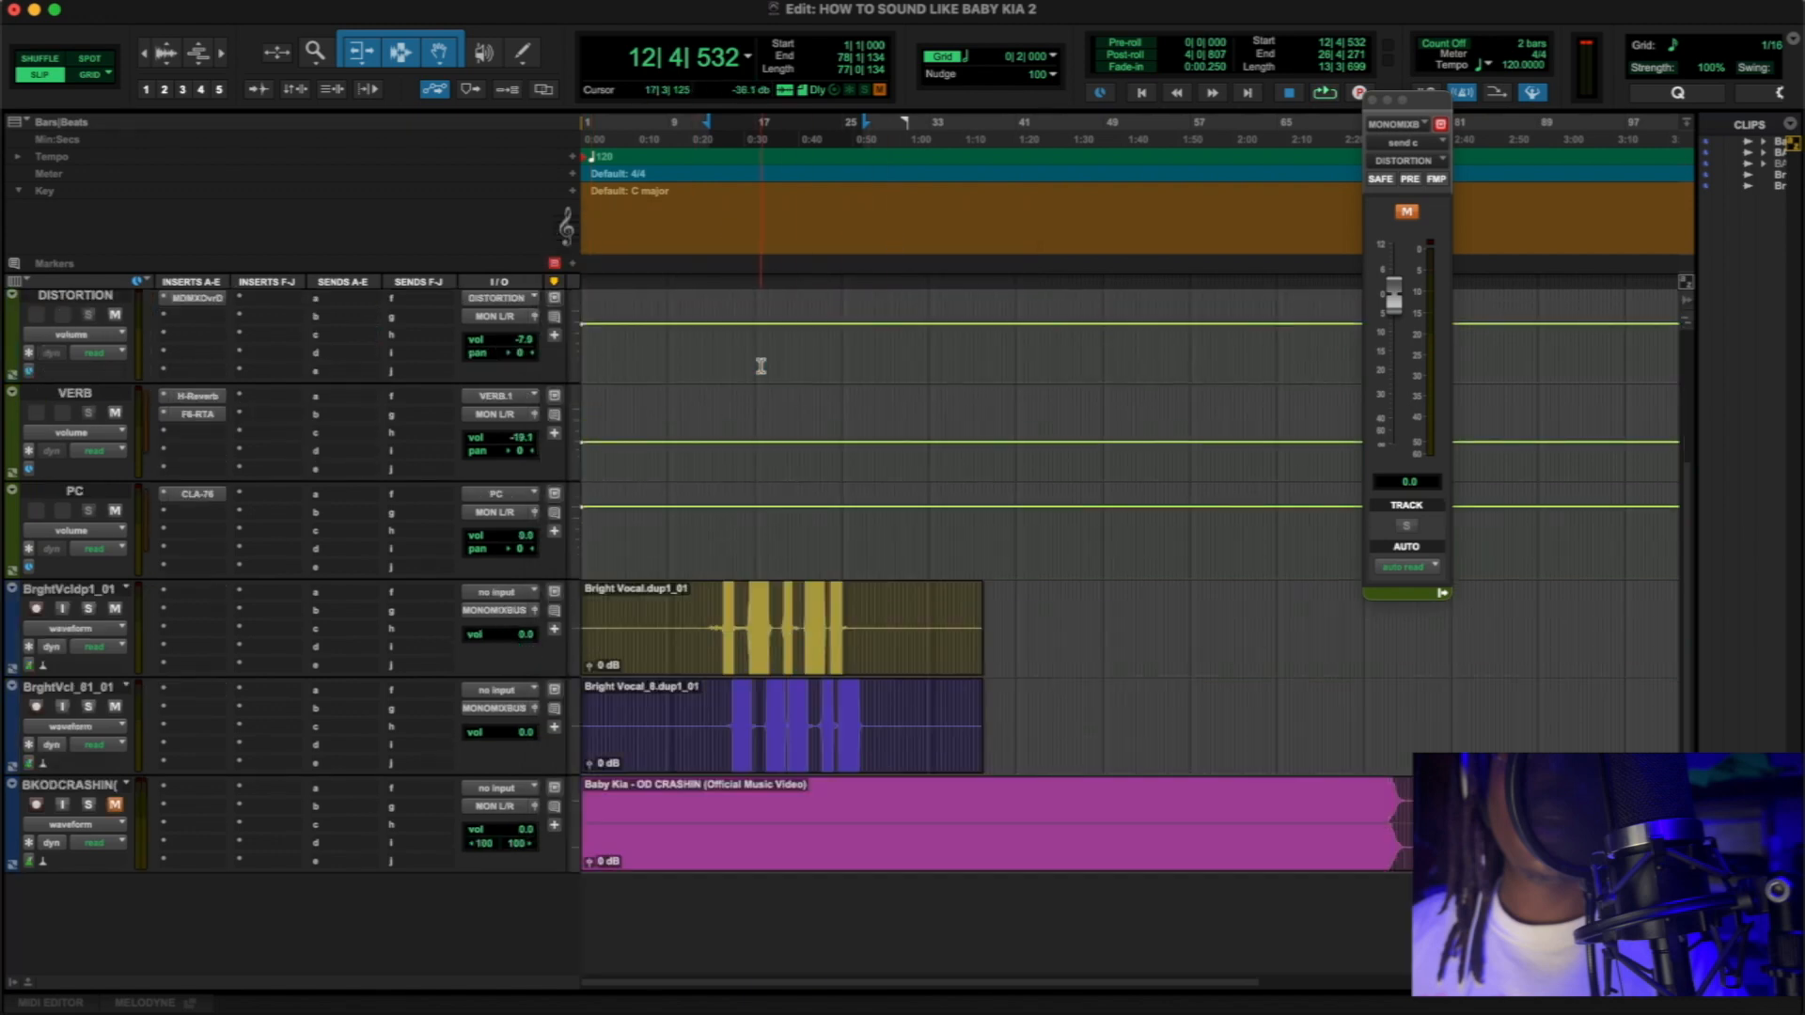
pyautogui.scroll(2, 762, 367)
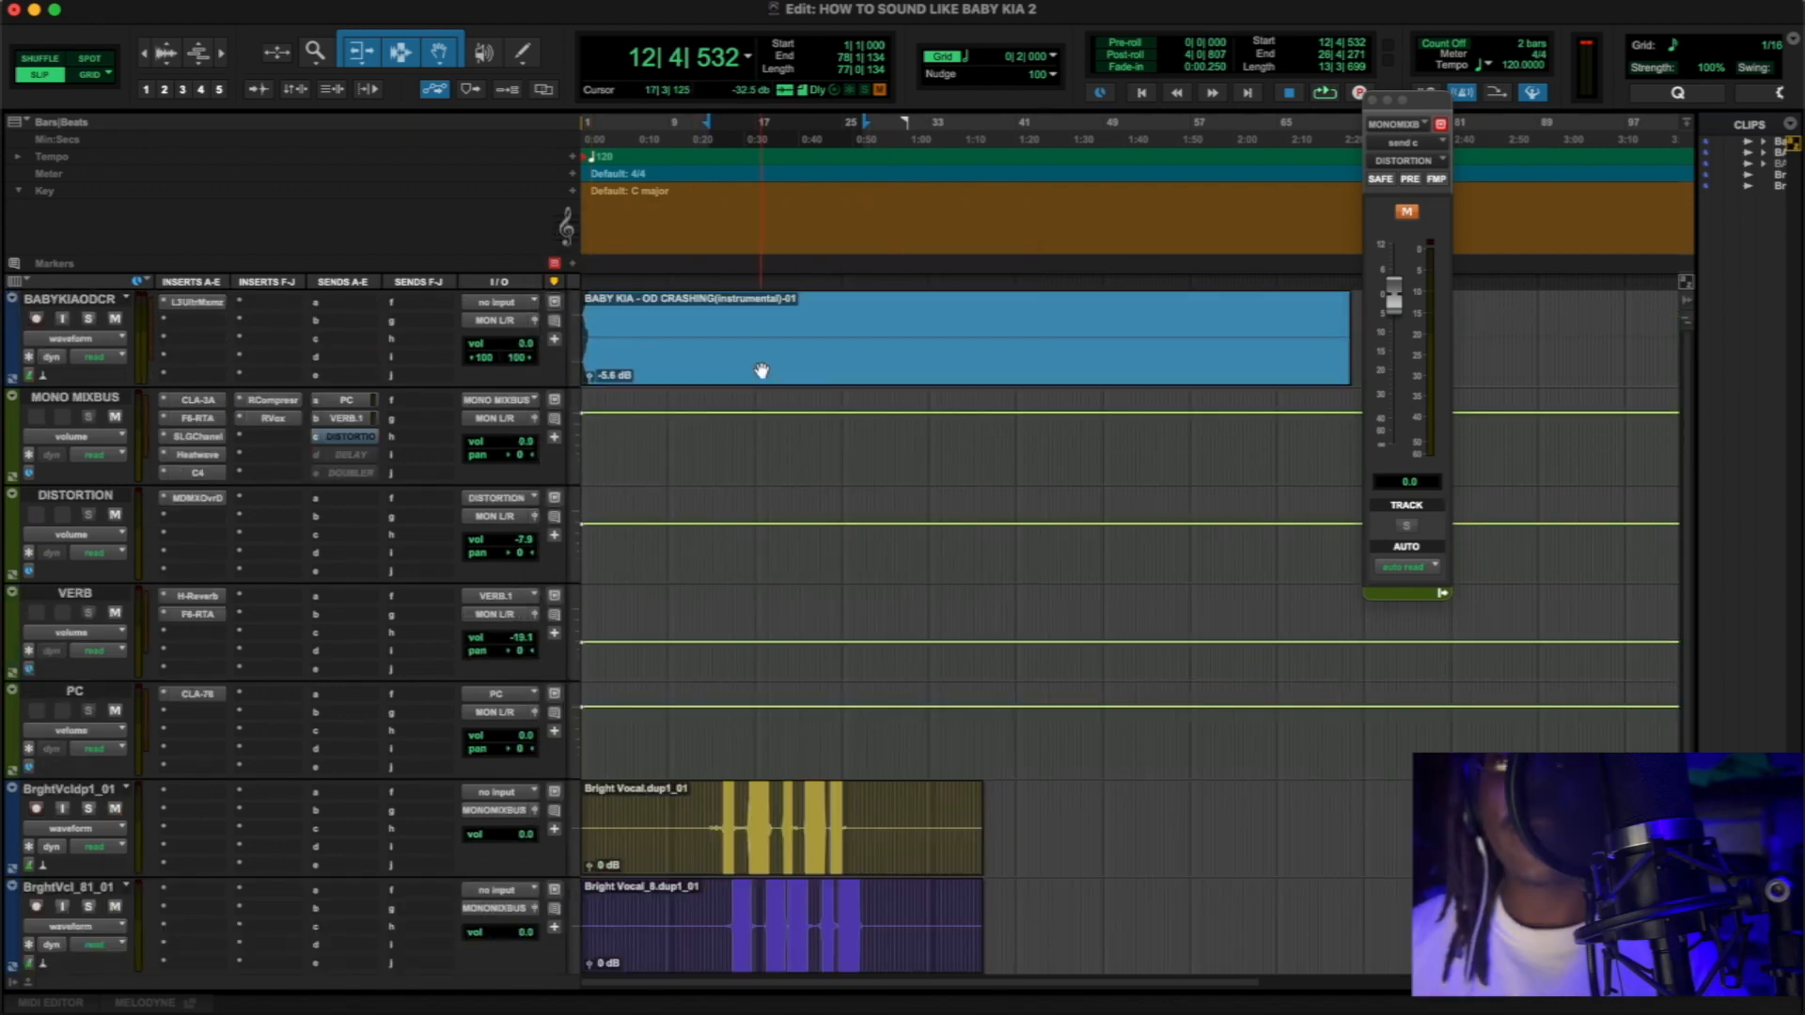